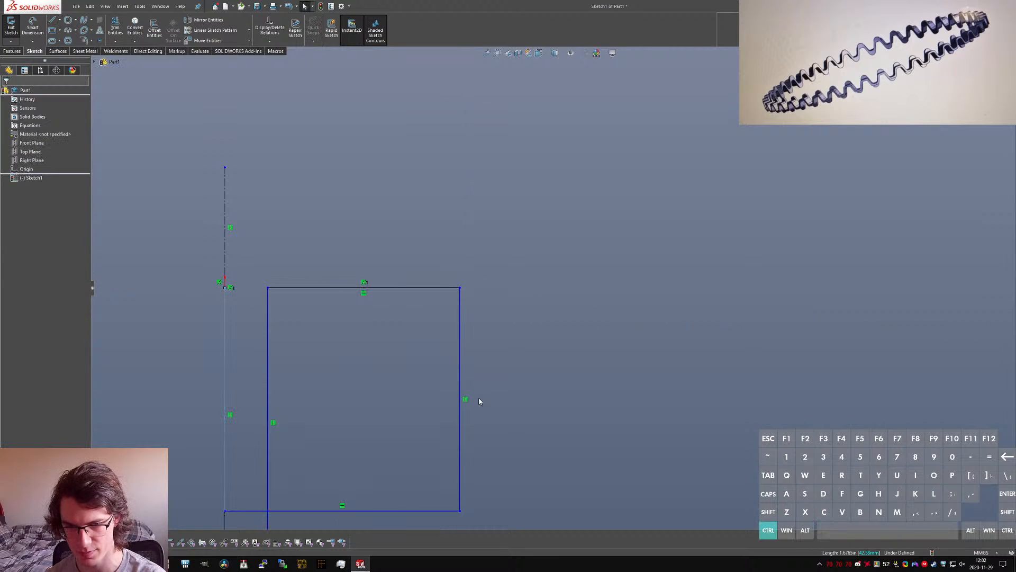
Step: Make the line connecting the origin to the profile's inner edge horizontal
key(ctrl+z)
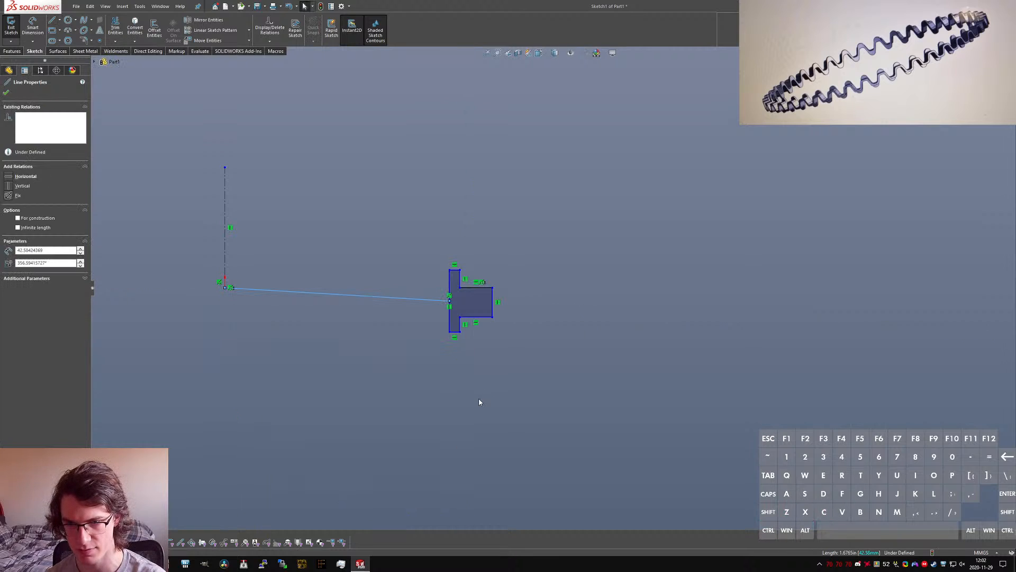
key(alt+h)
click(490, 473)
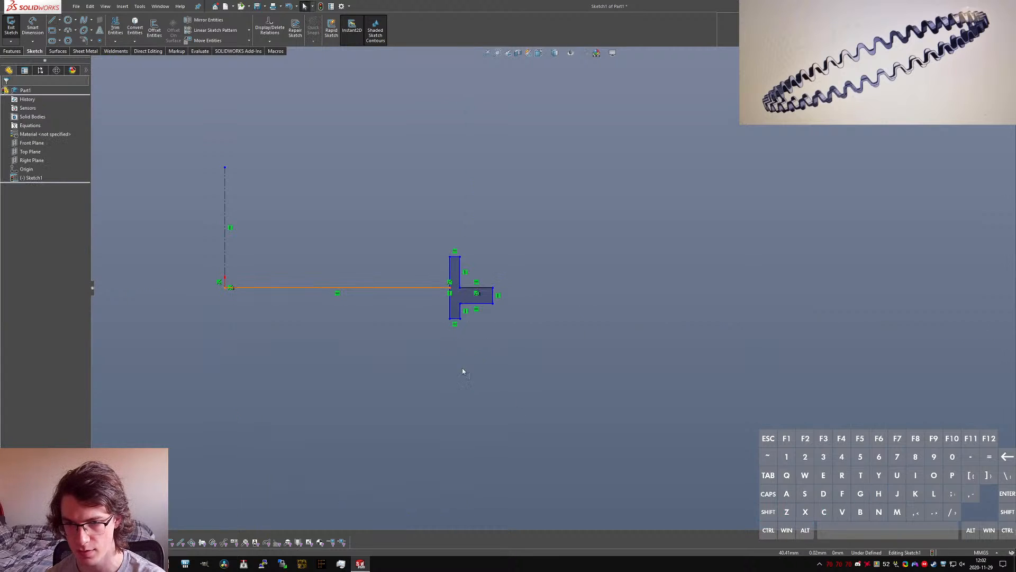
Step: Dimension the profile's long inner vertical edge to 5 mm
scroll(426, 291, down, 2)
click(471, 274)
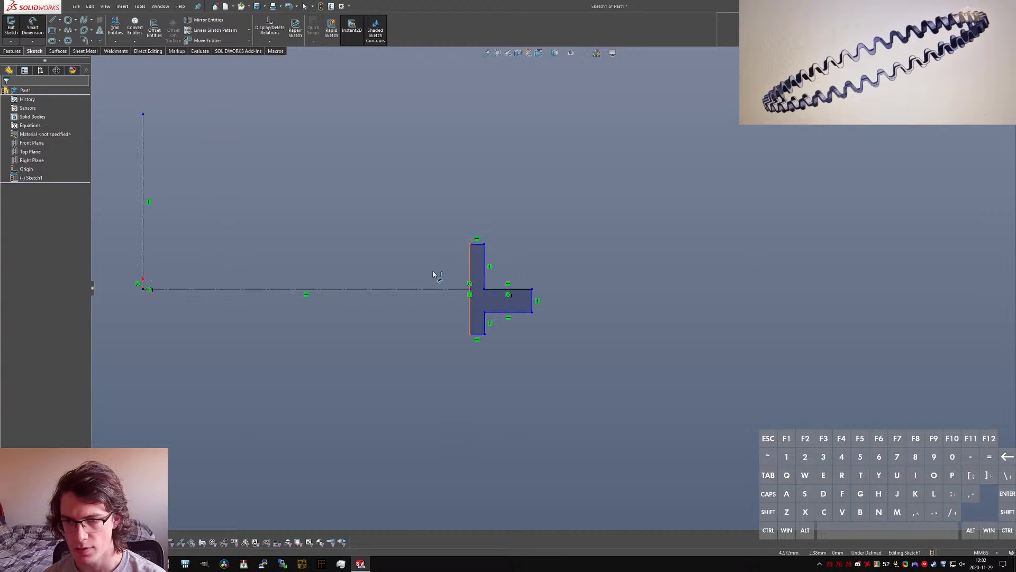
click(425, 281)
text(5)
key(Return)
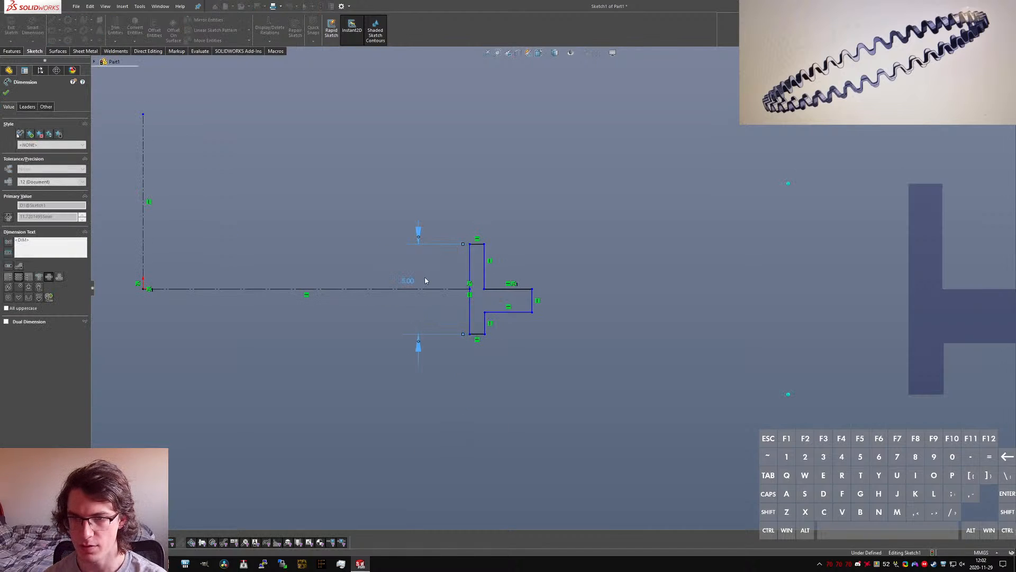
key(Escape)
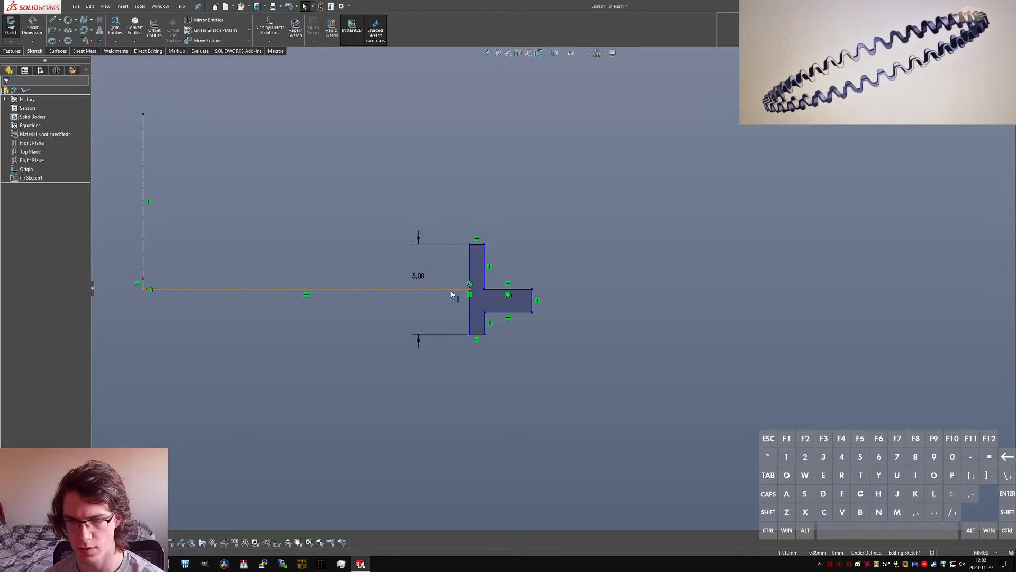
Step: Delete the line between the origin and the profile, and align the inner edge's midpoint horizontally with the origin
click(451, 290)
key(Delete)
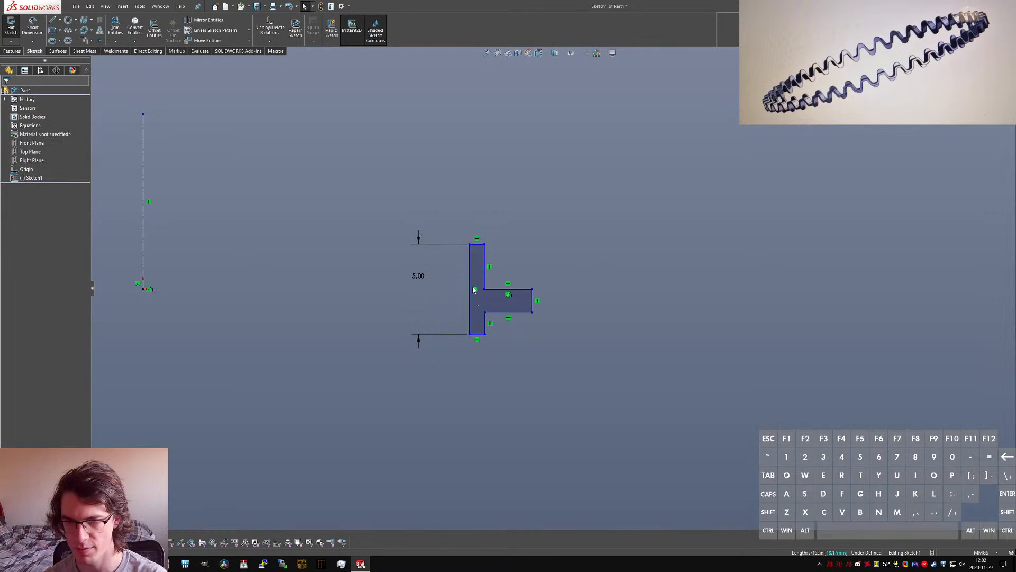
click(470, 289)
ctrl+click(143, 288)
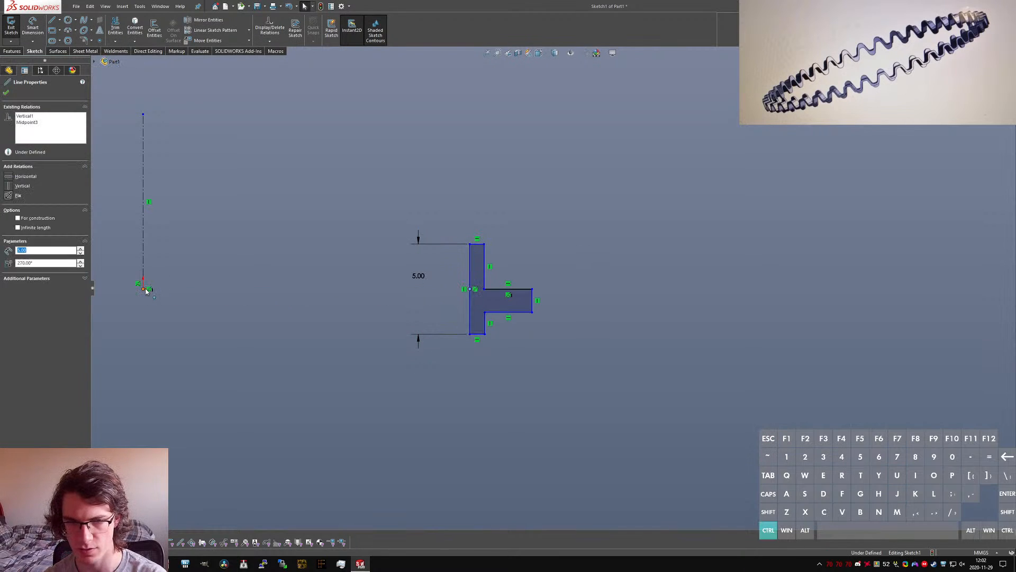
key(alt+h)
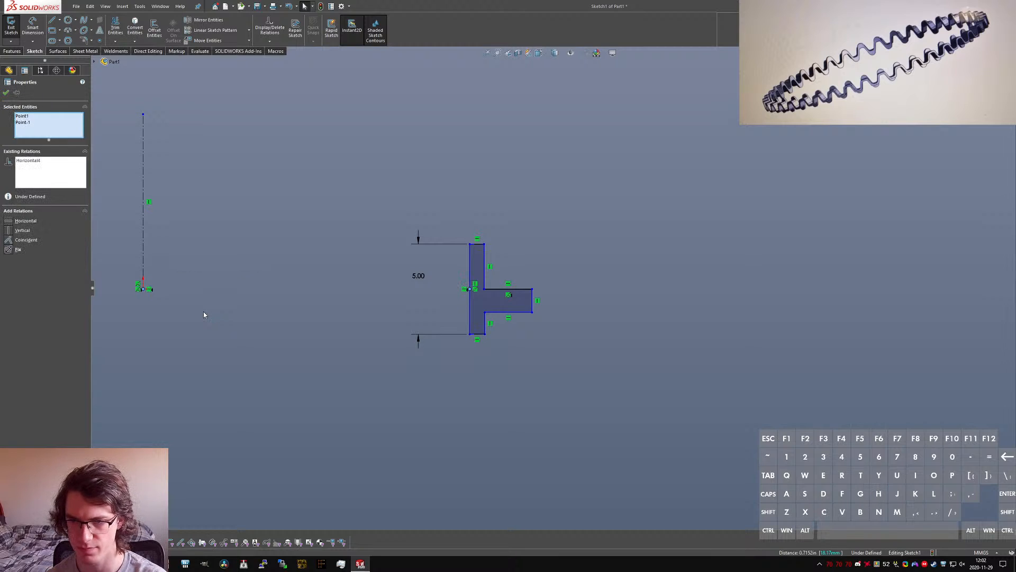
click(317, 183)
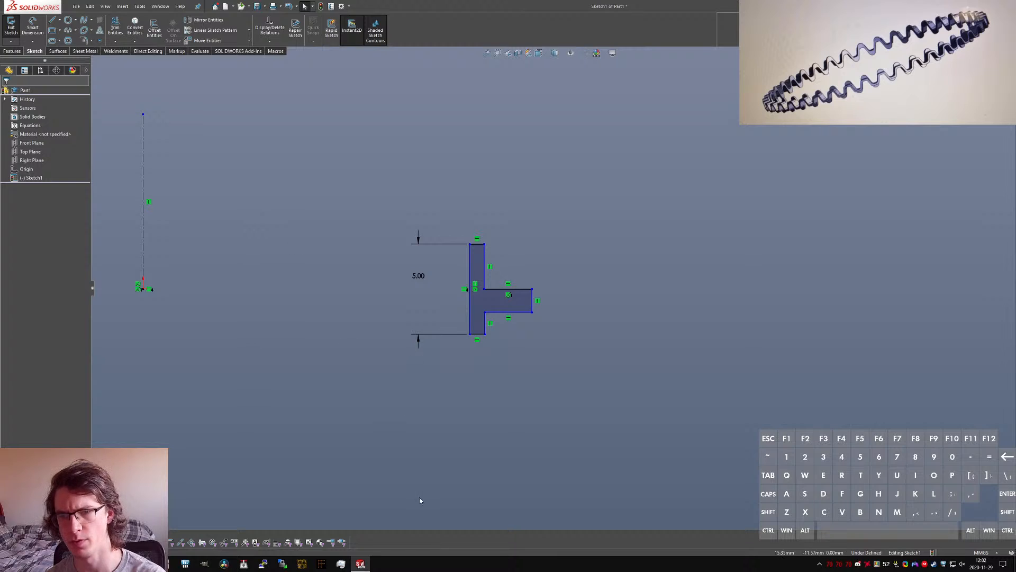
Step: Dimension the profile's inner edge across the vertical centerline as a 75 mm diameter
right_drag(420, 499, 416, 455)
click(144, 245)
key(Escape)
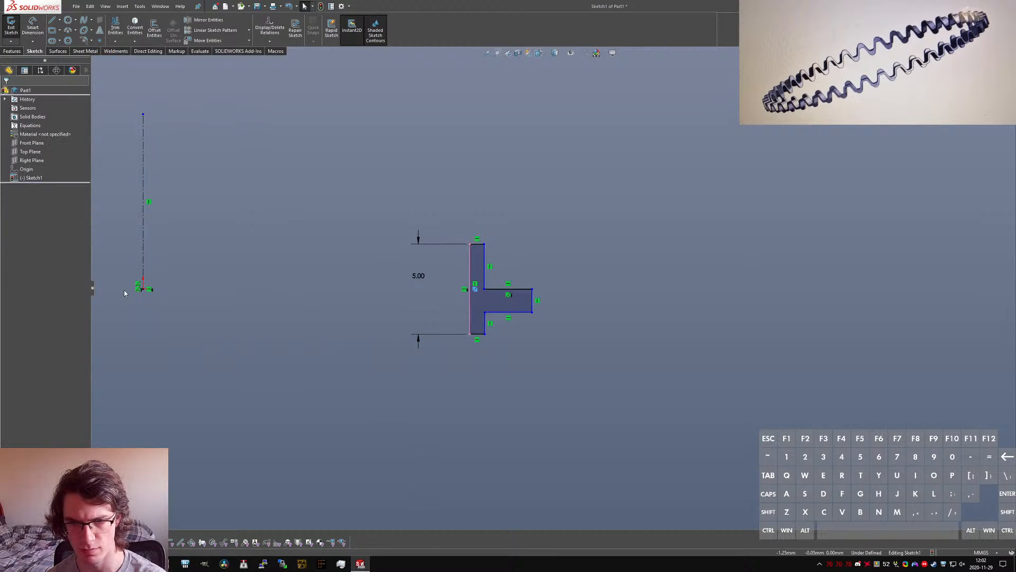
click(146, 249)
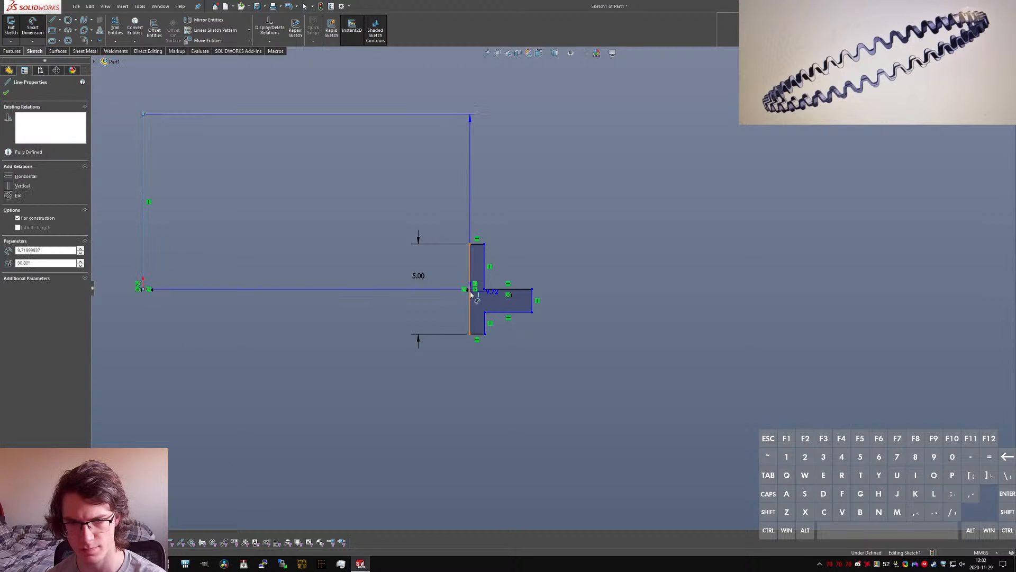
click(469, 313)
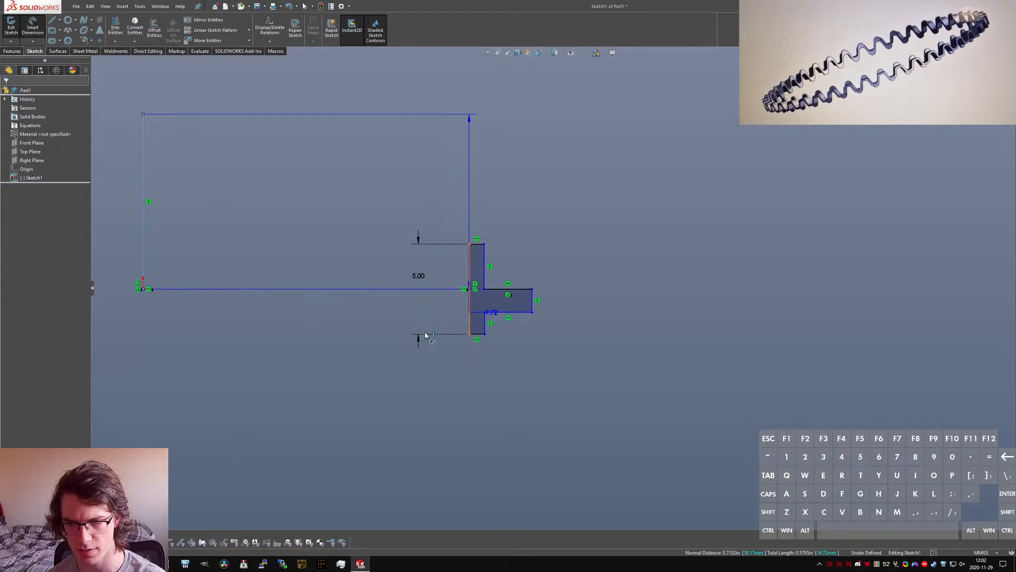
scroll(267, 350, up, 1)
click(180, 369)
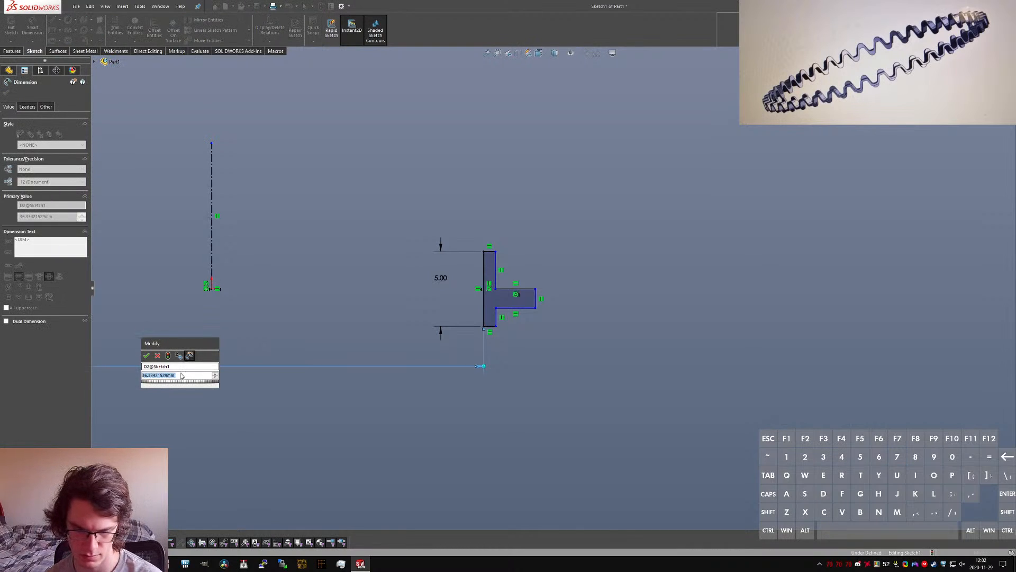
text(75)
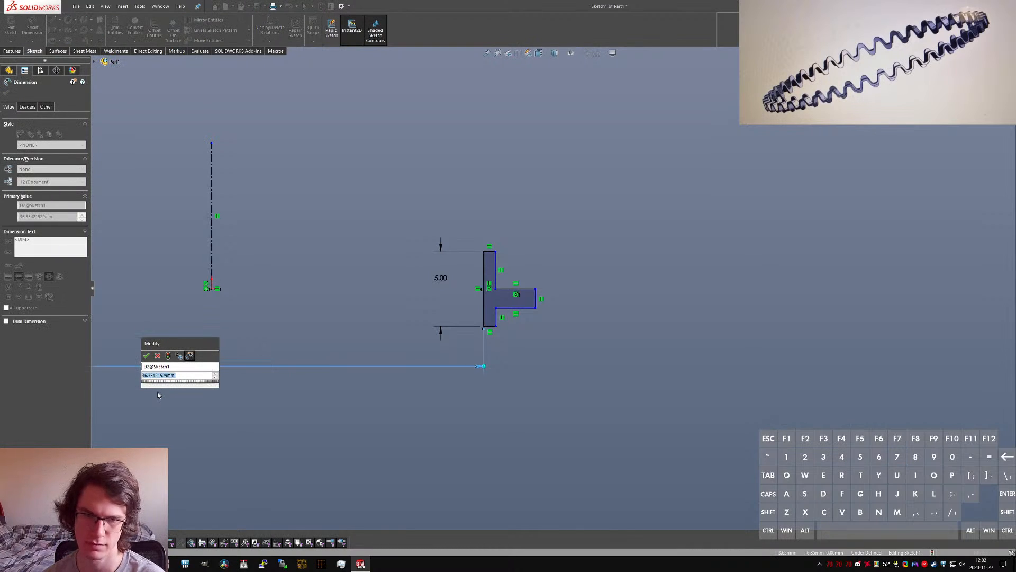
key(Return)
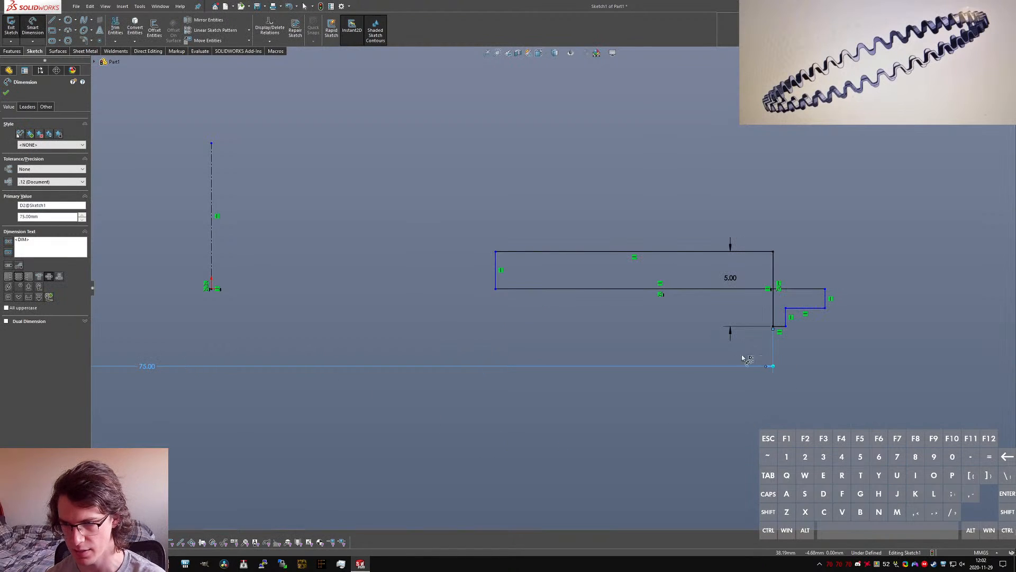
key(Escape)
Step: Move the upper flange's displaced outer edge back outside the inner edge and set the lower flange's thickness to 0.5 mm
drag(496, 295, 799, 292)
key(Escape)
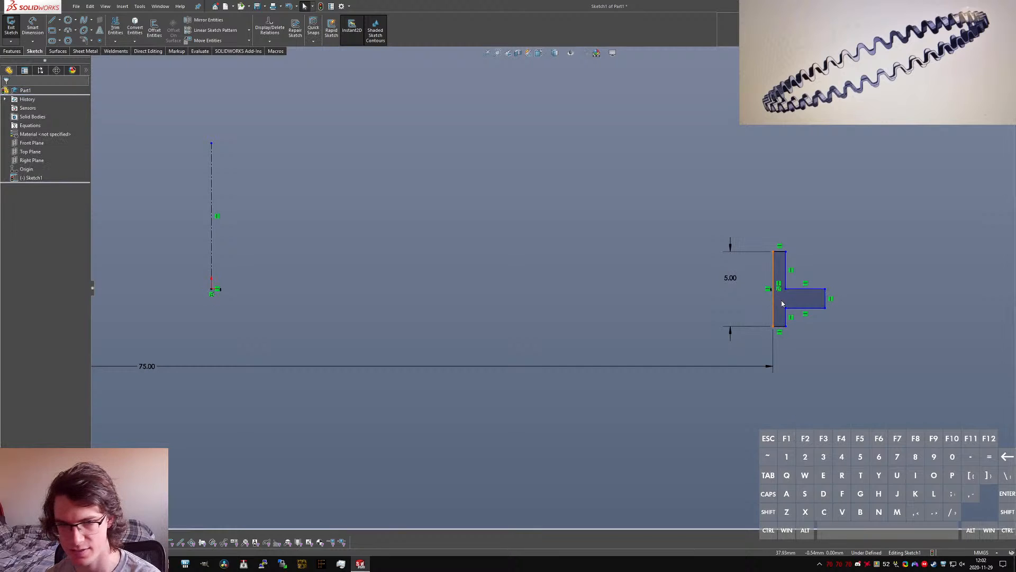
scroll(834, 290, down, 2)
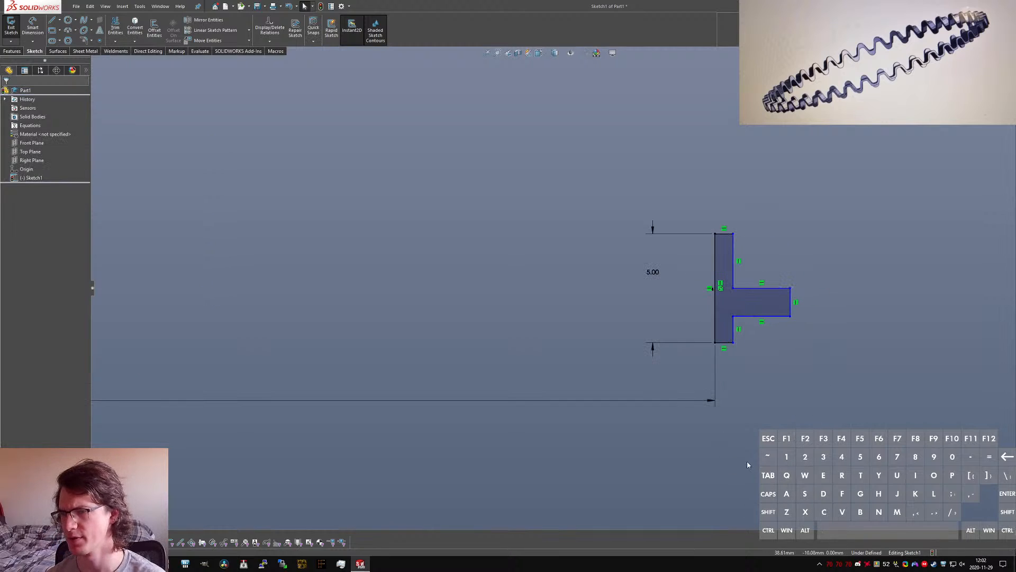
right_drag(748, 464, 745, 413)
click(725, 342)
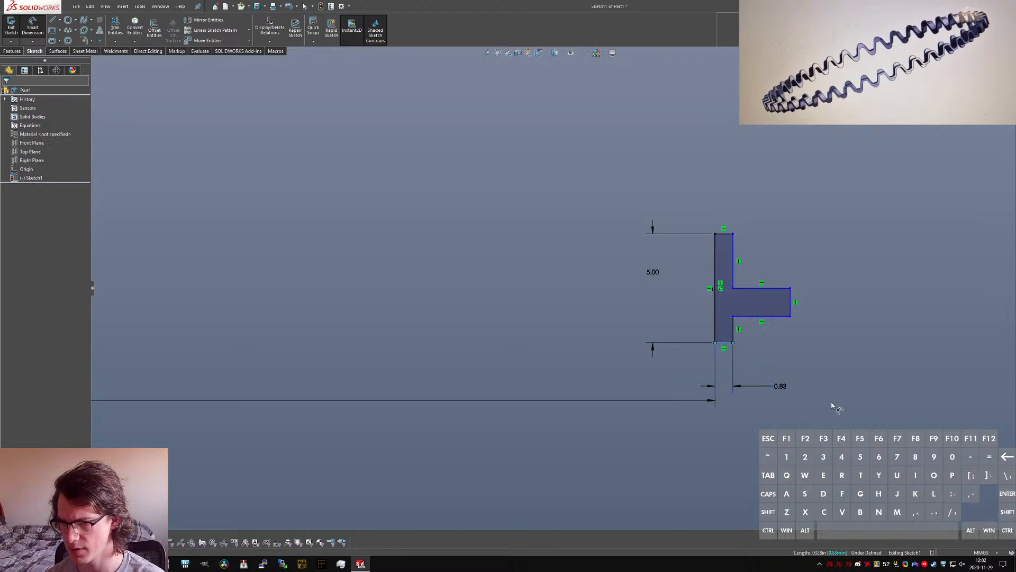
click(831, 407)
text(0.5)
key(Return)
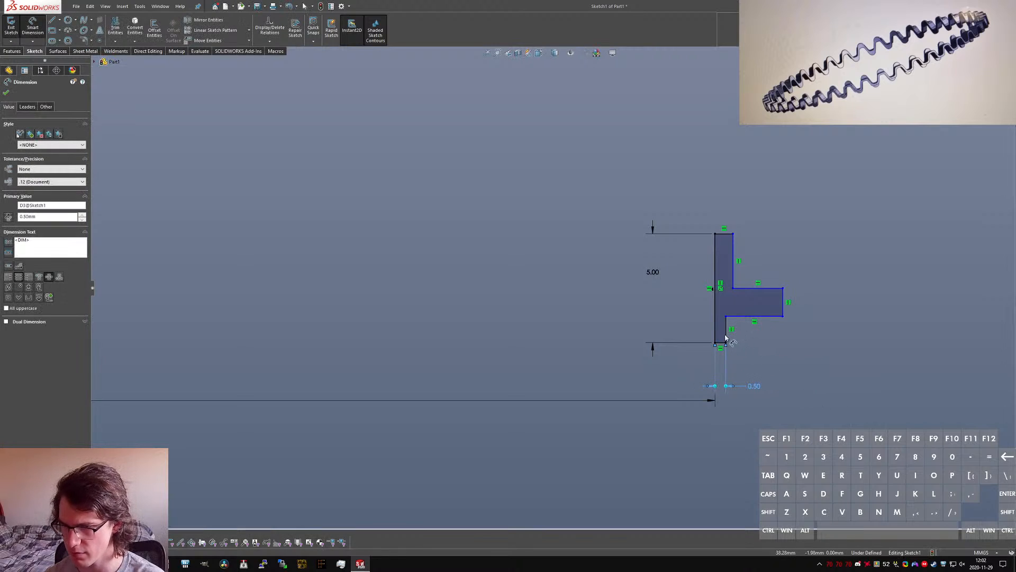
Step: Dimension the lower flange's short outer vertical edge to 1.2 mm
click(726, 333)
click(761, 370)
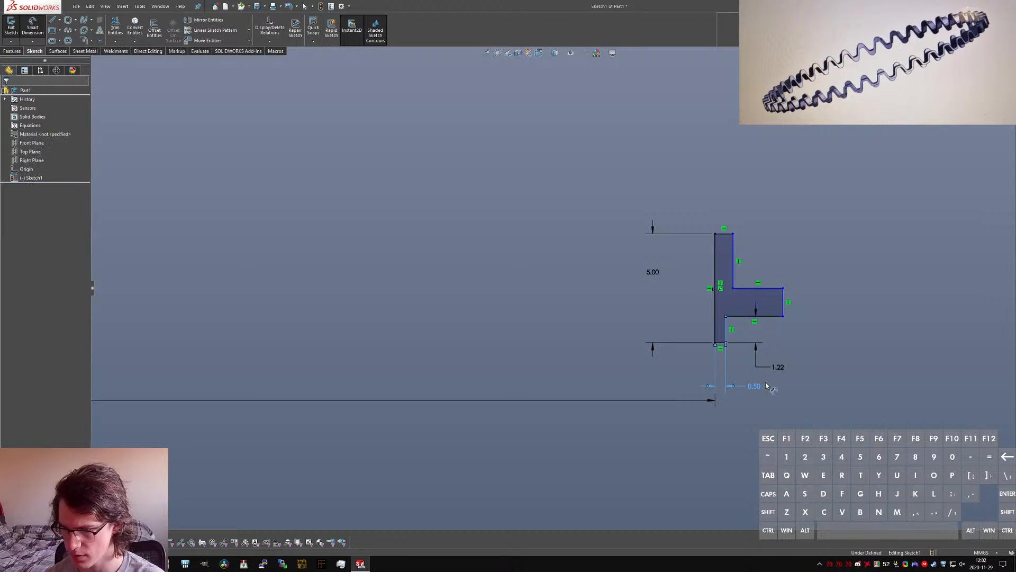
text(1.21794872mm)
key(Return)
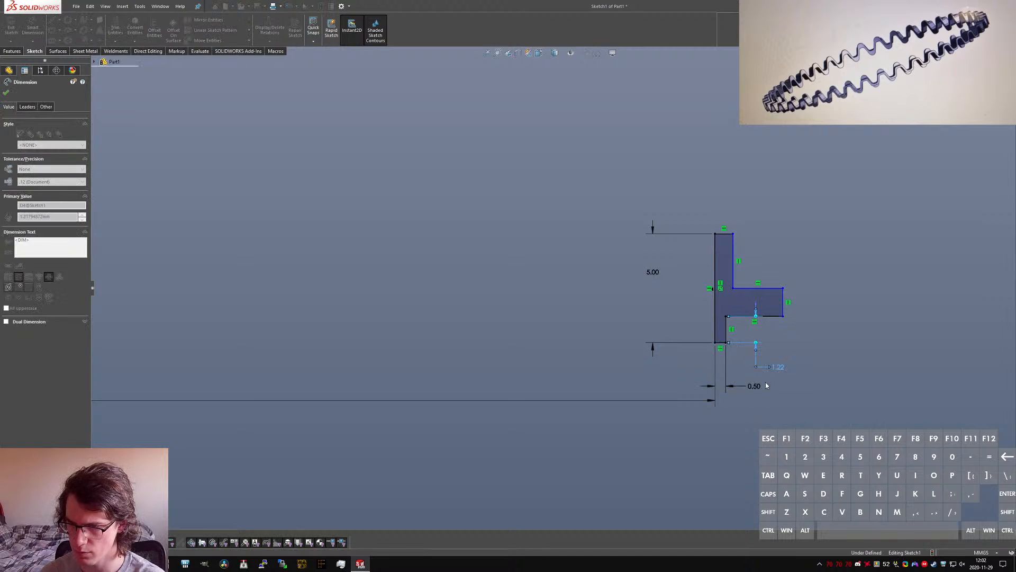
key(Escape)
Step: Make the upper and lower flanges' short outer vertical edges equal in length and collinear
click(734, 282)
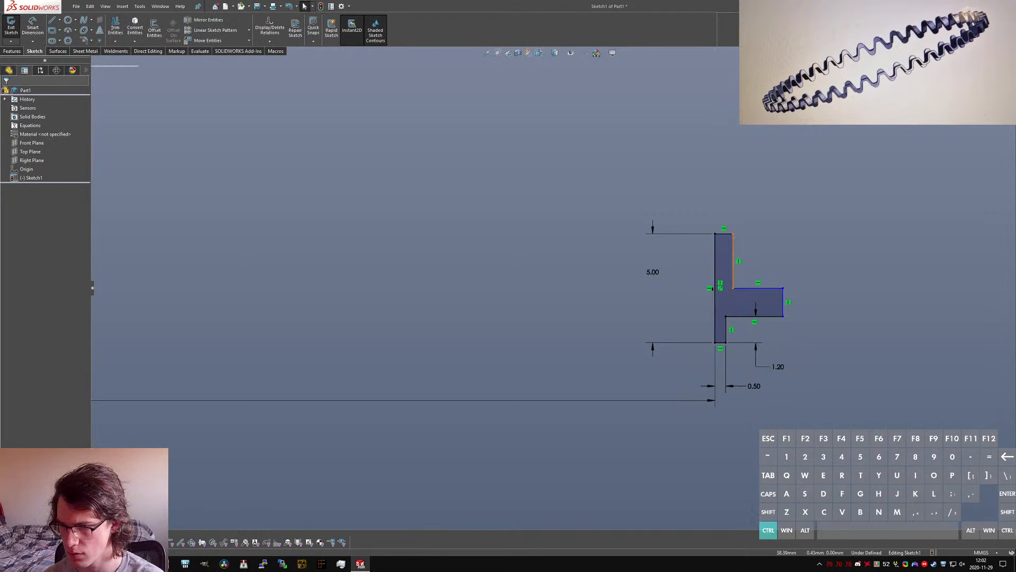
ctrl+click(726, 333)
click(21, 268)
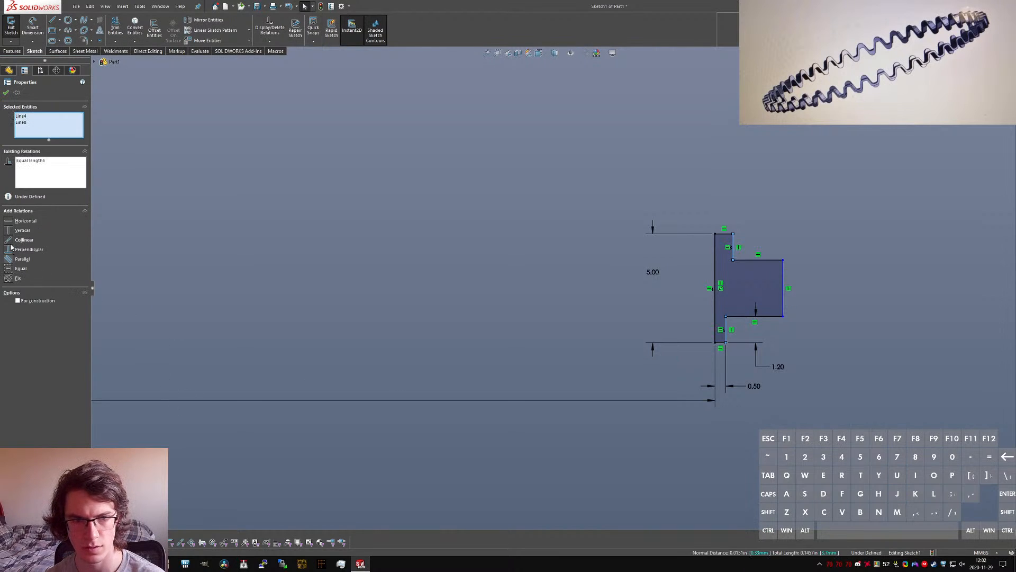
click(24, 240)
key(Escape)
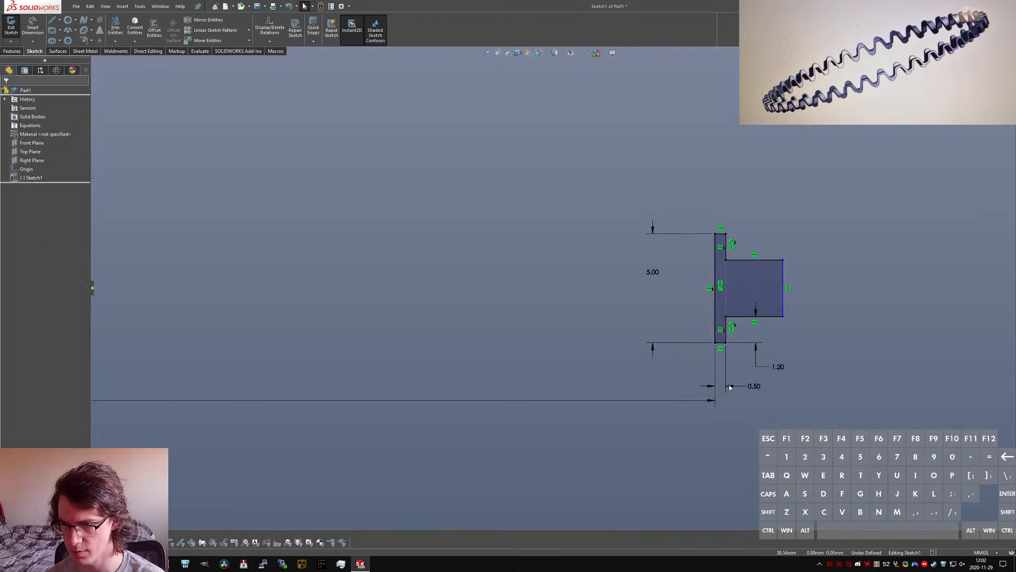
Step: Pull the rib's outermost edge slightly inward and dimension it across the centerline as an 80 mm diameter
drag(784, 316, 776, 324)
key(Escape)
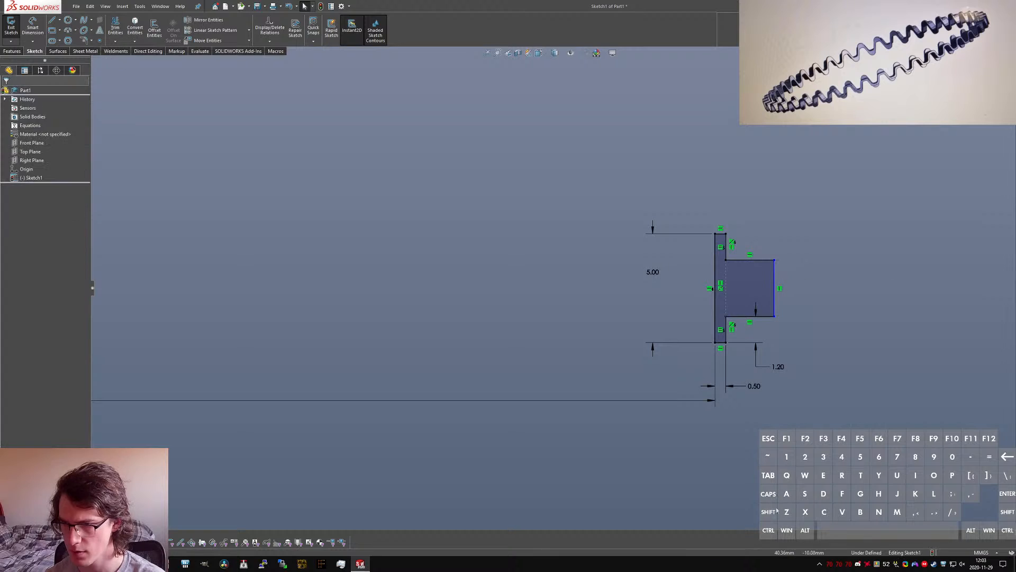
click(774, 288)
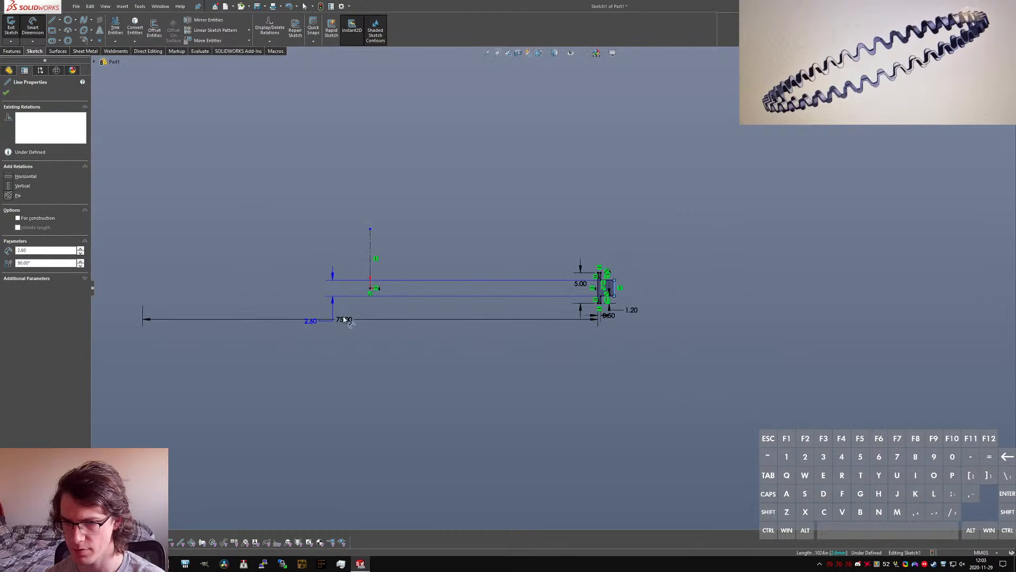
click(371, 274)
click(320, 363)
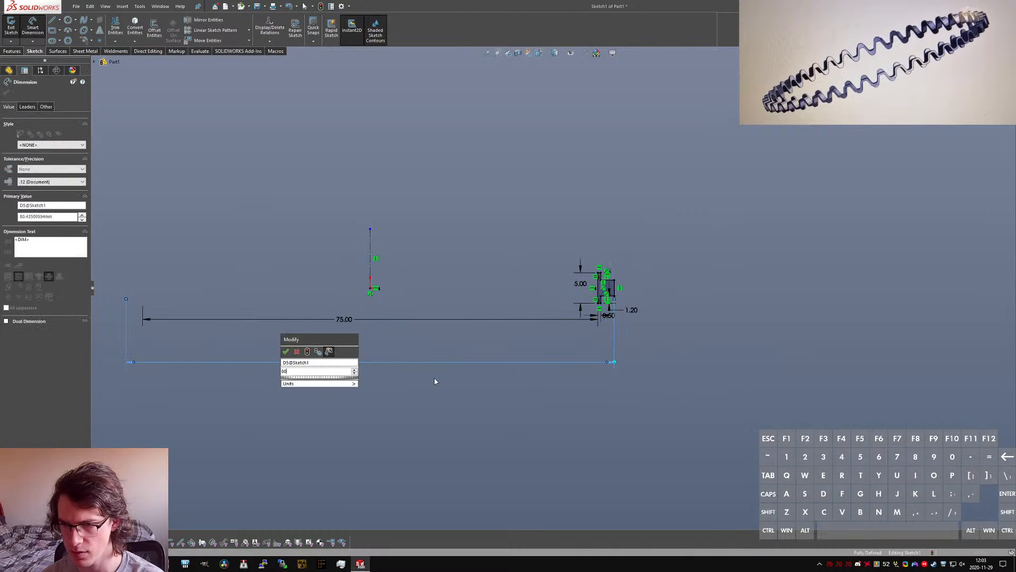
text(80)
key(Return)
Step: Reposition the 1.20 mm flange dimension to the inner side of the profile, beside the 5 mm dimension
scroll(609, 296, down, 5)
scroll(614, 294, down, 3)
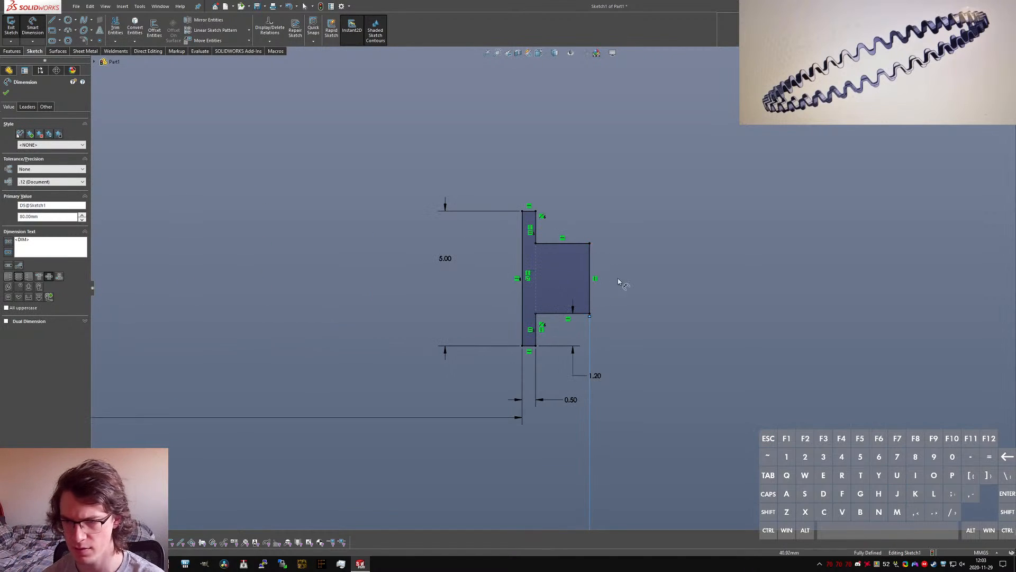
key(Escape)
drag(596, 377, 482, 328)
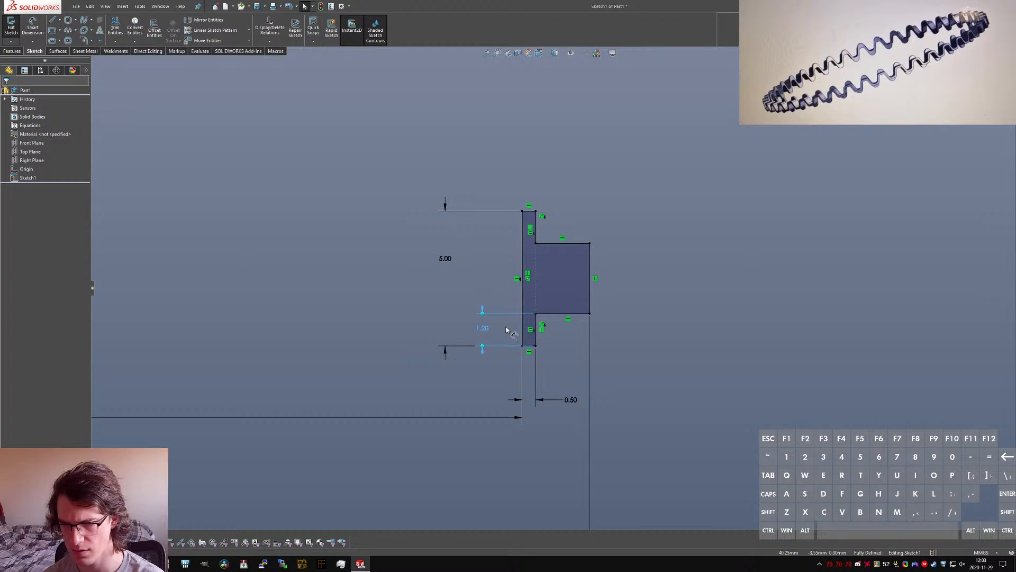
click(505, 361)
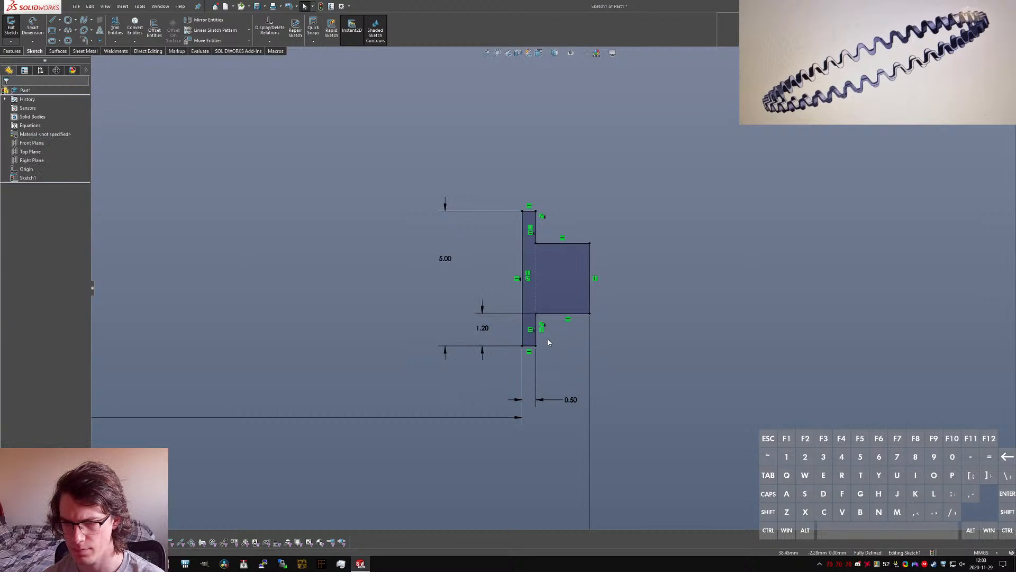
Step: Revolve the profile 360 degrees about the vertical centerline with a Blind end condition
scroll(548, 339, up, 4)
scroll(536, 336, up, 2)
scroll(533, 302, down, 4)
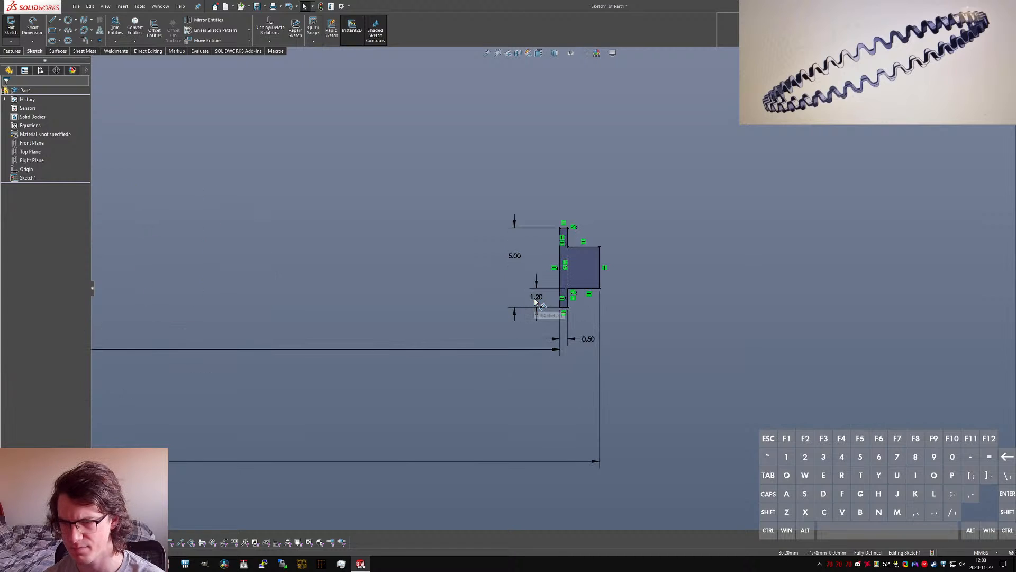
scroll(534, 303, up, 5)
click(11, 25)
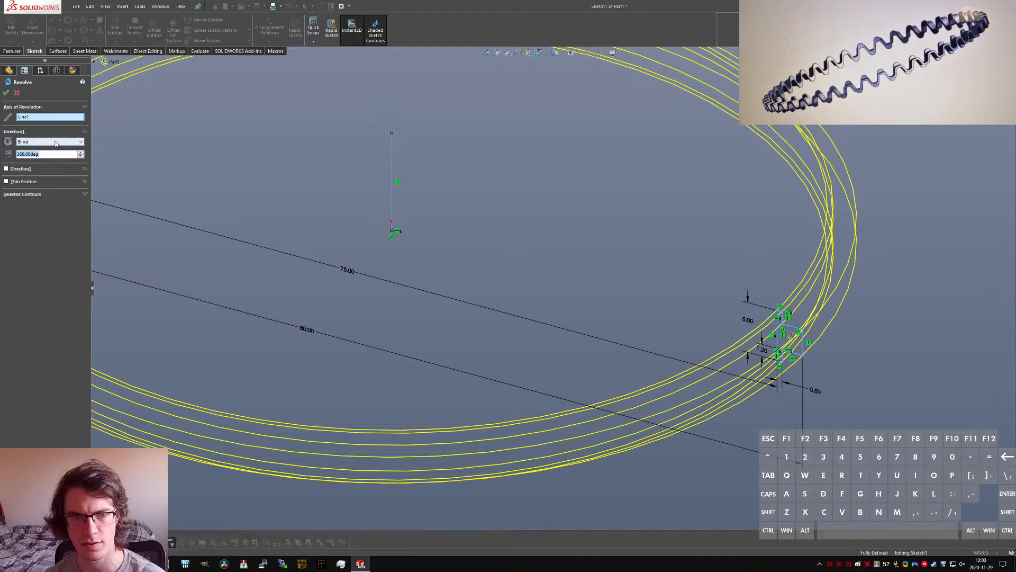
click(55, 142)
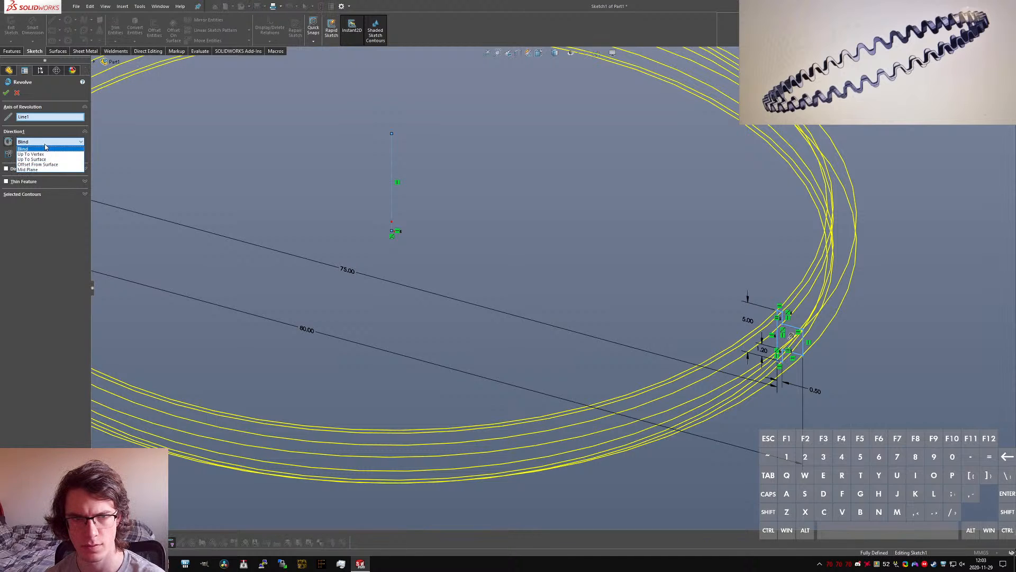
click(37, 148)
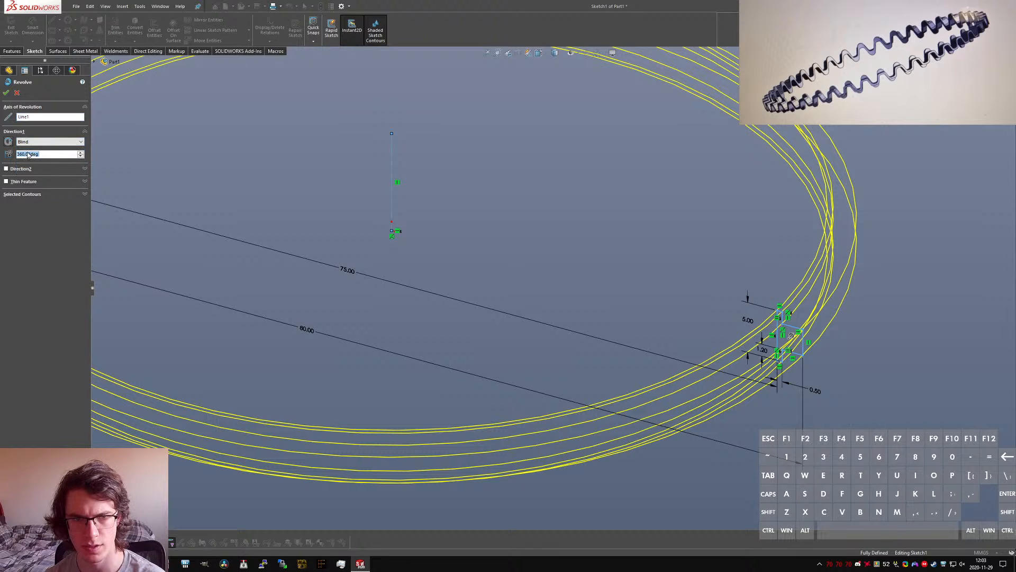
click(6, 93)
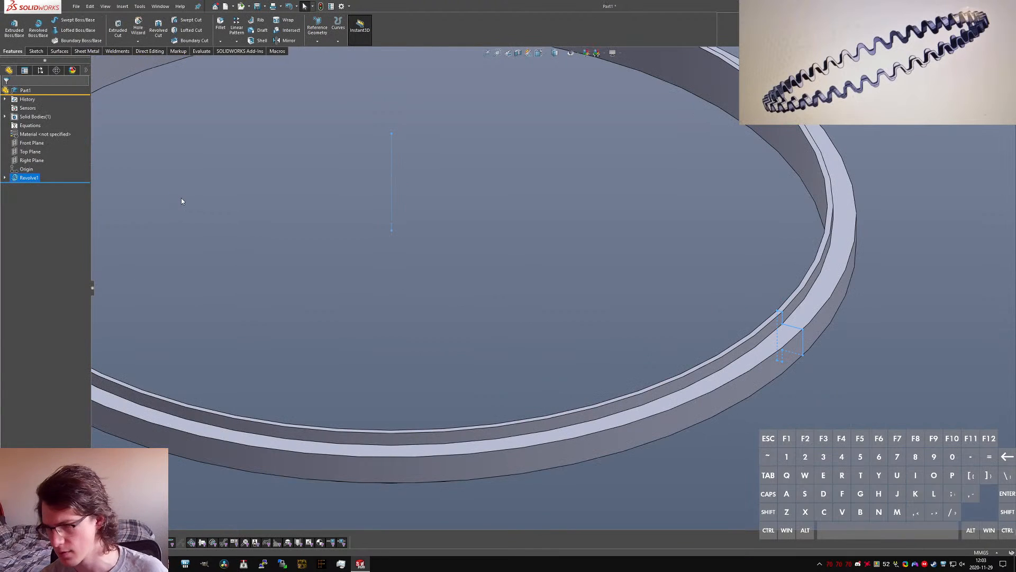
scroll(571, 317, up, 4)
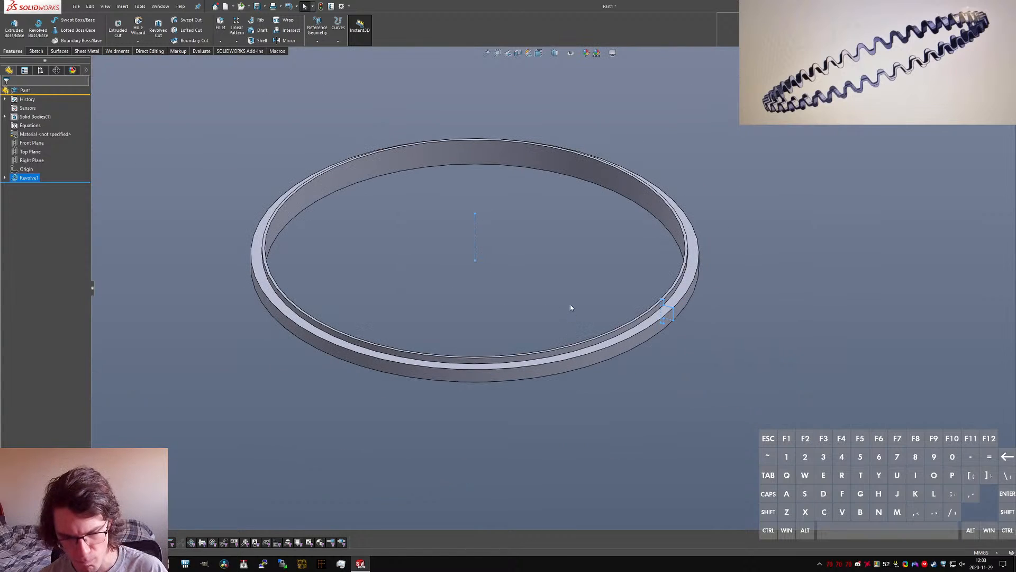
click(566, 287)
key(ctrl+s)
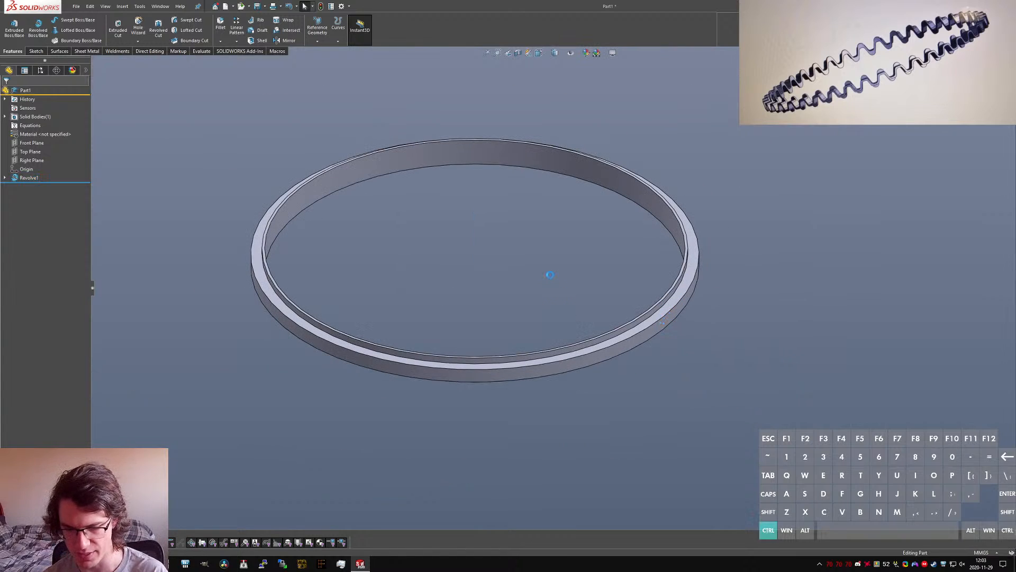
key(ctrl+5)
key(e)
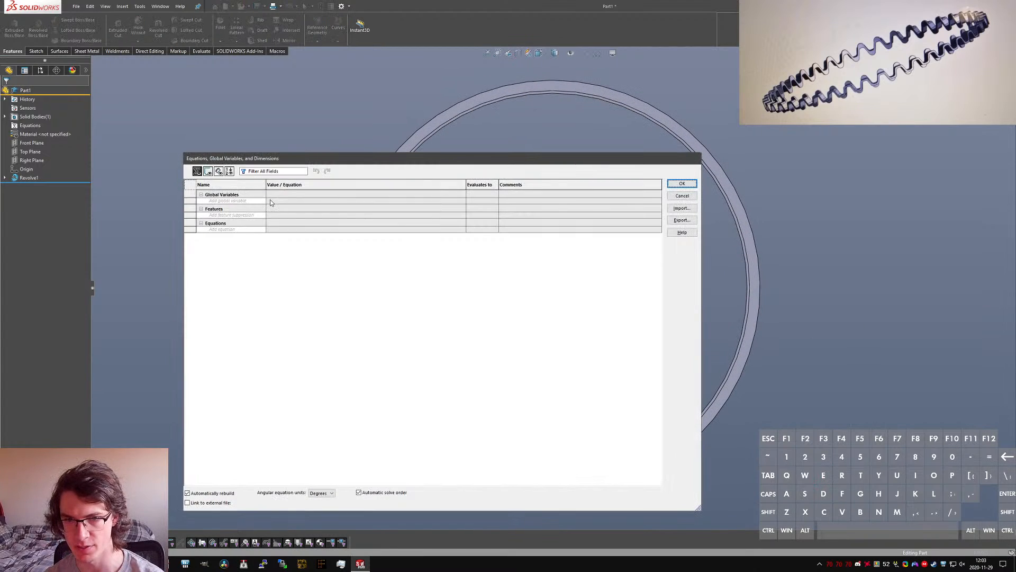
click(256, 200)
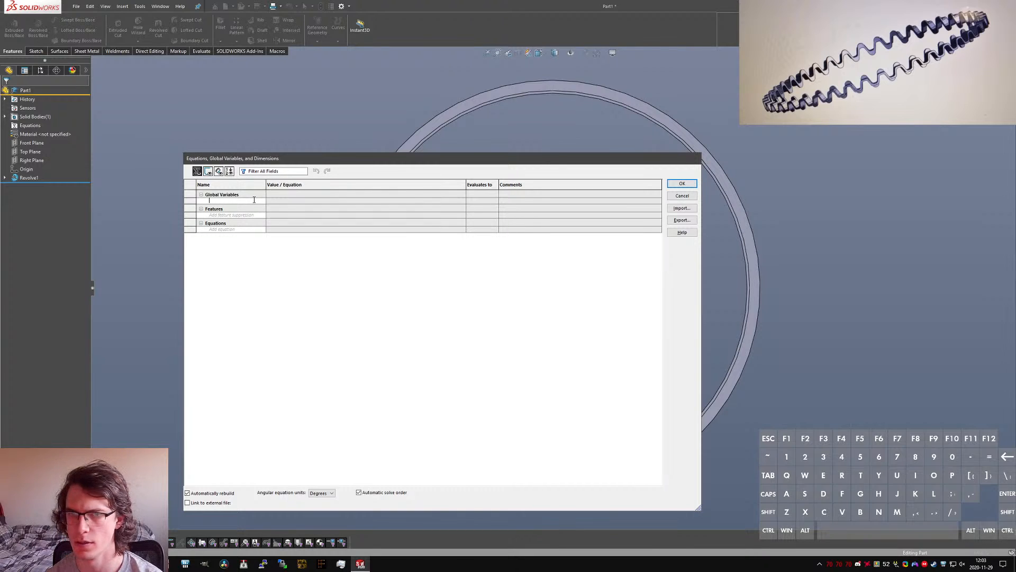
key(Escape)
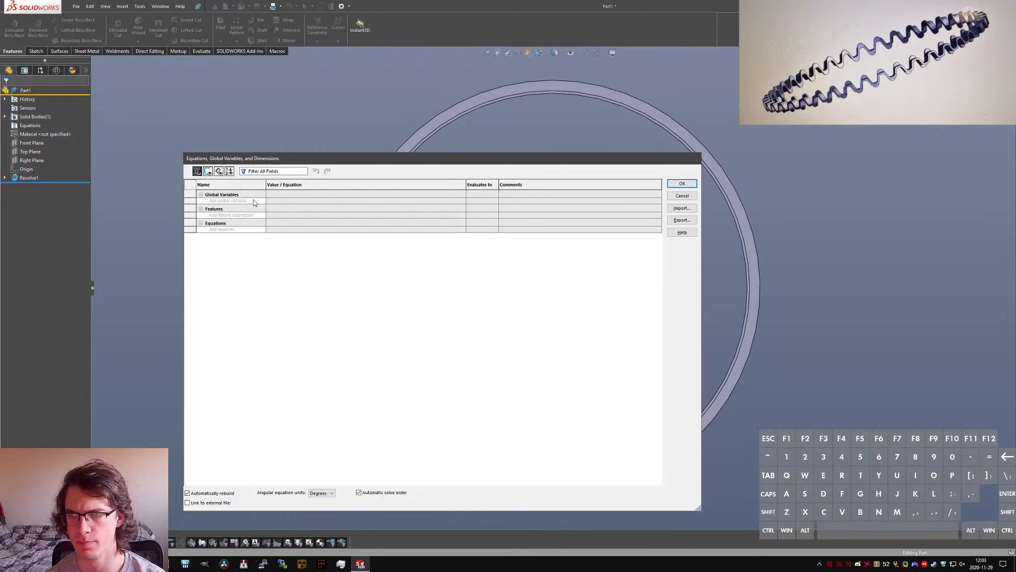
click(682, 197)
Step: Check the Detail A reference drawing in the browser for the spreader's wall thickness, overall height and flank angle
key(ctrl+1)
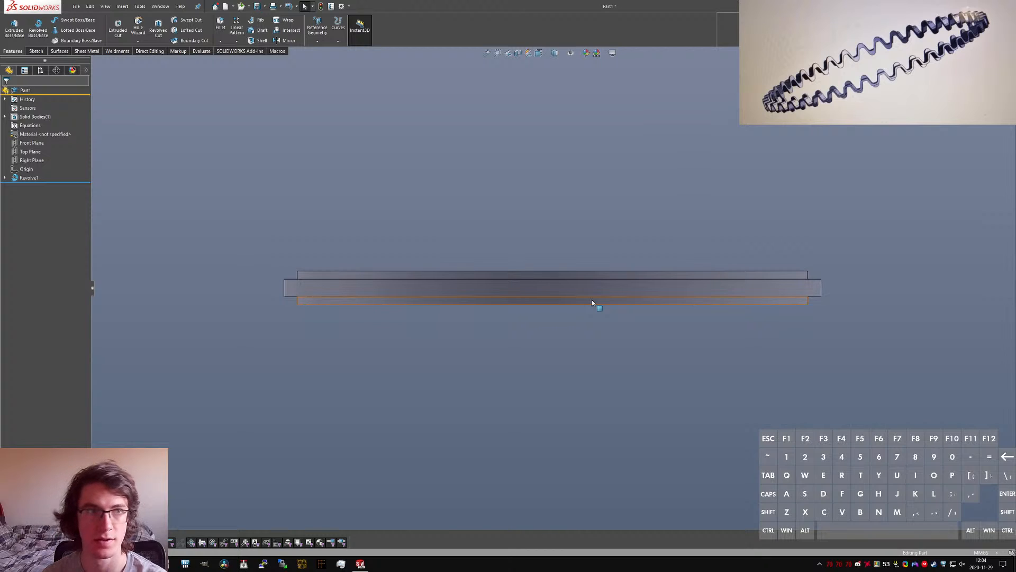
key(alt+Tab)
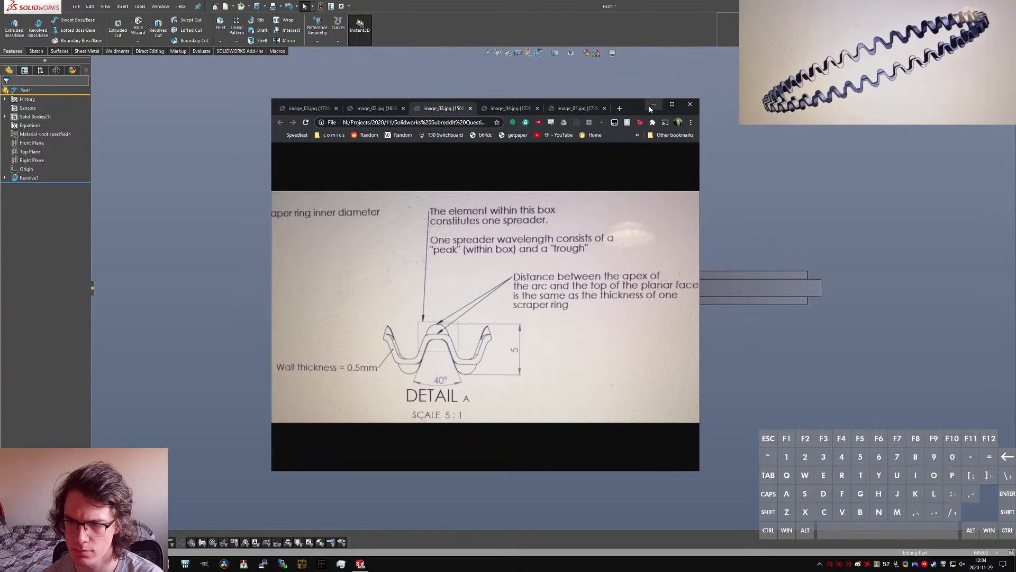
click(493, 352)
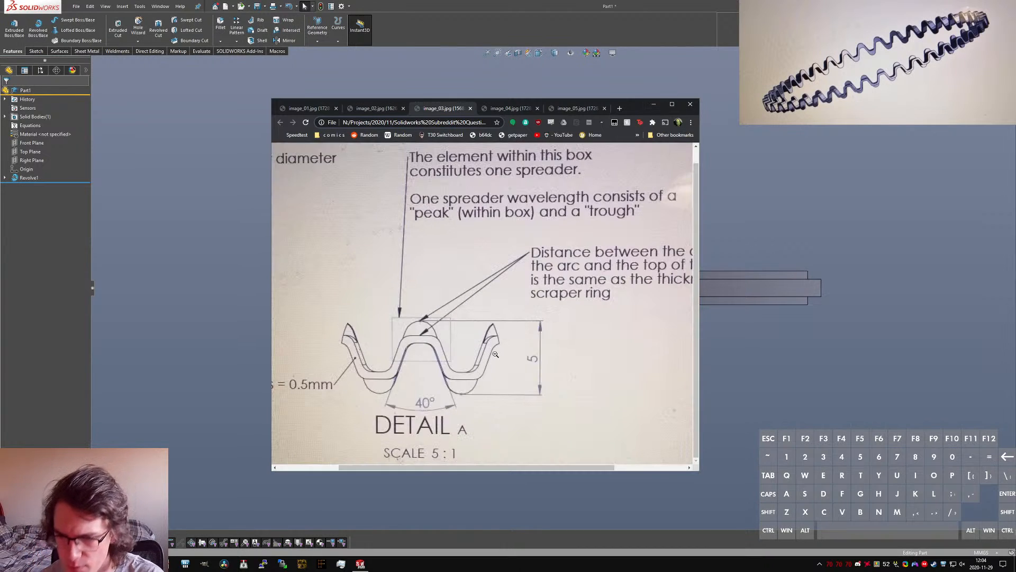
click(496, 354)
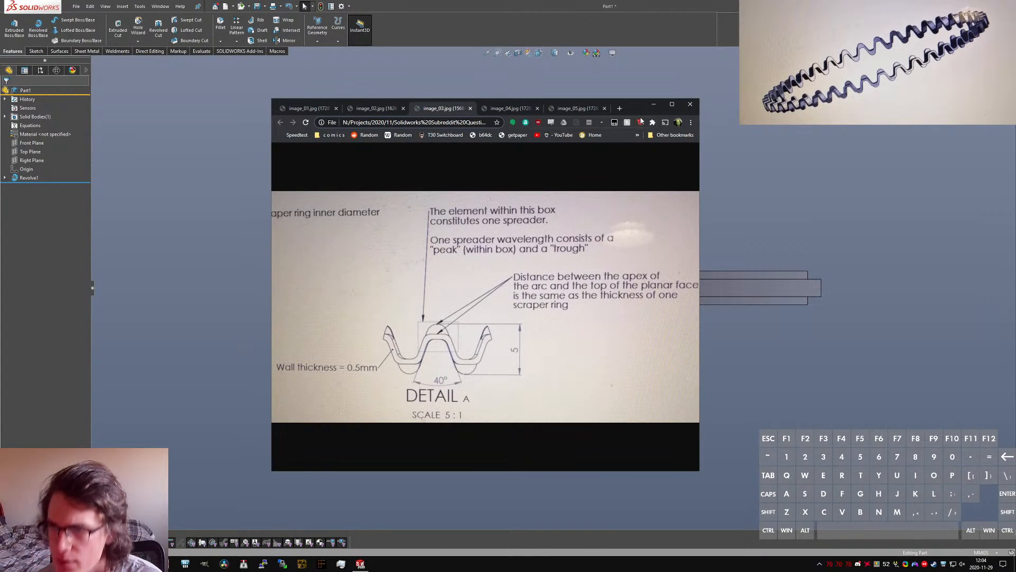
click(653, 104)
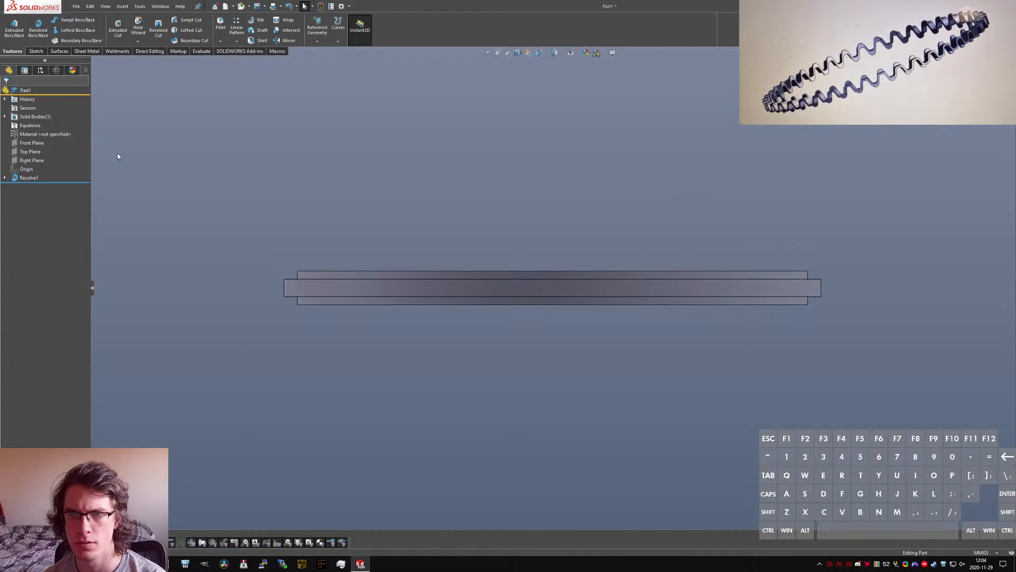
Step: Create a reference plane parallel to the Front Plane and tangent to the front of the ring's inner face, with its normal flipped
click(36, 51)
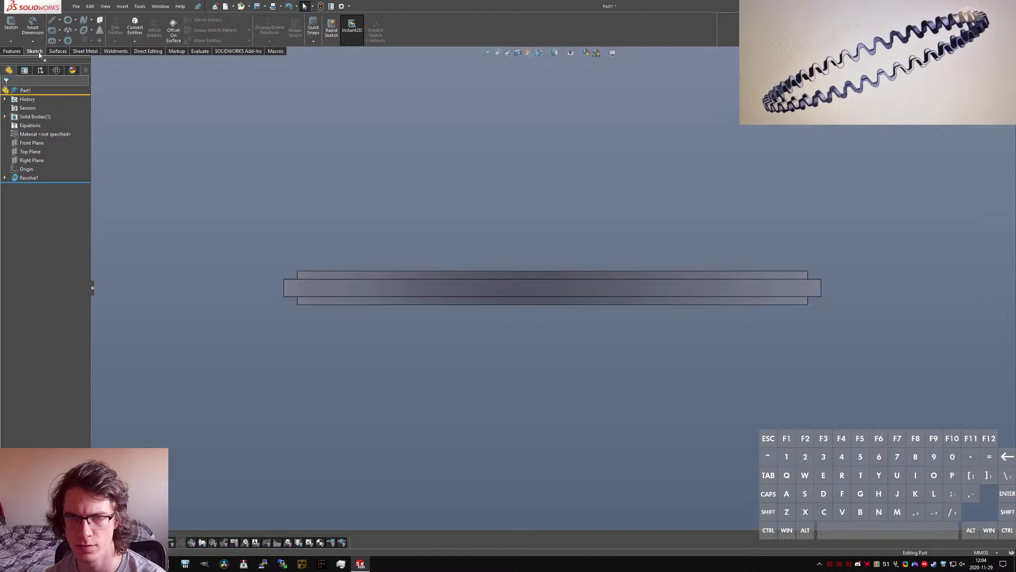
key(Escape)
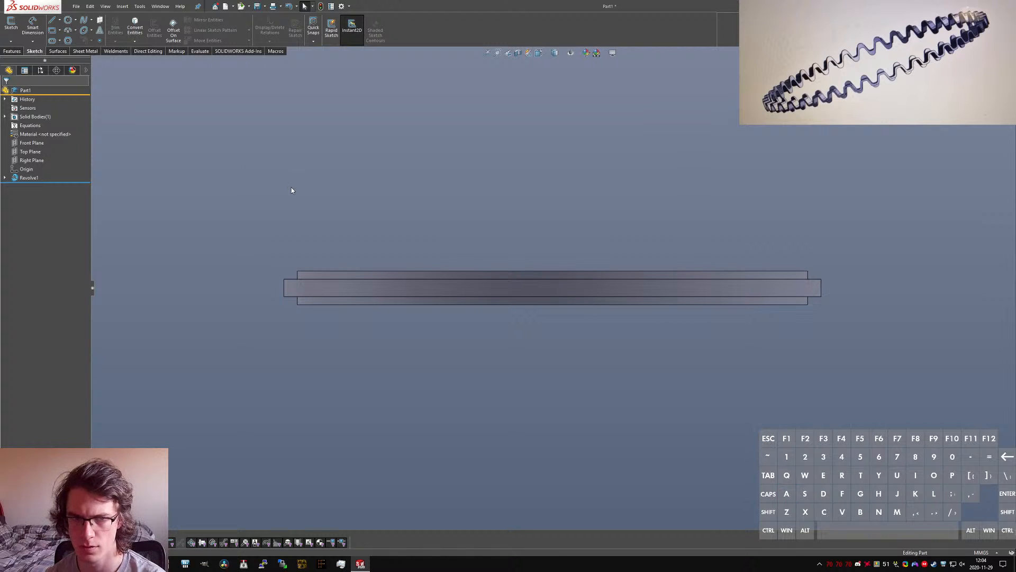
text(splane)
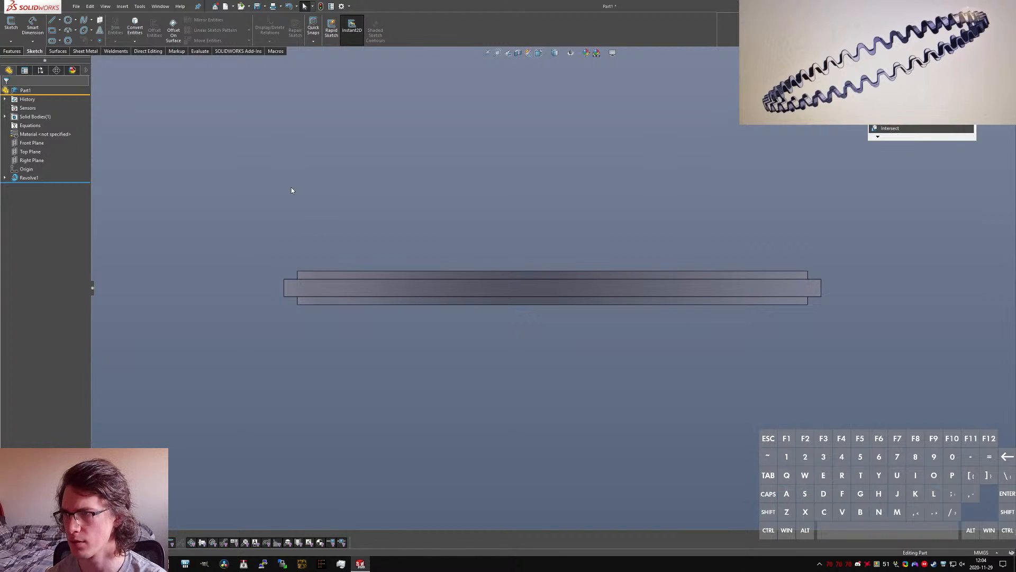
key(Return)
middle_drag(278, 189, 314, 357)
click(104, 62)
click(126, 115)
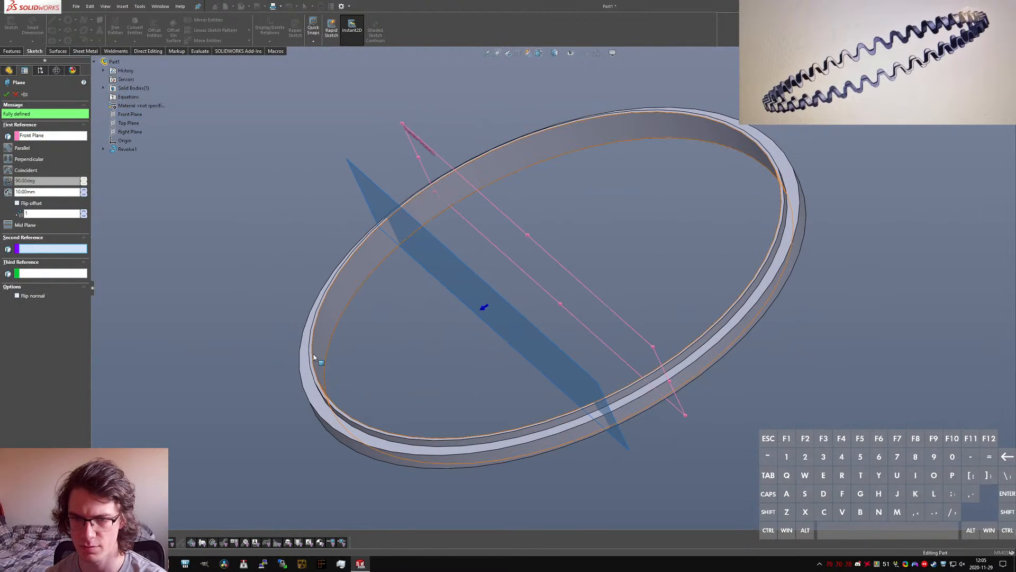
click(315, 357)
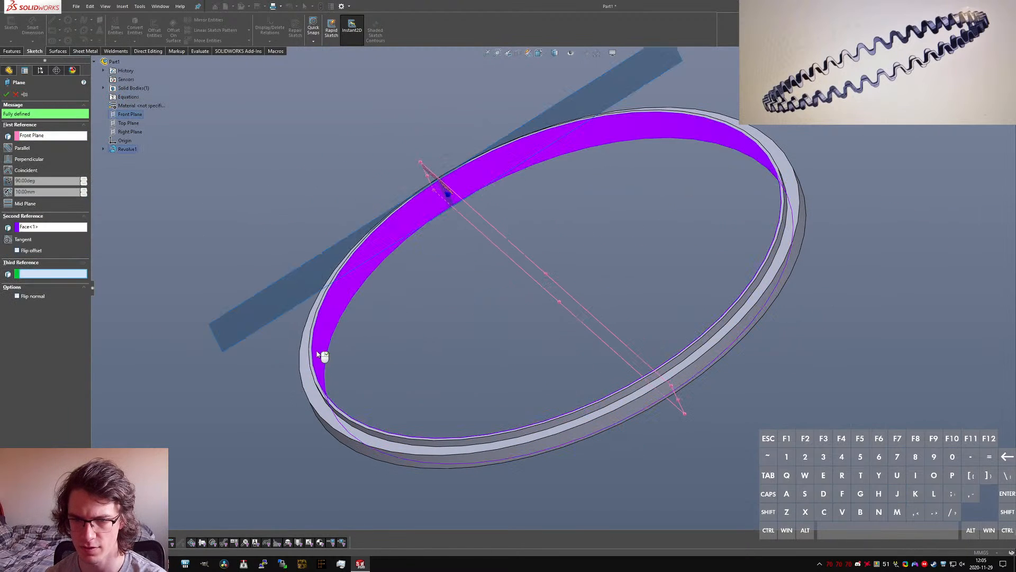
click(10, 150)
middle_drag(313, 342, 344, 339)
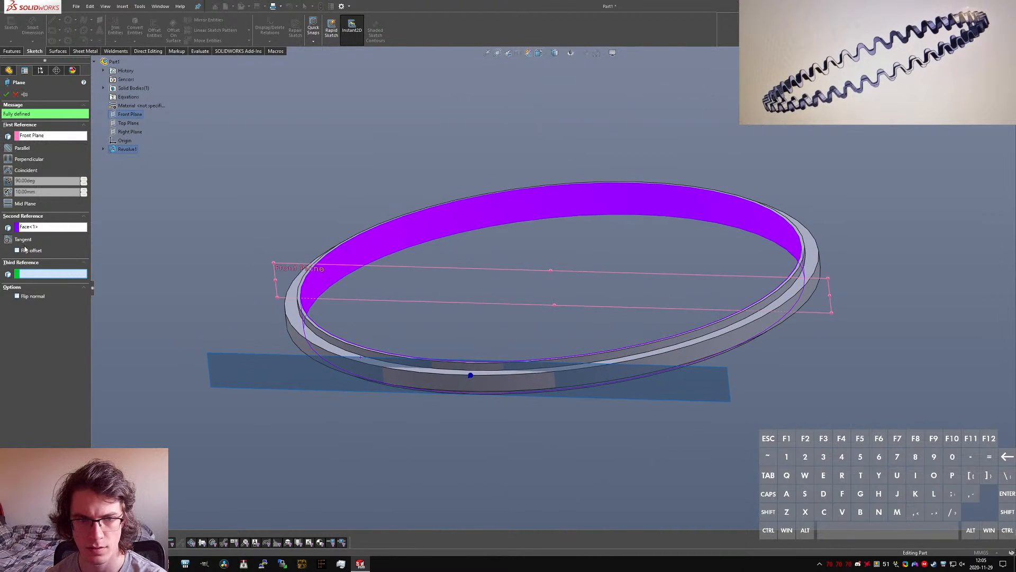
click(5, 94)
Step: On the new tangent plane, sketch an open five-segment hat-shaped line chain around the origin, about 8 mm wide and 2 mm high
text(sketch)
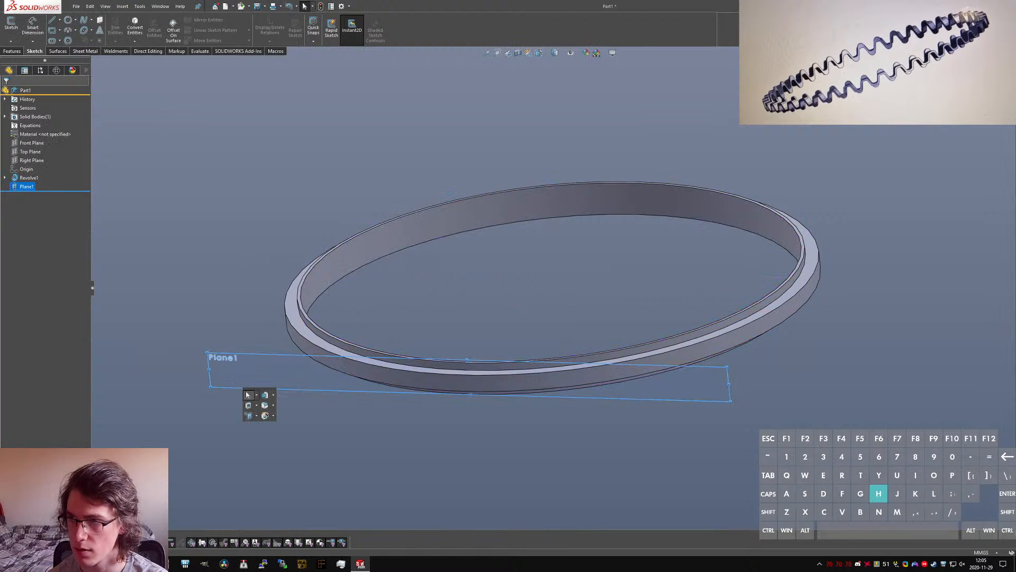
key(Return)
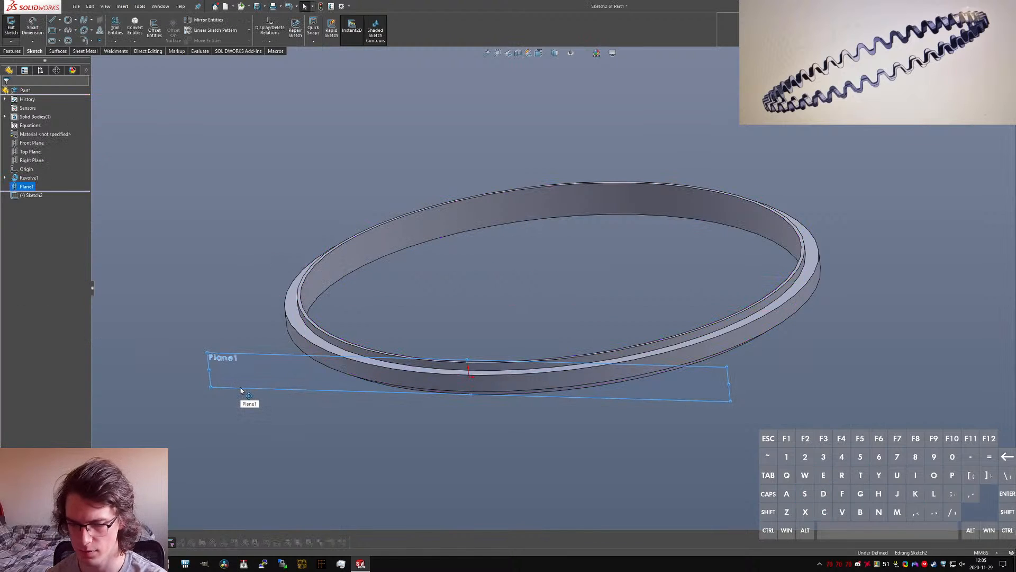
scroll(589, 332, down, 3)
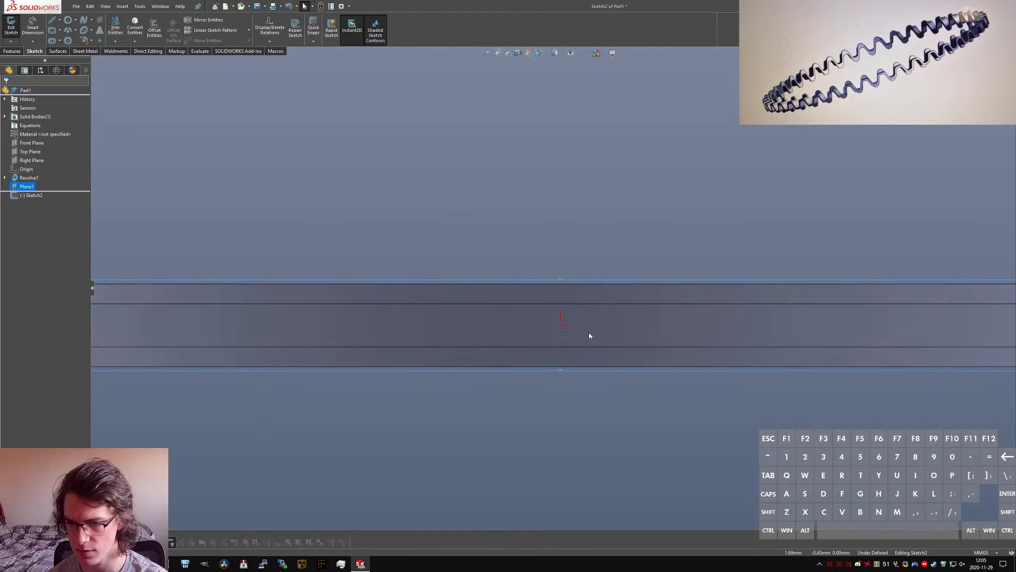
key(l)
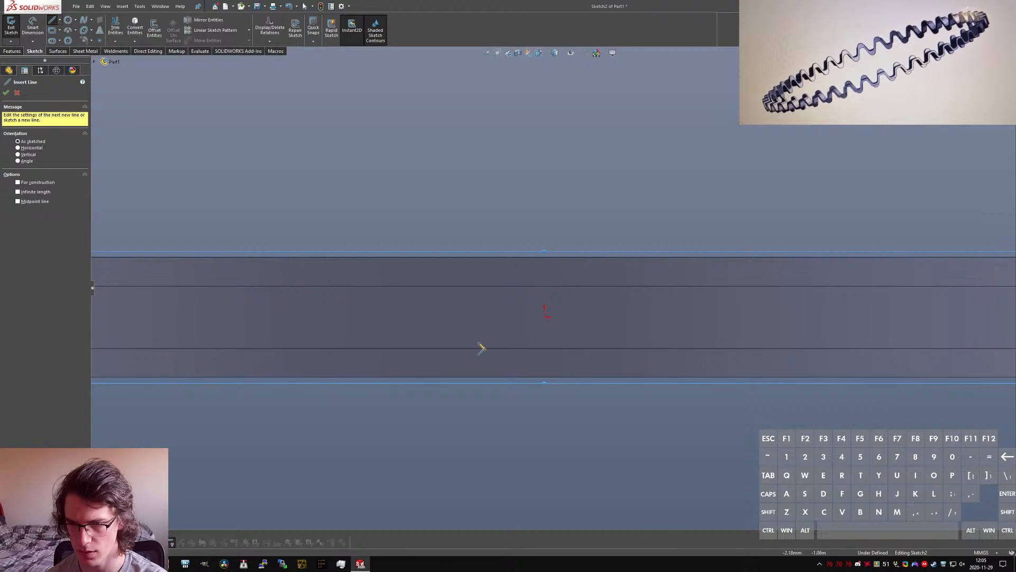
click(444, 343)
click(494, 344)
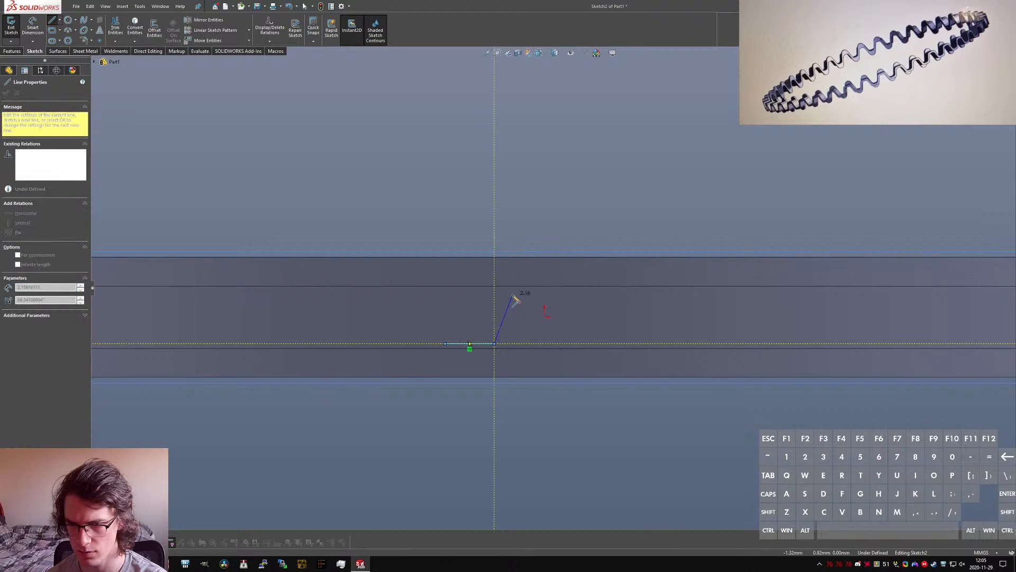
click(512, 294)
click(576, 295)
click(587, 343)
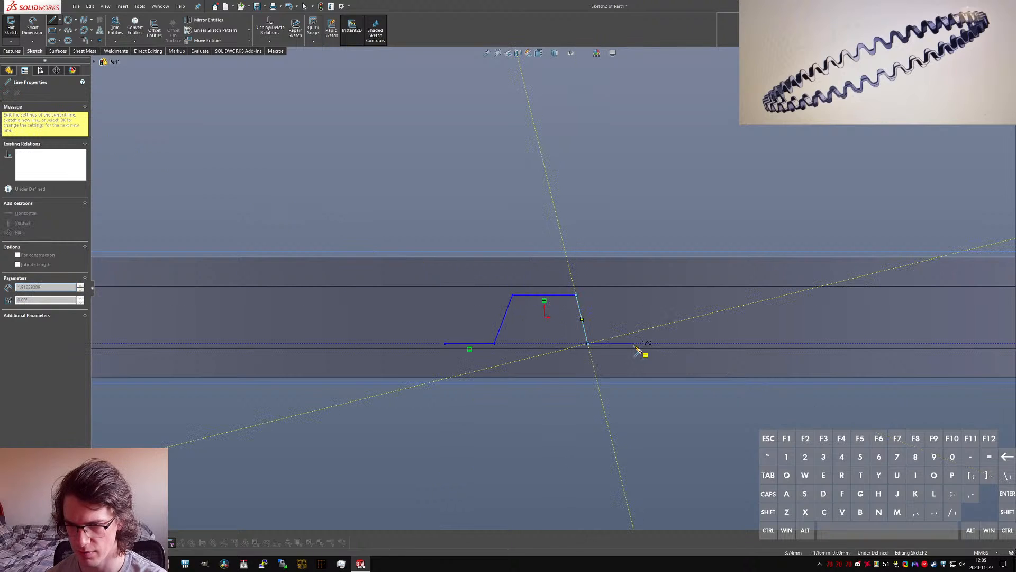
click(641, 344)
key(Escape)
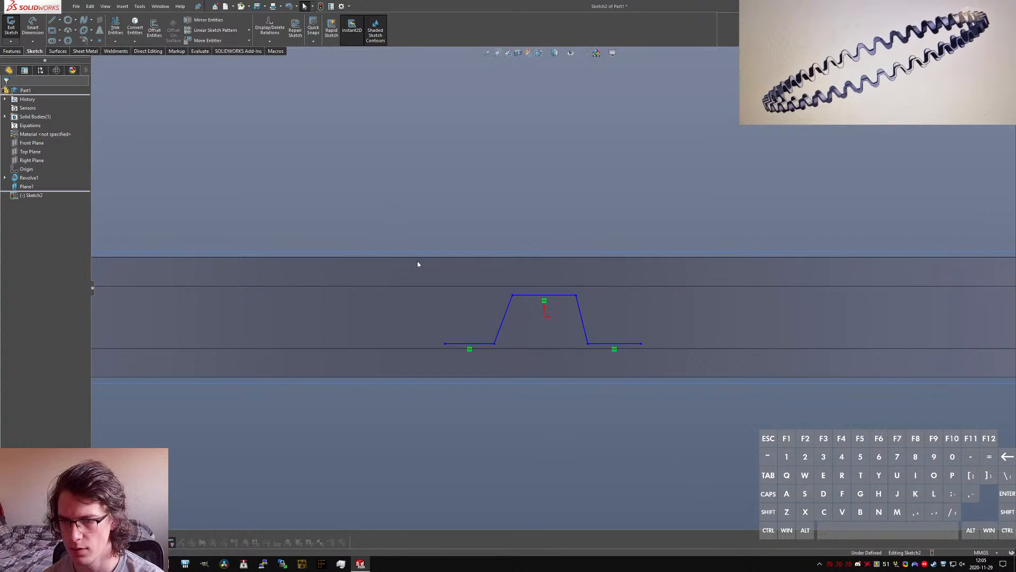
Step: Offset the whole line chain bi-directionally by 0.25 mm, turning the base geometry into construction lines
drag(385, 204, 747, 487)
click(154, 29)
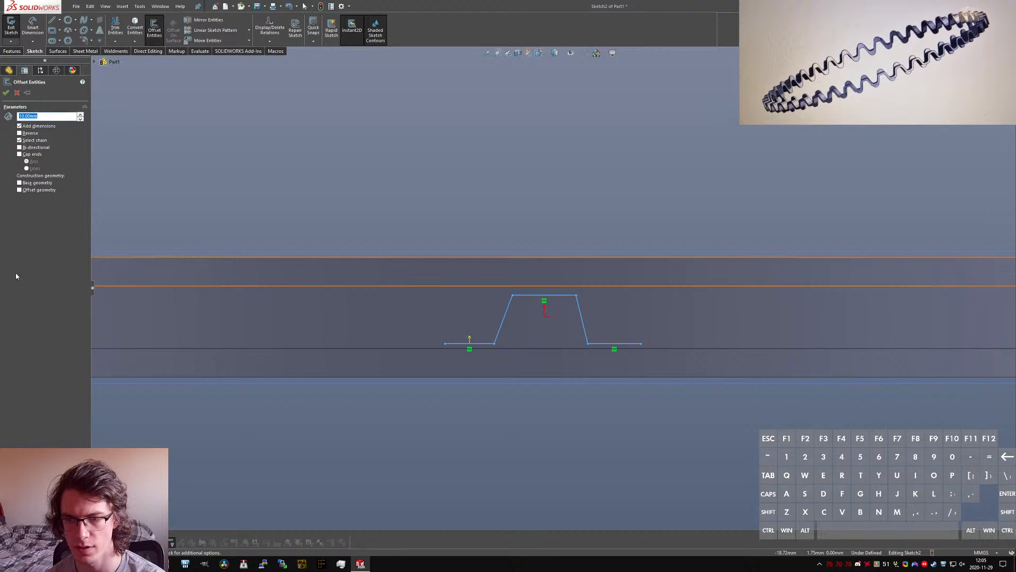
click(31, 134)
click(35, 148)
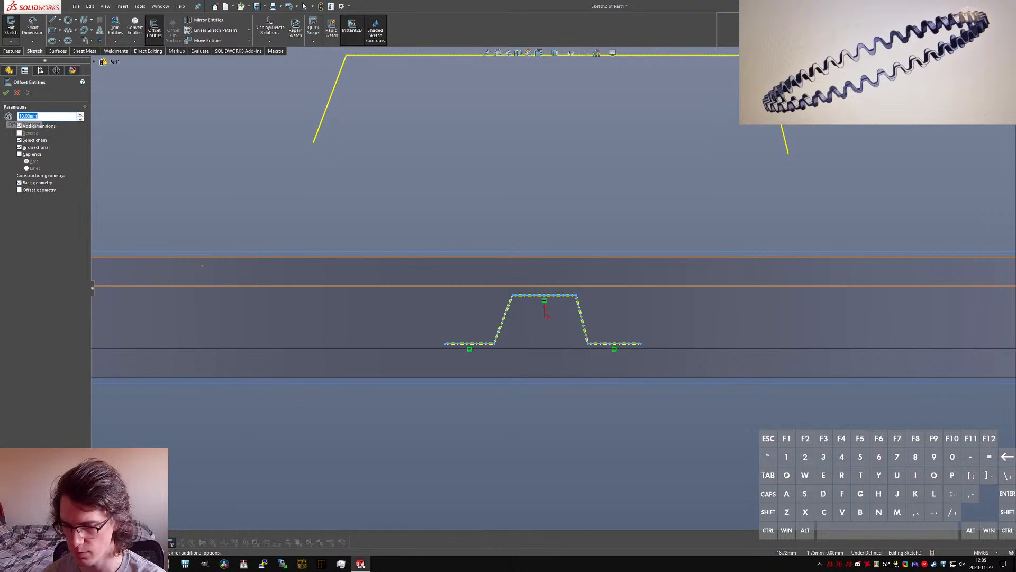
text(0.25)
key(Return)
scroll(574, 348, down, 4)
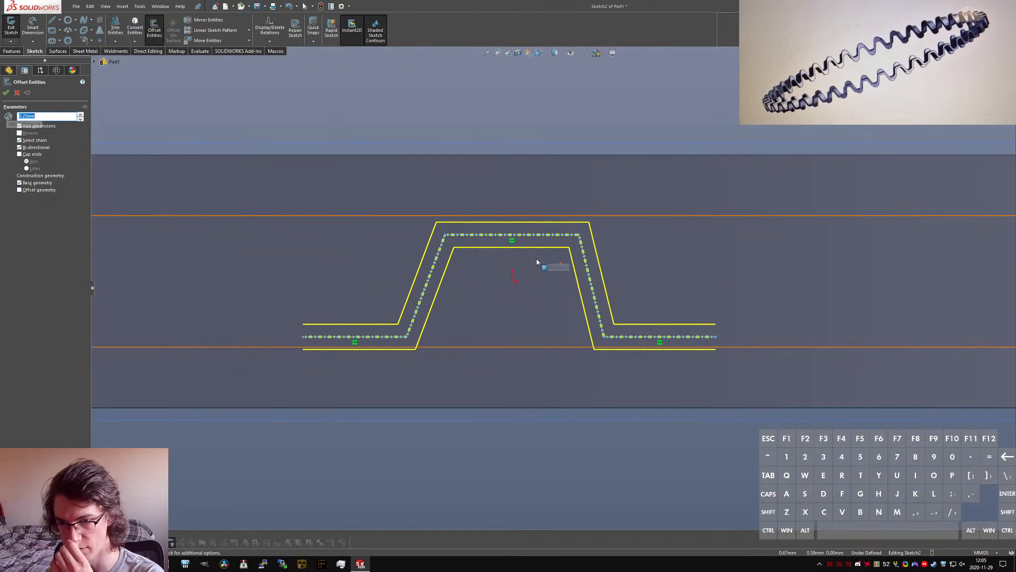
click(7, 93)
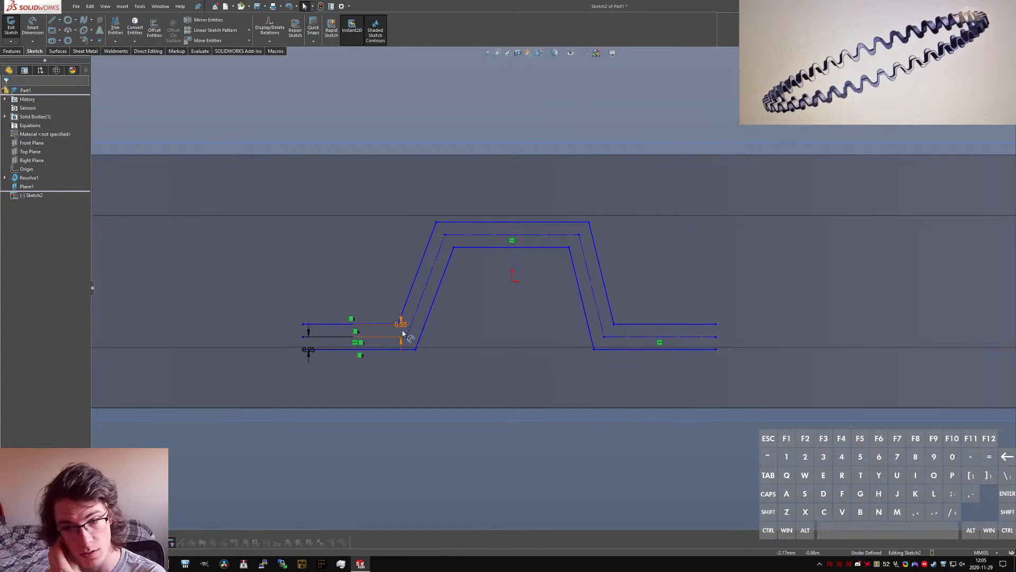
Step: Delete both 0.25 mm offset dimensions from the lower horizontal segments of the profile
click(400, 345)
click(401, 344)
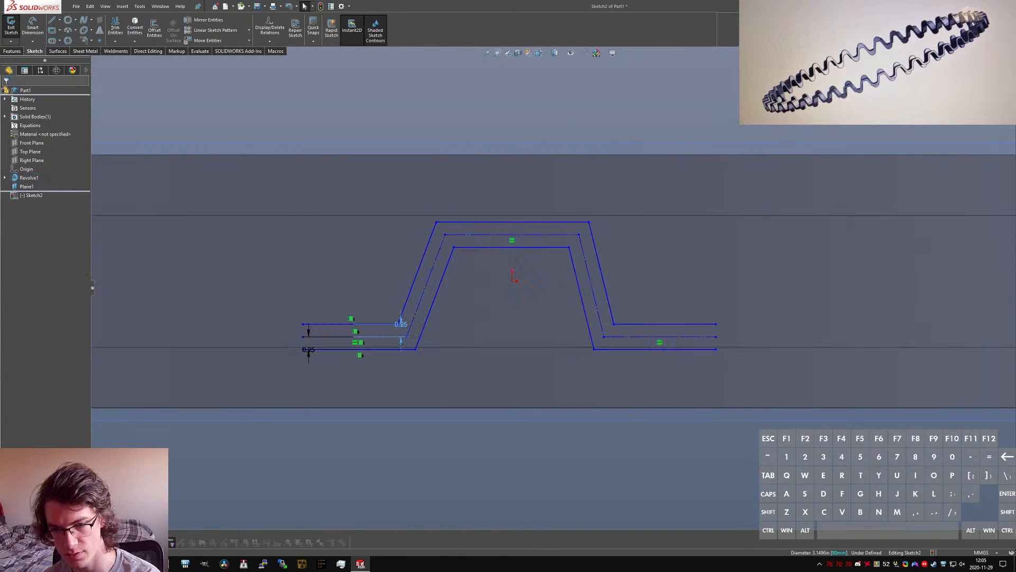
key(Delete)
click(308, 352)
click(309, 354)
key(Delete)
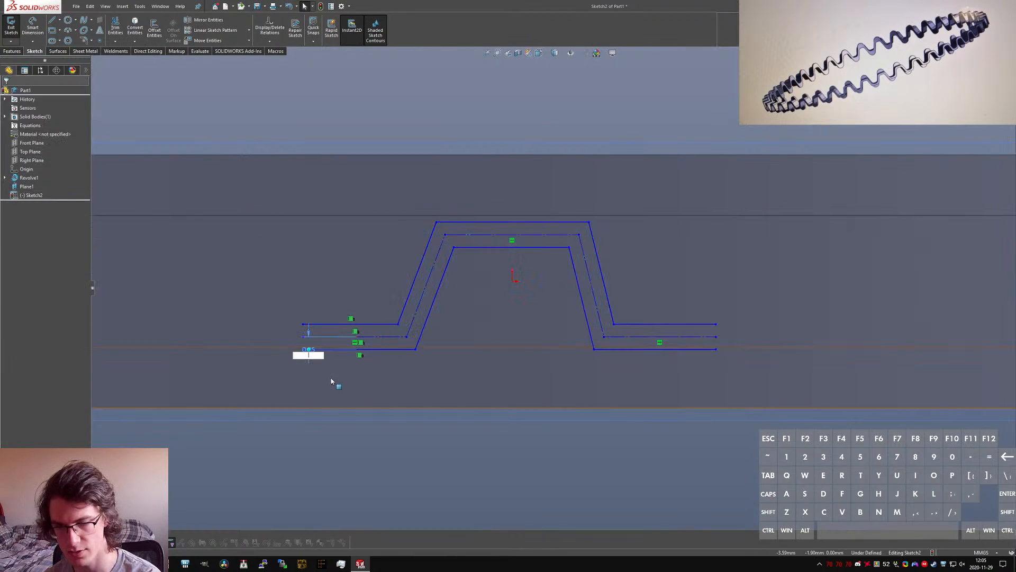
click(333, 478)
key(Return)
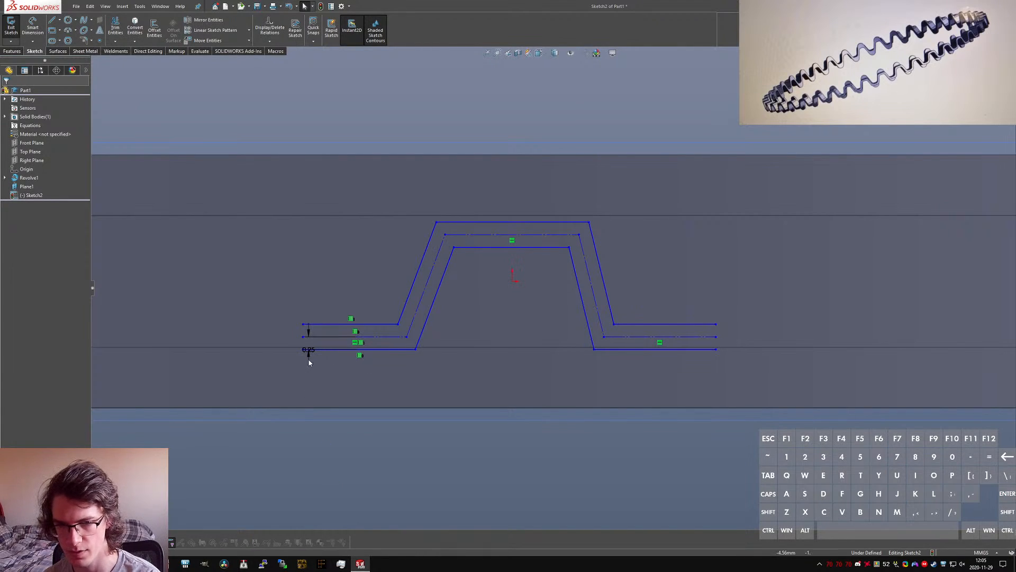
drag(309, 354, 266, 344)
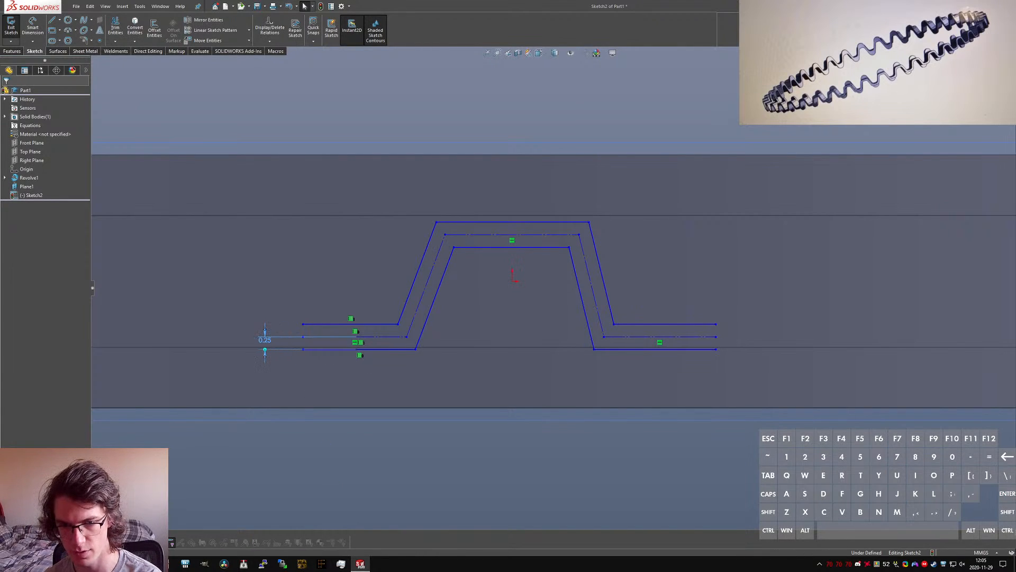
key(Delete)
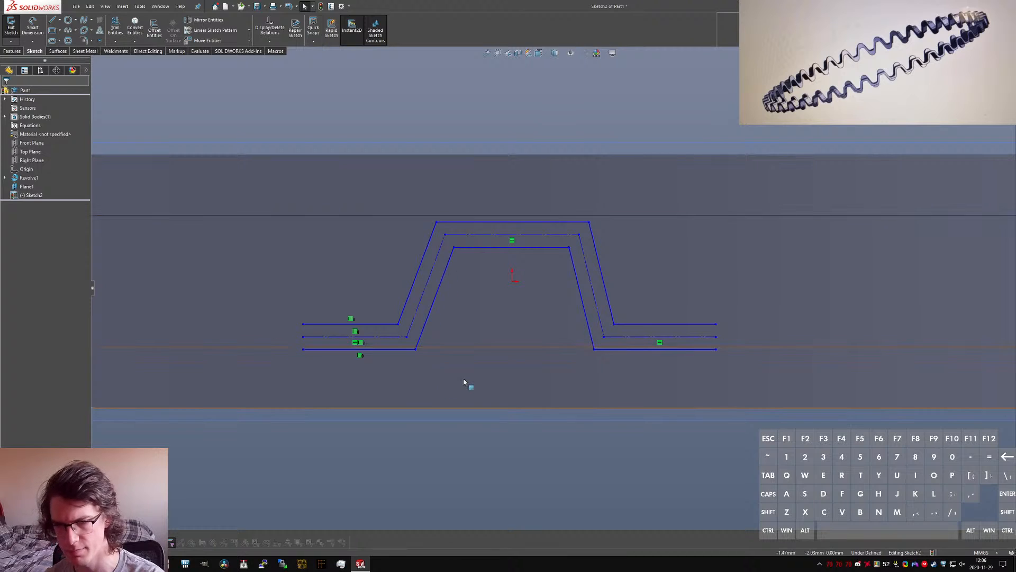
Step: Make the outer and inner lines of the raised segment symmetric about the construction line between them
ctrl+click(492, 234)
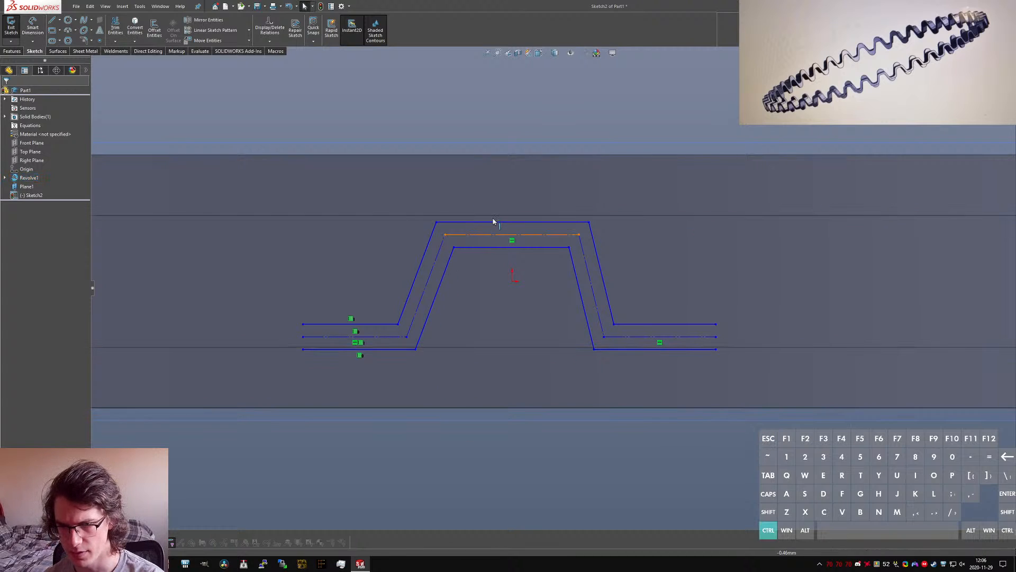
ctrl+click(492, 247)
ctrl+click(512, 247)
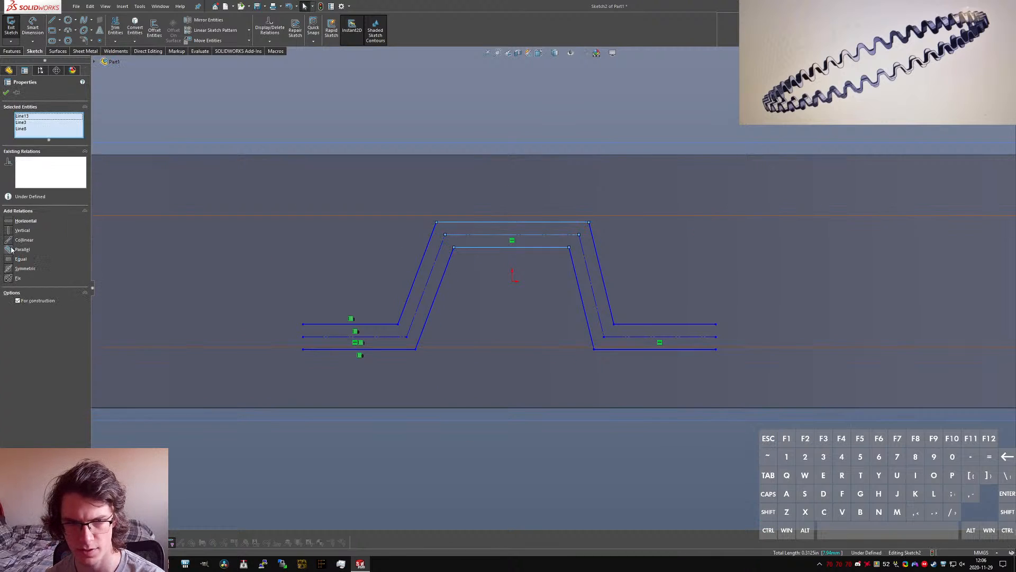
click(9, 268)
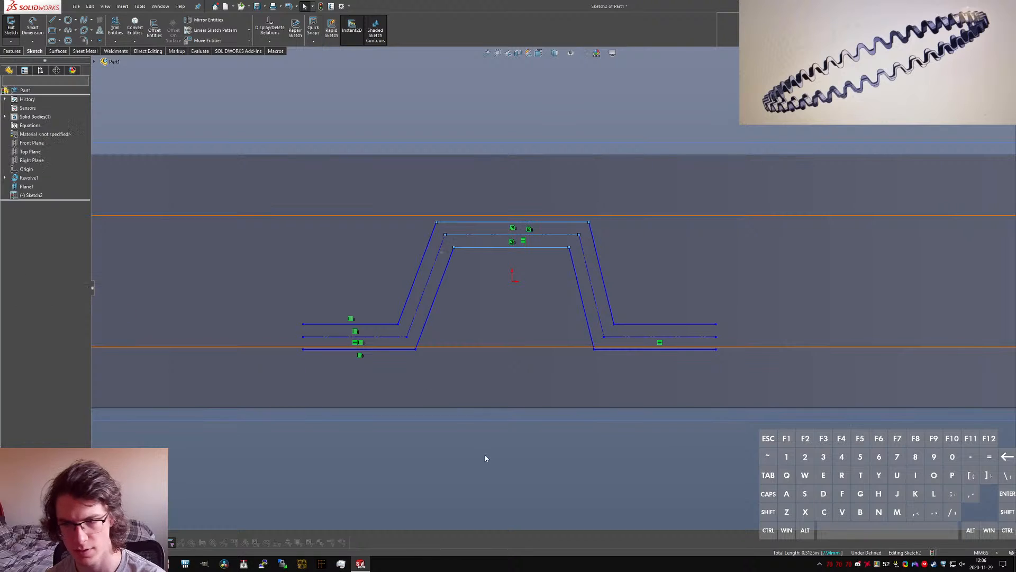
Step: Dimension the wall thickness between the inner and outer horizontal lines of the raised segment
click(485, 248)
click(483, 223)
click(495, 190)
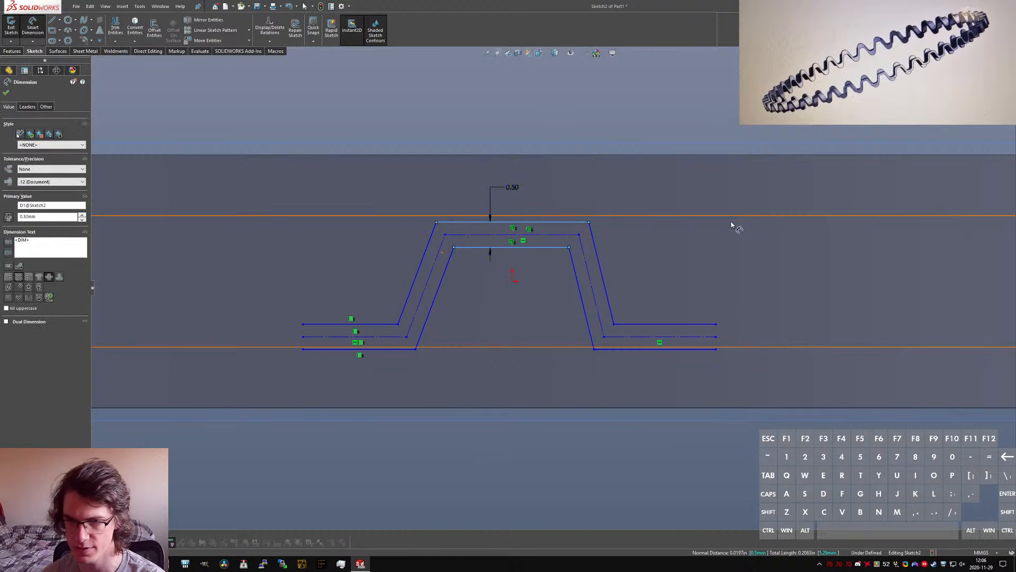
key(Escape)
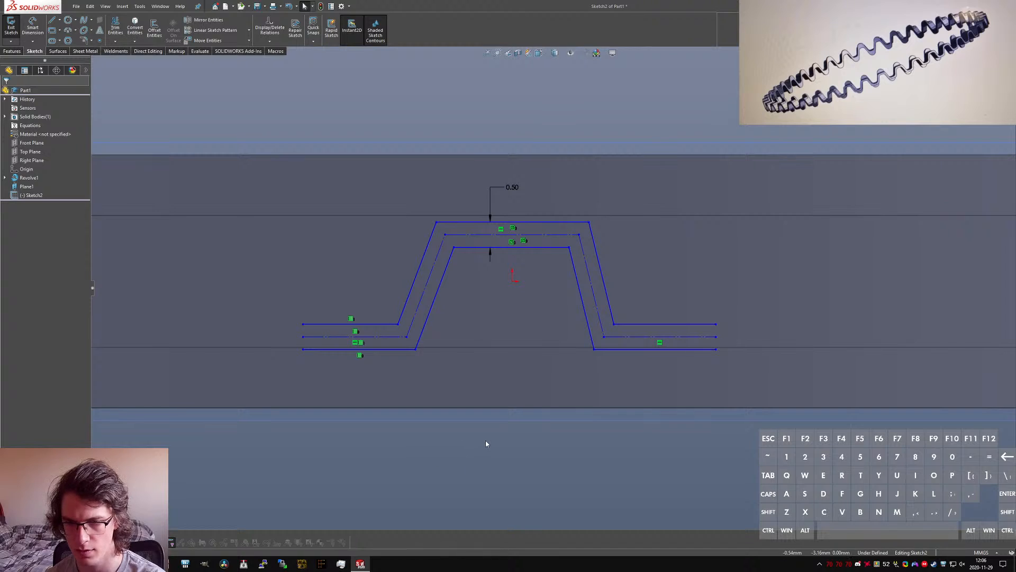
Step: Split the raised segment's horizontal construction line into 2 equal sketch segments
key(s)
key(i)
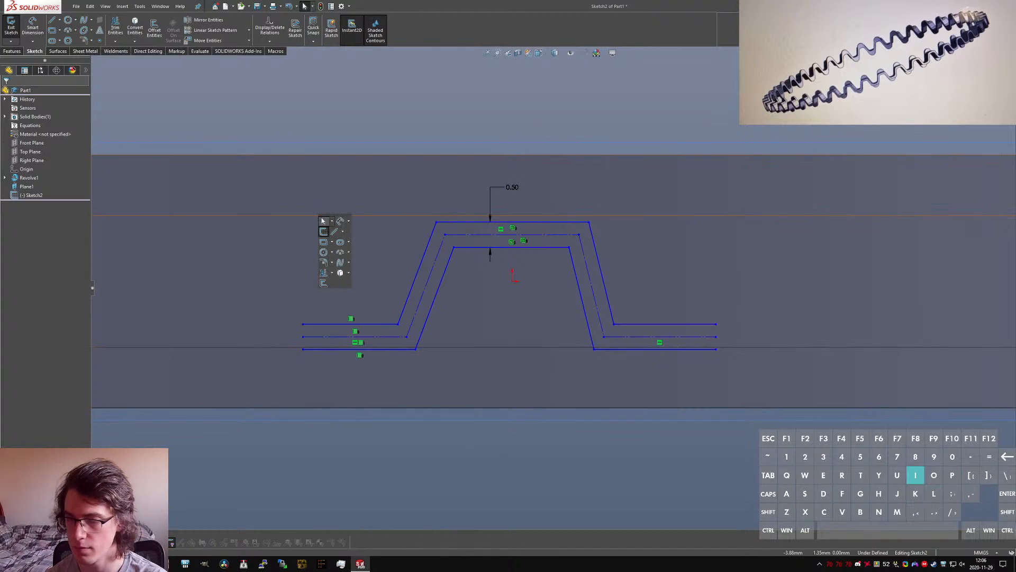
key(Escape)
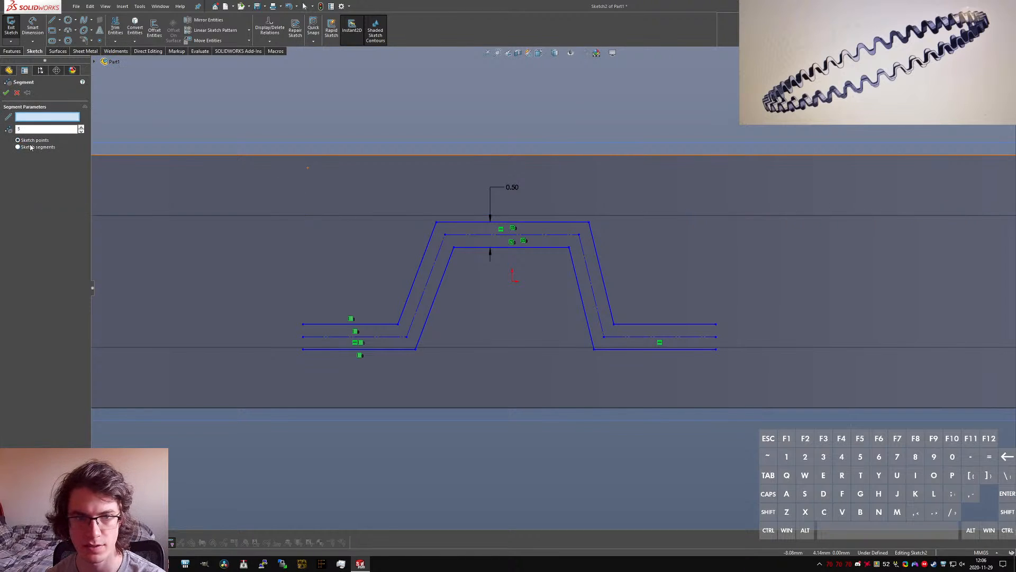
double_click(38, 129)
text(2)
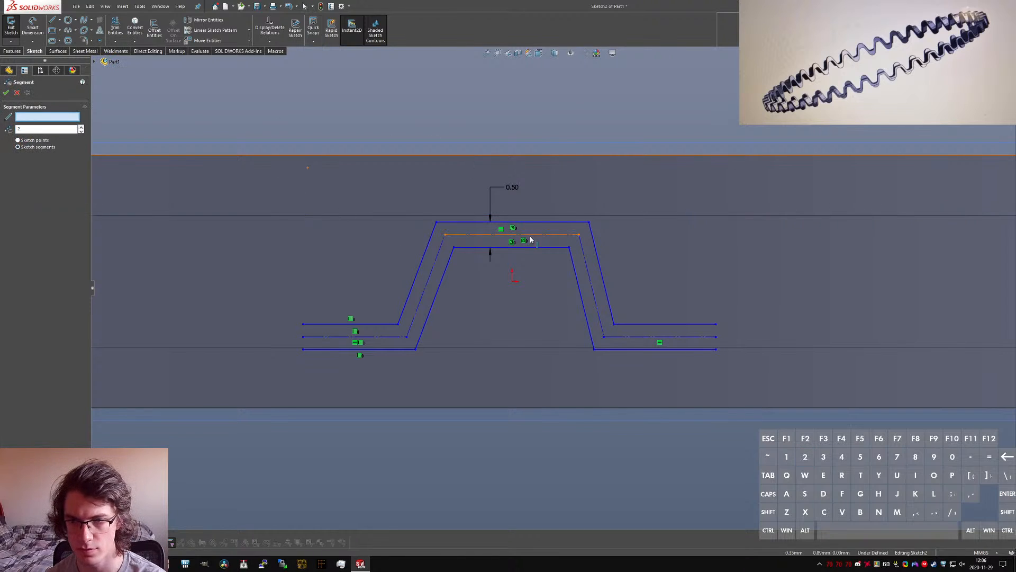
key(Return)
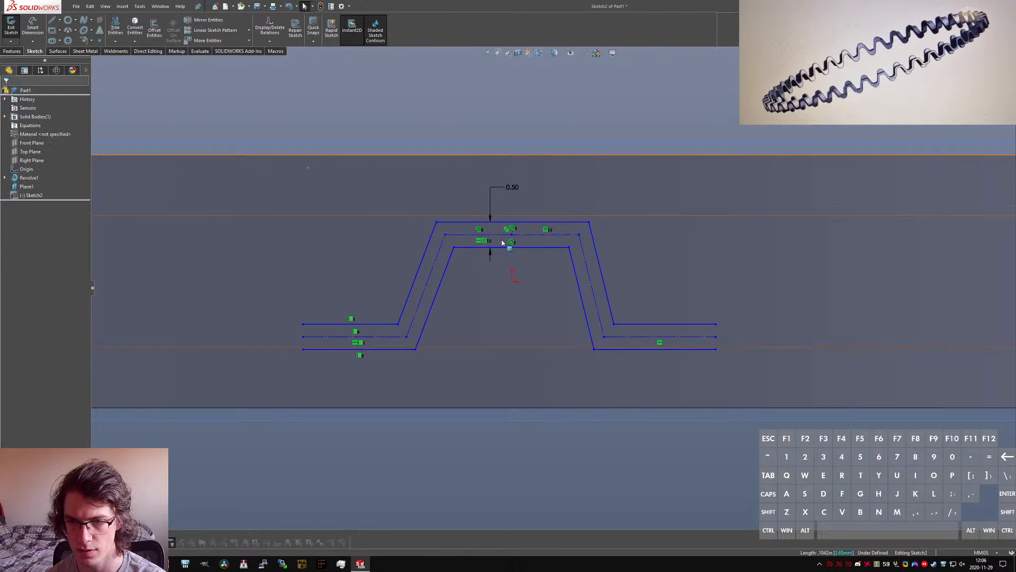
Step: Add equal relations between half of the raised construction line and the two lower horizontal construction lines
ctrl+click(380, 338)
key(alt+q)
click(703, 363)
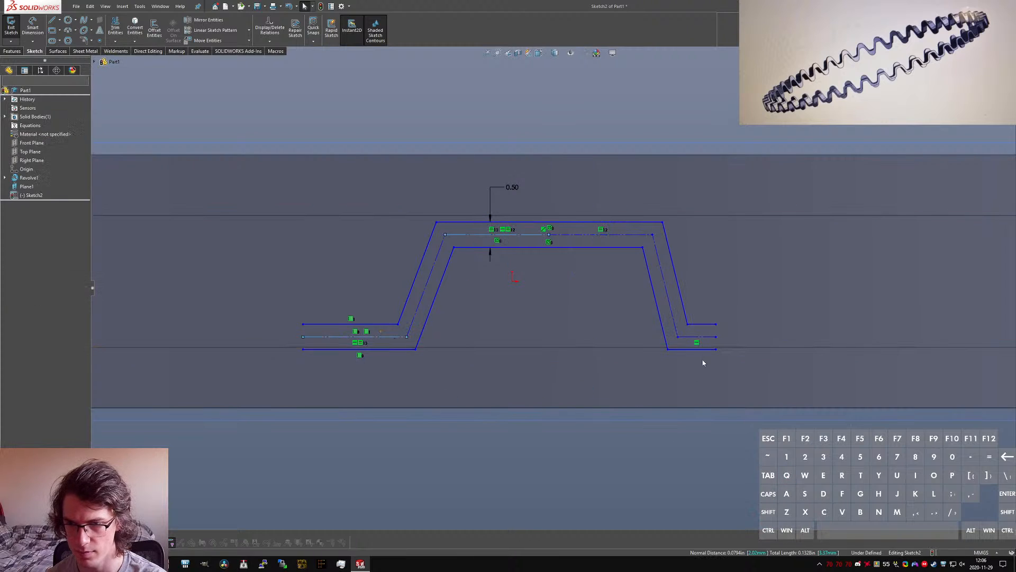
ctrl+click(397, 339)
key(alt+q)
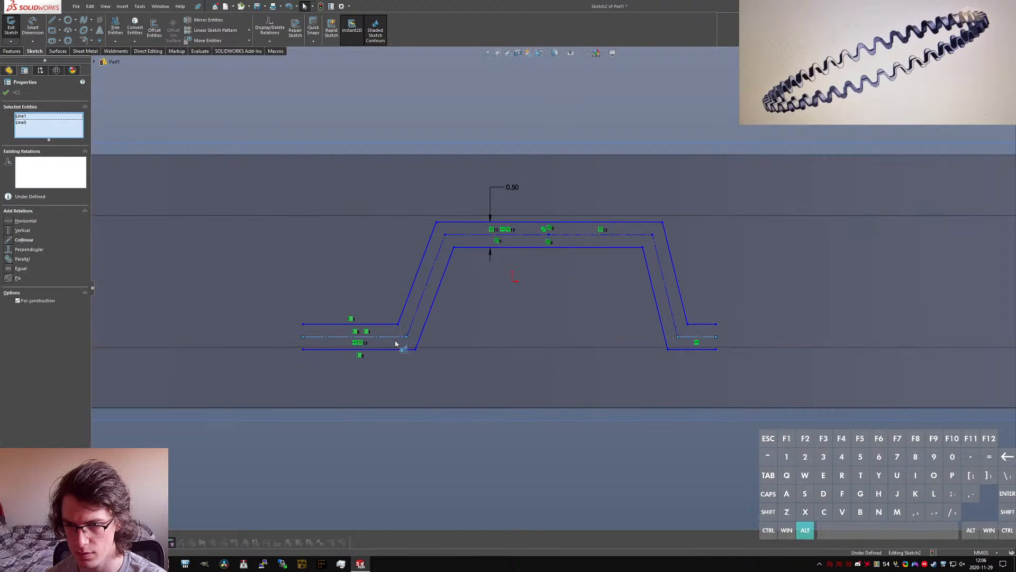
click(499, 438)
Step: Reshape the profile by moving the corner points of the raised segment, leaving both slanted sides flaring outward
drag(652, 234, 628, 240)
drag(409, 234, 418, 237)
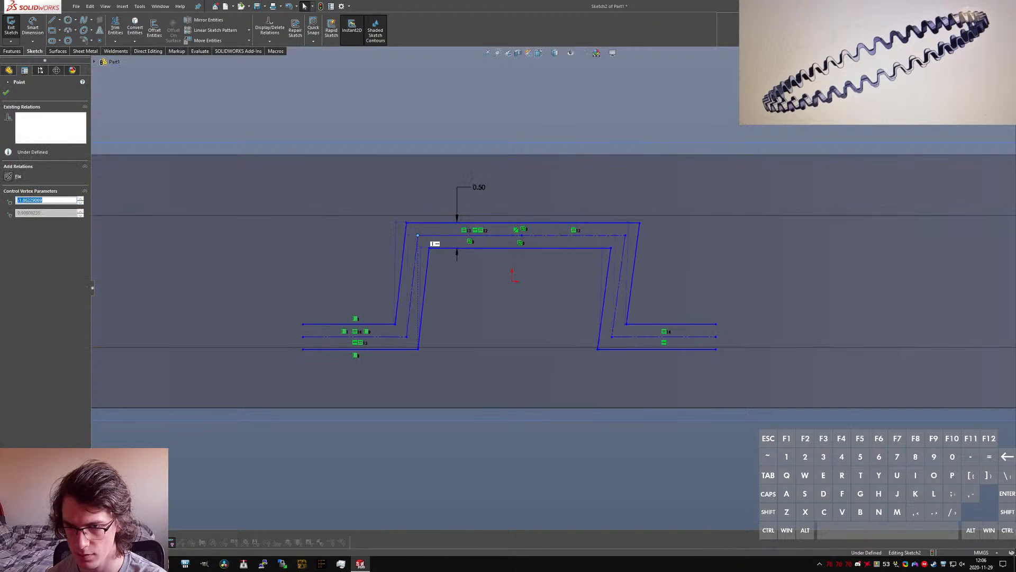
click(521, 422)
click(636, 225)
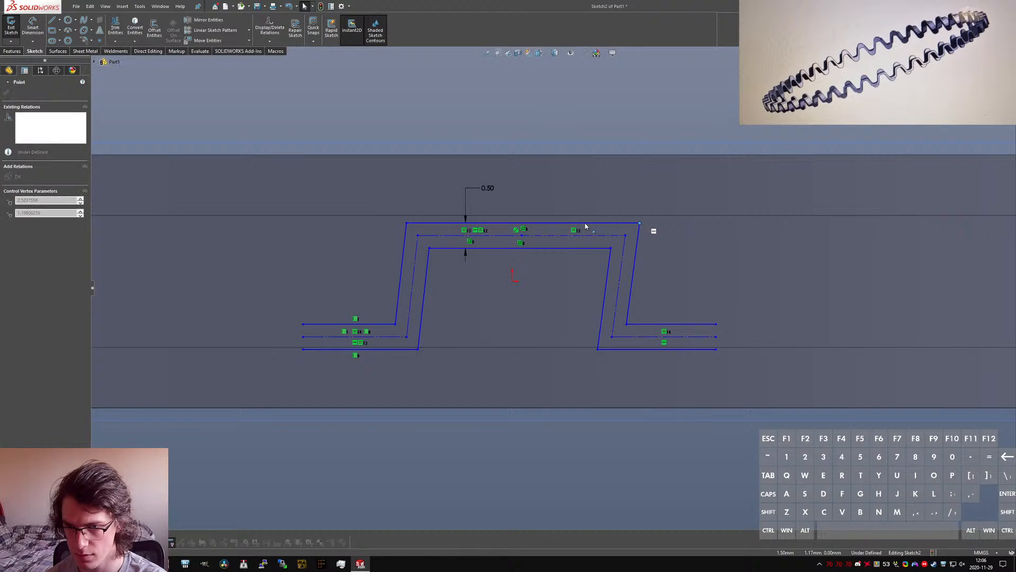
mouse_move(611, 251)
mouse_down()
mouse_move(567, 250)
mouse_move(612, 250)
mouse_move(604, 252)
mouse_up()
mouse_move(425, 254)
mouse_down()
mouse_move(444, 256)
mouse_move(414, 252)
mouse_up()
click(476, 494)
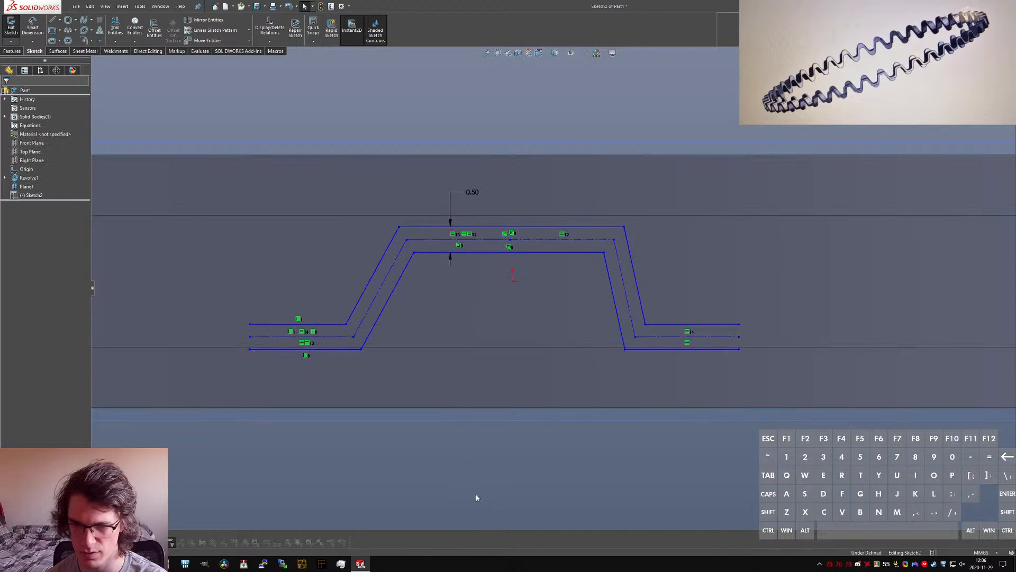
Step: Dimension the angle between the two inner slanted sides of the profile as 40°
right_drag(475, 494, 425, 258)
click(407, 275)
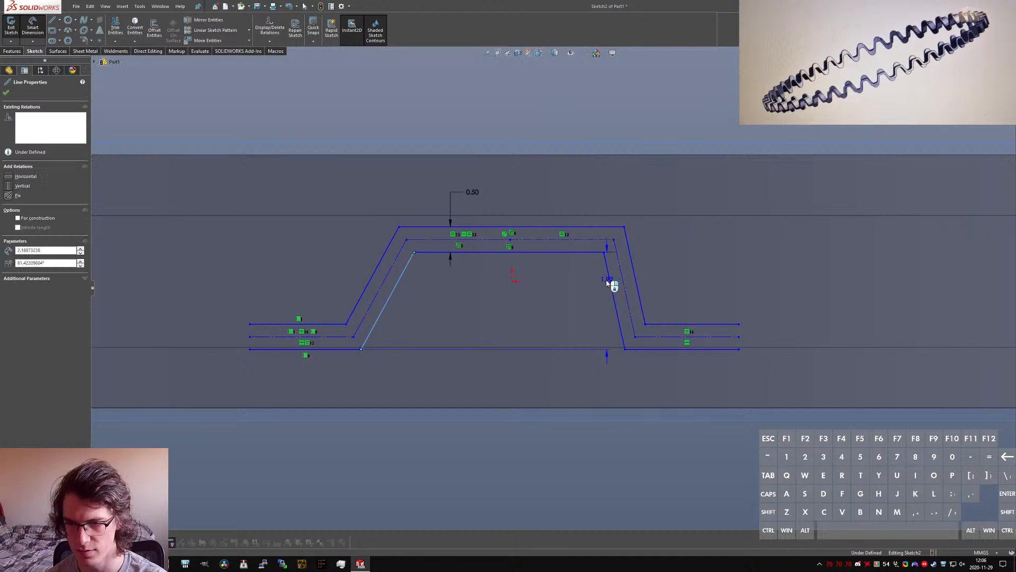
click(610, 281)
click(497, 319)
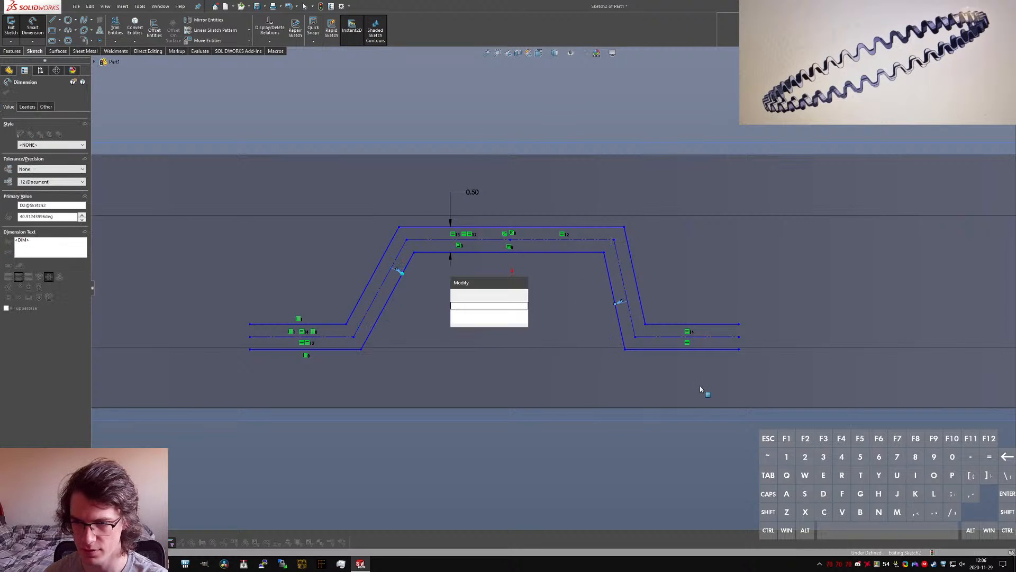
text(40)
key(Return)
key(Escape)
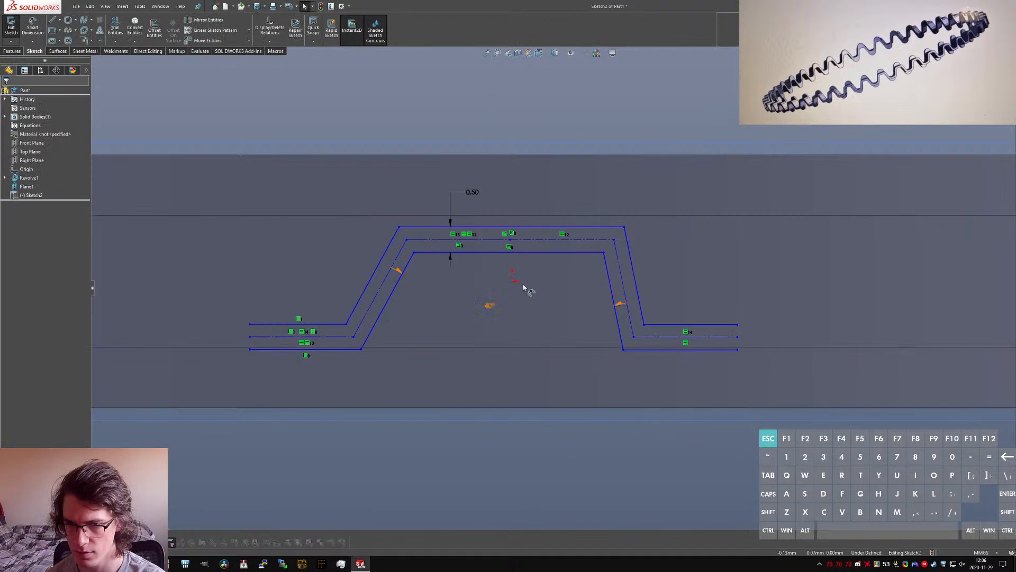
Step: Draw a vertical construction line from the origin to the midpoint of the raised construction line
key(l)
click(512, 281)
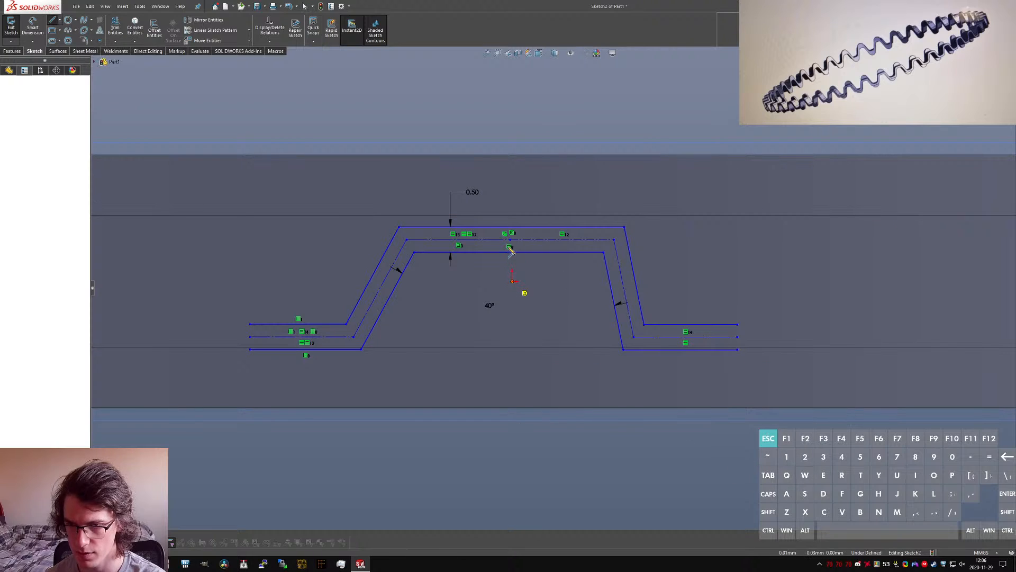
click(510, 240)
key(Escape)
click(514, 271)
key(alt+c)
key(alt+v)
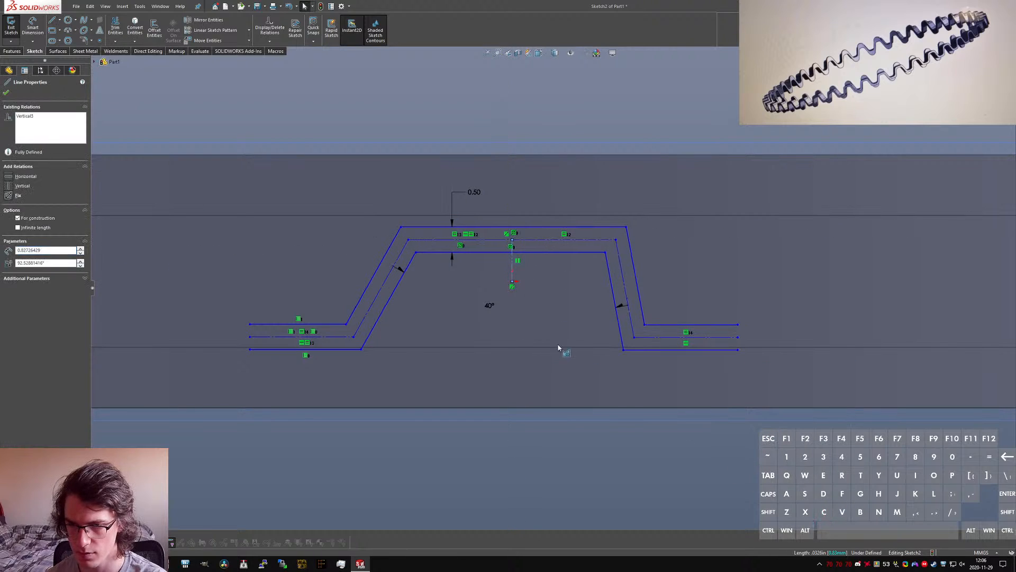
Step: Make the two inner slanted sides symmetric about the vertical construction line
click(618, 383)
ctrl+click(411, 261)
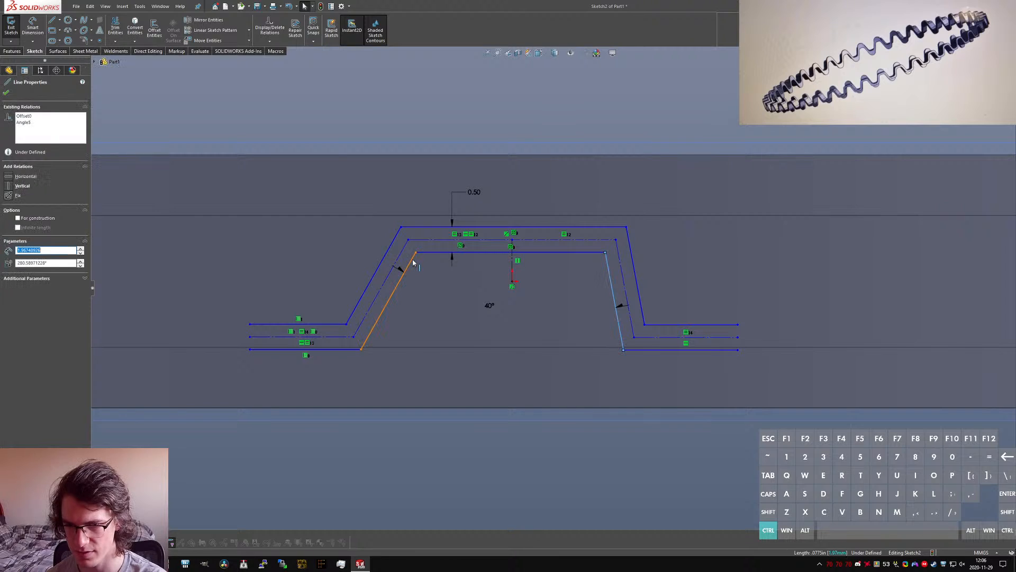
ctrl+click(512, 262)
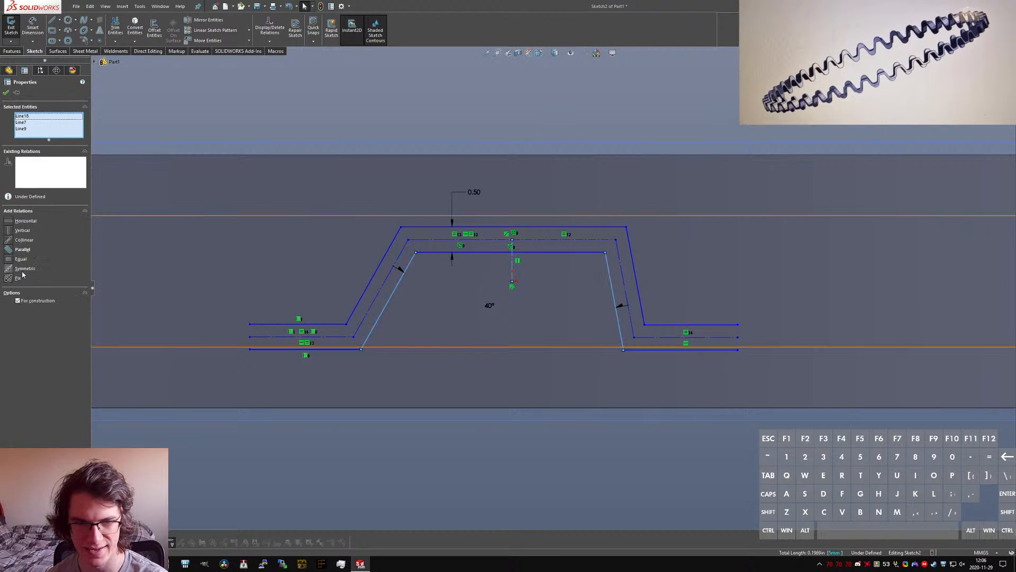
click(24, 268)
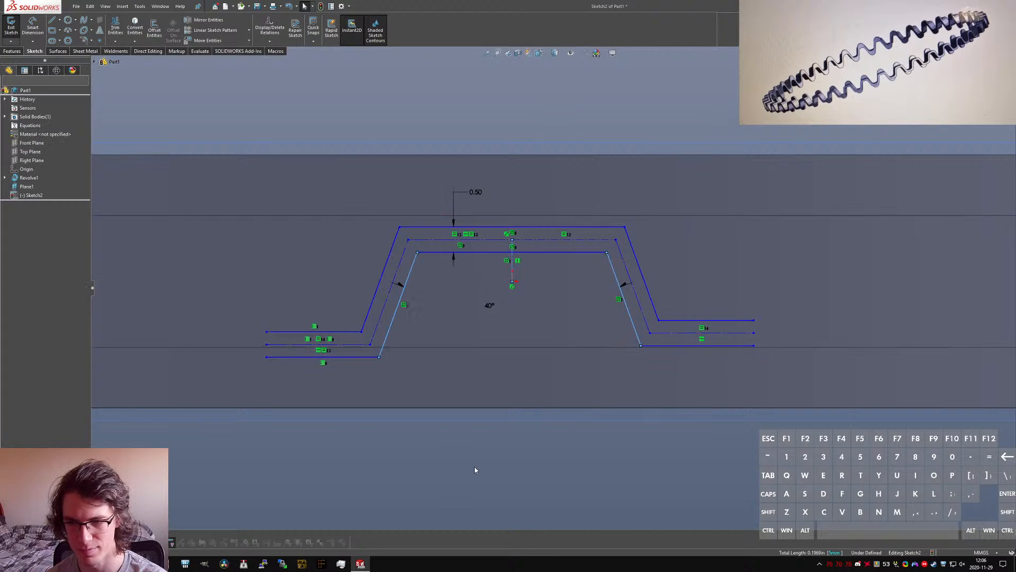
Step: Make the lowest horizontal line on each side of the profile collinear with the lower edge of the ring's raised rib
ctrl+click(370, 357)
mouse_move(399, 349)
middle_down()
mouse_move(408, 356)
mouse_move(414, 341)
middle_up()
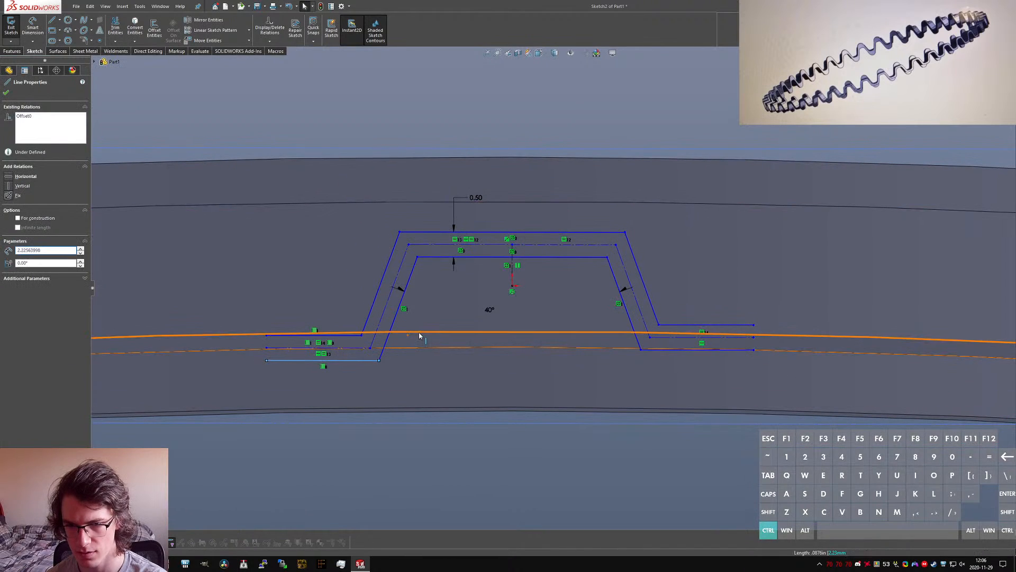
ctrl+click(420, 332)
click(9, 222)
click(577, 515)
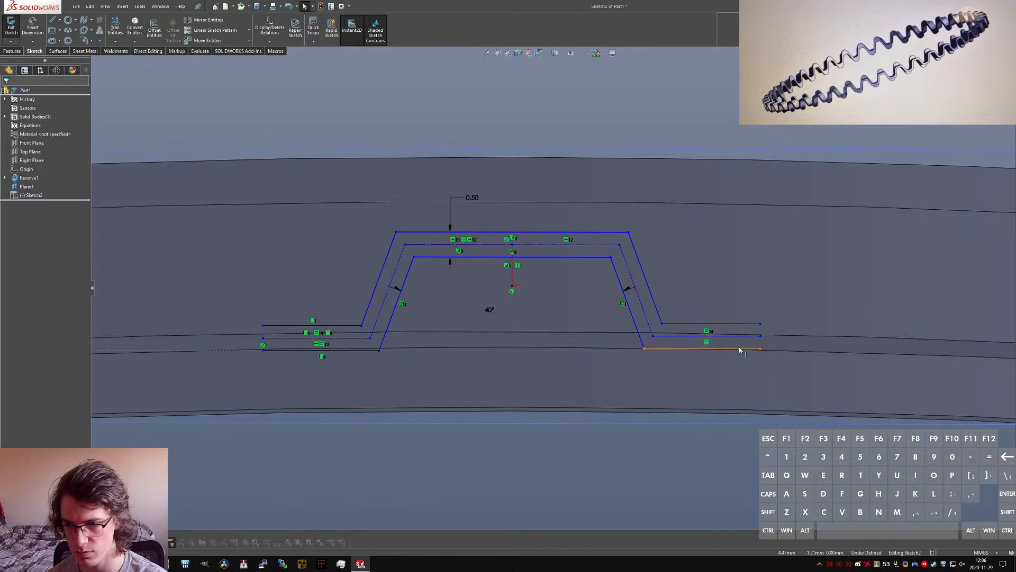
ctrl+click(752, 344)
ctrl+click(785, 337)
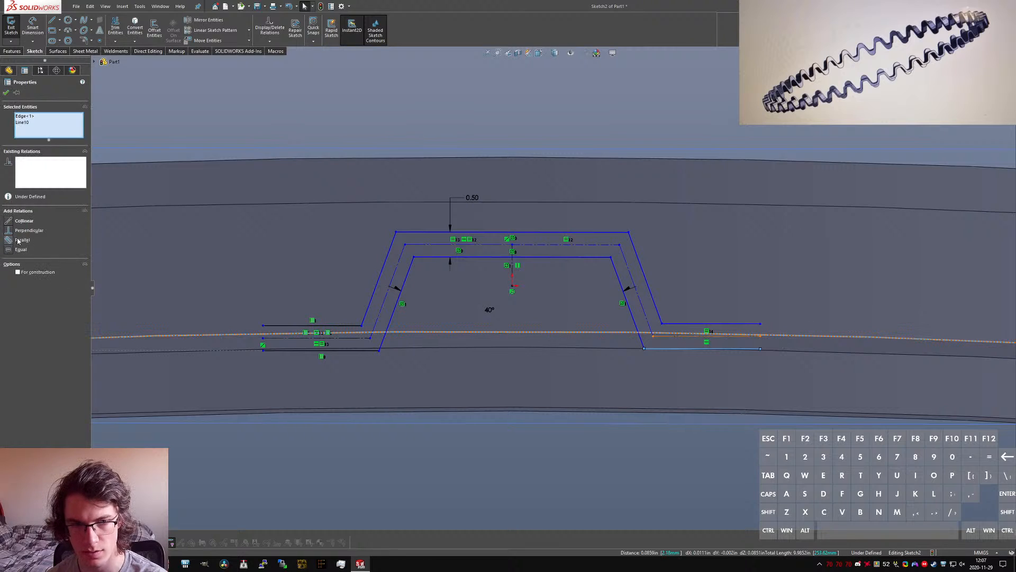
click(10, 222)
click(567, 315)
Step: Make the outer line of the raised segment collinear with the upper edge of the ring's raised rib
ctrl+click(566, 233)
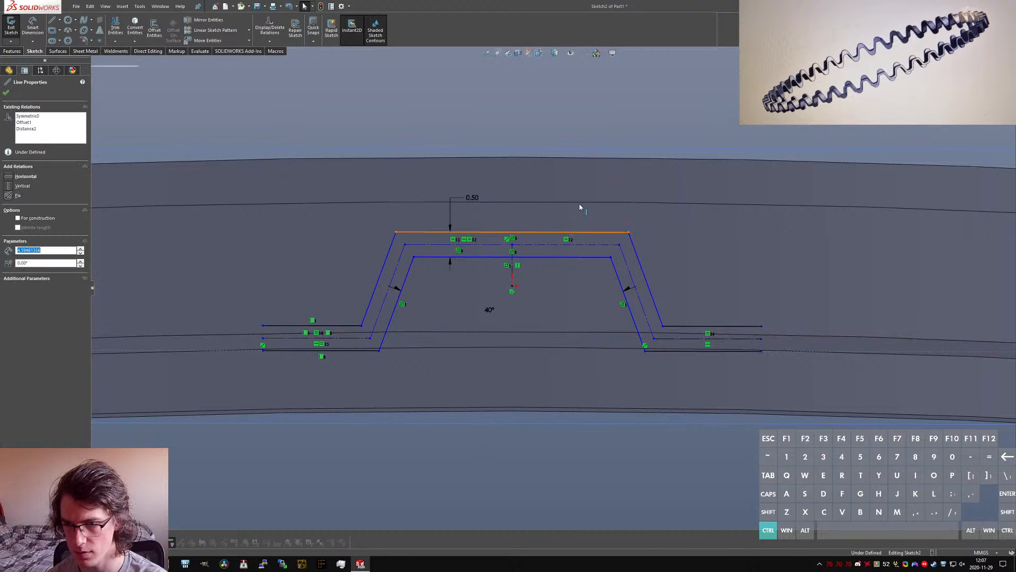
ctrl+click(579, 204)
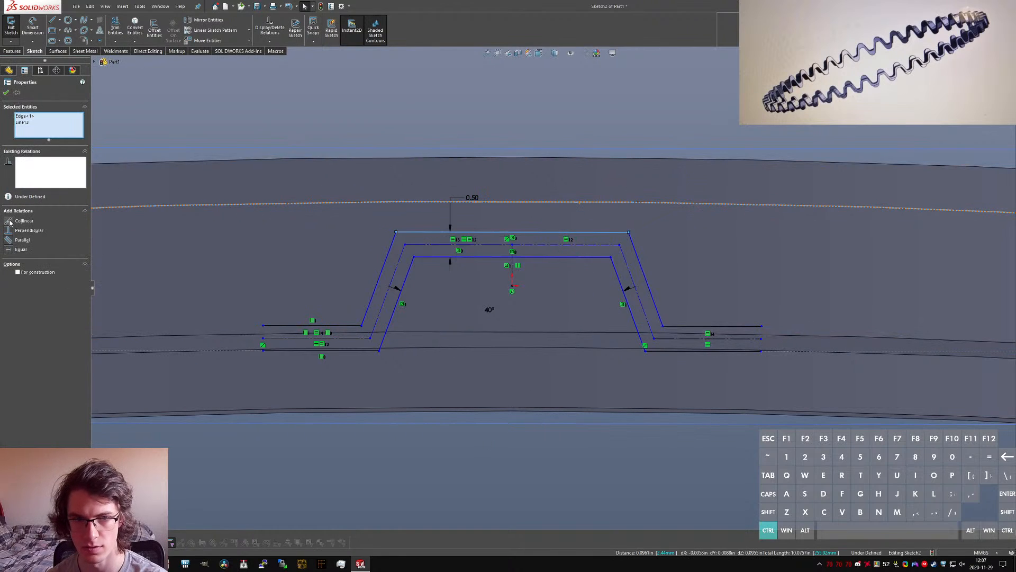
click(10, 222)
click(535, 438)
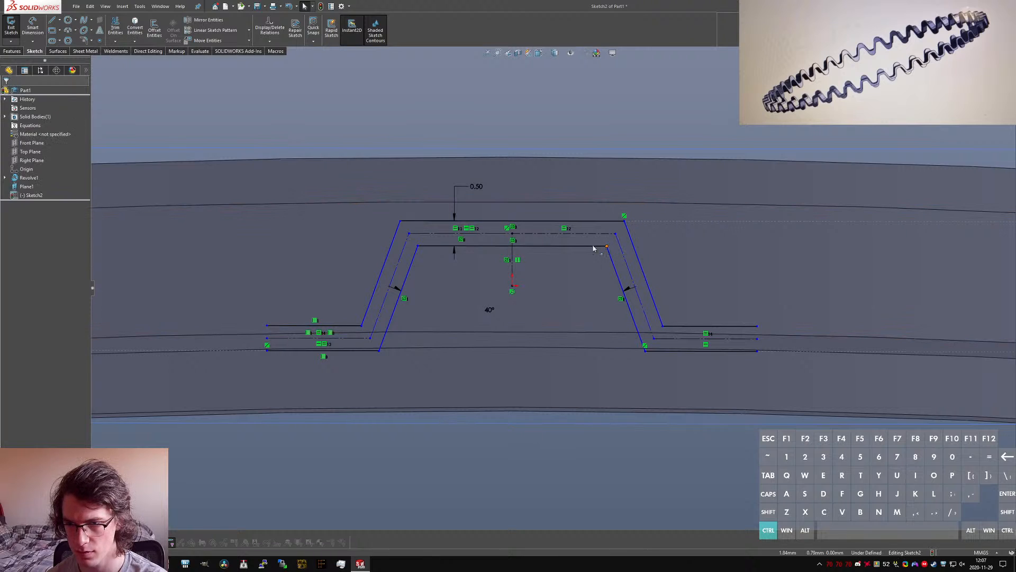
Step: Narrow the wave profile by moving its inner upper corner inward until the outer horizontal line is about 2.7 mm long
mouse_move(593, 248)
mouse_down()
mouse_move(540, 252)
mouse_move(615, 256)
mouse_move(554, 261)
mouse_move(563, 261)
mouse_up()
click(542, 221)
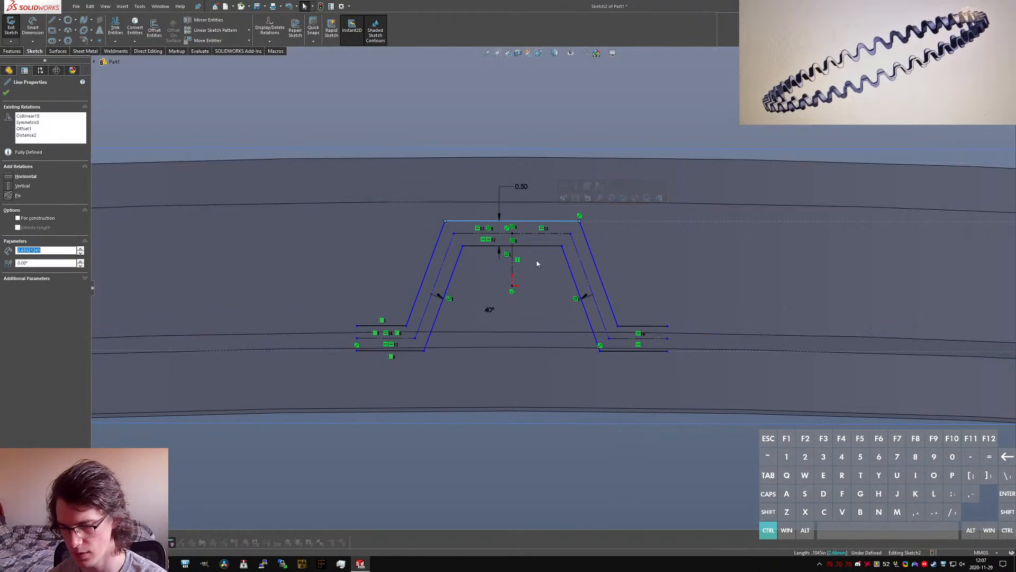
click(554, 491)
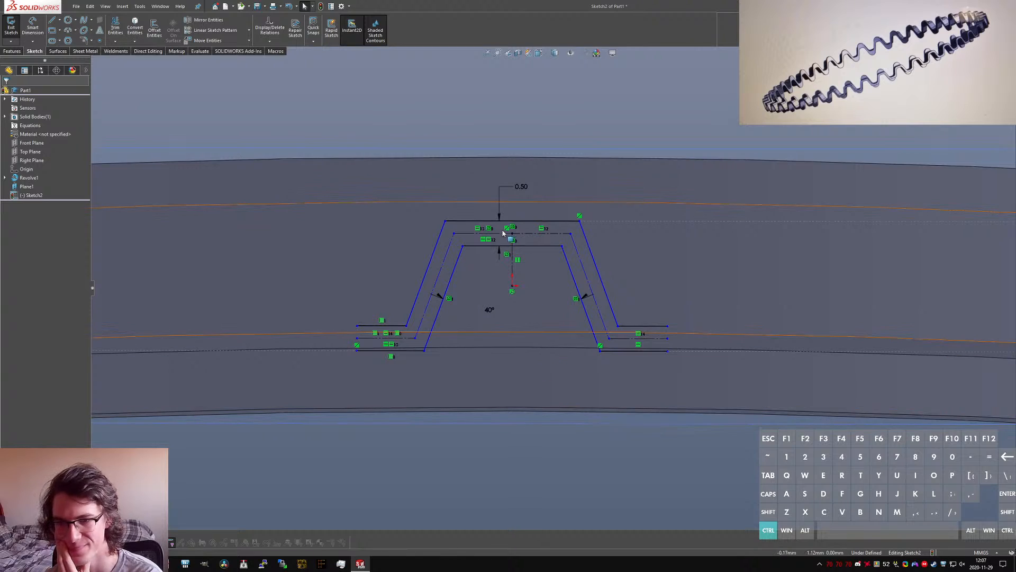
Step: Sketch a three-point arc bulging upward above the raised segment, a little wider than its outer horizontal line
click(70, 32)
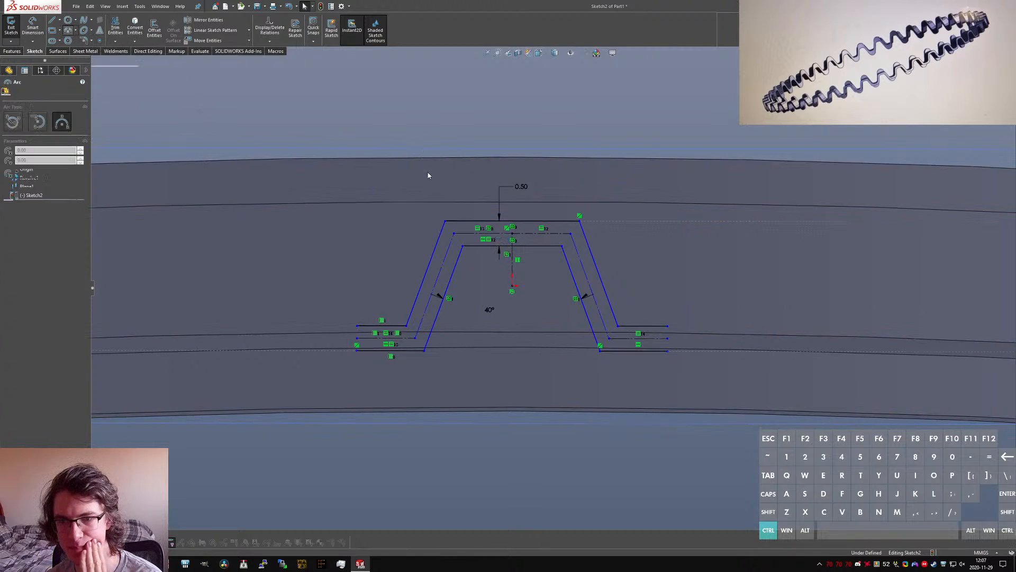
click(440, 179)
click(599, 179)
click(542, 144)
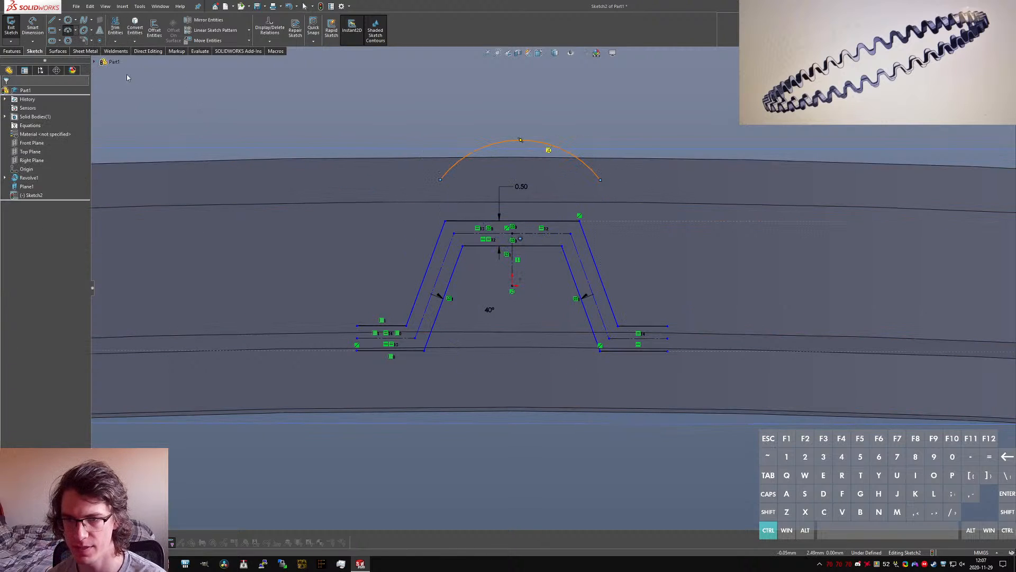
Step: Extend both outer slanted sides up to the arc and trim away the outer horizontal line between them
click(115, 28)
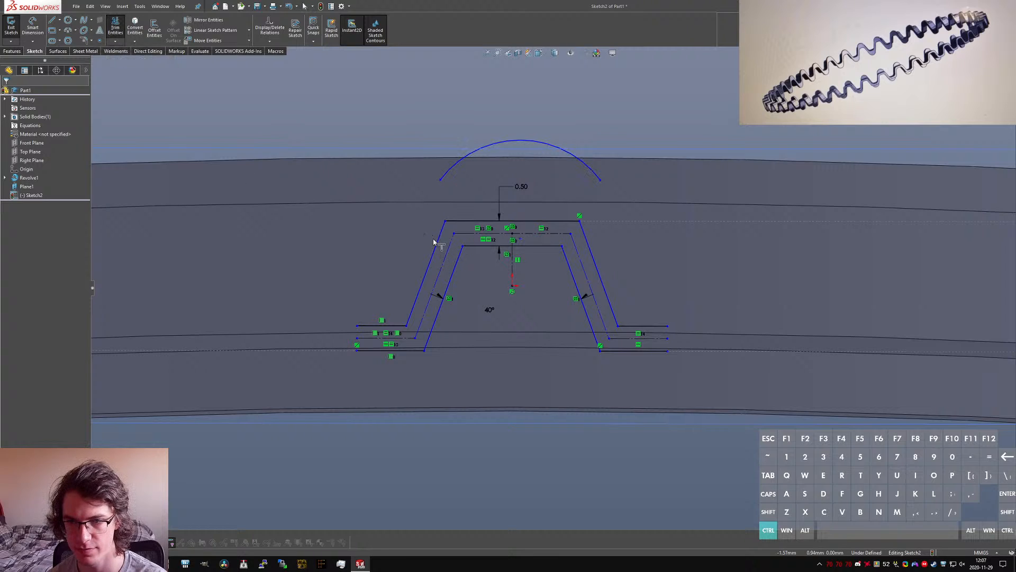
click(593, 256)
key(Escape)
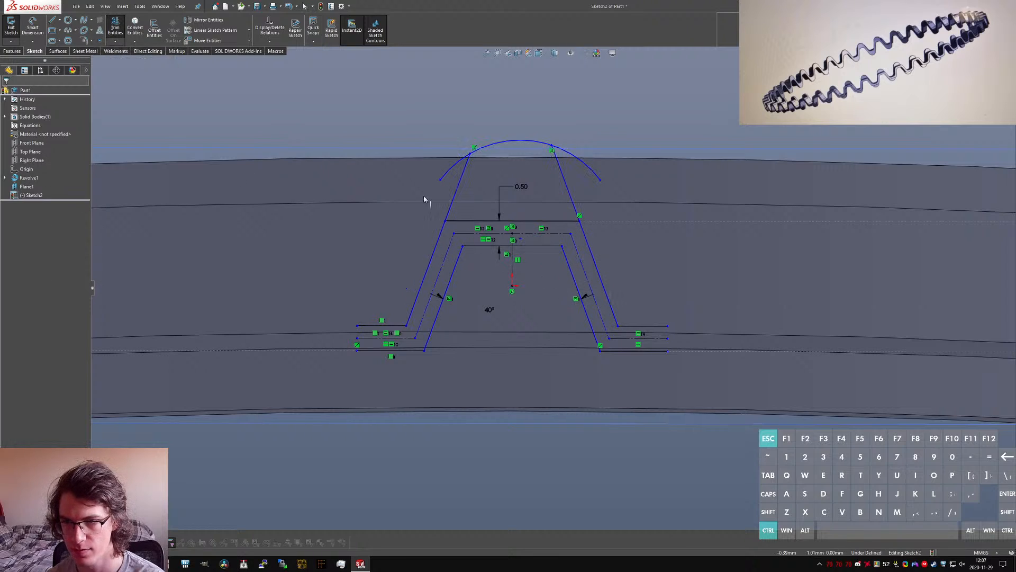
click(116, 26)
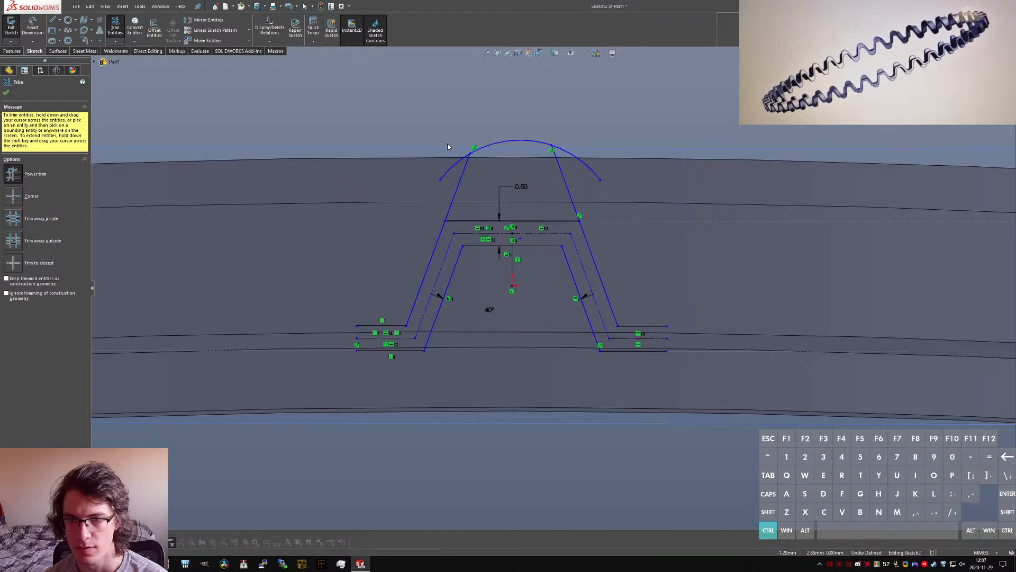
click(475, 221)
key(Escape)
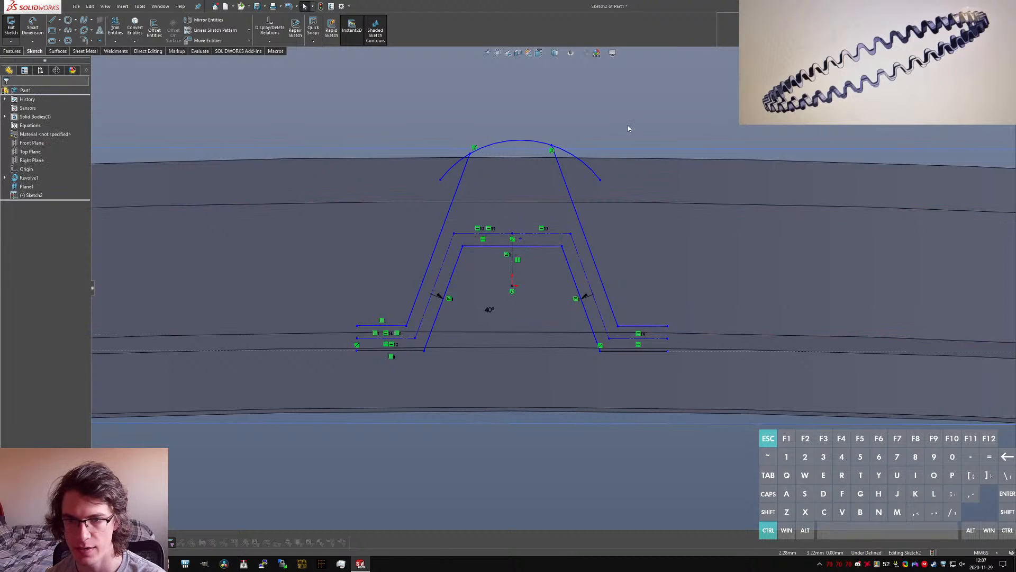
Step: Delete all geometry from the sketch, leaving it open and viewed straight on
key(ctrl+a)
key(Delete)
key(ctrl+8)
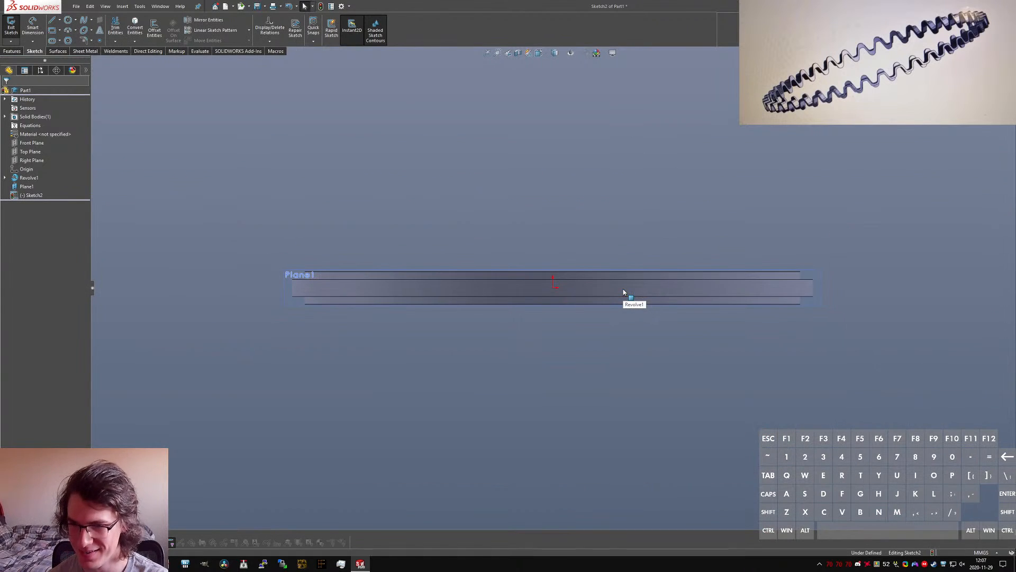
scroll(571, 282, down, 8)
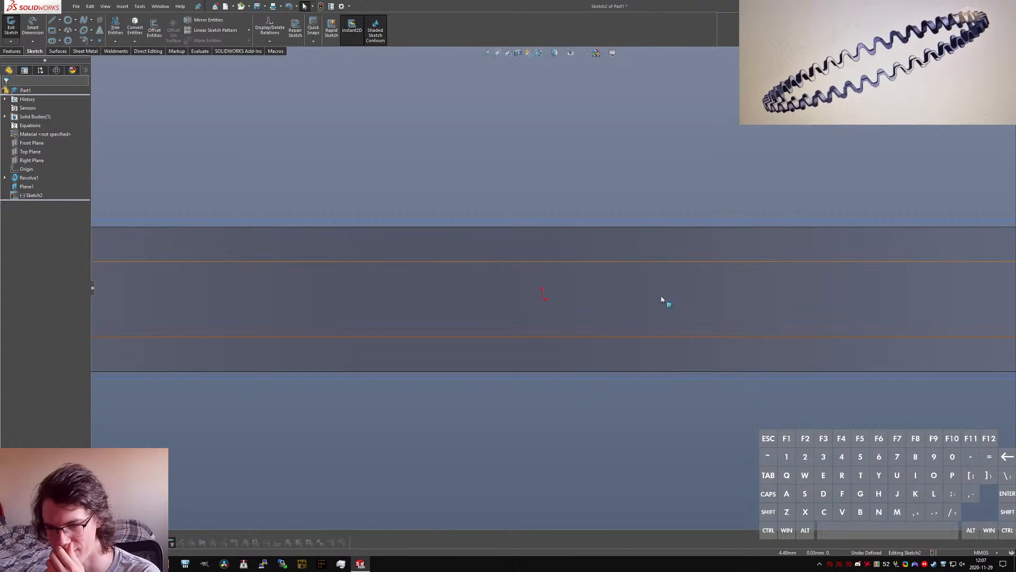
Step: Sketch an open trapezoidal wave outline around the origin, with its raised horizontal line on the ring's upper edge and slanted sides about 3.5 mm long
key(l)
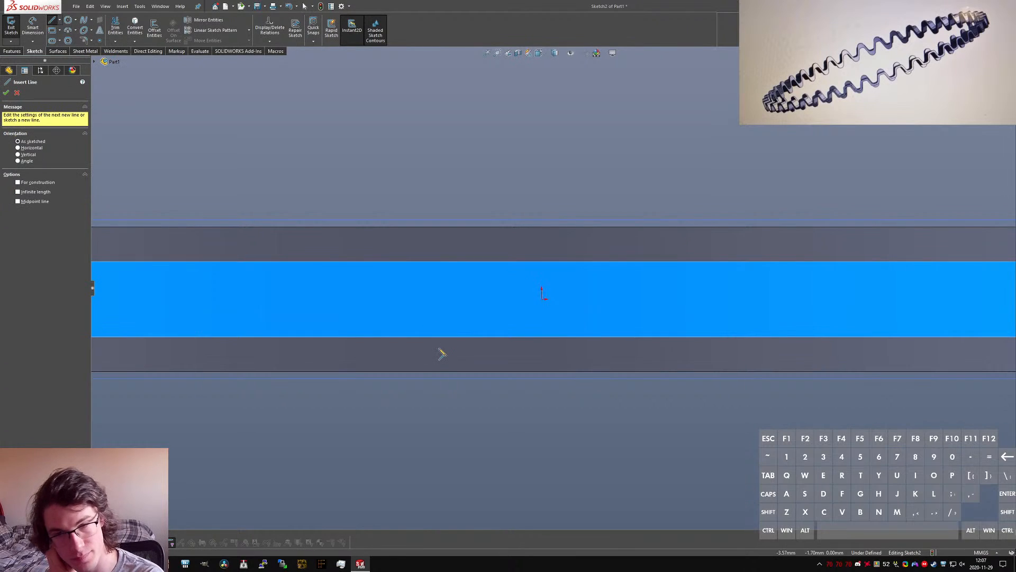
click(413, 321)
click(457, 320)
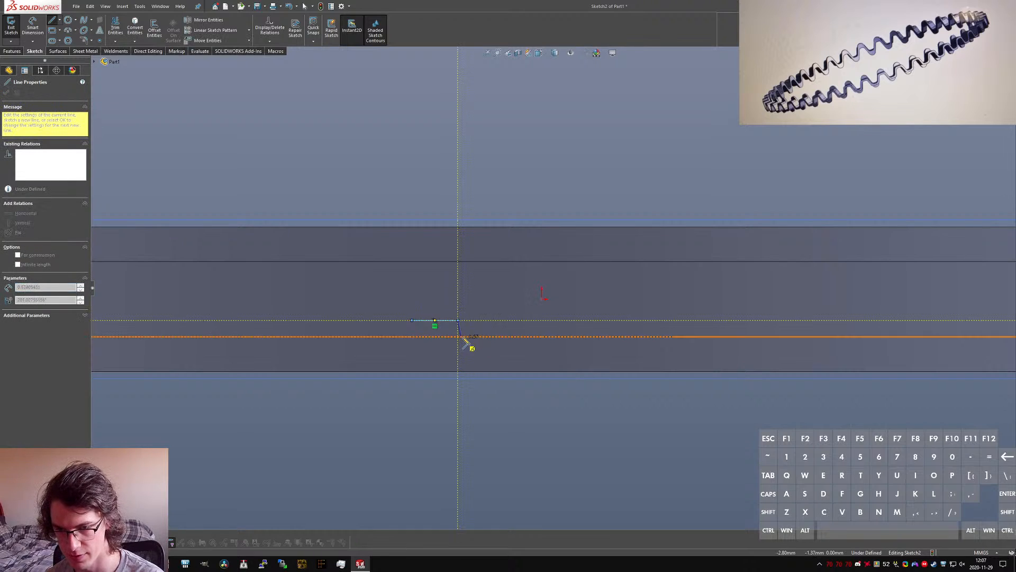
click(497, 226)
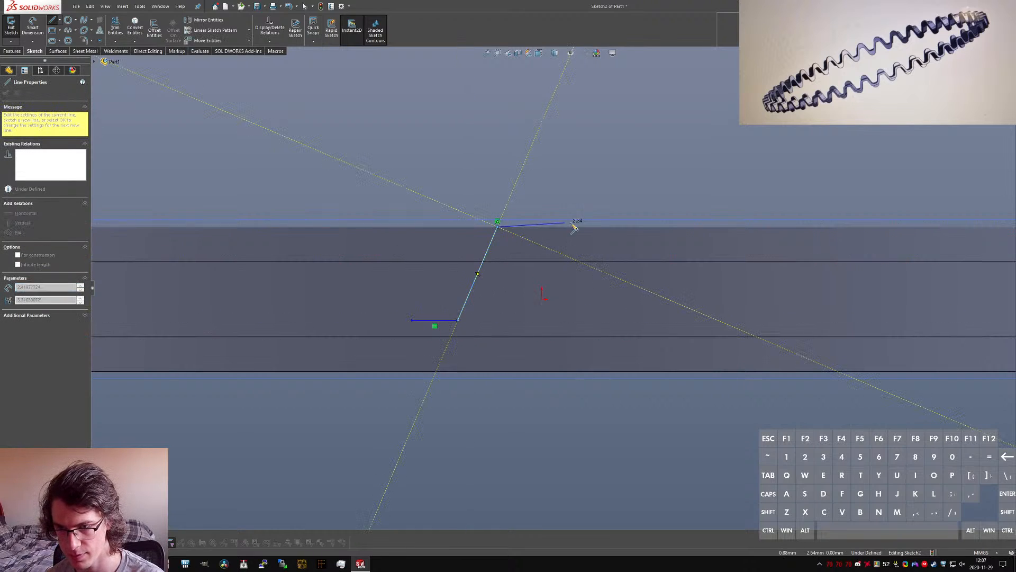
click(590, 226)
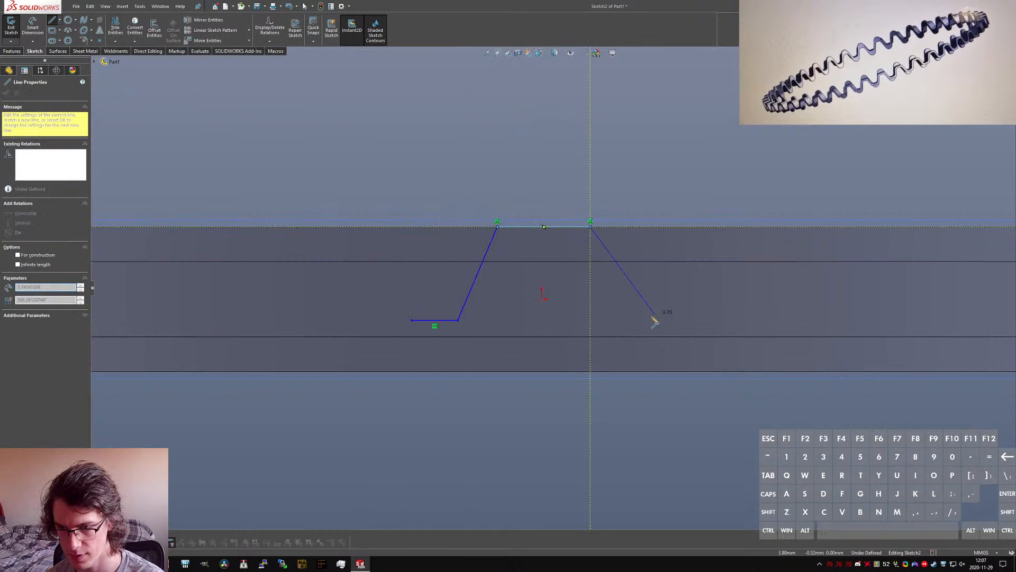
click(624, 320)
click(669, 320)
key(Escape)
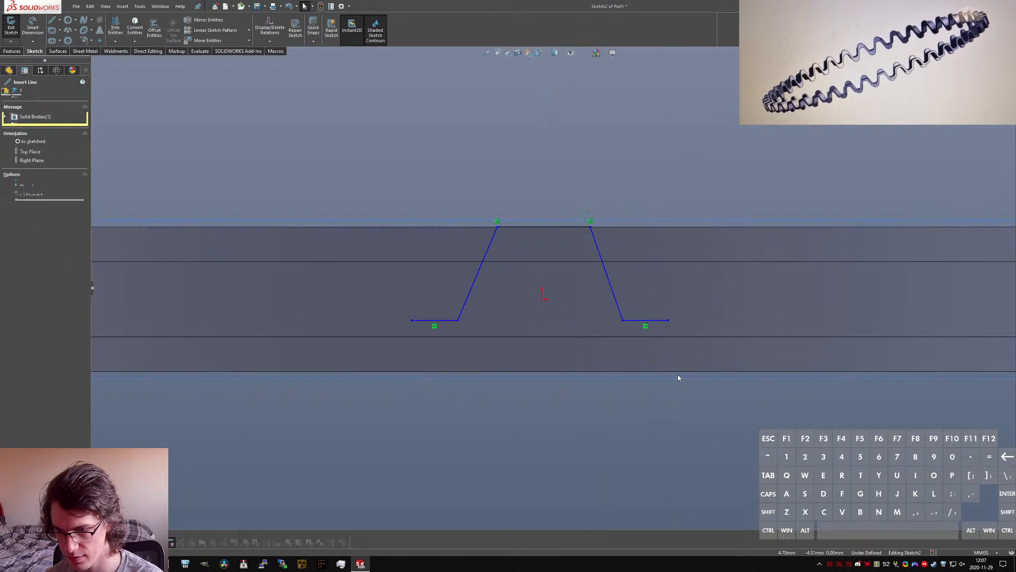
Step: Sketch a second open trapezoidal wave inside the first, with its two end segments on the ring's lower edge
click(672, 371)
click(617, 371)
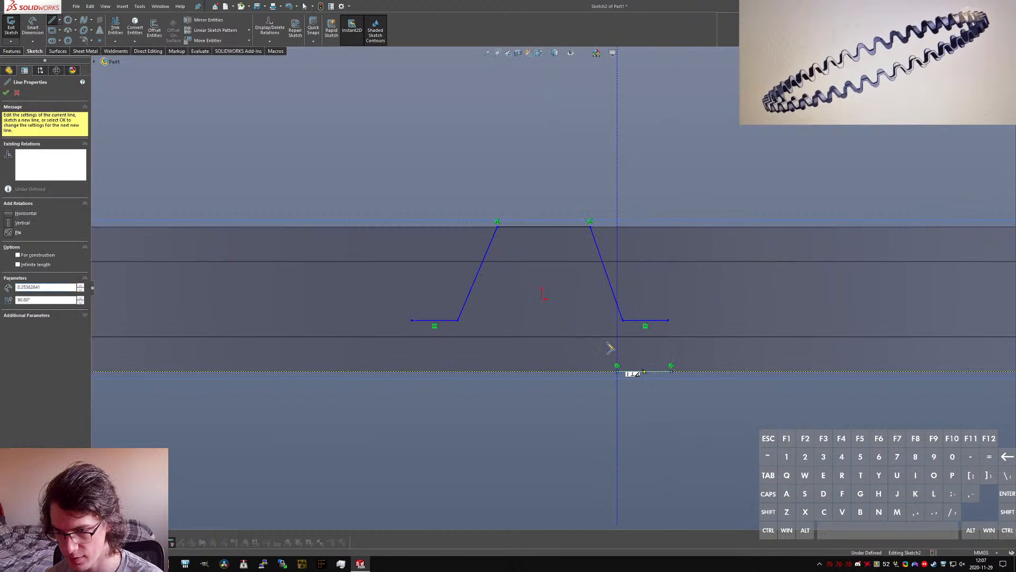
click(583, 281)
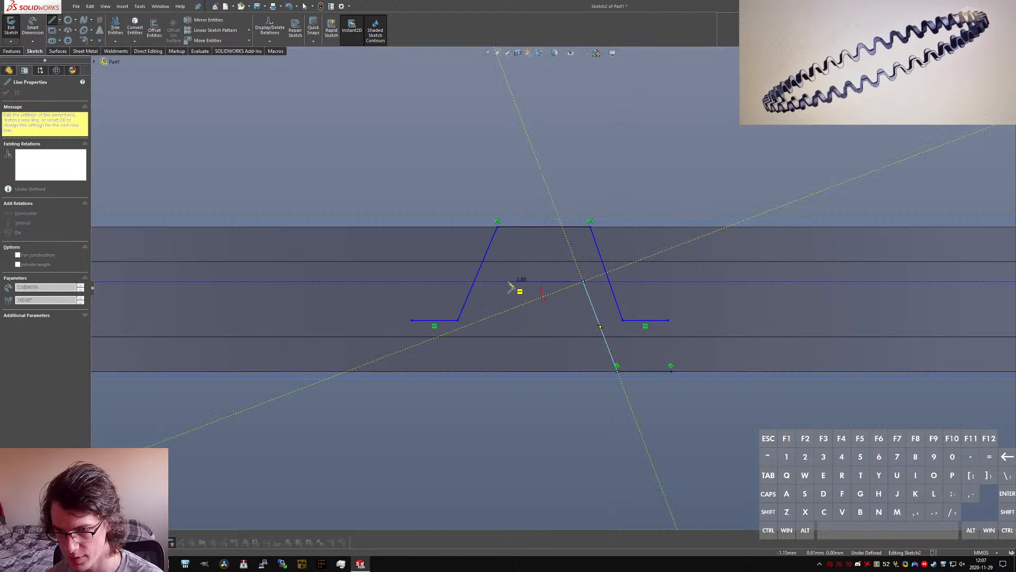
click(503, 281)
click(465, 371)
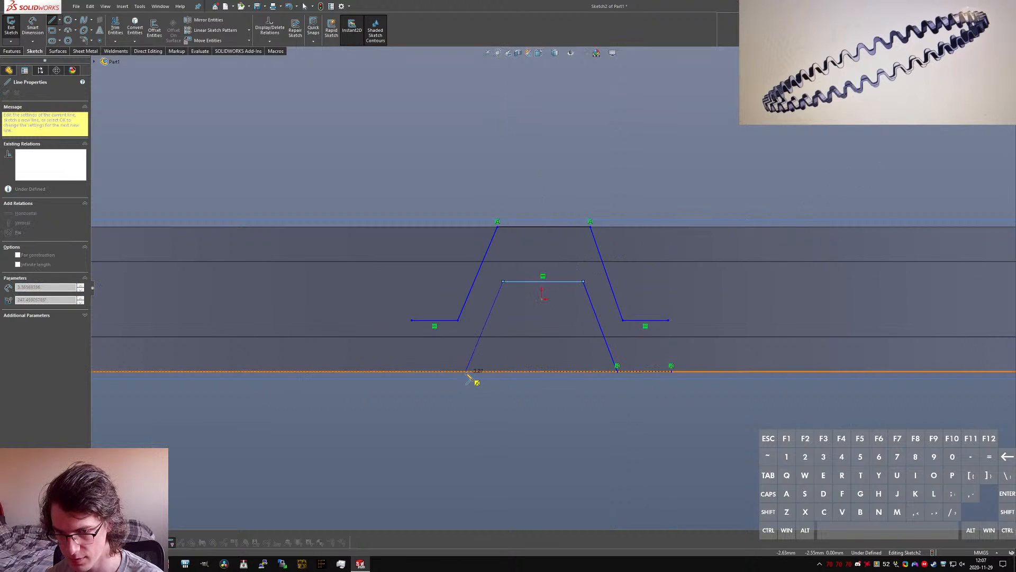
click(412, 371)
key(Escape)
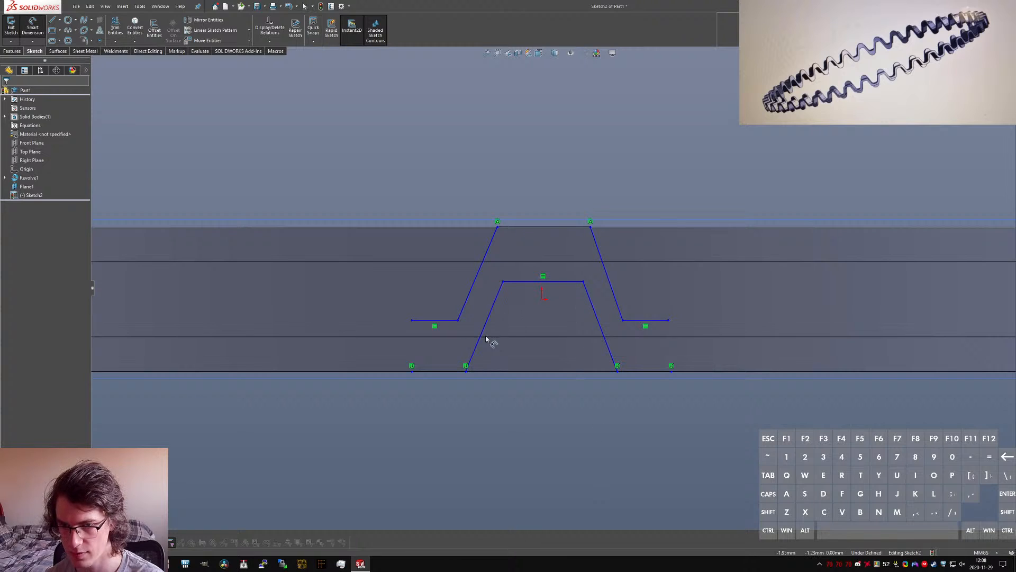
Step: Dimension the angle between the inner wave's two slanted sides to 40 degrees
click(621, 352)
click(523, 418)
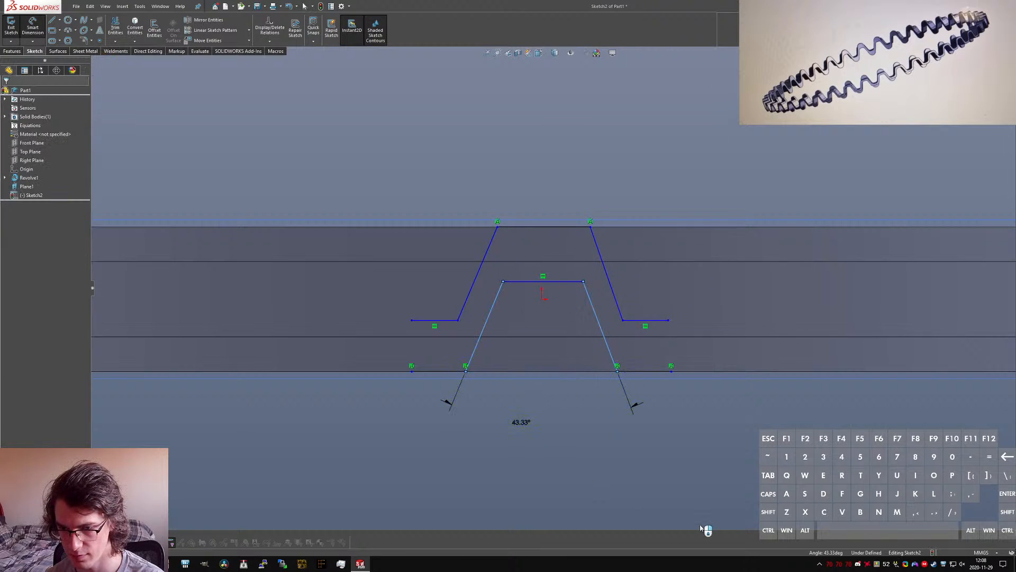
text(40)
key(Return)
key(Escape)
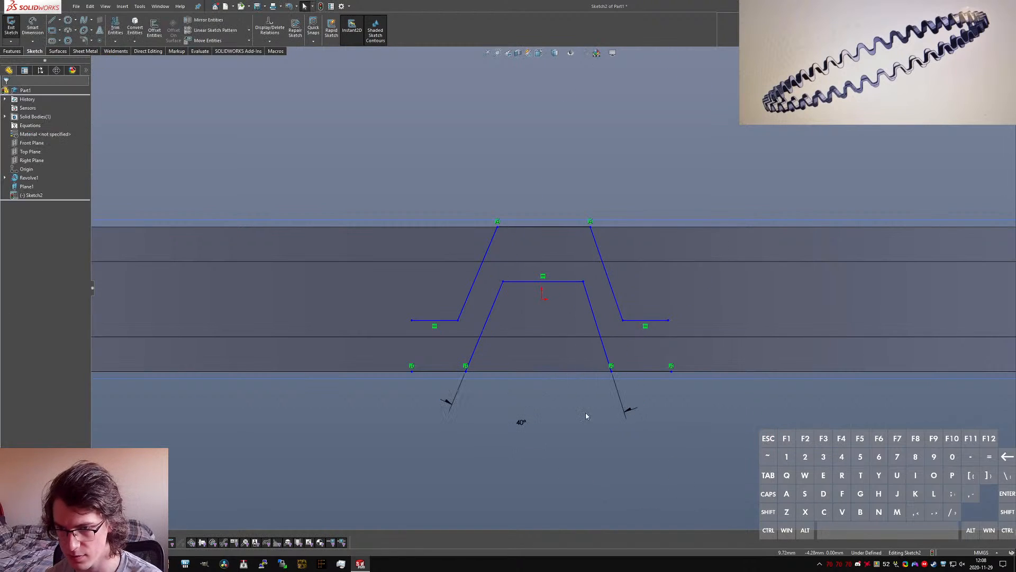
Step: Add a vertical construction line from the origin to the midpoint of the inner wave's raised horizontal line
key(l)
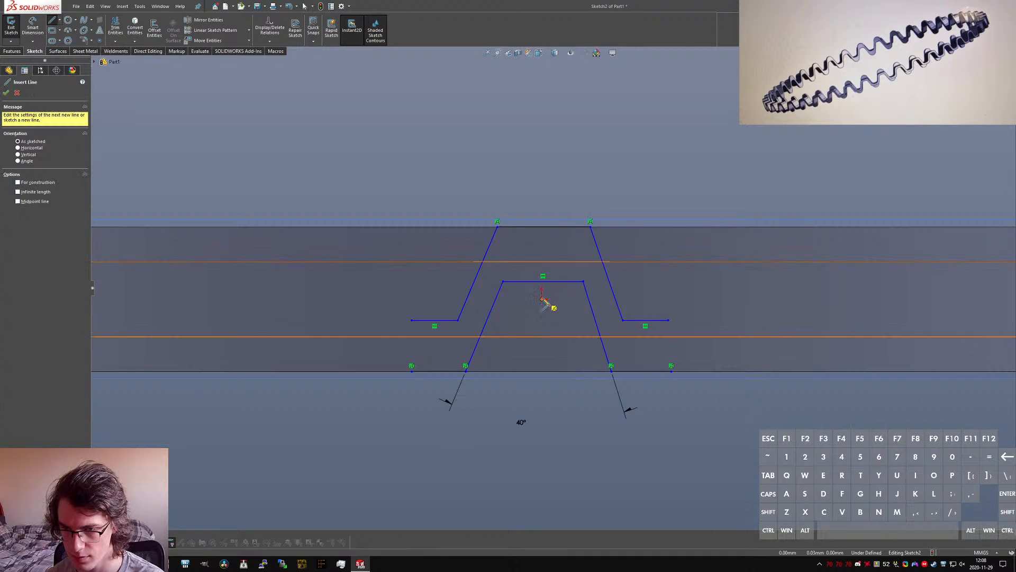
click(542, 299)
click(543, 282)
key(Escape)
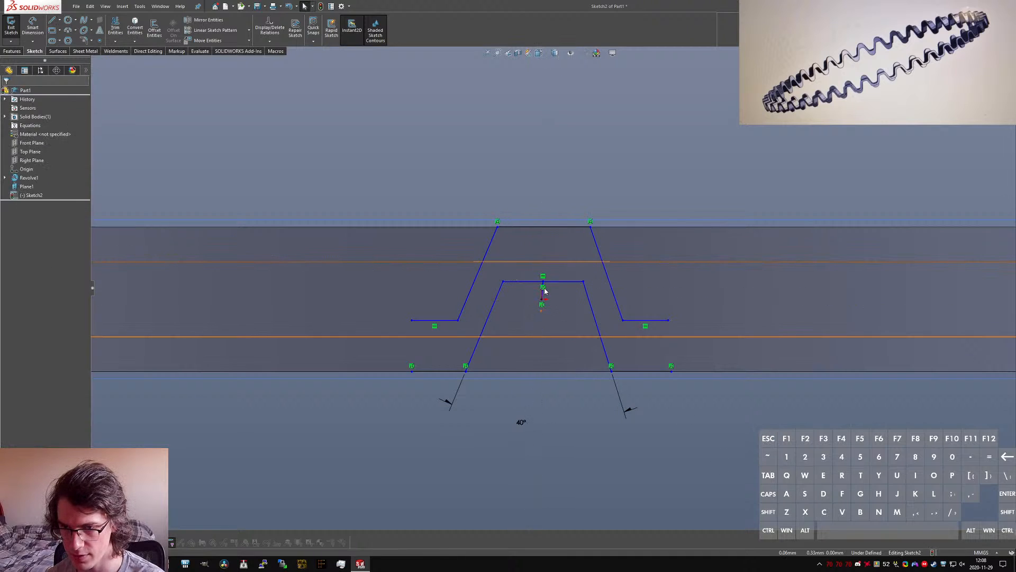
scroll(545, 290, down, 3)
click(544, 299)
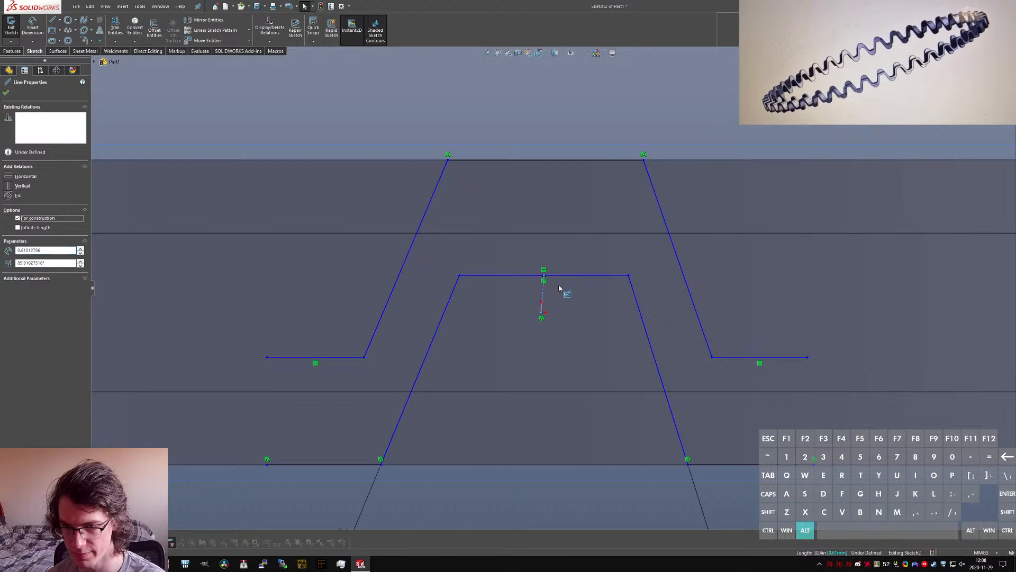
key(alt+v)
Step: Make the inner wave's two slanted sides symmetric about the vertical construction line
click(634, 311)
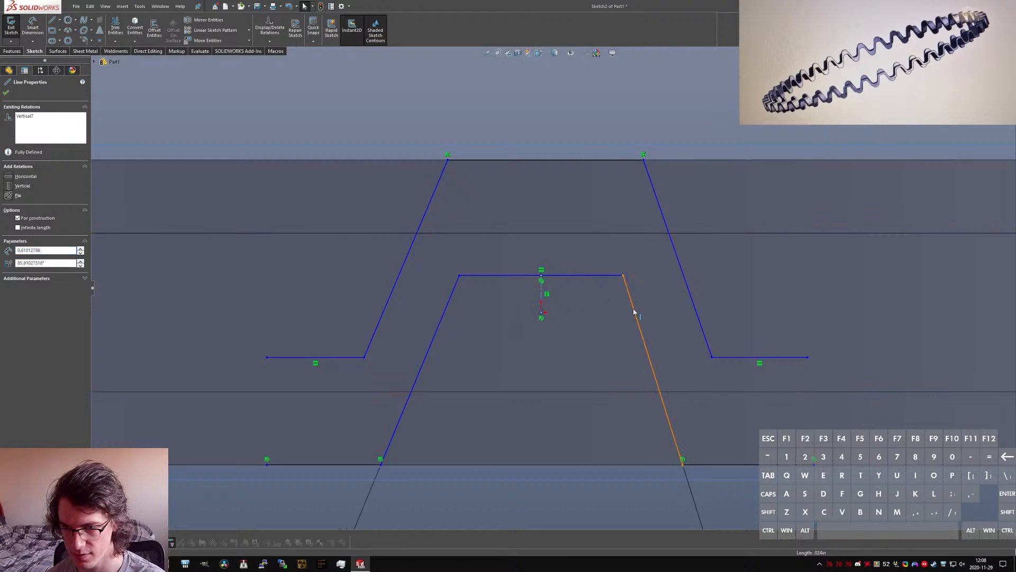
ctrl+click(441, 317)
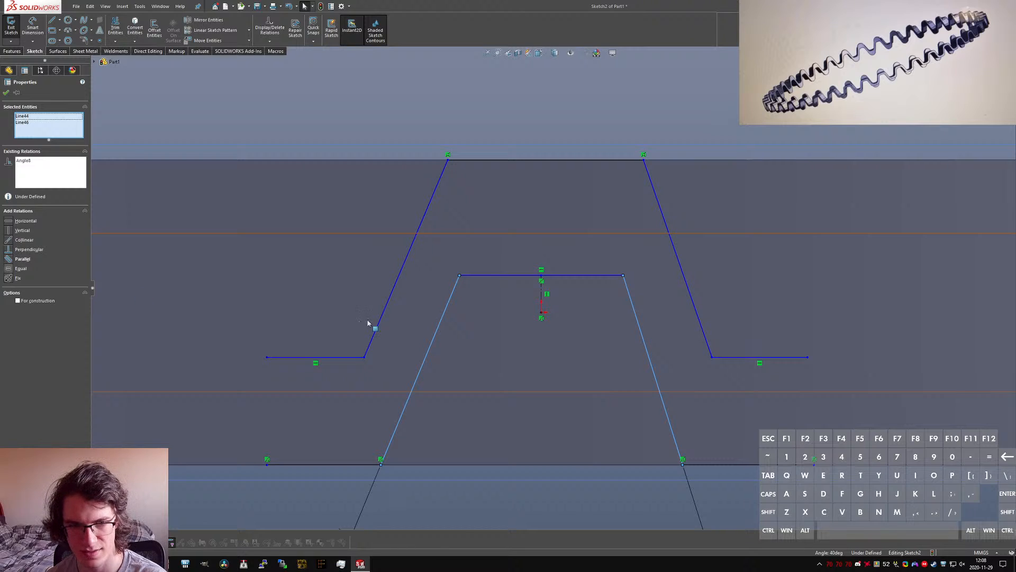
ctrl+click(541, 291)
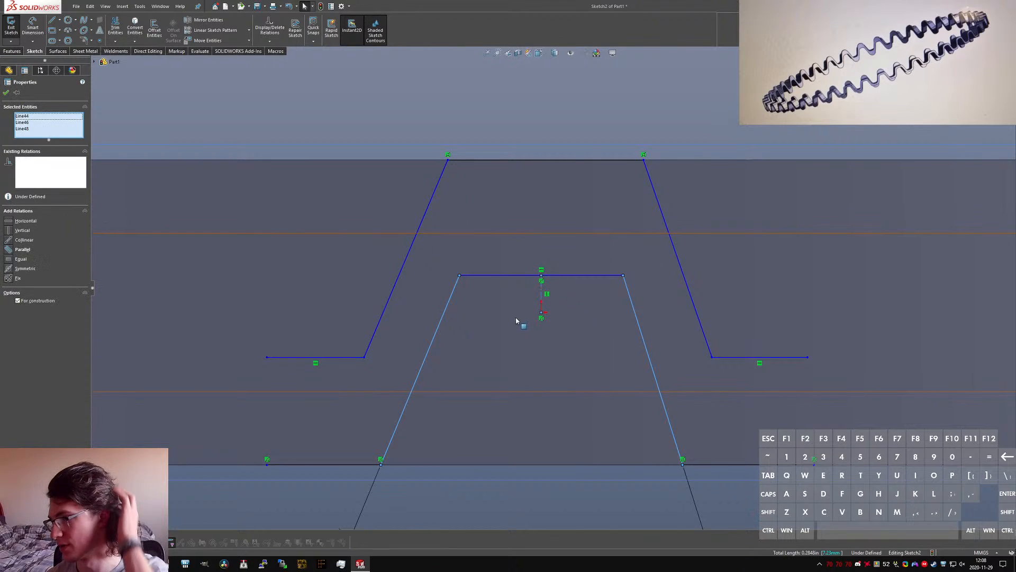
click(16, 269)
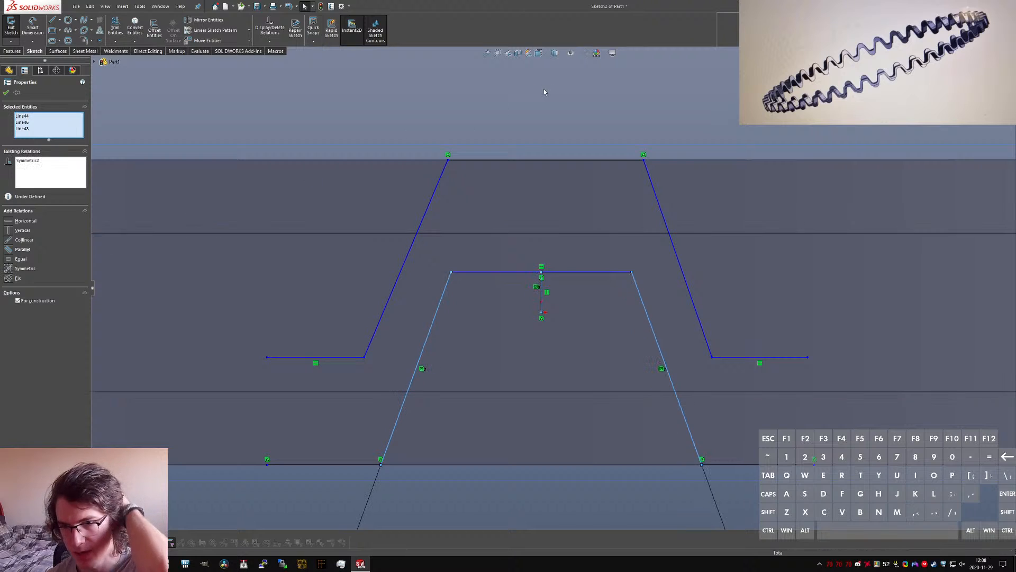
click(544, 89)
Step: Make the outer wave's left slanted side parallel to the inner wave's left slanted side
scroll(545, 265, up, 2)
right_drag(455, 488, 445, 356)
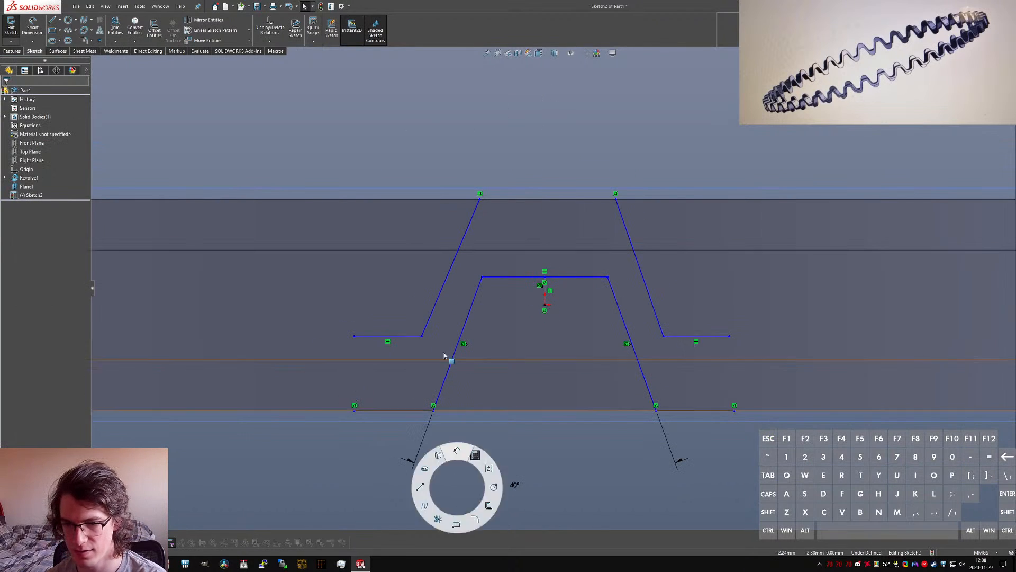
click(434, 307)
click(434, 307)
ctrl+click(464, 324)
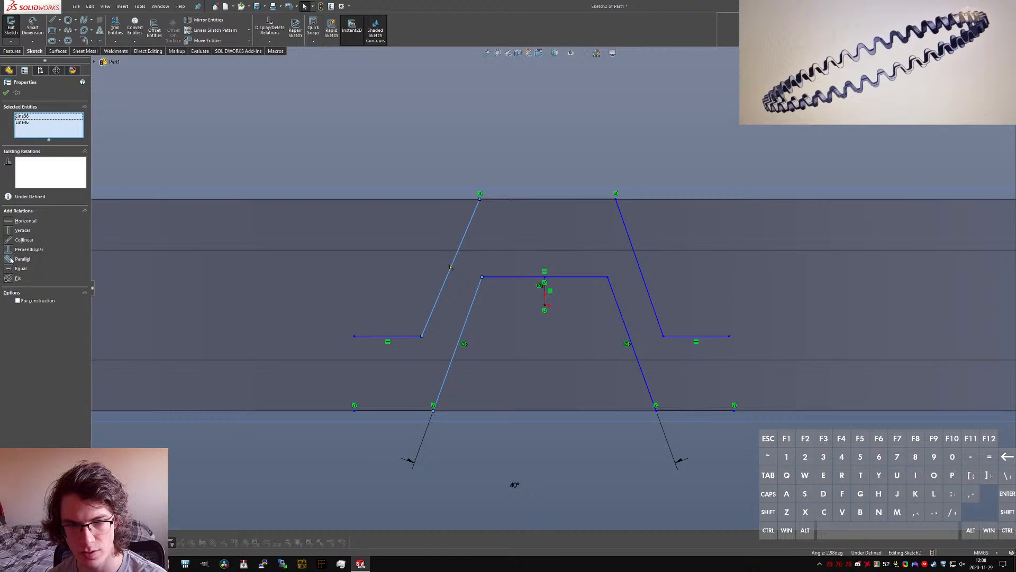
click(10, 260)
key(Escape)
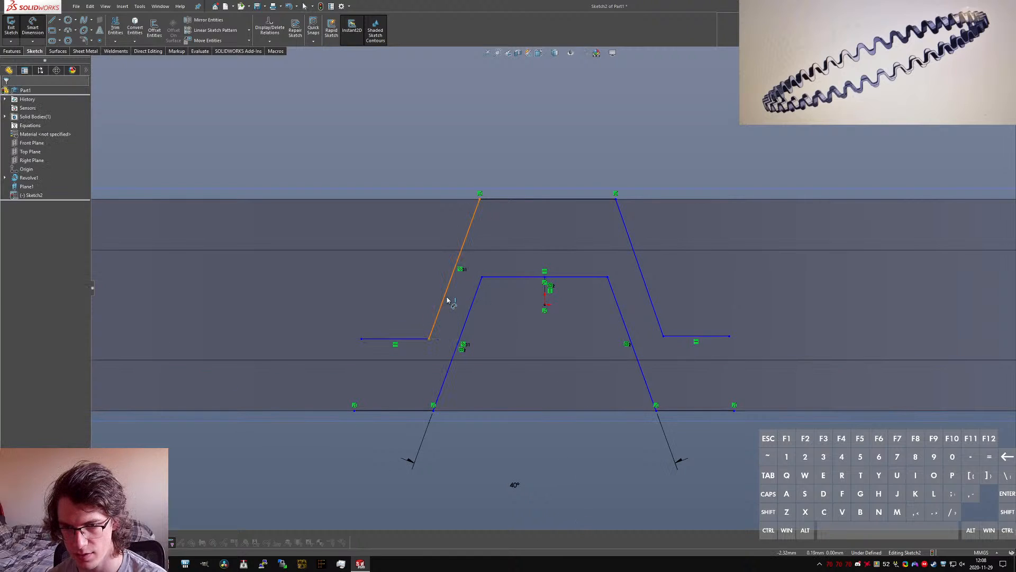
Step: Dimension the distance between the two parallel left slanted sides to 0.5 mm
click(447, 300)
click(469, 312)
click(521, 322)
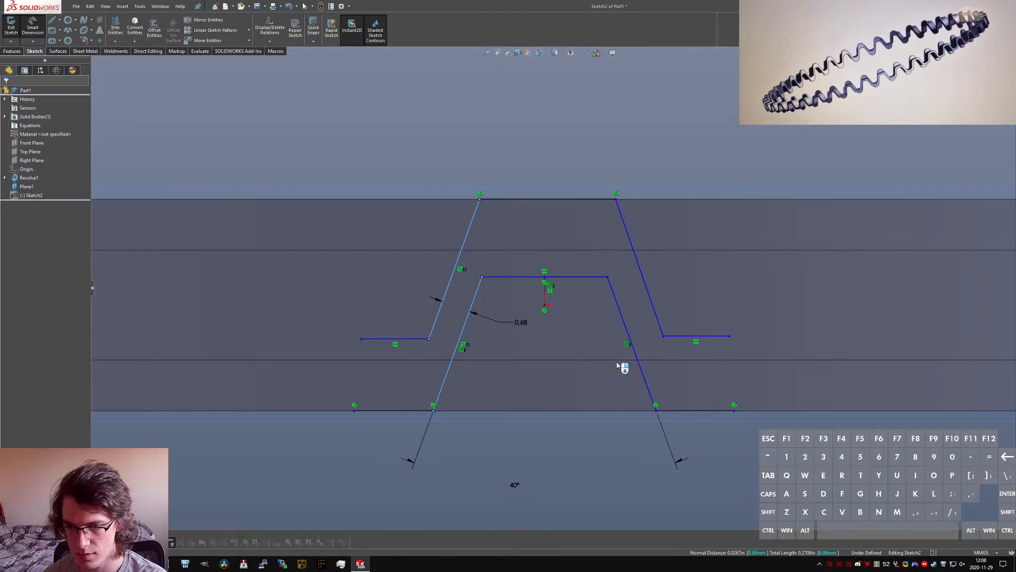
text(0.5)
key(Return)
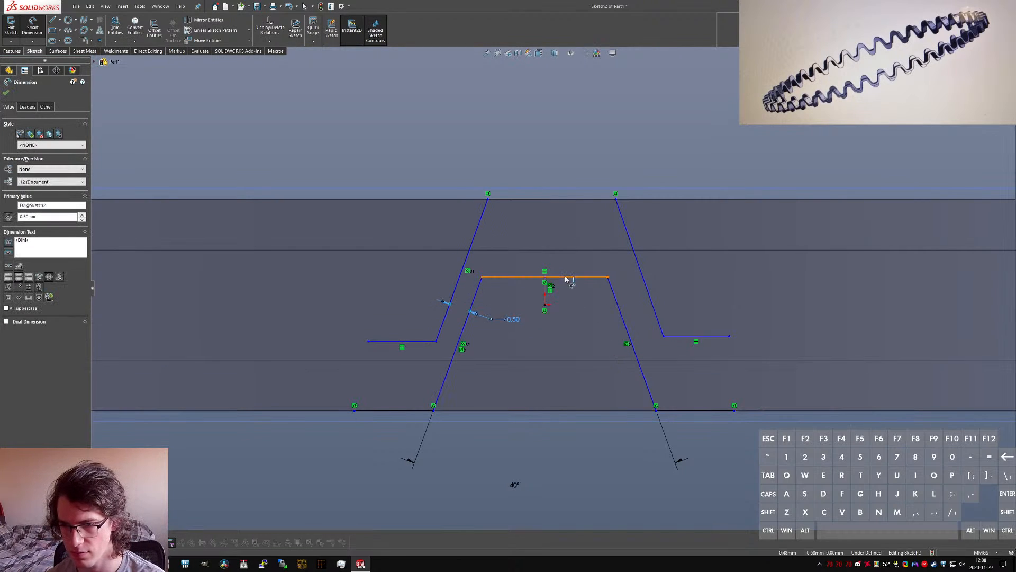
Step: Set the distance from the inner wave's raised horizontal line to the ring edge just above it to 0.5 mm
click(565, 278)
click(572, 250)
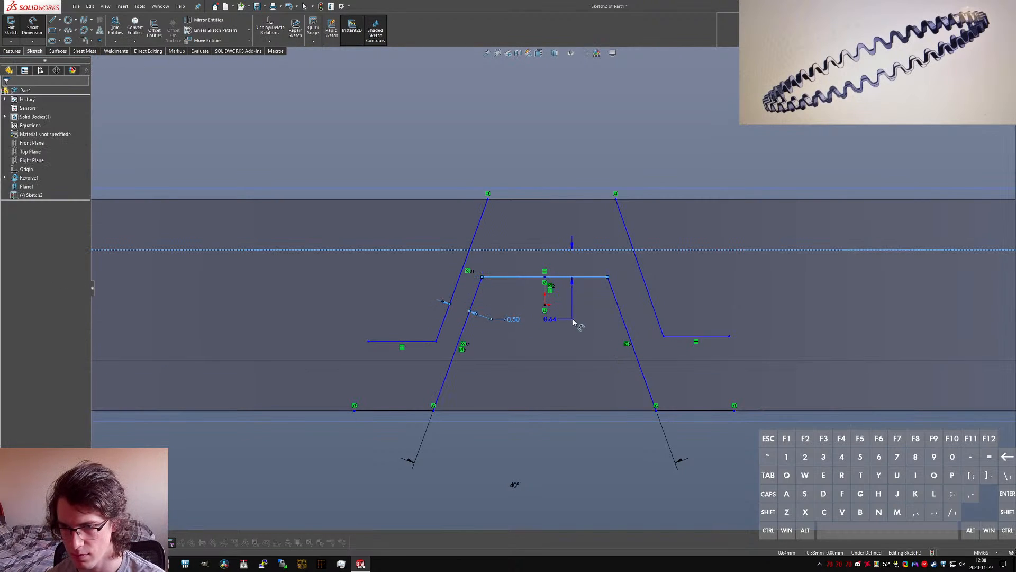
click(605, 341)
text(0.5)
key(Return)
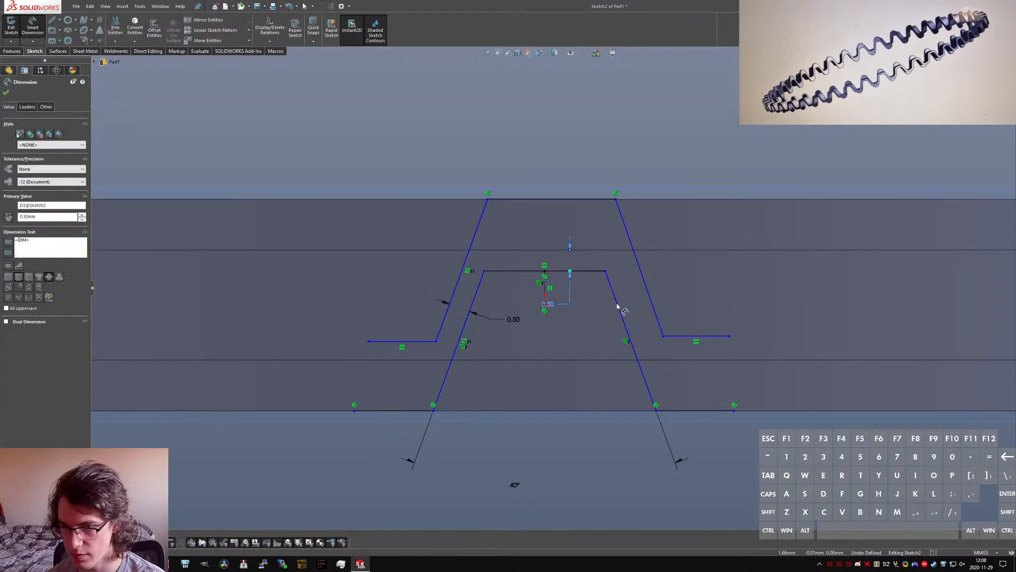
click(649, 298)
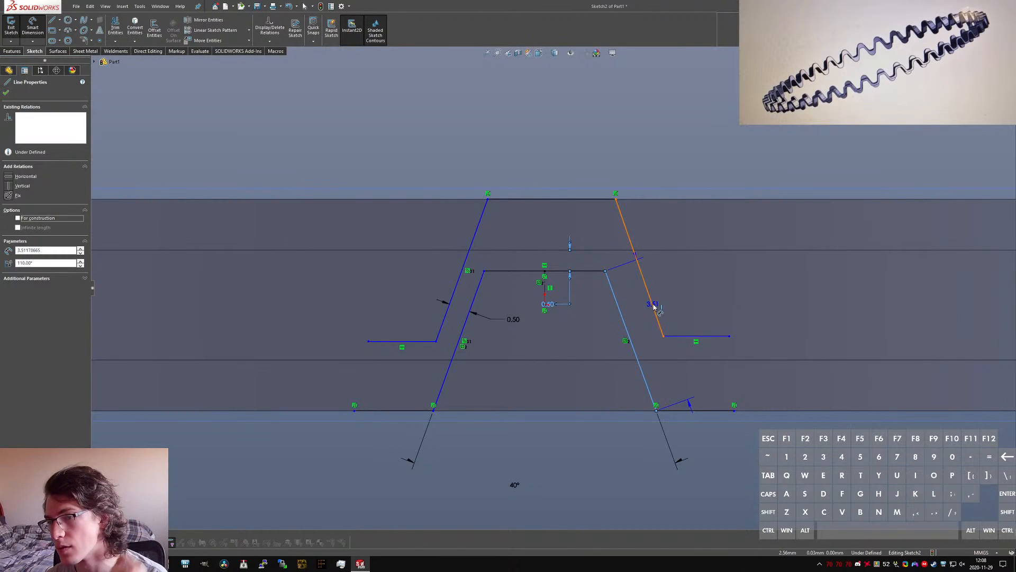
click(653, 305)
key(Escape)
key(Escape)
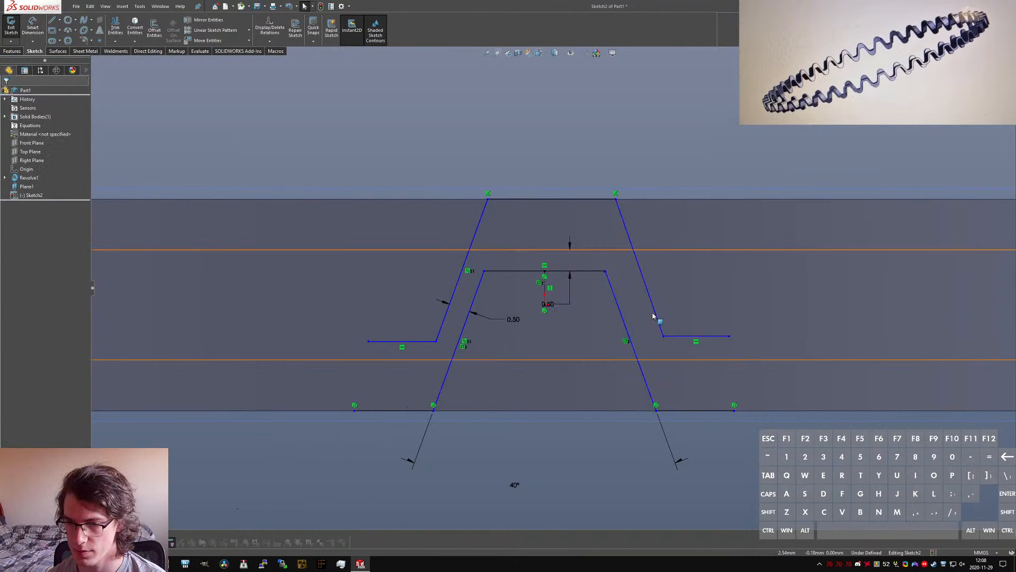
Step: Make the outer wave's two slanted sides symmetric about the vertical construction line
click(456, 283)
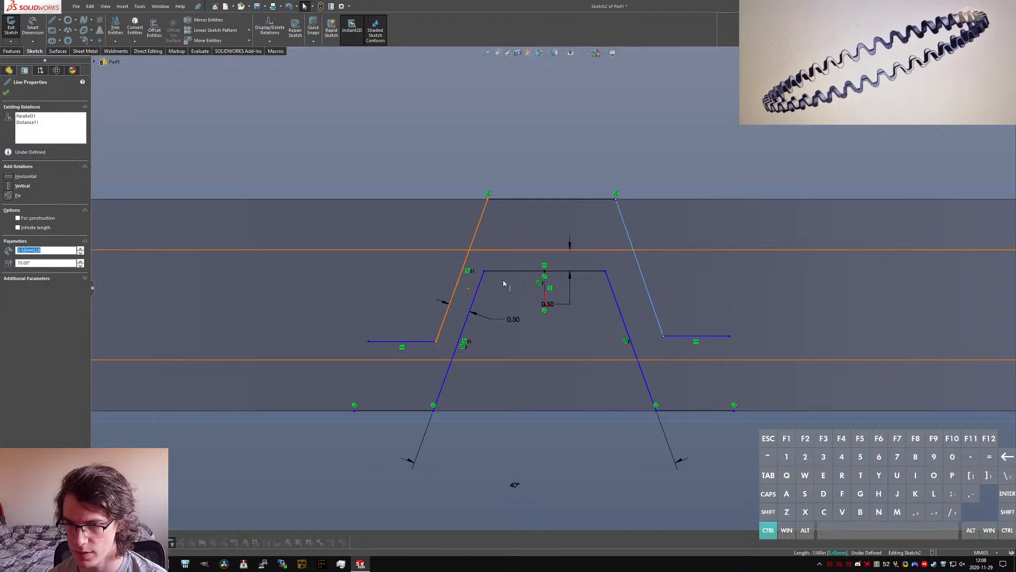
ctrl+click(546, 291)
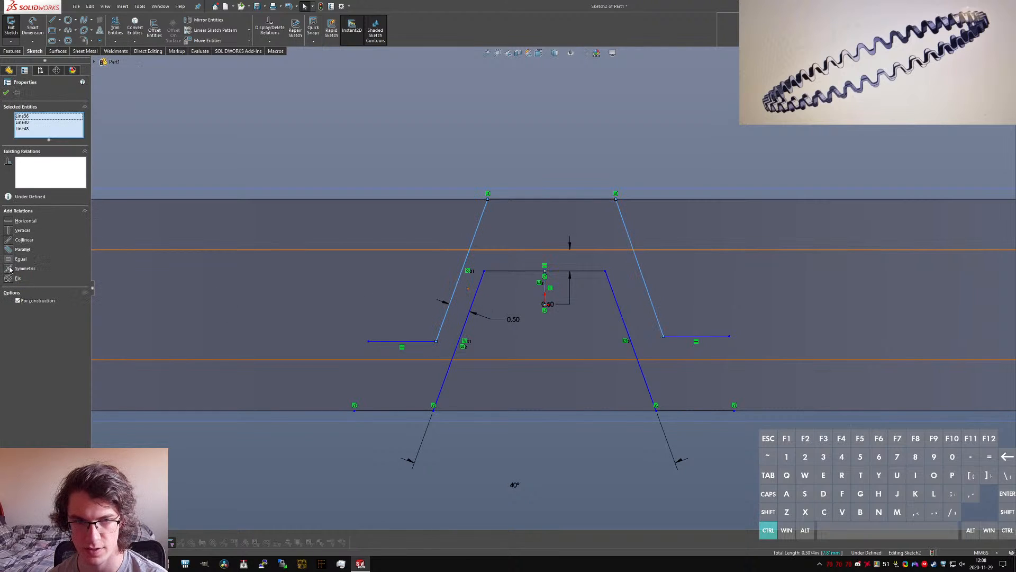
click(10, 268)
click(459, 342)
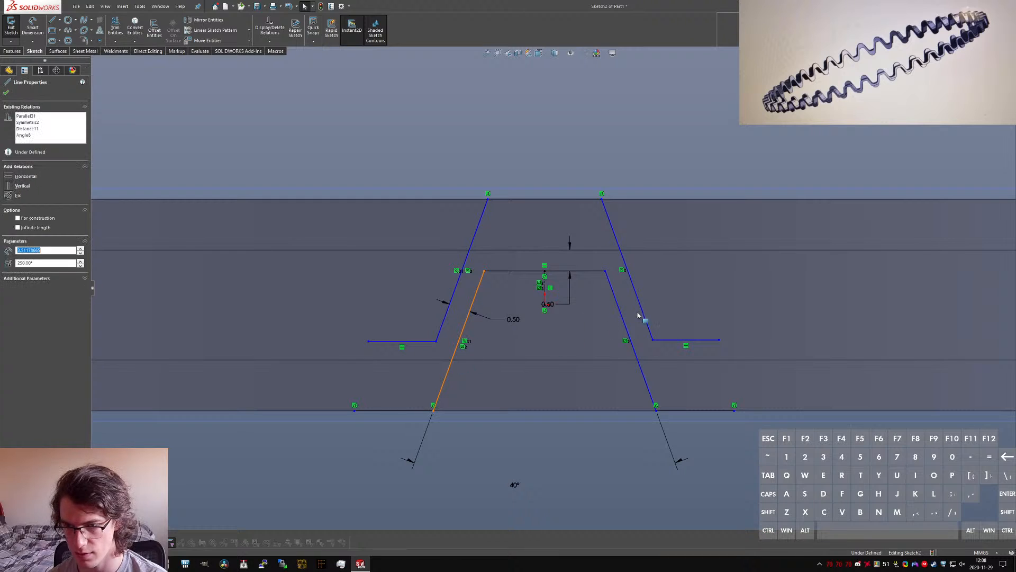
key(Escape)
Step: Narrow both waves slightly and move the inner wave's left endpoint directly below the outer wave's left endpoint
mouse_move(598, 275)
mouse_down()
mouse_move(603, 306)
mouse_move(562, 377)
mouse_up()
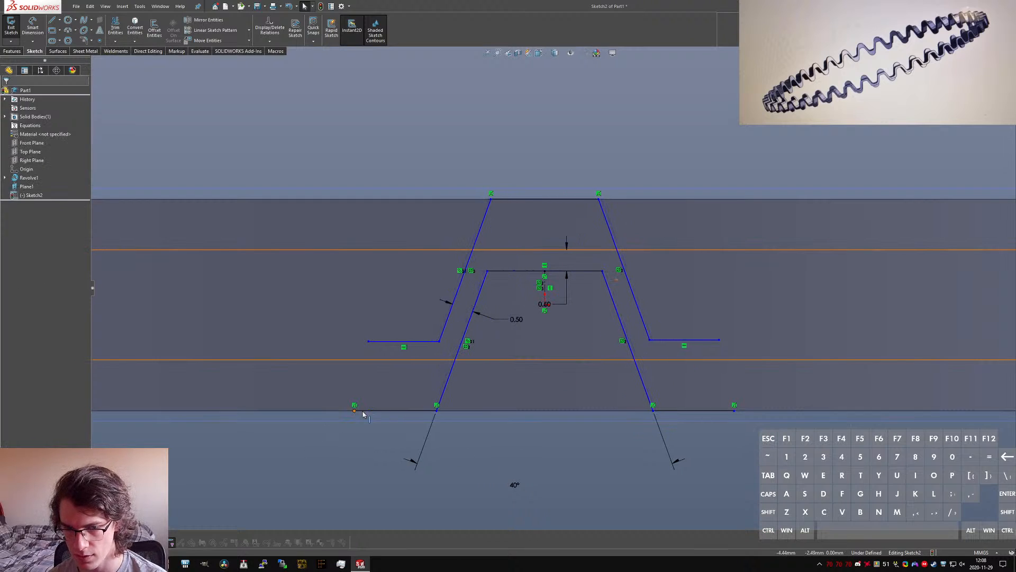
drag(354, 411, 369, 410)
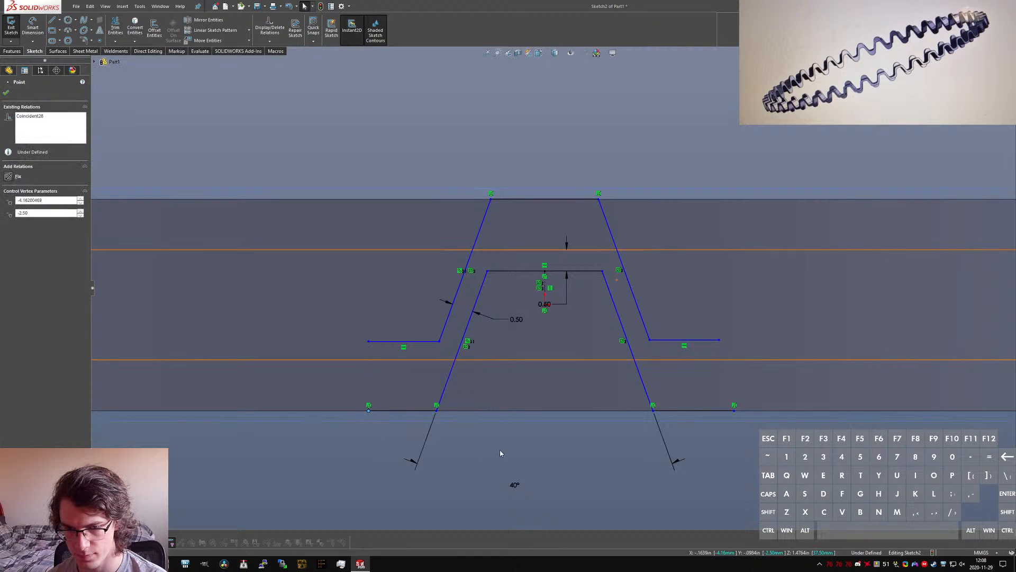
click(500, 450)
Step: Close the left end of the wave profile with a vertical line joining the lower and upper endpoints
key(l)
click(369, 407)
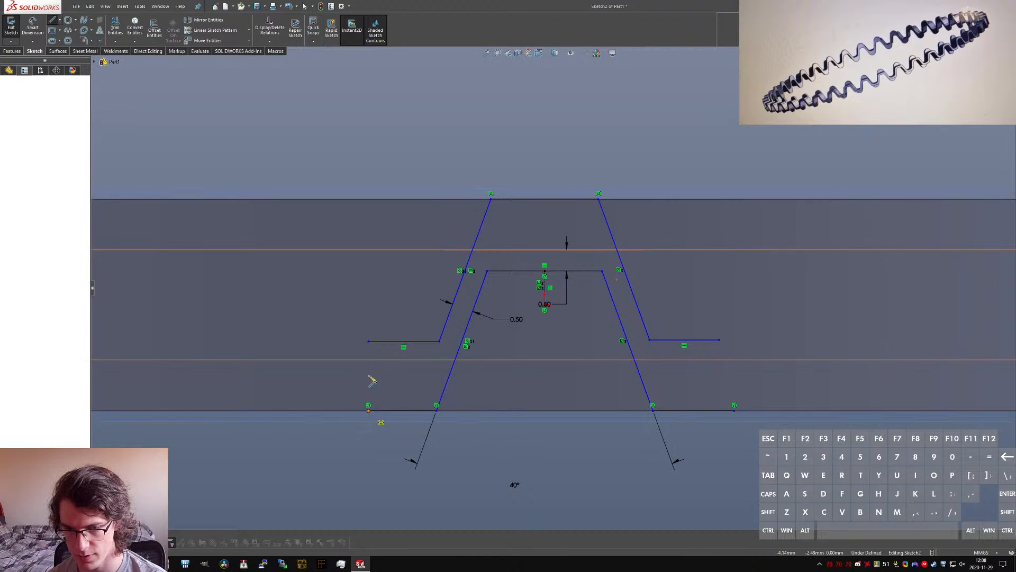
click(369, 341)
key(Escape)
Step: Close the right end of the profile with a line between its lower and upper endpoints and make it vertical
key(l)
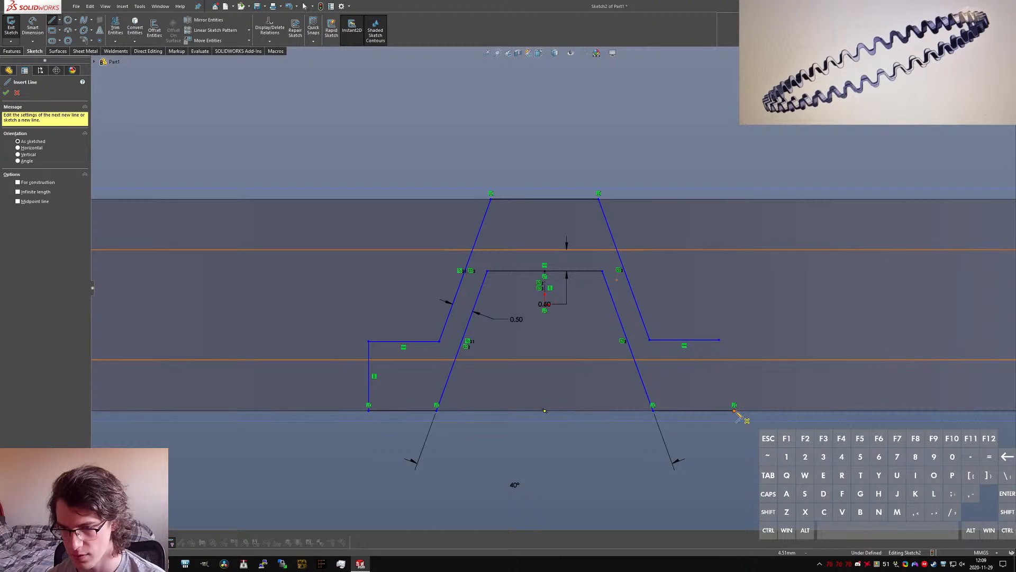
click(734, 405)
click(719, 340)
key(Escape)
click(726, 371)
key(alt+v)
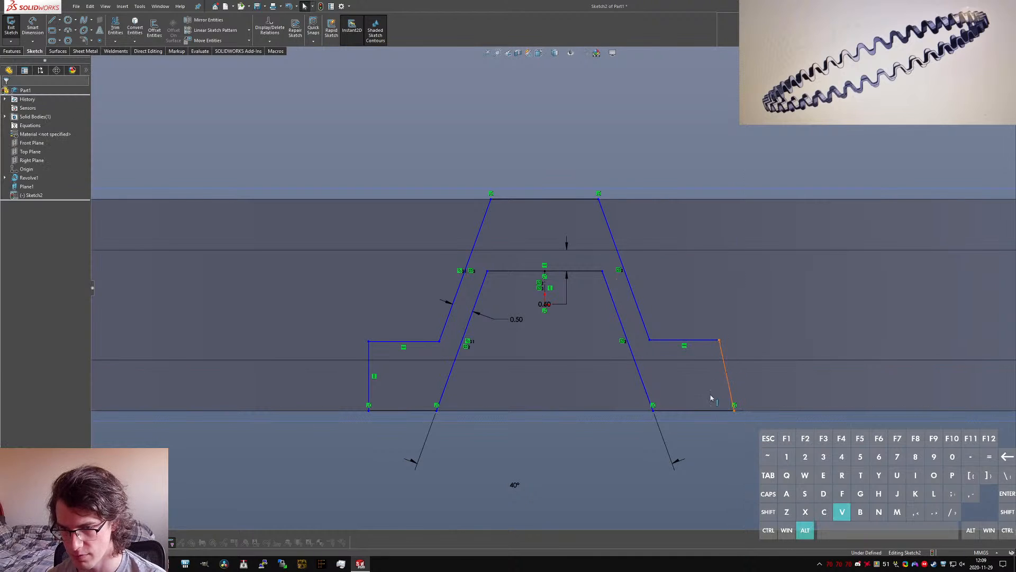
Step: Narrow both waves slightly by moving the inner wave's upper left corner inward
click(725, 467)
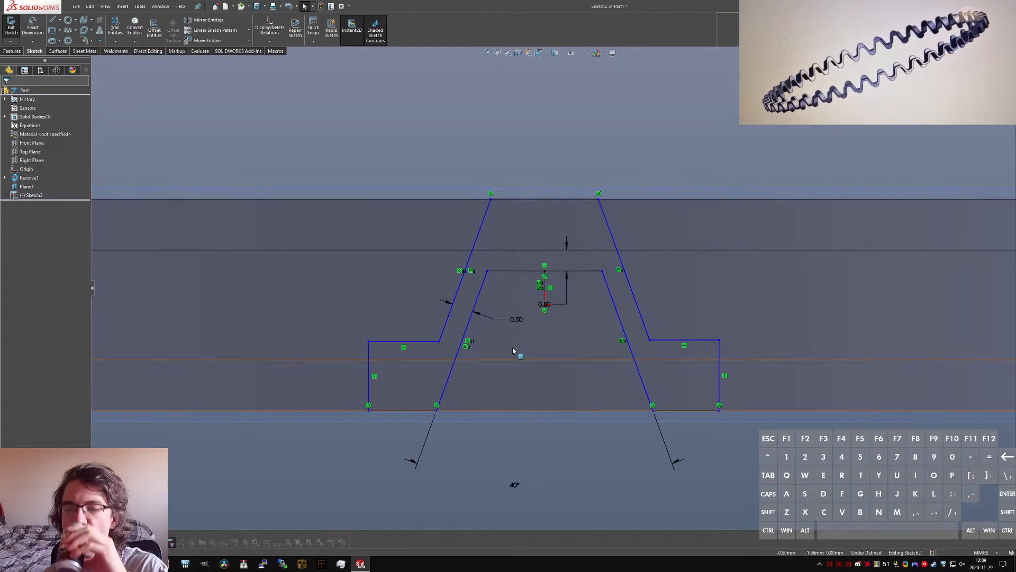
mouse_move(488, 272)
mouse_down()
mouse_move(506, 281)
mouse_move(491, 286)
mouse_up()
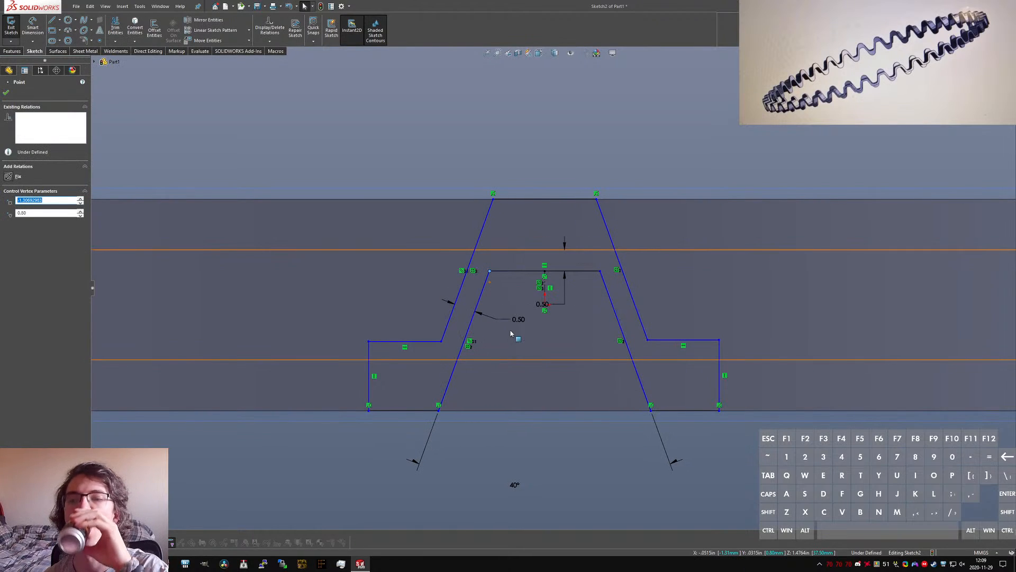
click(284, 88)
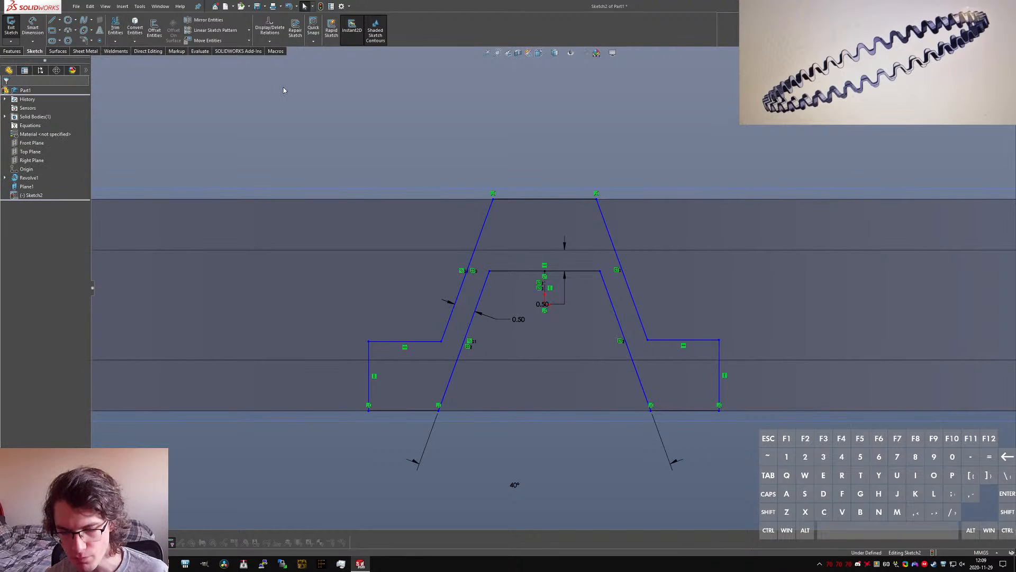
key(g)
key(t)
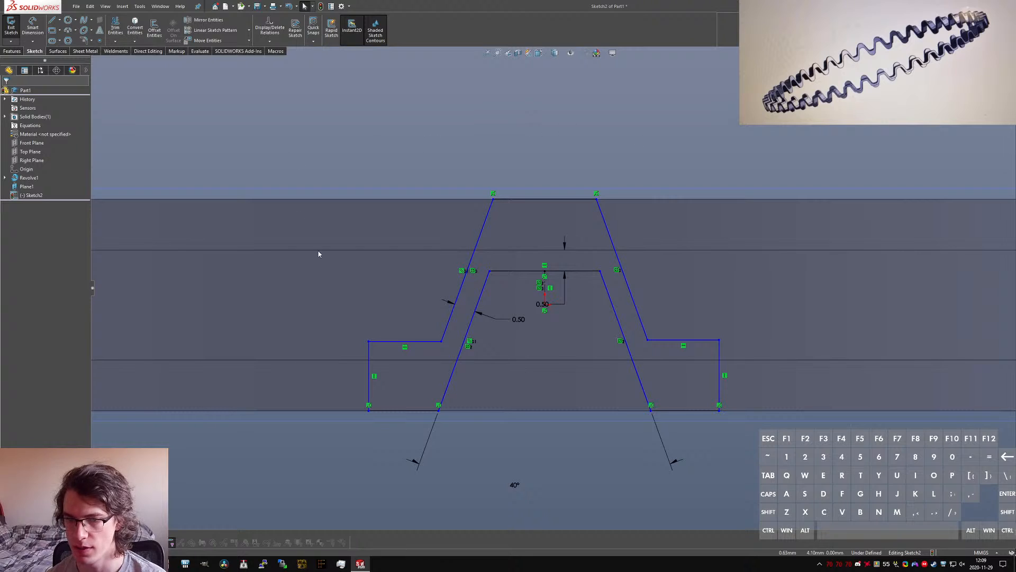
Step: Enclose the area left of the outer wave with a vertical line up to the band's top edge and a horizontal line to the wave's upper corner
key(l)
click(369, 342)
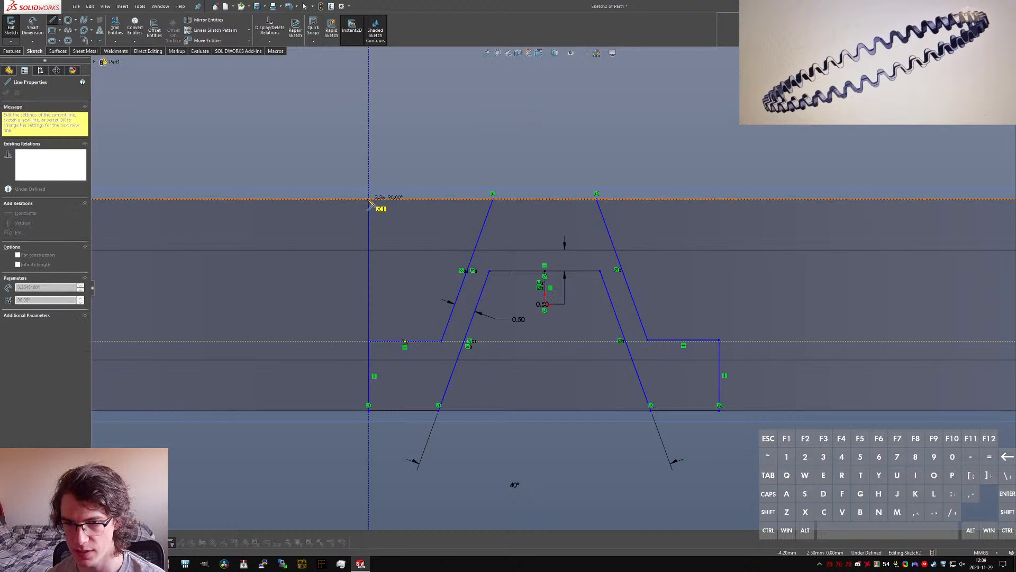
click(369, 198)
click(493, 198)
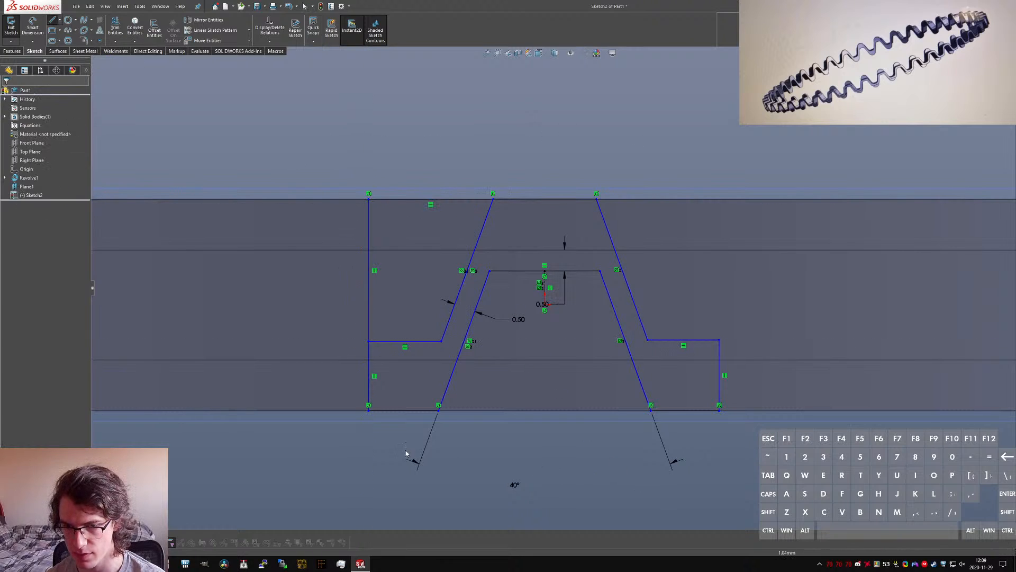
Step: Close the inner wave's open base with a horizontal line between its two lower endpoints
click(652, 411)
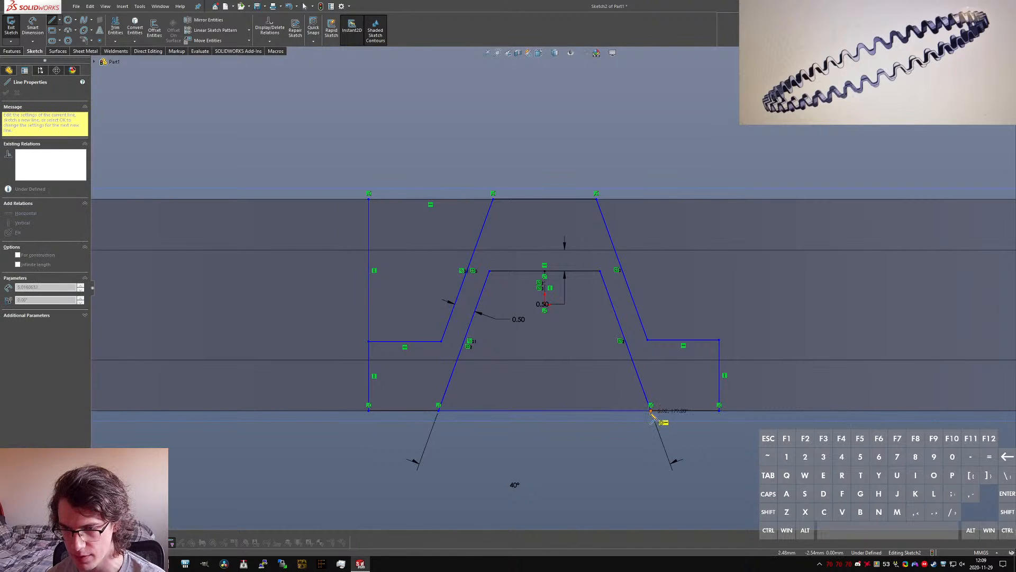
key(Escape)
key(Return)
Step: Enclose the area right of the outer wave with a vertical line up to the band's top edge and a horizontal line to the wave's upper corner
click(720, 339)
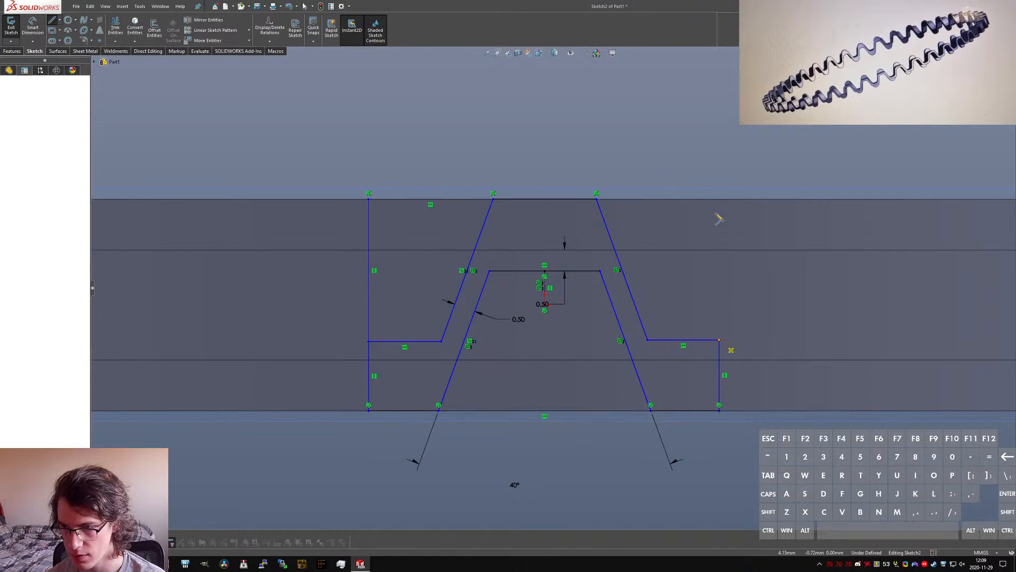
click(719, 199)
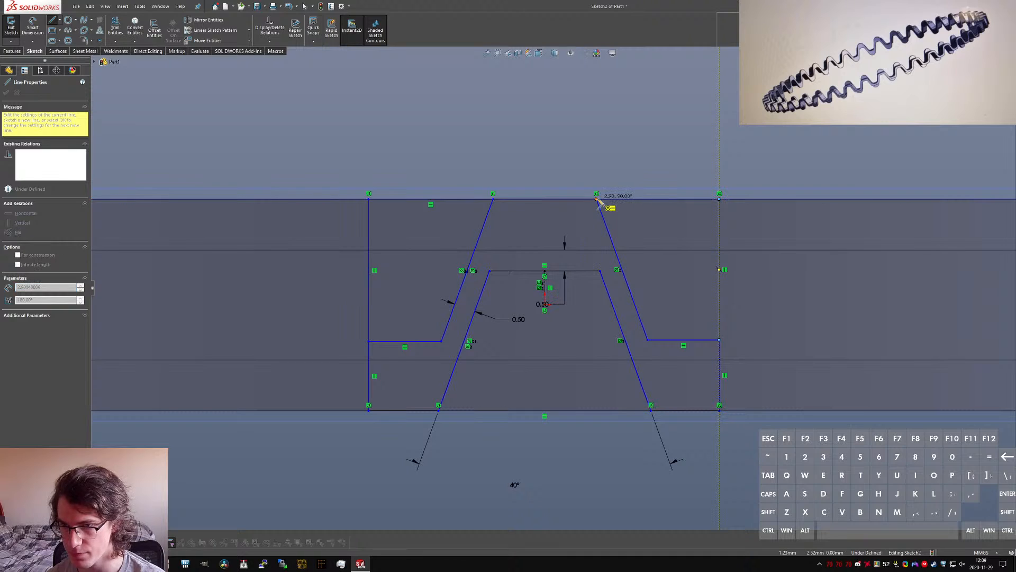
click(596, 198)
key(Escape)
Step: Convert the outer wave's top line, the two short vertical end lines and the bottom left line to construction geometry
click(700, 407)
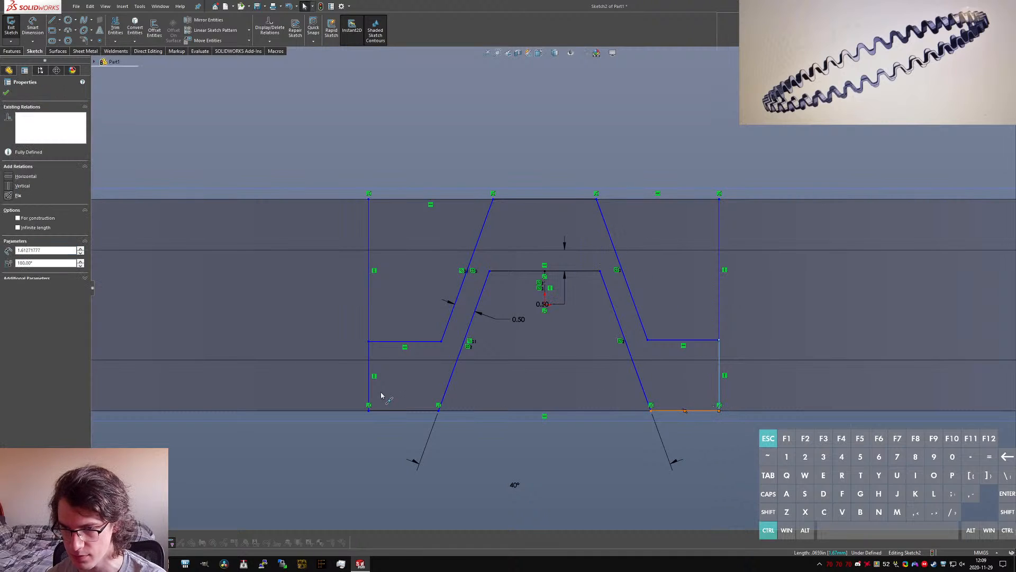
click(390, 411)
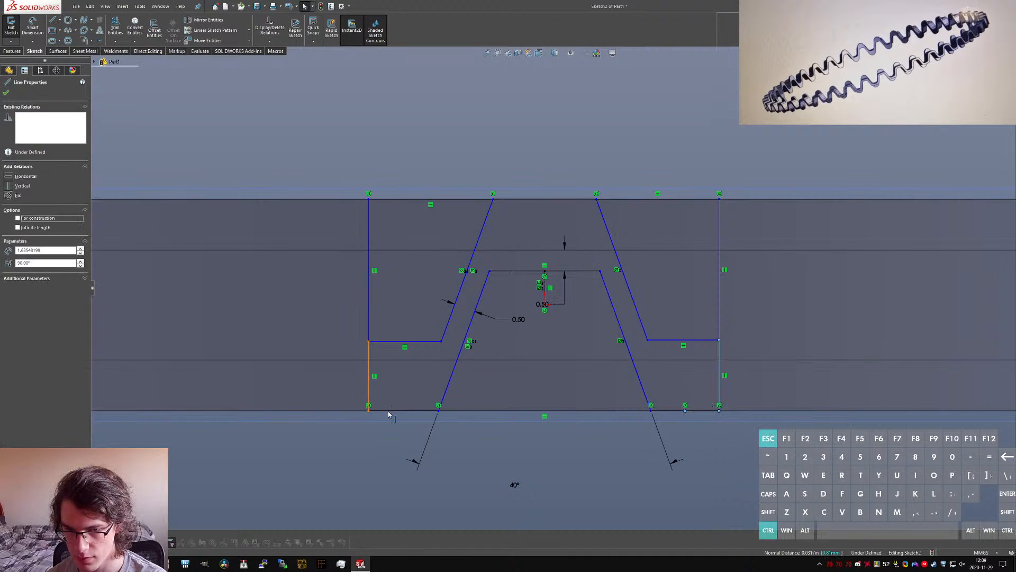
ctrl+click(508, 201)
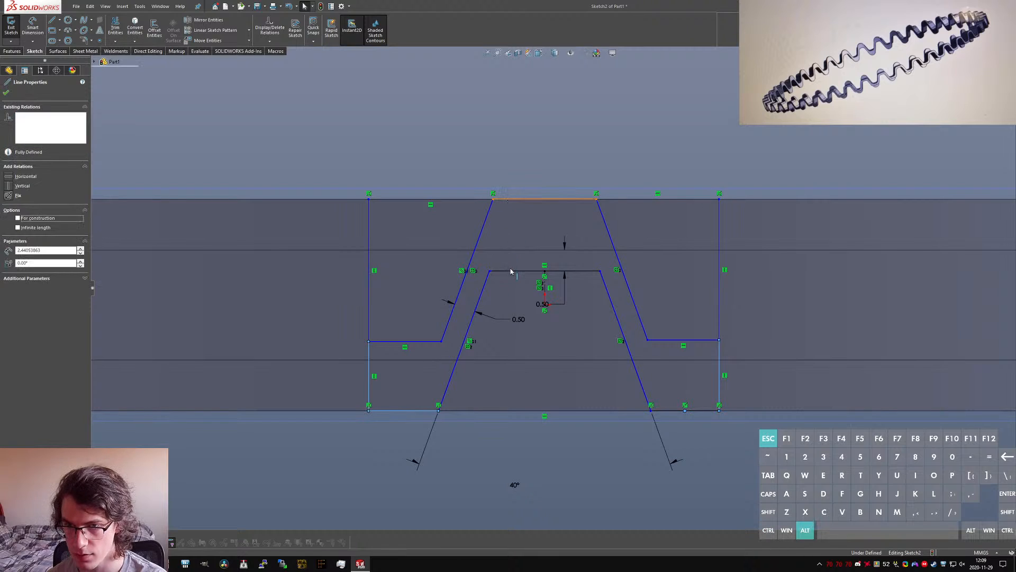
key(alt+c)
click(562, 459)
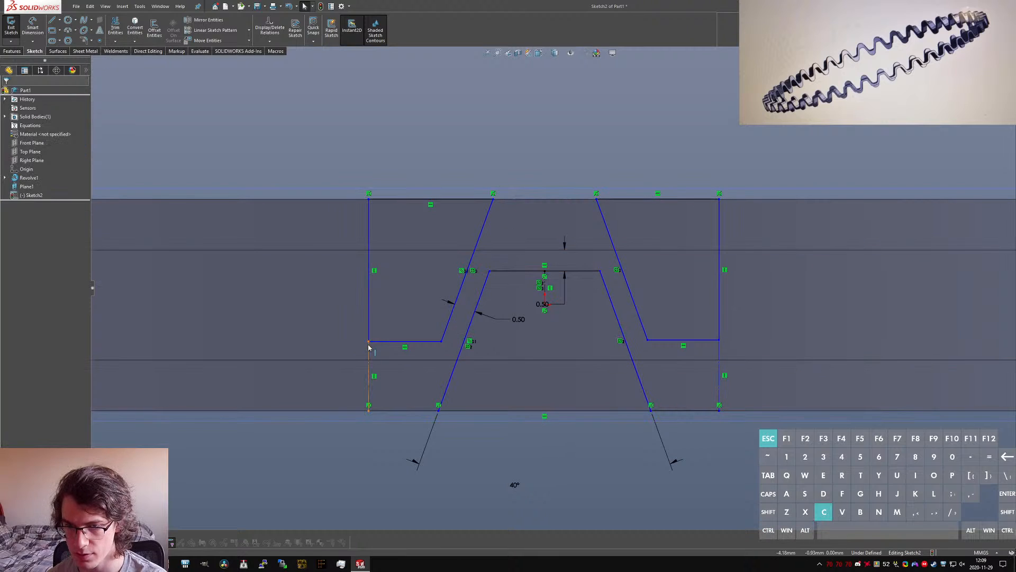
Step: Divide the outer wave's top construction line into 2 sketch segments with the Segment tool
click(529, 205)
key(s)
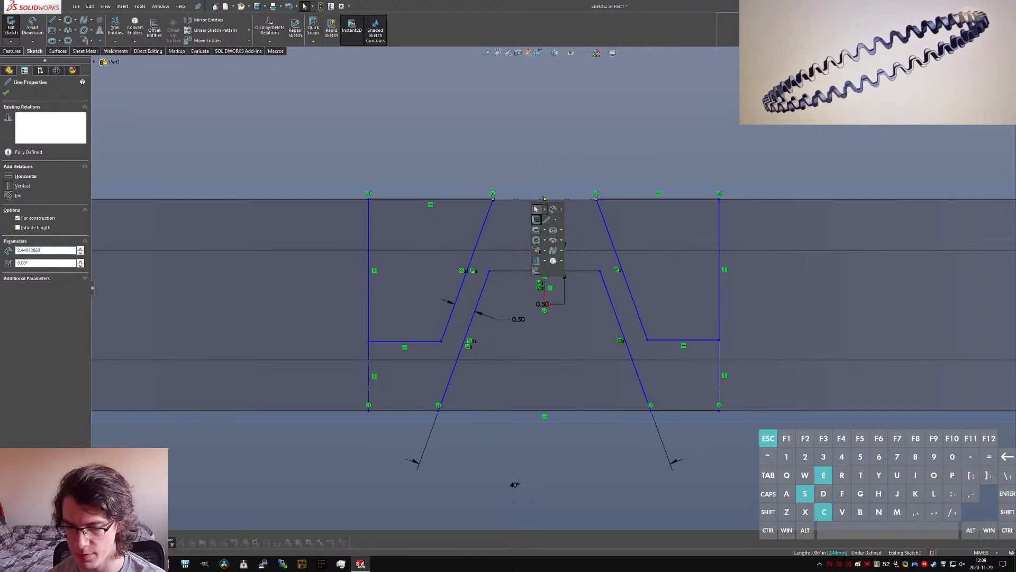
click(535, 209)
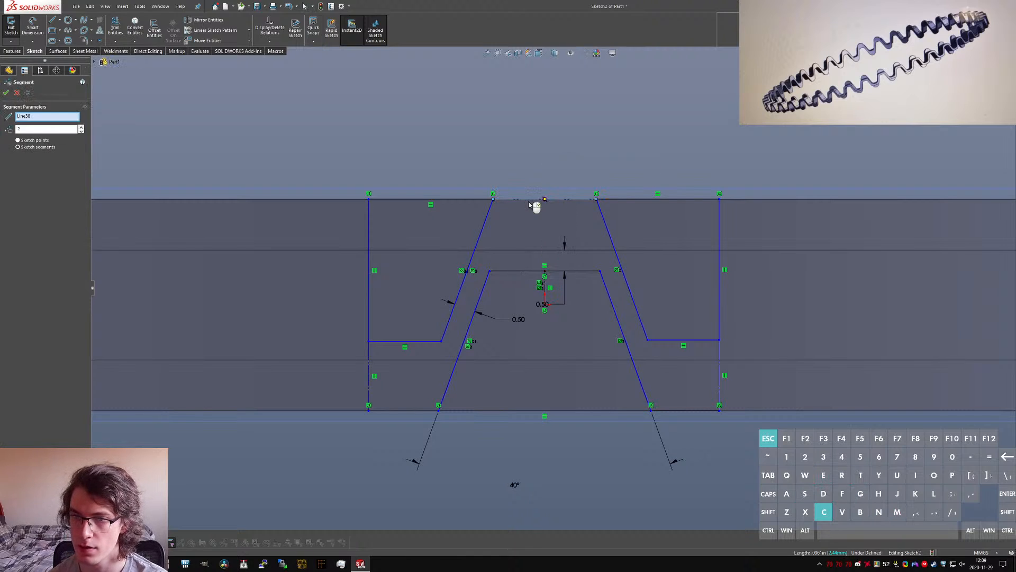
right_click(529, 205)
Step: Make the two short bottom end lines equal in length to one half of the outer wave's divided top line
click(394, 410)
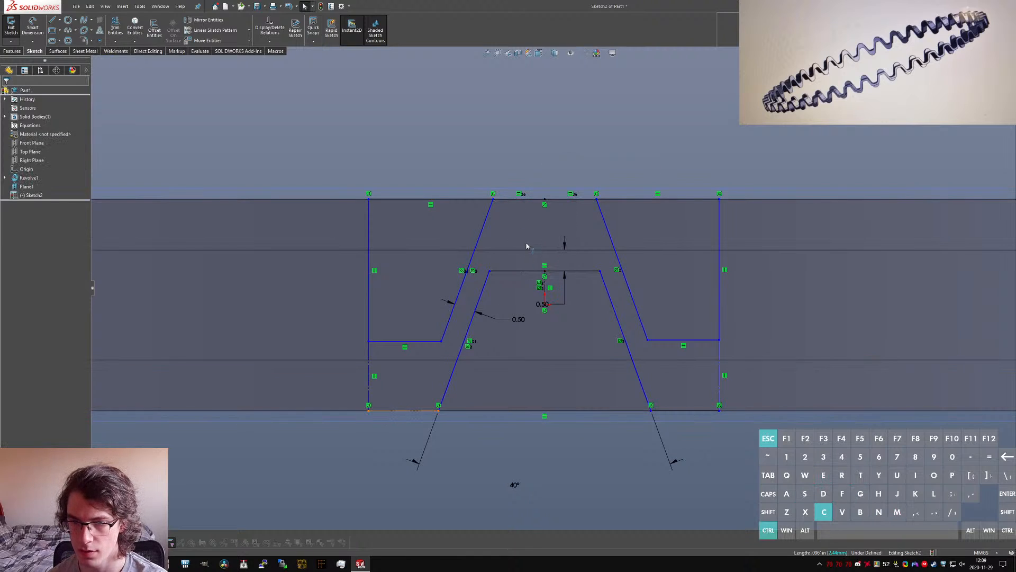
ctrl+click(519, 200)
click(550, 181)
click(594, 431)
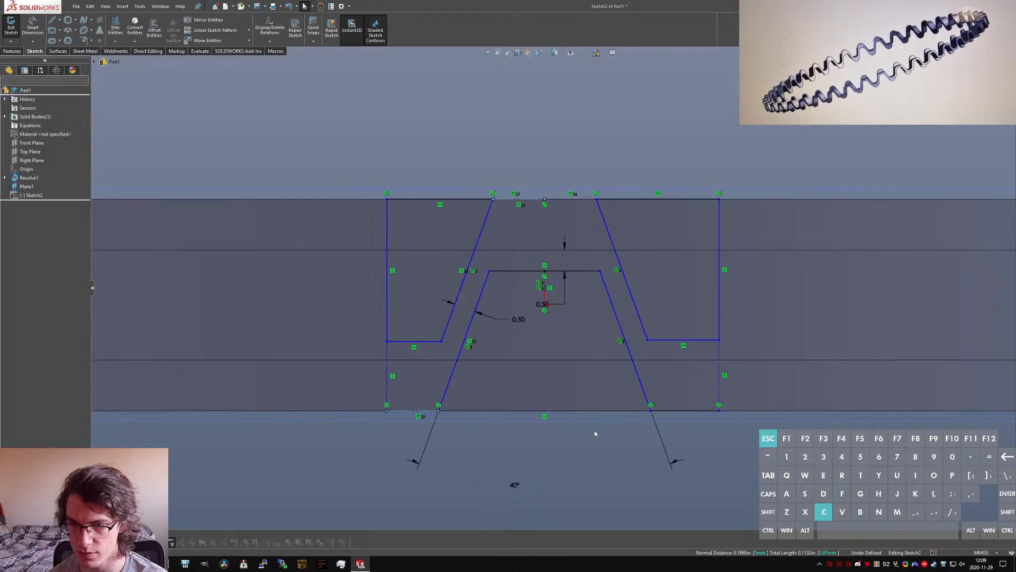
click(690, 411)
ctrl+click(423, 412)
key(alt+q)
click(730, 444)
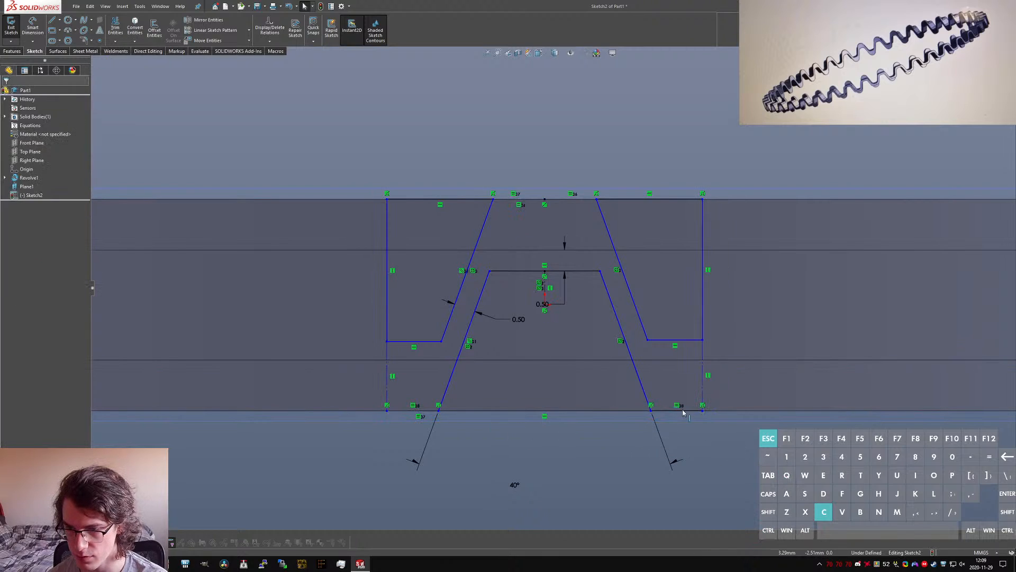
Step: Convert the short bottom right end line to construction geometry
click(680, 412)
key(alt+c)
click(708, 426)
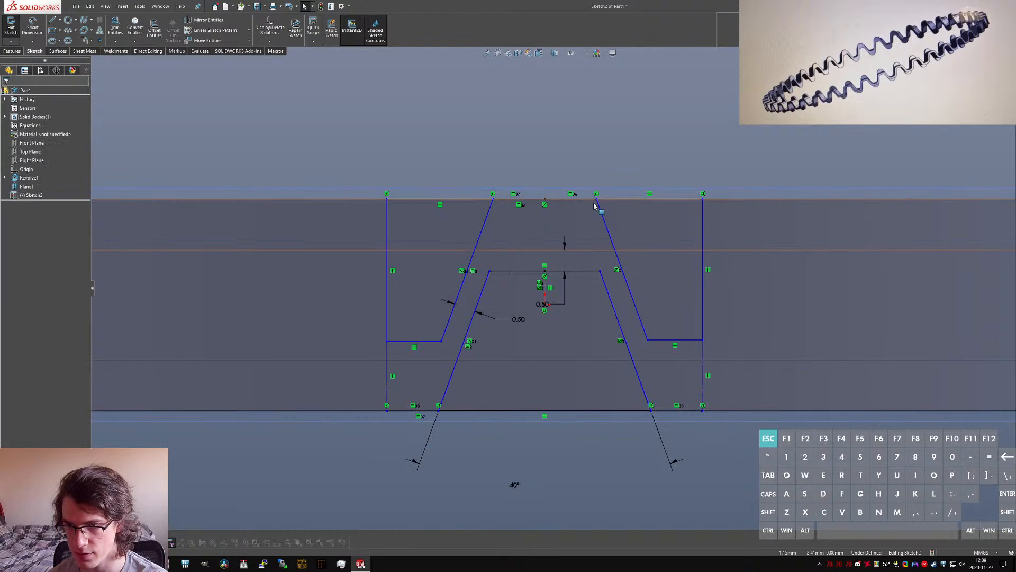
Step: Dimension the distance between the profile's left and right vertical end lines as 75mm * pi / (40)
mouse_move(596, 201)
mouse_down()
mouse_move(709, 216)
mouse_move(586, 228)
mouse_move(619, 236)
mouse_move(597, 241)
mouse_up()
click(131, 136)
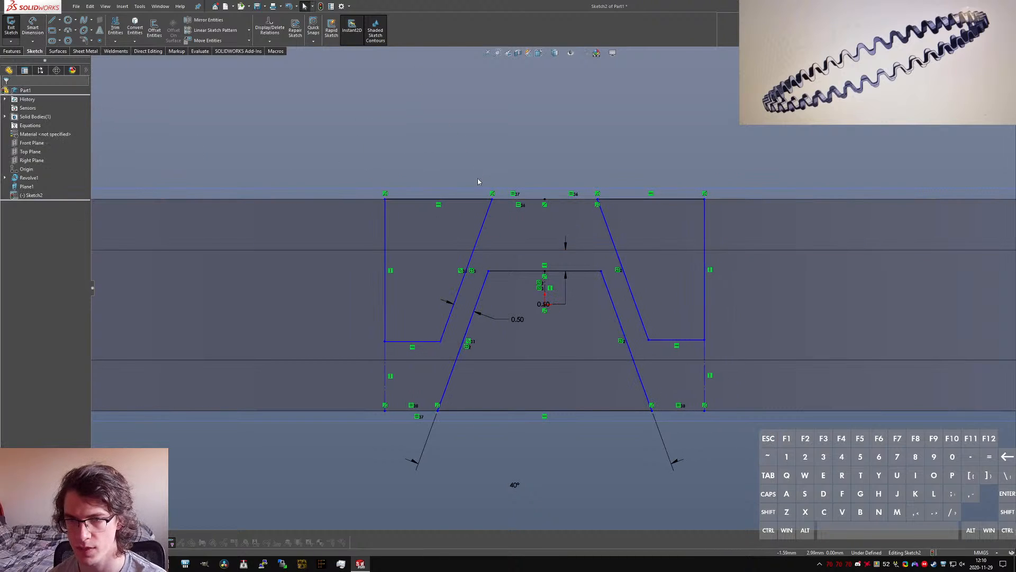
right_drag(471, 159, 470, 133)
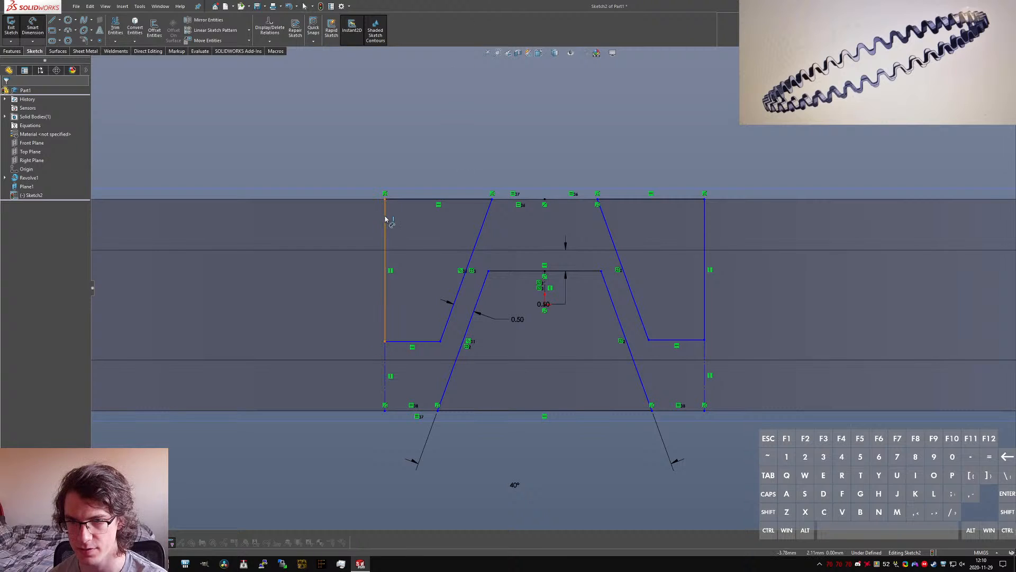
click(708, 218)
click(710, 127)
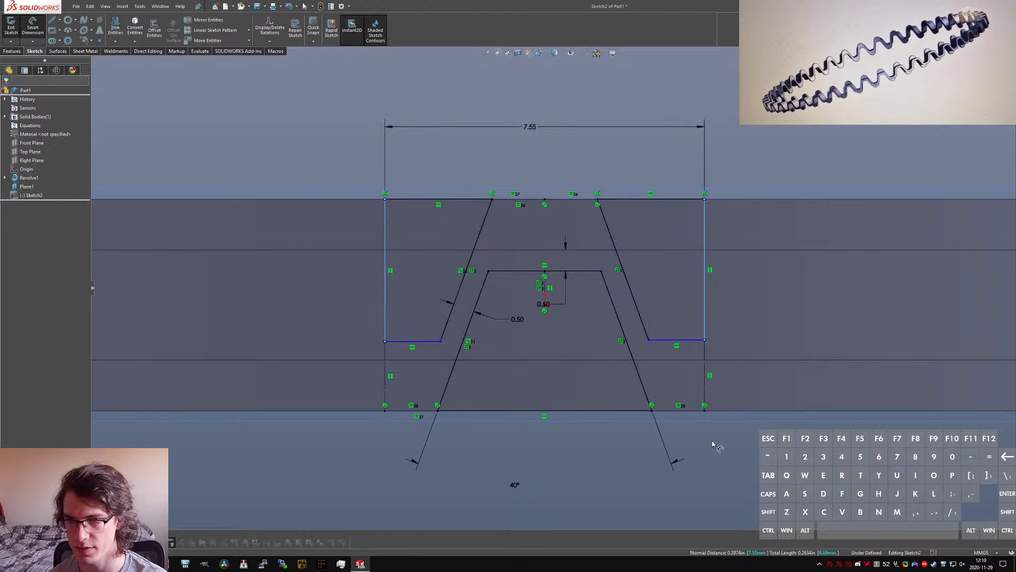
text(75)
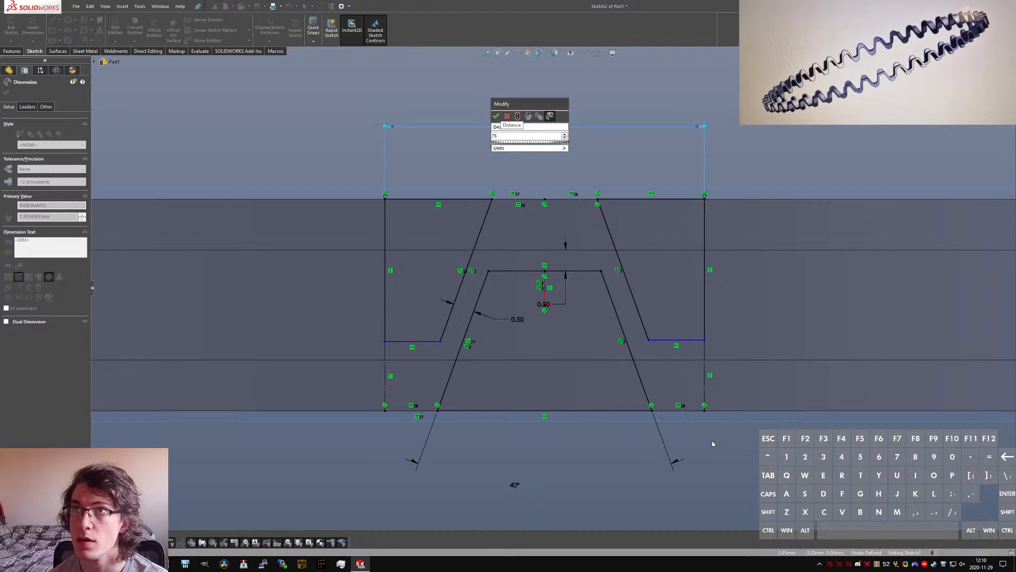
text(mm *)
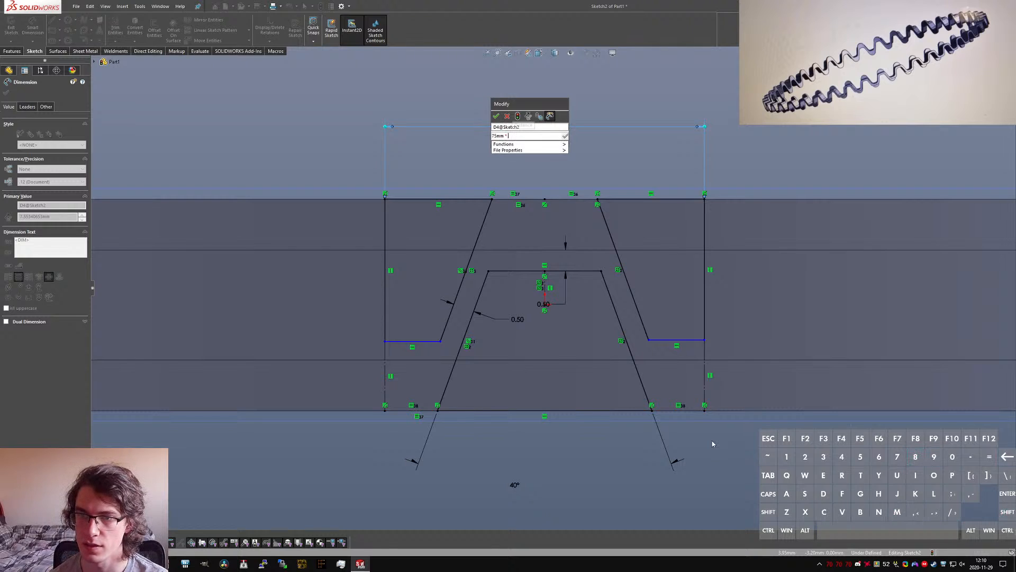
text( pi / (40))
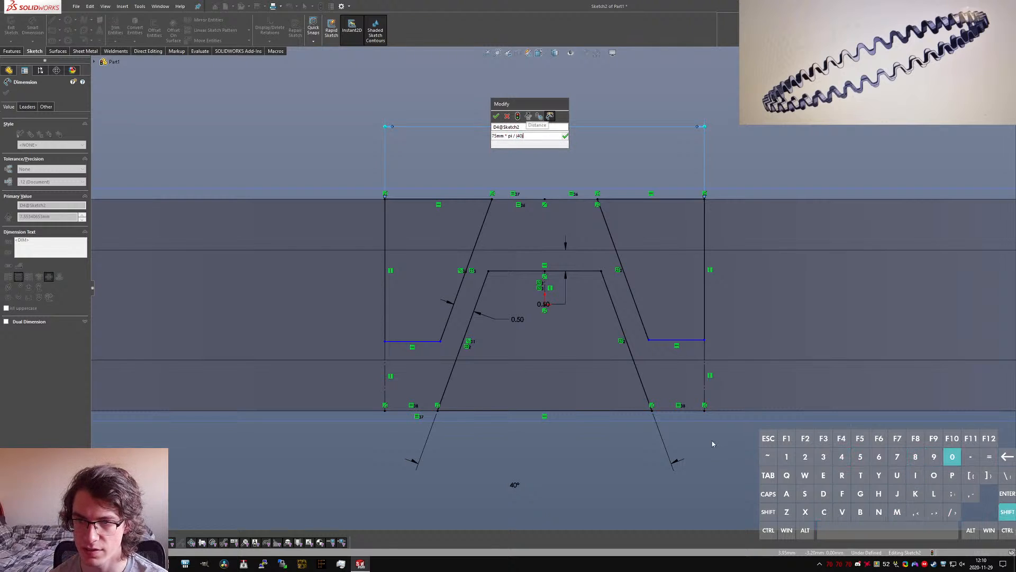
key(Return)
key(Escape)
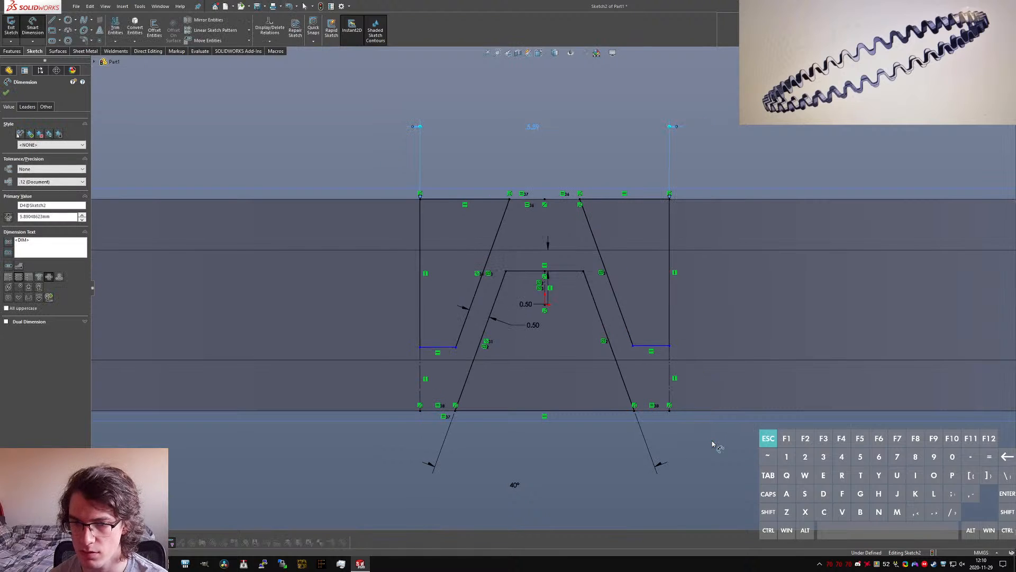
Step: Dimension the outer wave's lower left horizontal line 0.5 mm above the band's lower inner edge
click(440, 348)
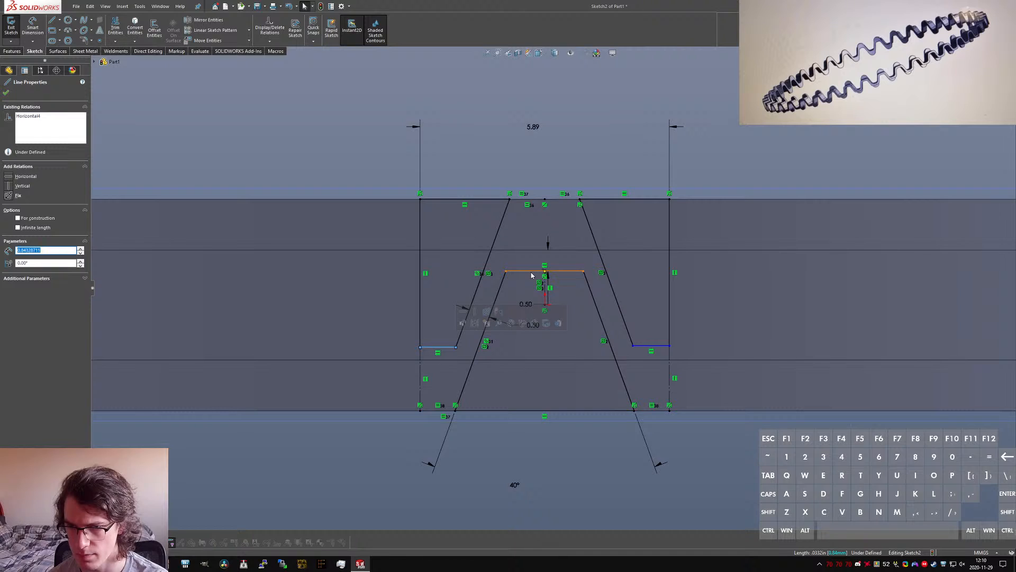
click(488, 481)
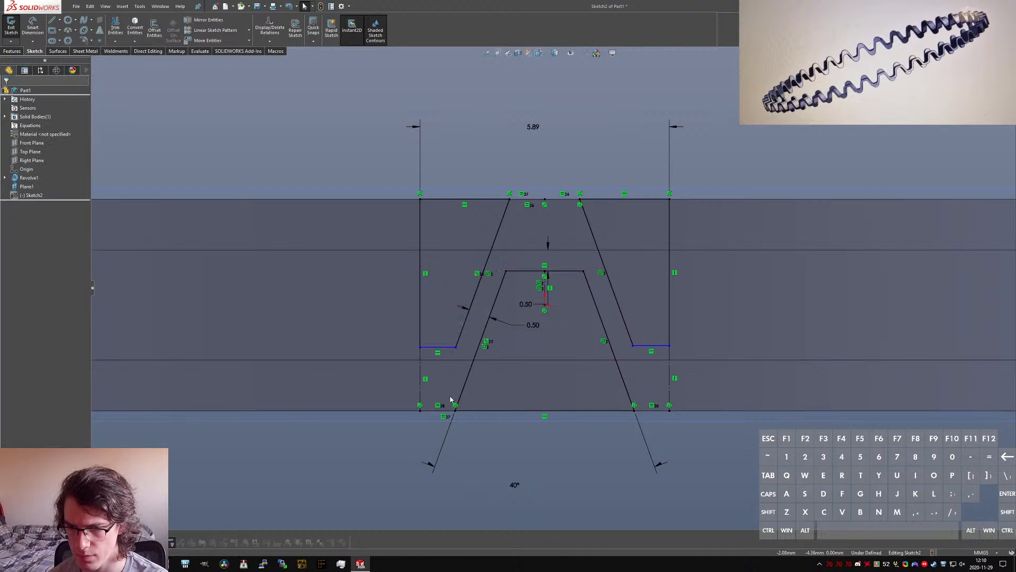
click(448, 348)
click(454, 360)
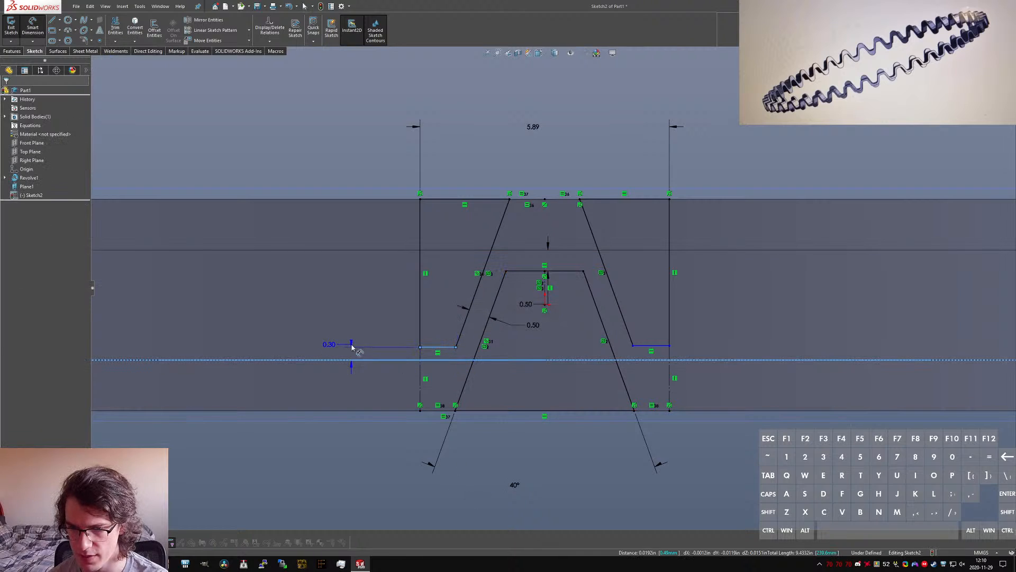
click(479, 390)
text(0.5)
key(Return)
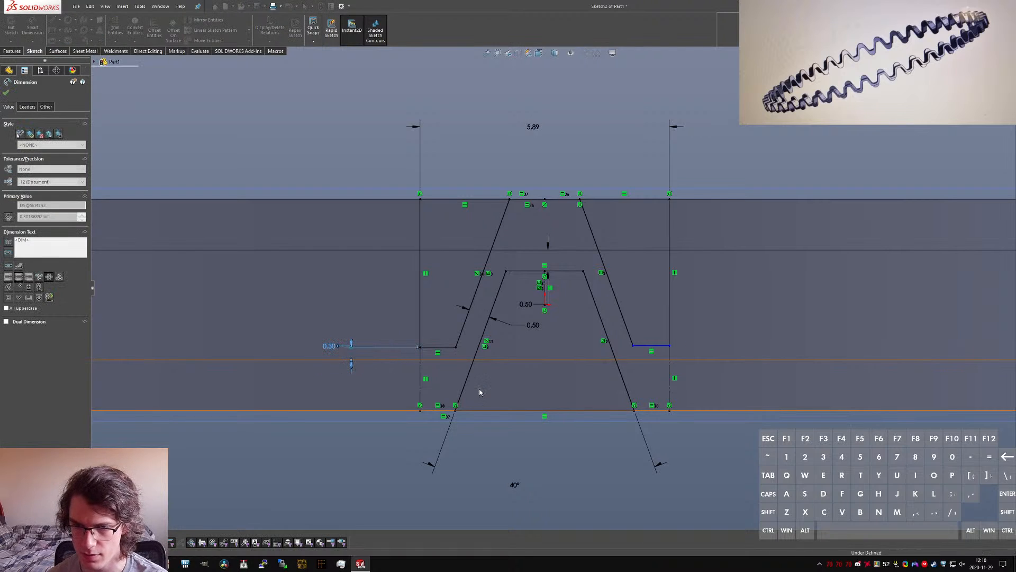
Step: Make the outer wave's lower left and lower right horizontal lines collinear and exit the sketch
click(654, 346)
ctrl+click(440, 338)
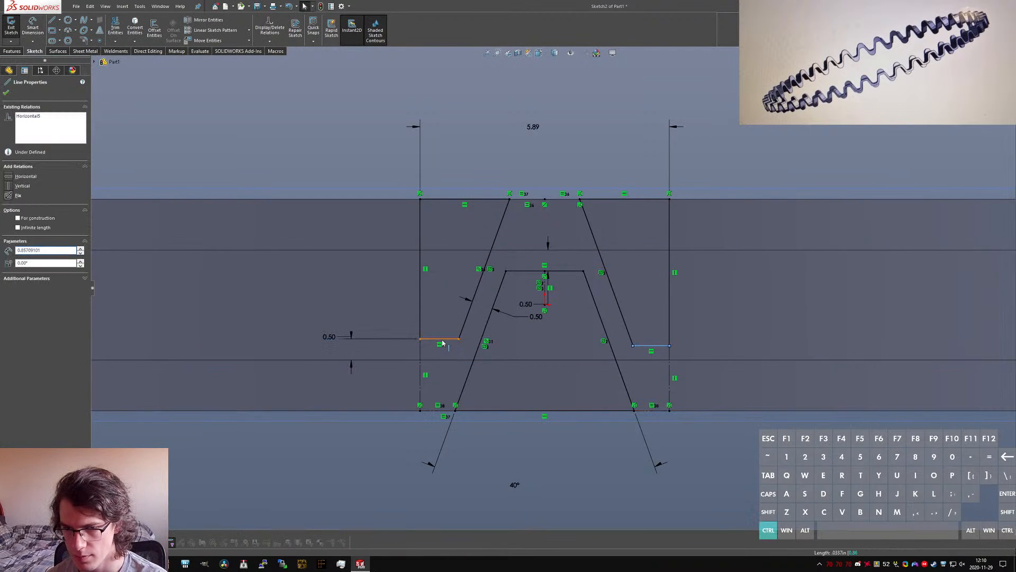
click(8, 239)
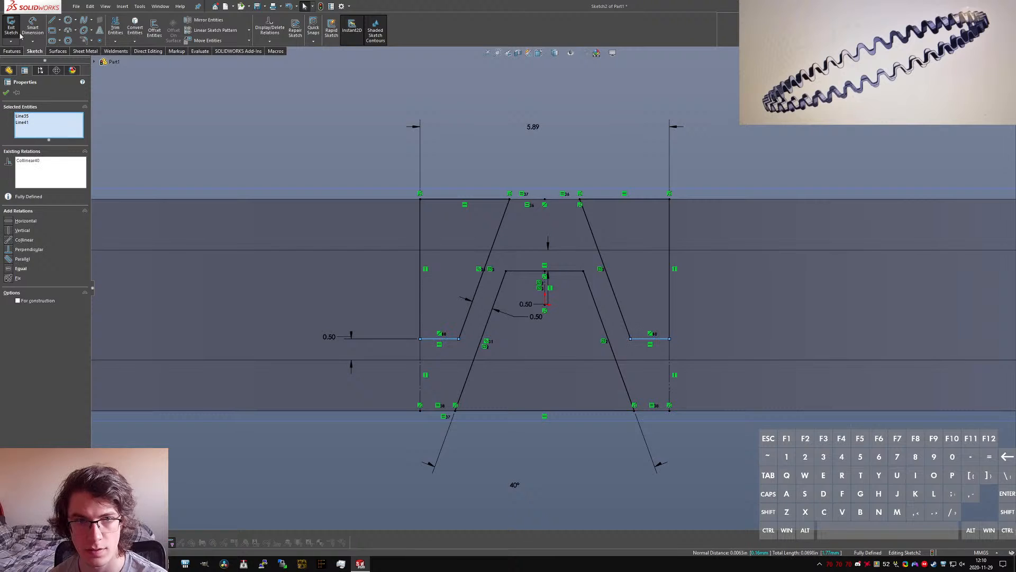
click(14, 33)
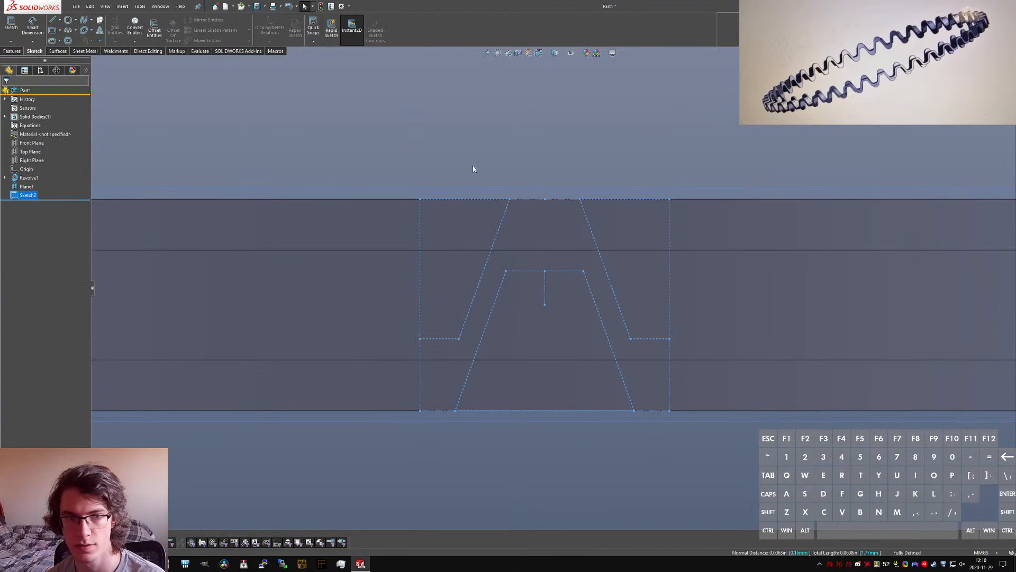
Step: Wrap the wave sketch onto the ring's inner cylindrical face as a 4 mm deboss using the analytical method
middle_drag(472, 165, 536, 192)
key(s)
key(r)
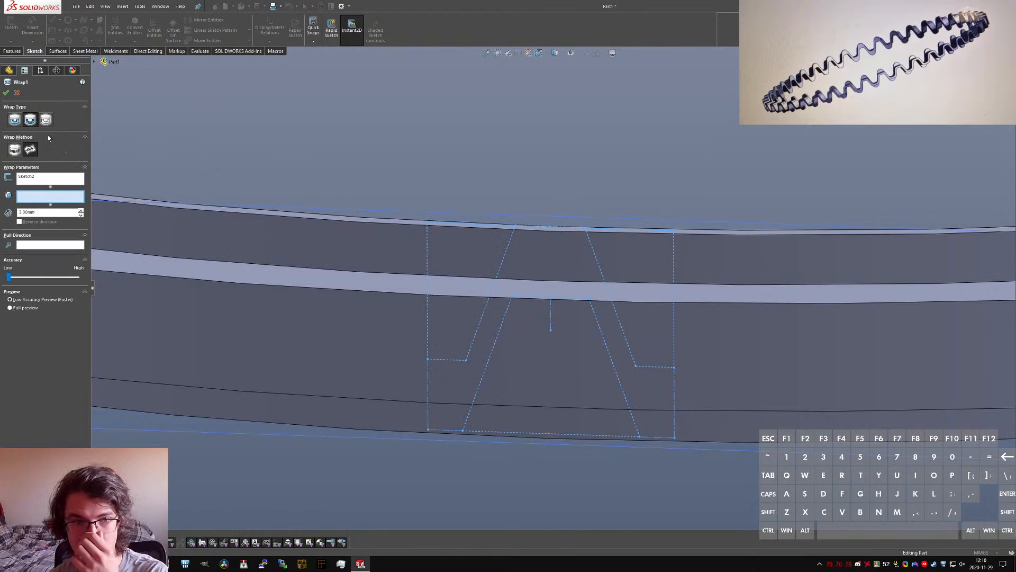
double_click(44, 213)
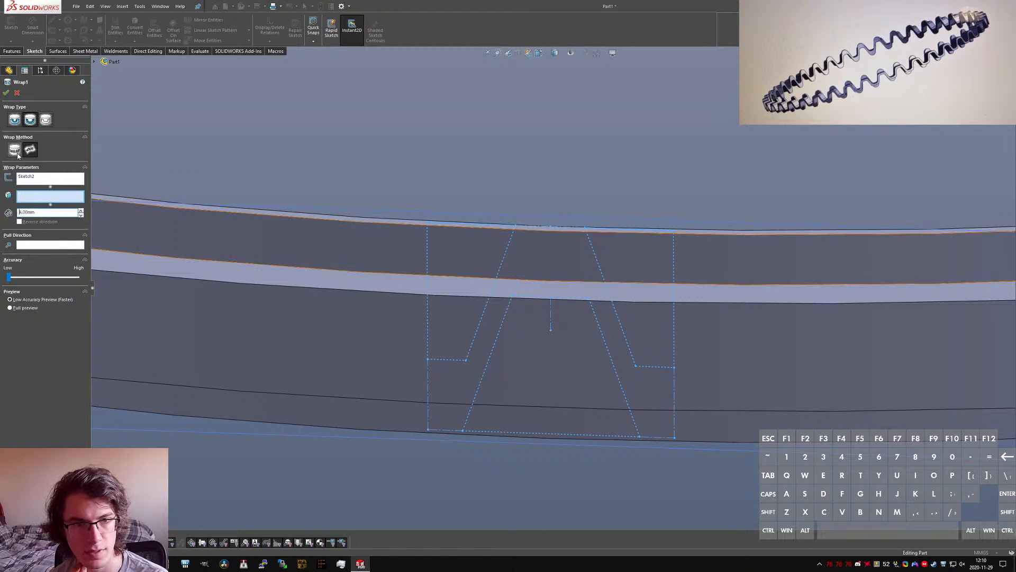
click(15, 150)
middle_drag(235, 229, 597, 287)
click(623, 252)
key(f)
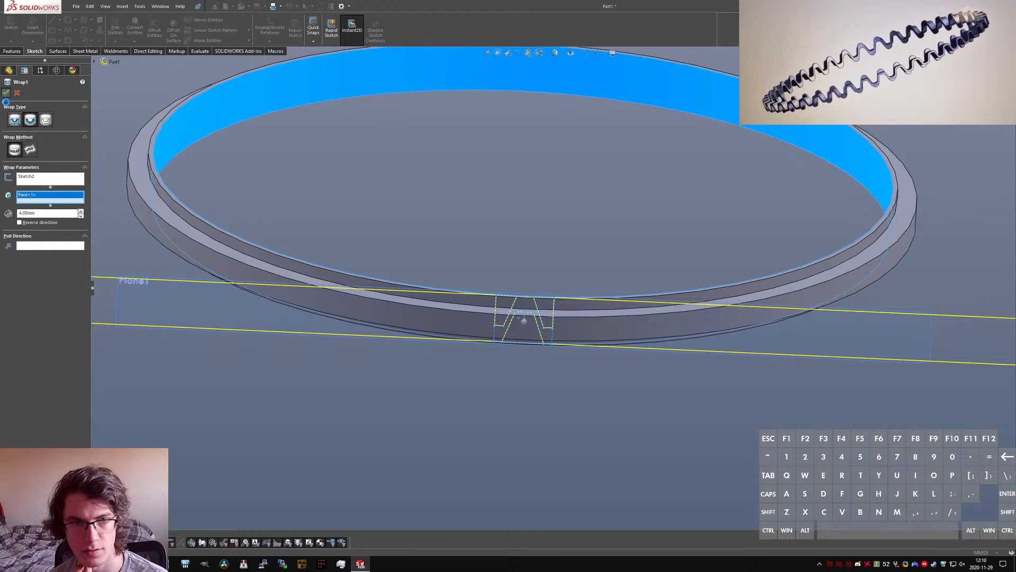
click(6, 92)
Step: Examine the wrapped wave cutout and measure the angle between its two vertical end faces
mouse_move(468, 280)
middle_down()
mouse_move(521, 237)
mouse_move(508, 280)
middle_up()
scroll(473, 161, down, 6)
click(499, 204)
middle_drag(688, 272, 678, 211)
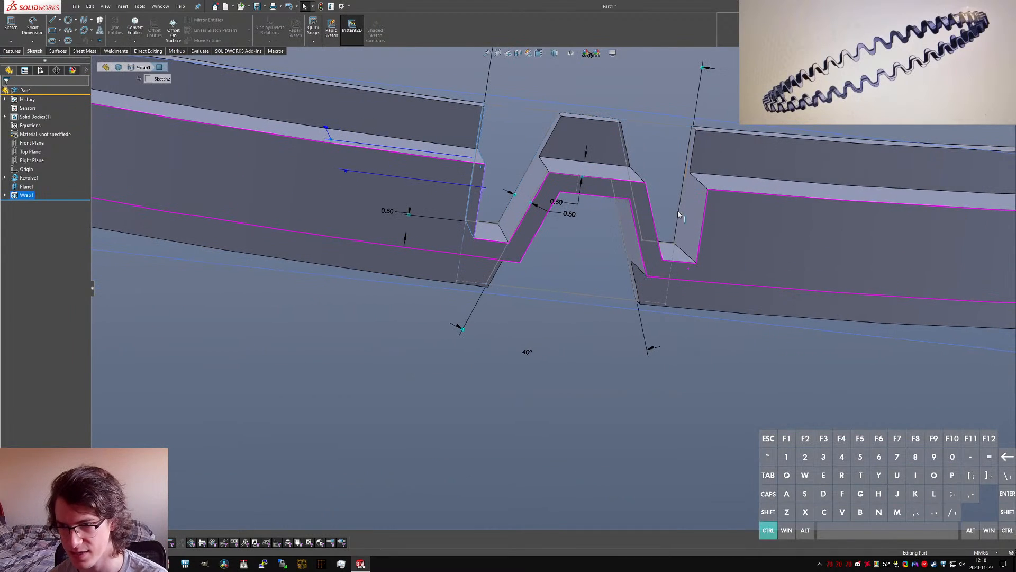
click(693, 220)
middle_drag(563, 157, 563, 245)
scroll(560, 253, up, 3)
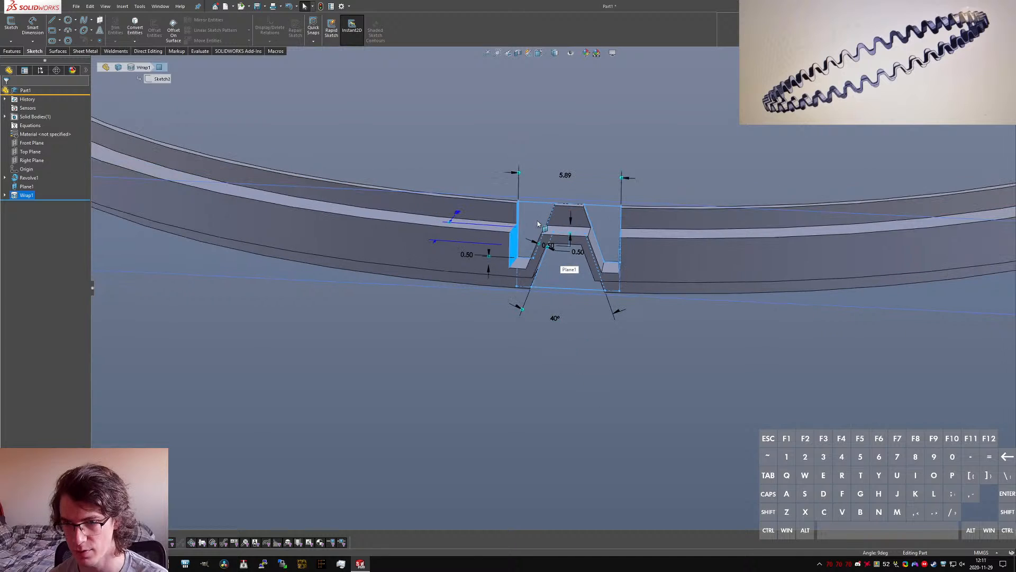
scroll(536, 66, down, 3)
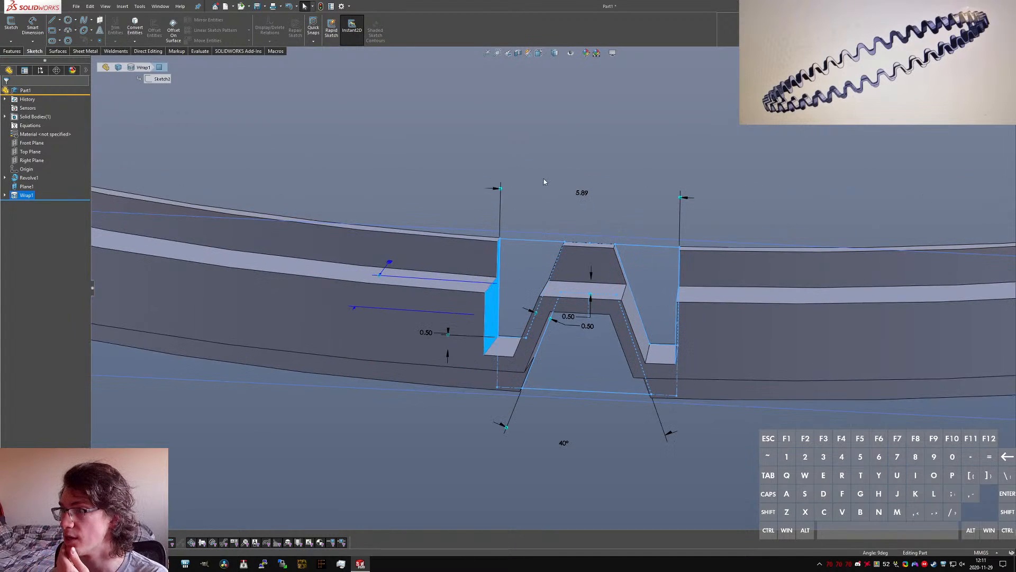
click(617, 483)
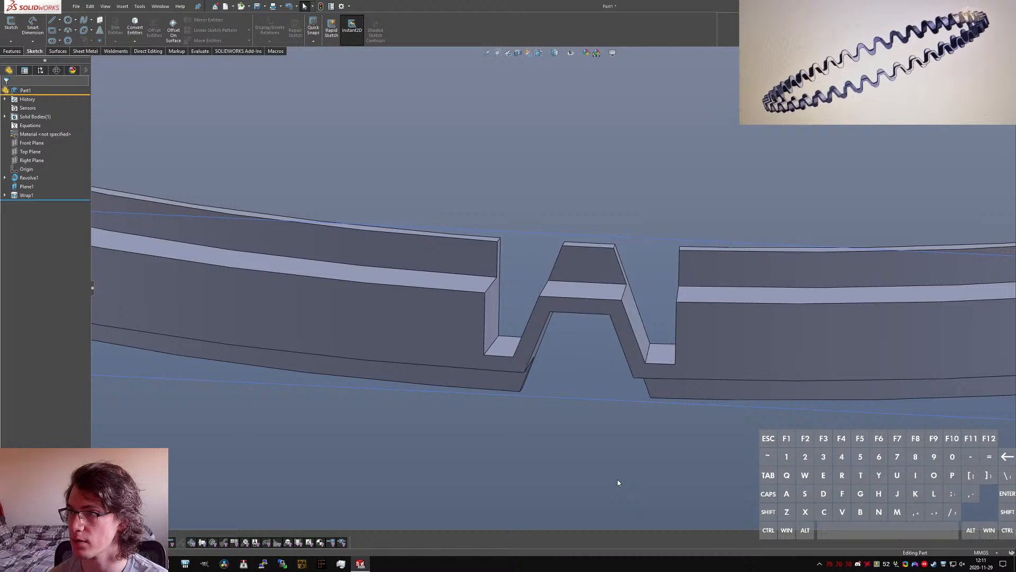
key(c)
middle_drag(378, 266, 256, 296)
click(417, 274)
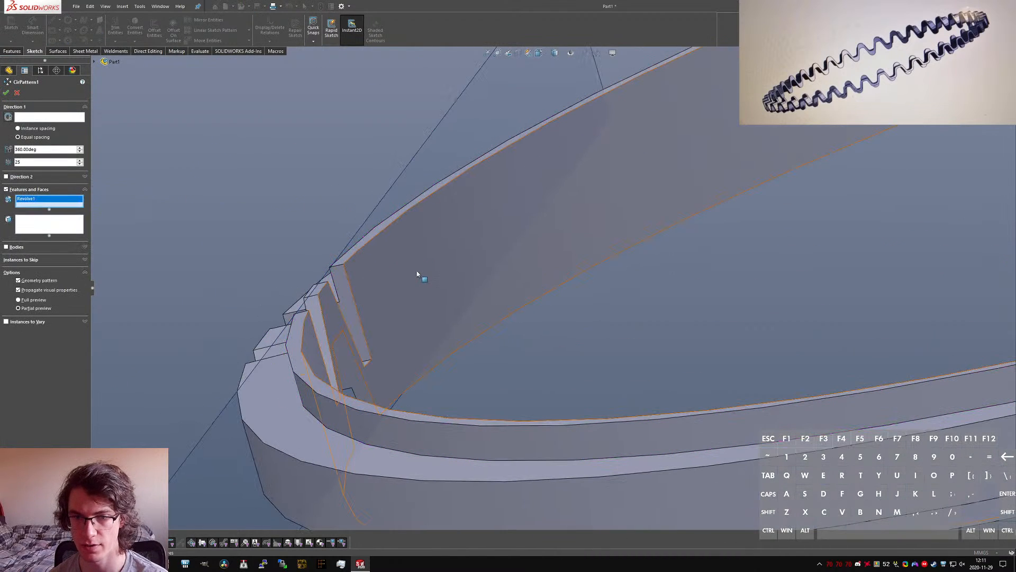
click(51, 199)
key(Delete)
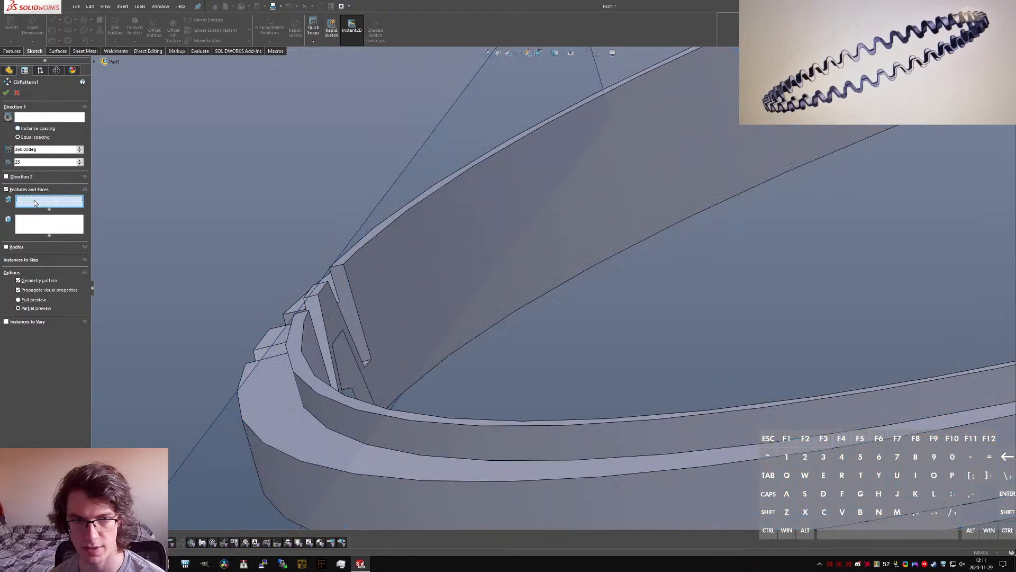
click(45, 117)
click(534, 274)
click(49, 202)
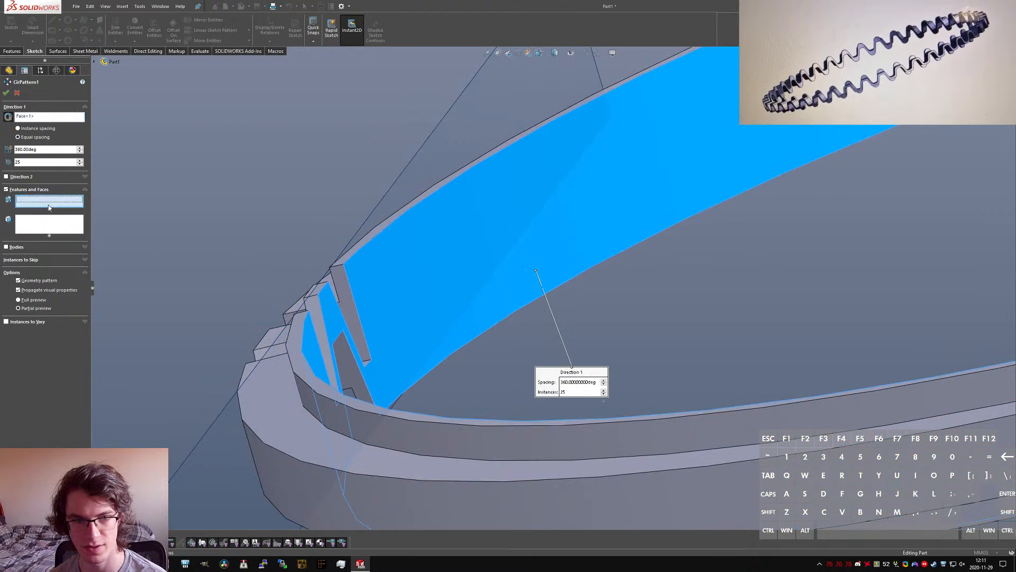
click(345, 300)
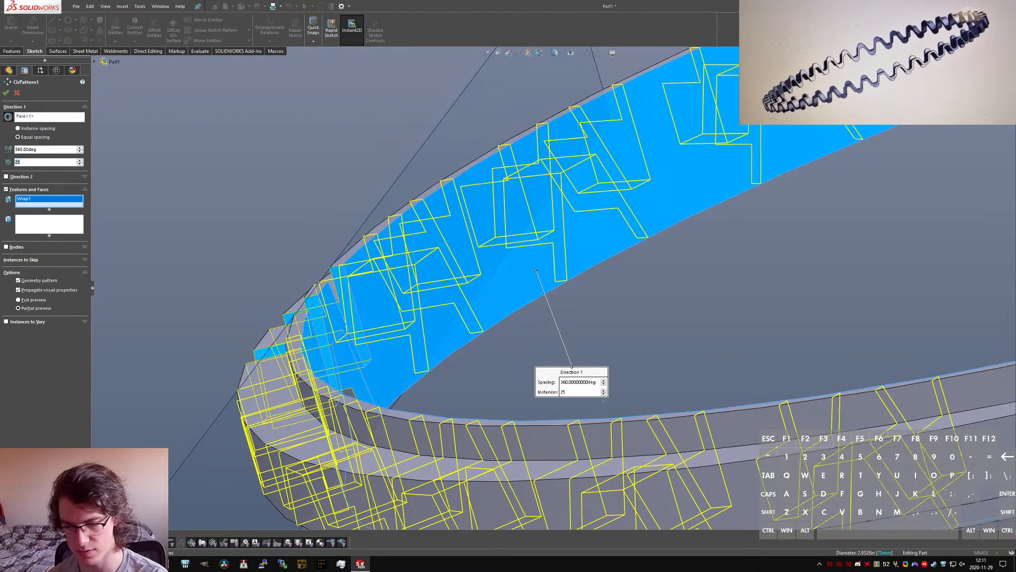
text(=)
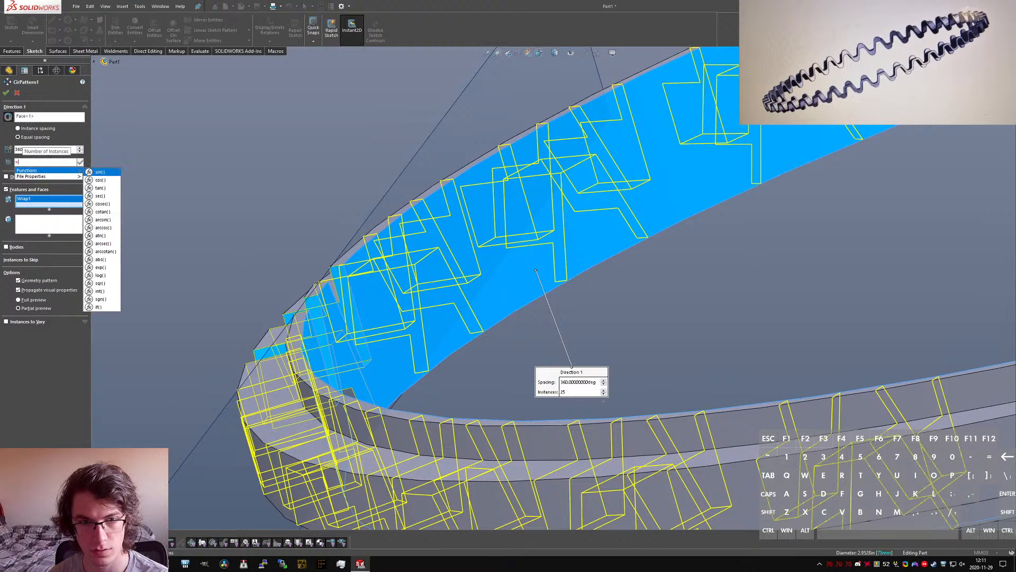
key(Escape)
key(Escape)
Step: Add a global variable N with the value 40 to the part's equations
click(5, 195)
click(28, 203)
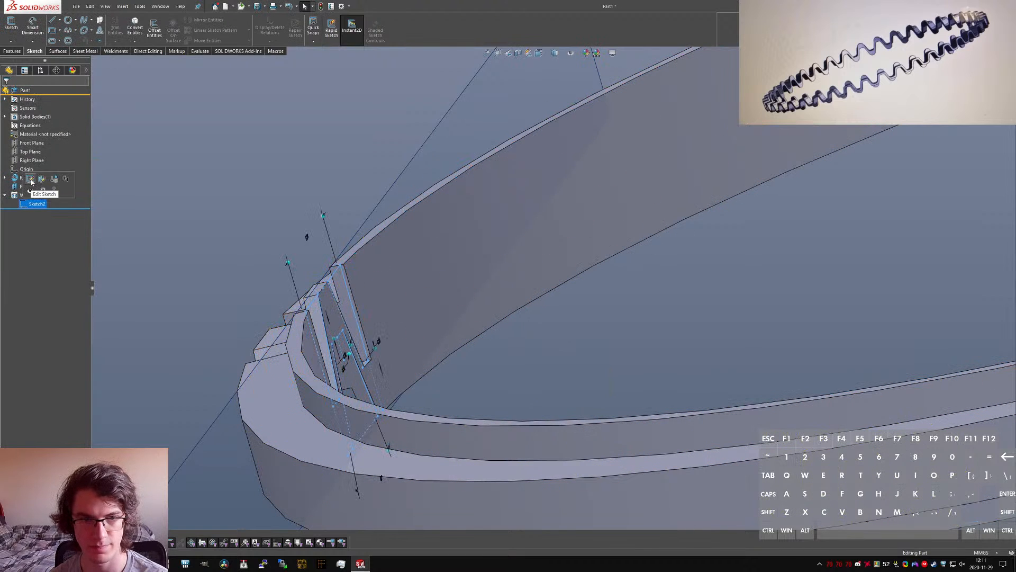
click(30, 179)
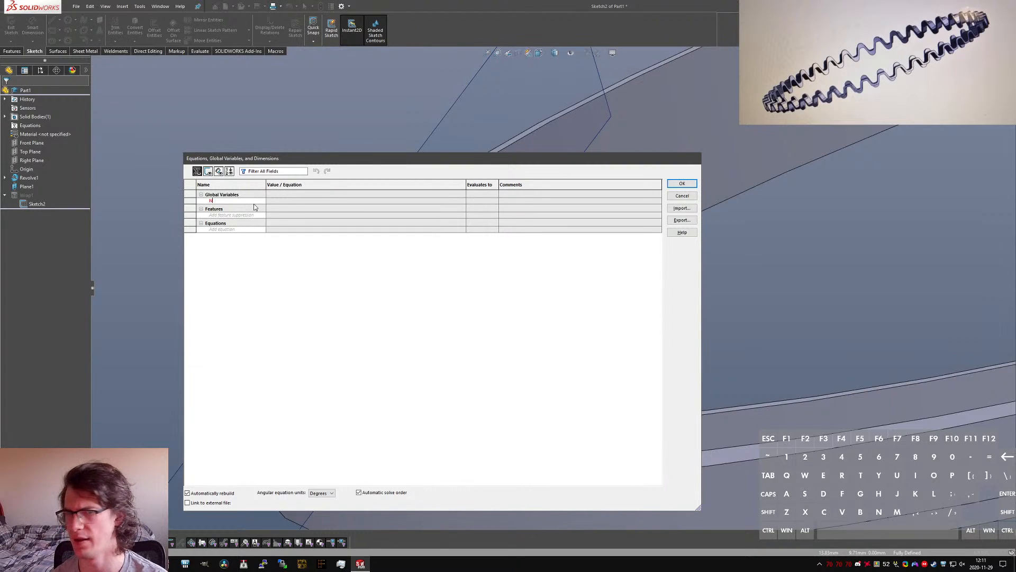
key(Tab)
text(40)
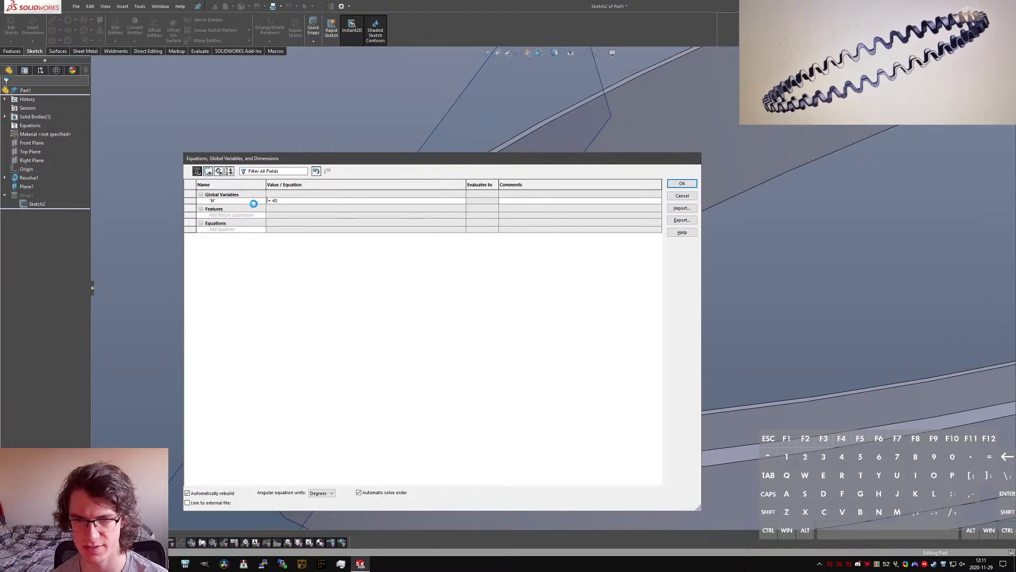
key(Return)
click(694, 183)
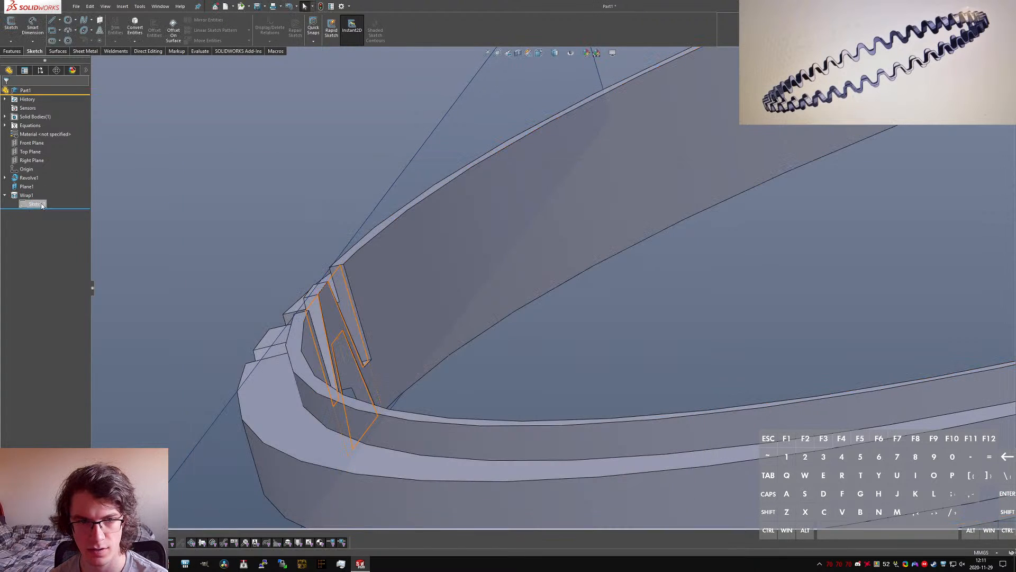
Step: Add a global variable ID with the value 75mm to the part's equations
click(35, 205)
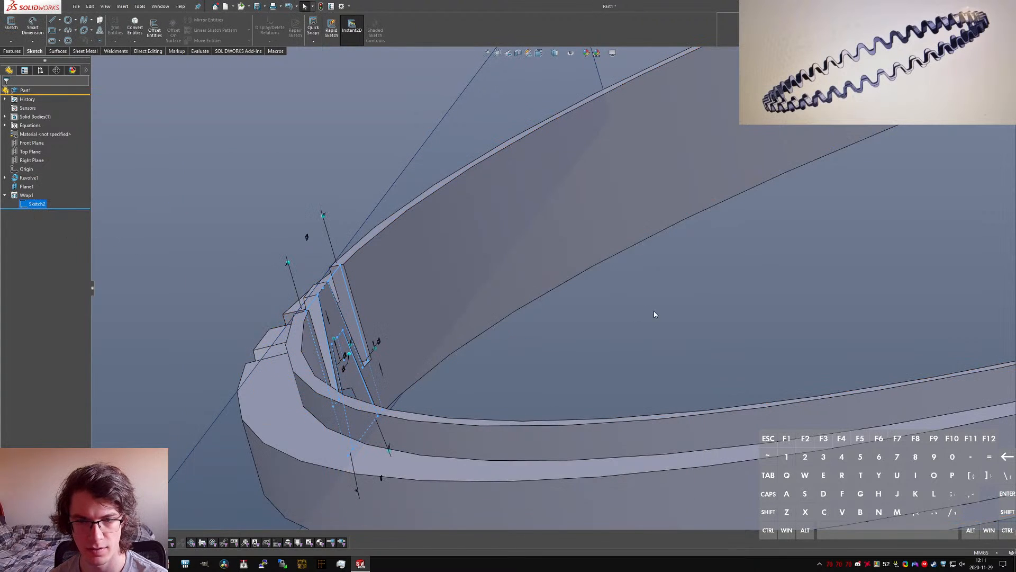
click(603, 253)
middle_drag(615, 350, 570, 284)
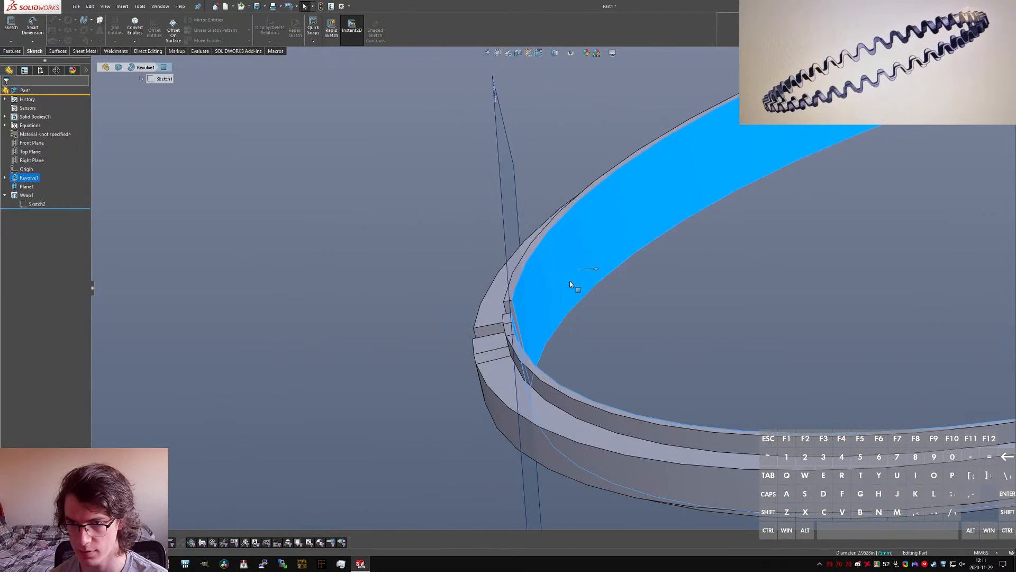
double_click(26, 126)
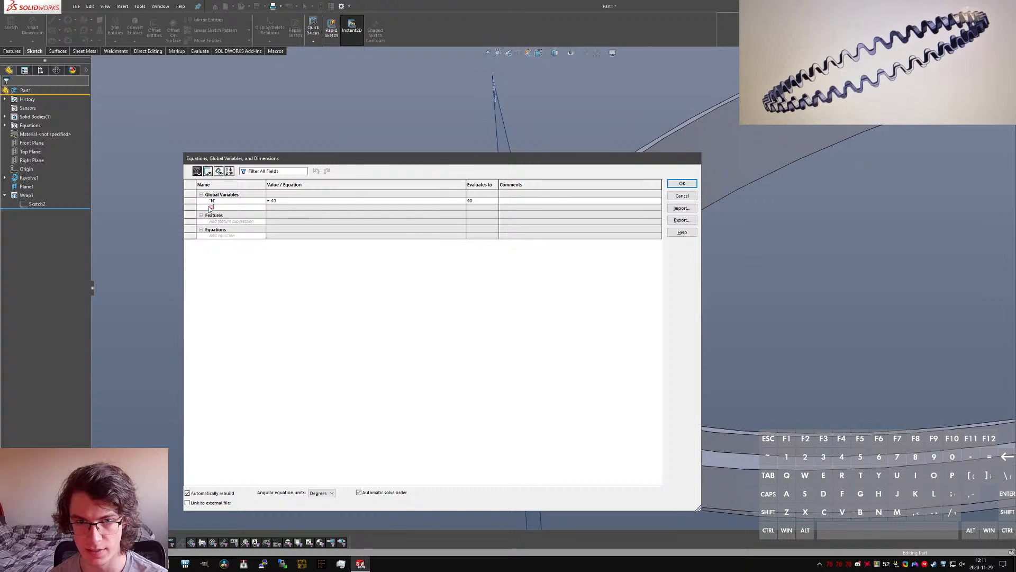
key(Tab)
text(75mm)
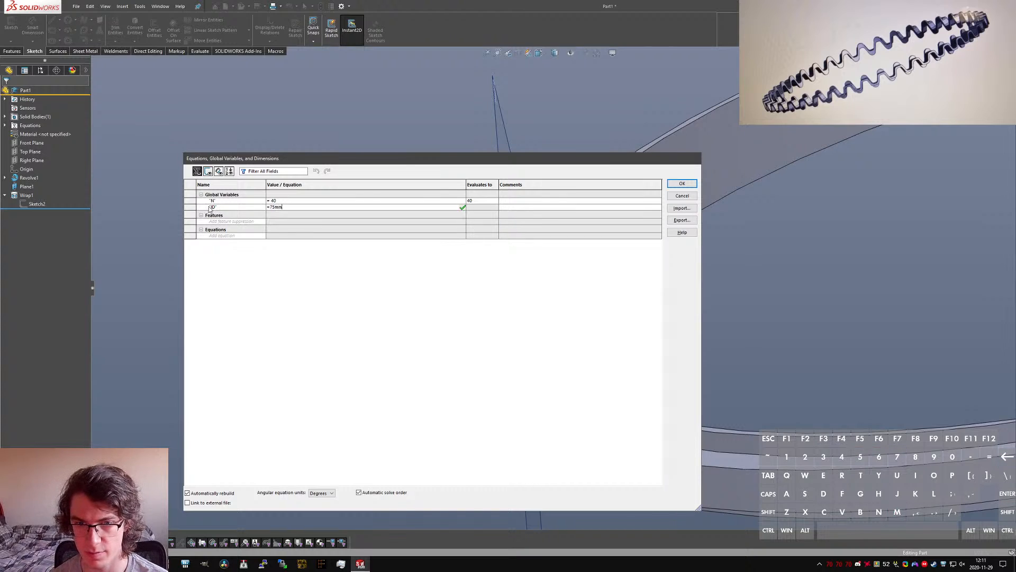
key(Tab)
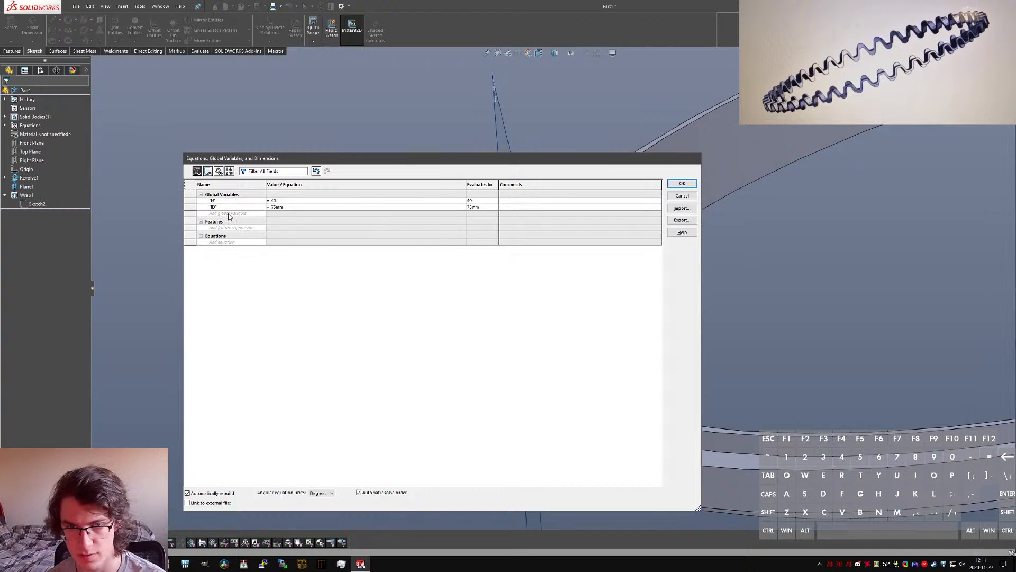
Step: Add a global variable Width defined as "ID"*pi/"N" and accept the equations
text(Width)
key(Tab)
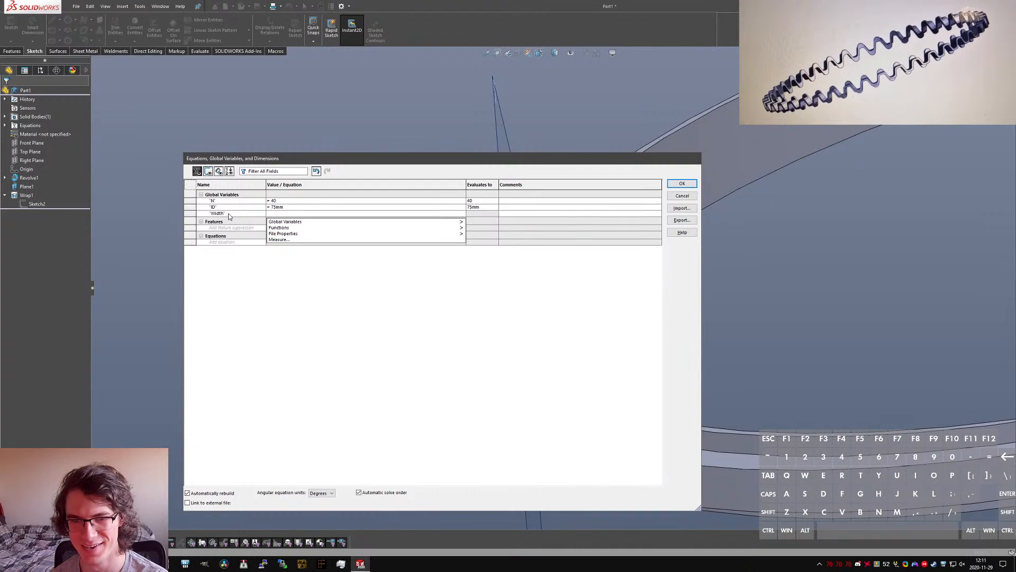
text(")
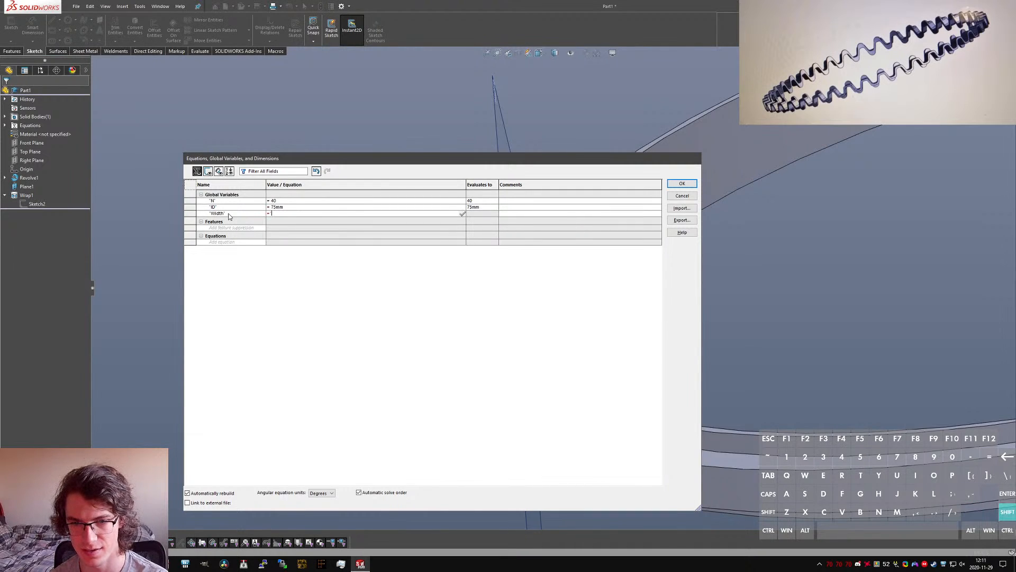
text(ID"")
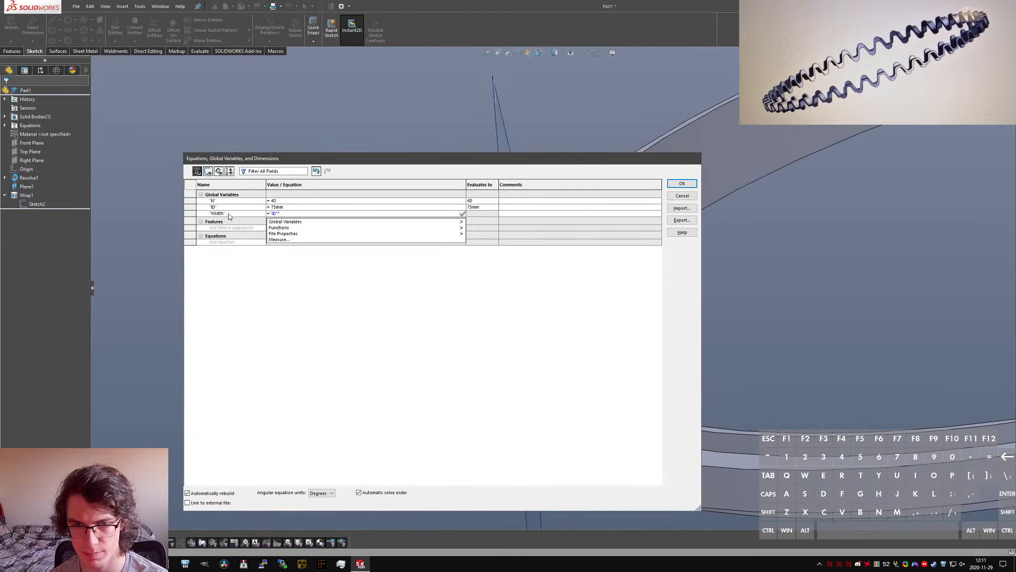
text(pi)
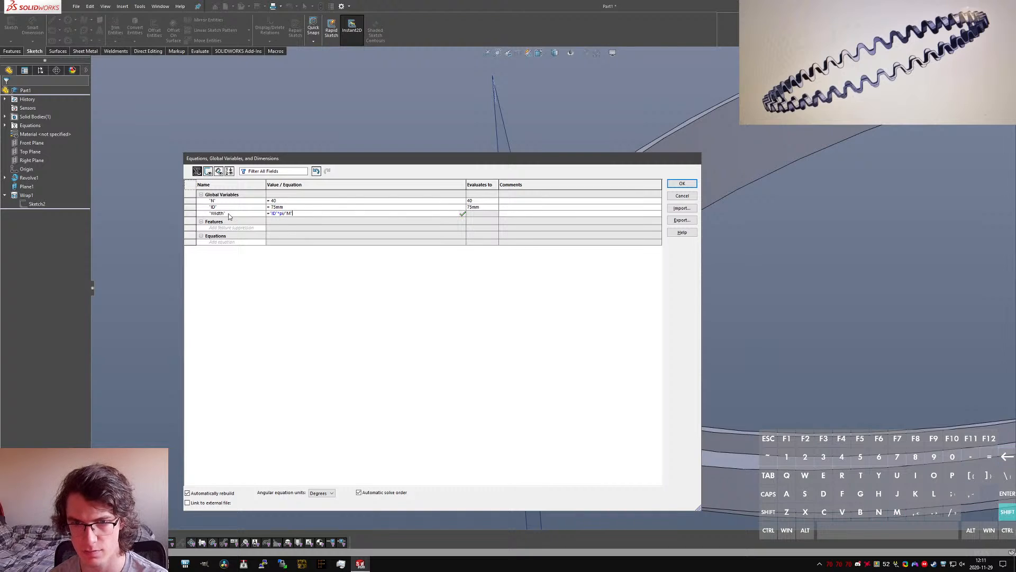
text(/"N")
key(Return)
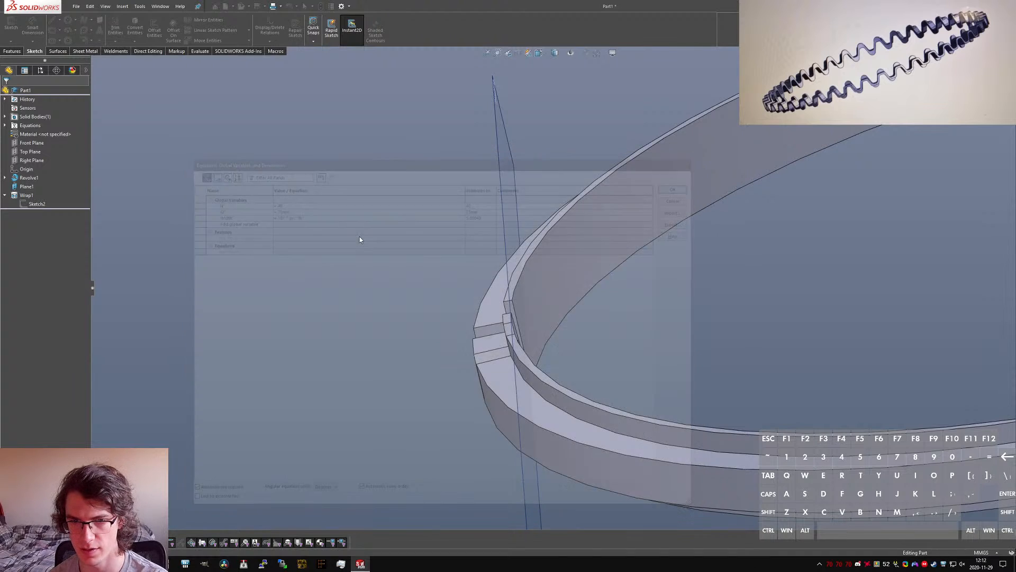
Step: Link the overall width dimension of the wrapped wave sketch to the global variable with ="Width"
middle_drag(483, 352, 521, 323)
click(435, 343)
double_click(444, 345)
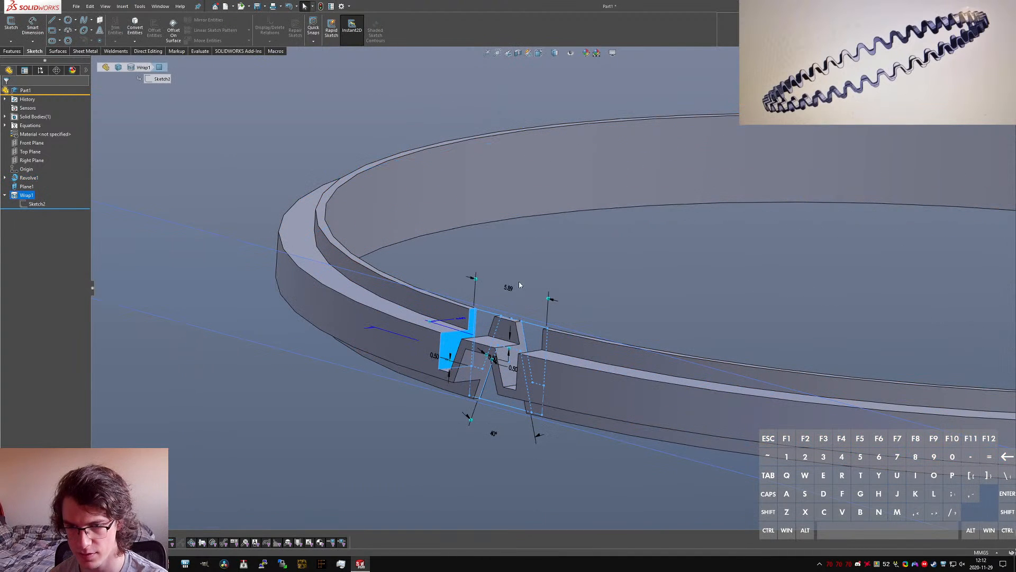
double_click(508, 286)
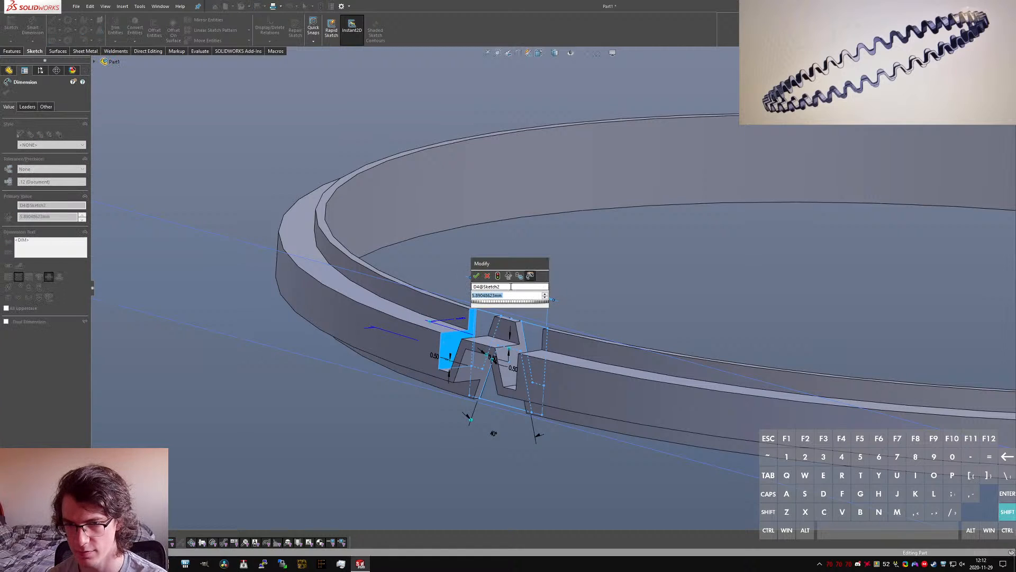
text("pitch")
key(Return)
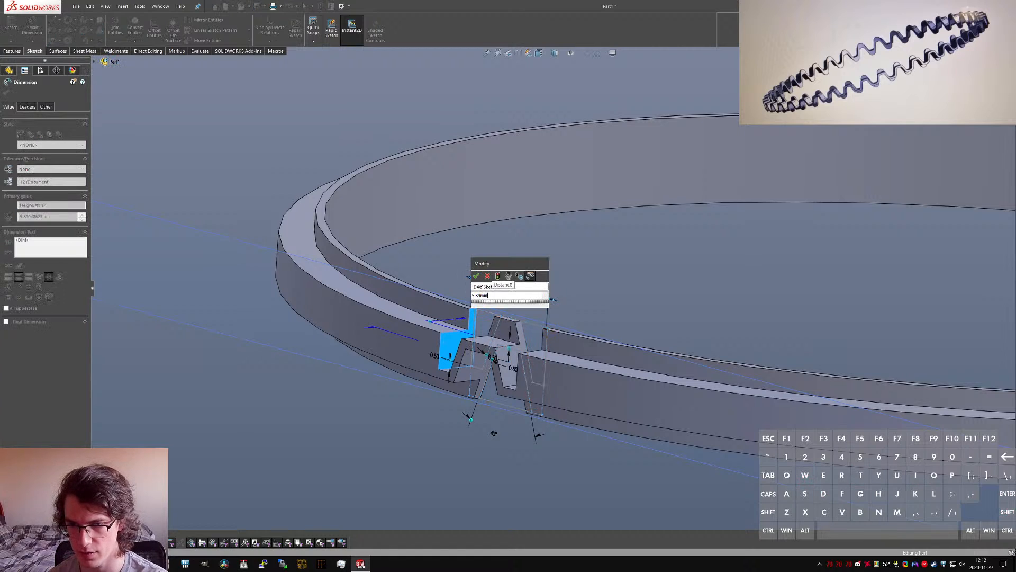
key(Return)
double_click(511, 290)
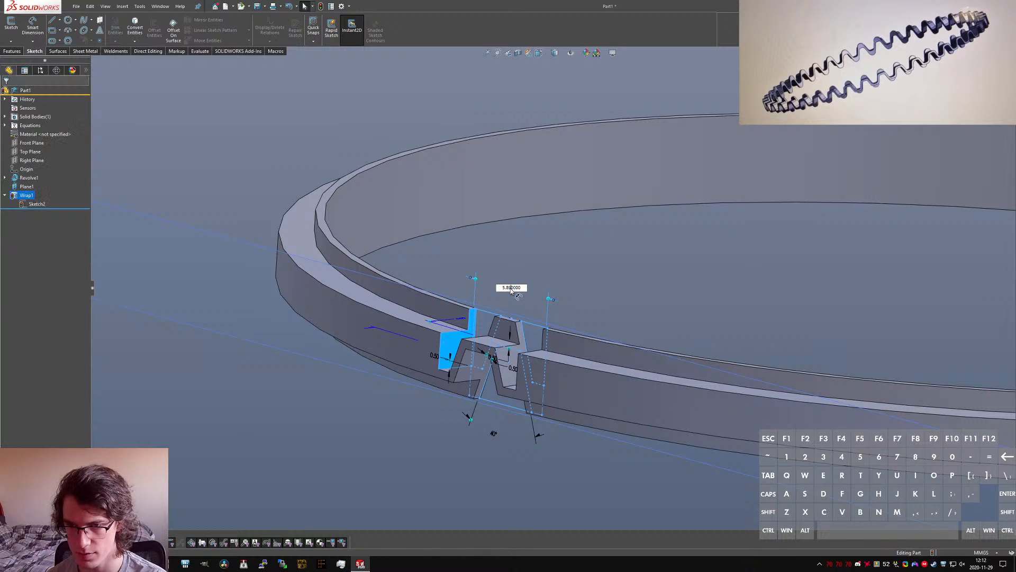
double_click(508, 287)
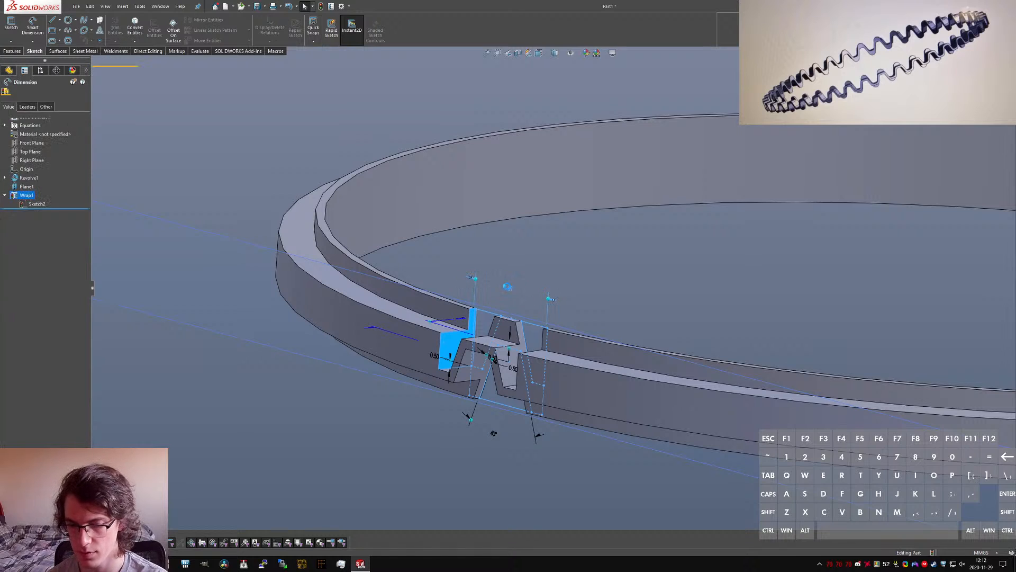
text(="Width")
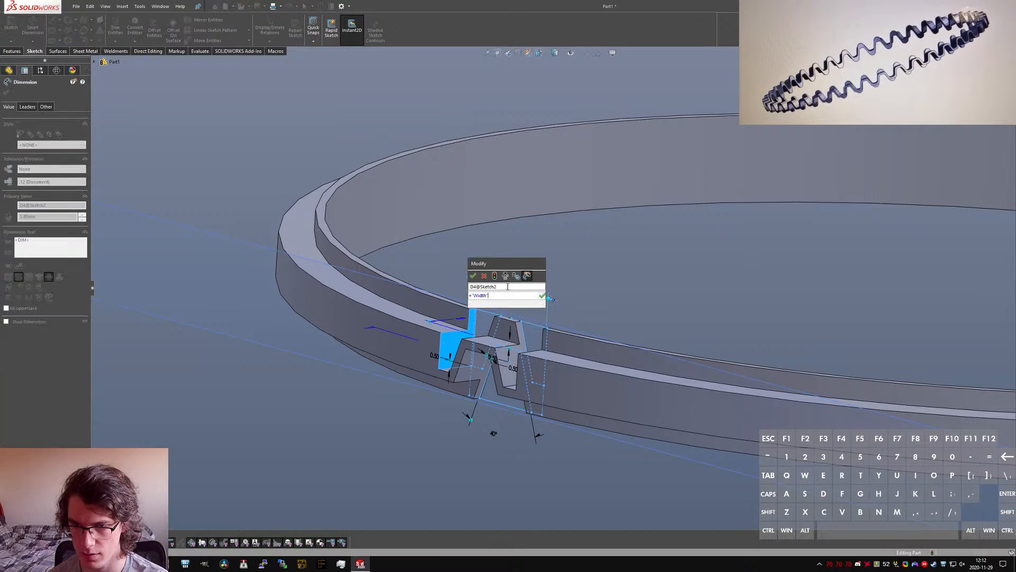
key(Return)
click(471, 279)
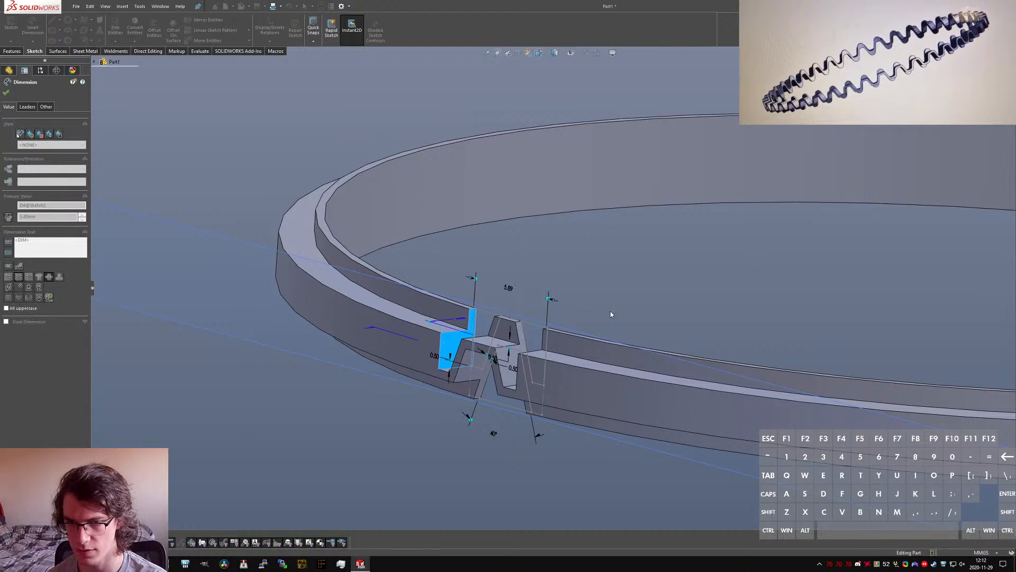
click(594, 297)
Step: Link the revolved ring's inner diameter dimension to the global variable with ="ID"
middle_drag(552, 308, 473, 275)
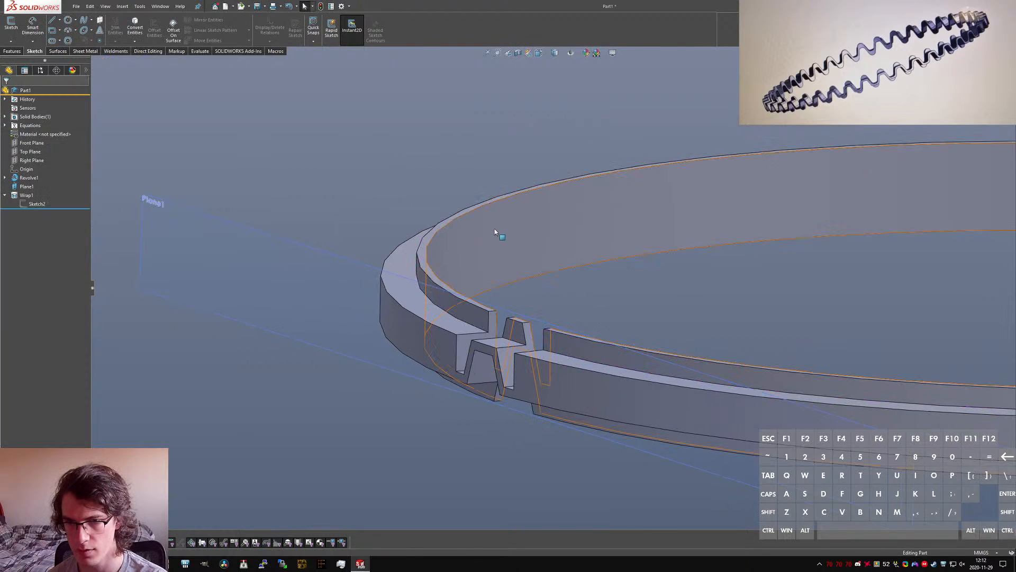
click(500, 231)
scroll(499, 231, up, 4)
middle_drag(503, 233, 521, 264)
double_click(861, 369)
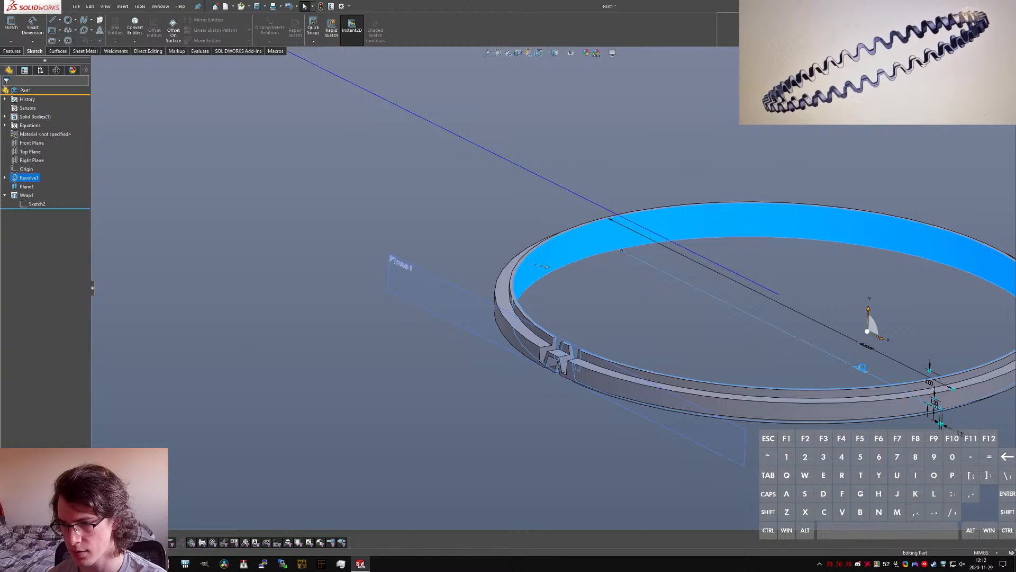
text(="ID)
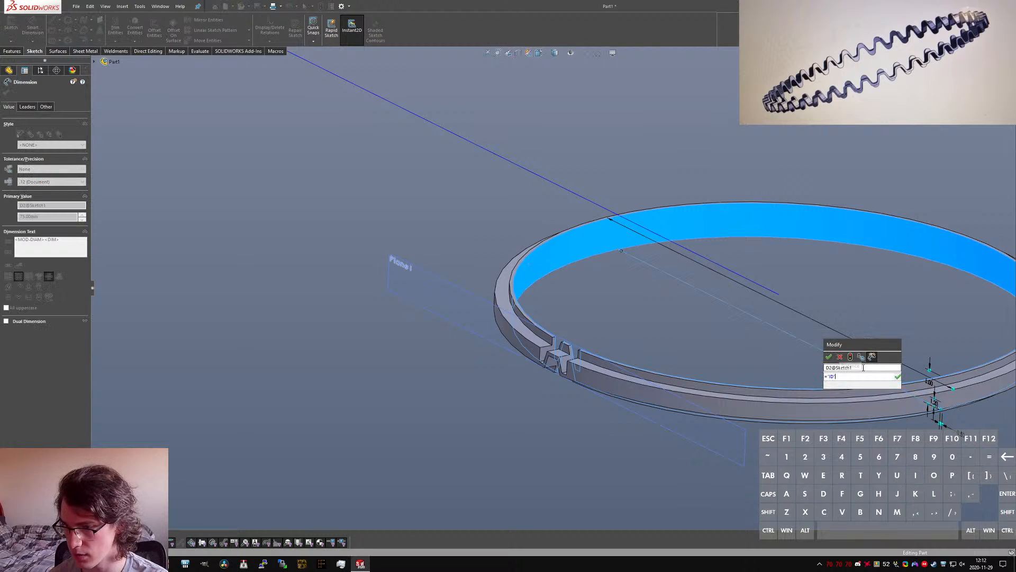
key(Return)
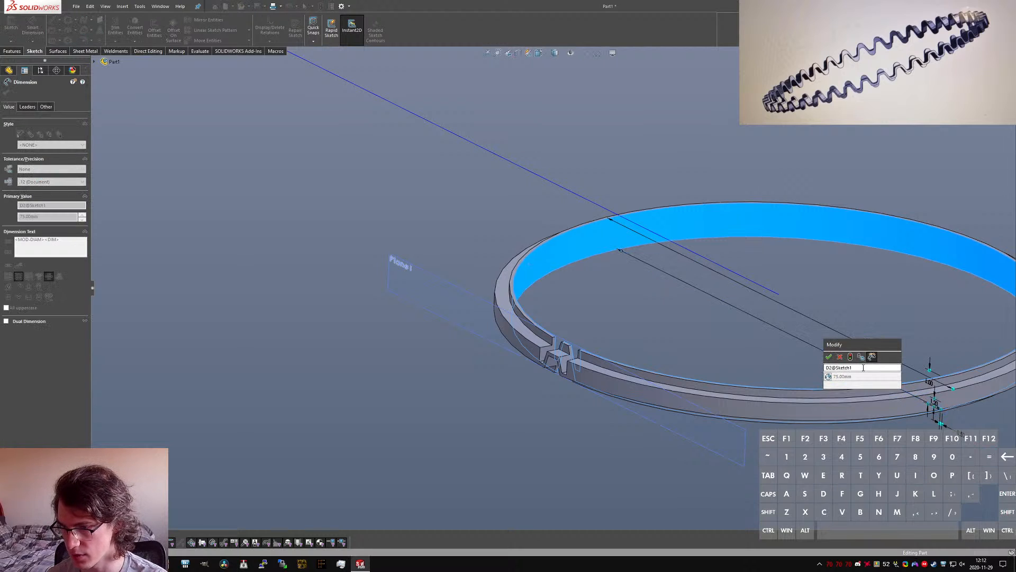
click(829, 356)
click(5, 93)
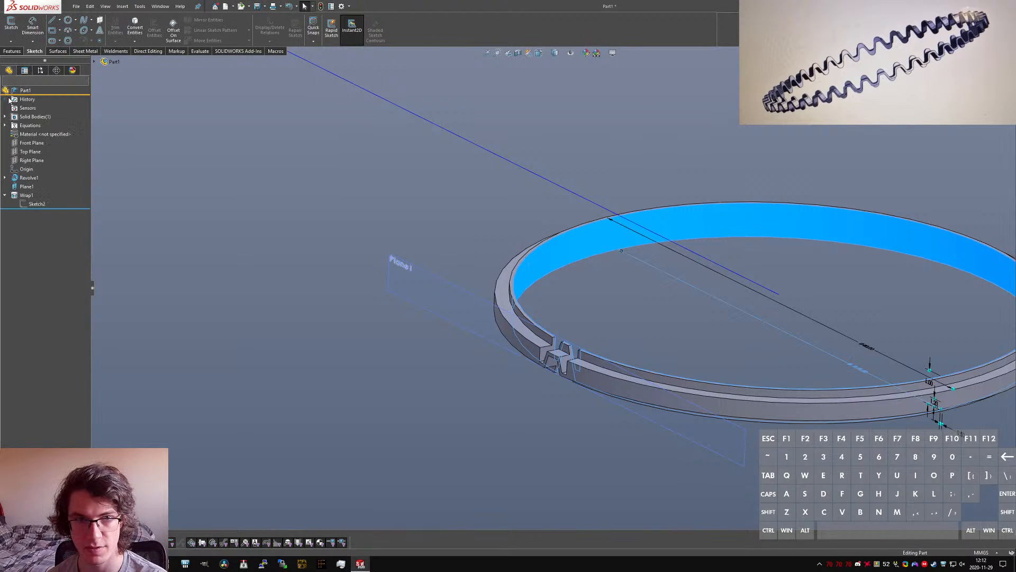
Step: In the ring's profile sketch, replace the outer diameter dimension with a 2.50 mm dimension between the inner and outer vertical edges
click(4, 178)
click(25, 186)
click(28, 160)
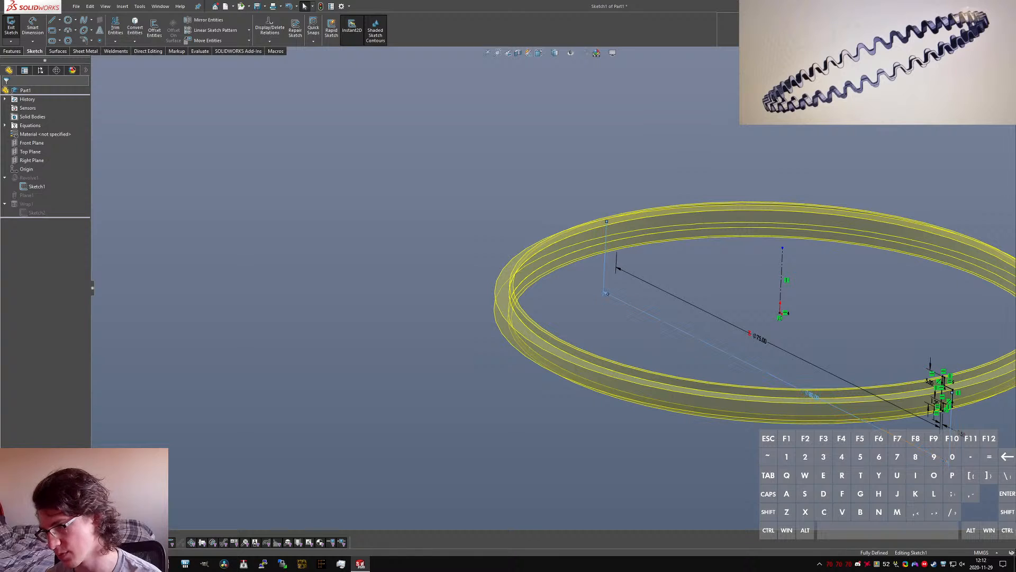
key(ctrl+8)
scroll(805, 351, down, 5)
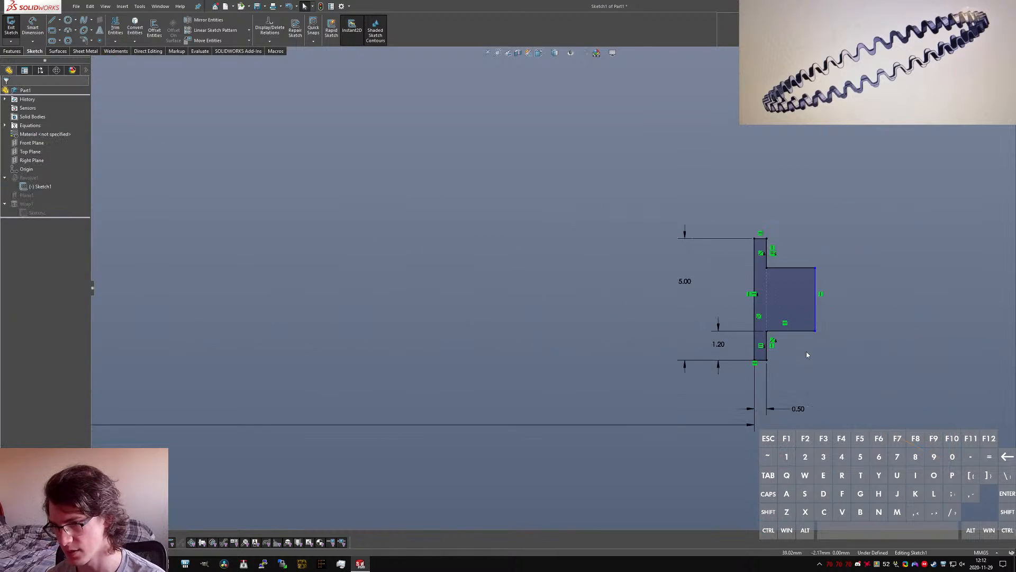
click(775, 287)
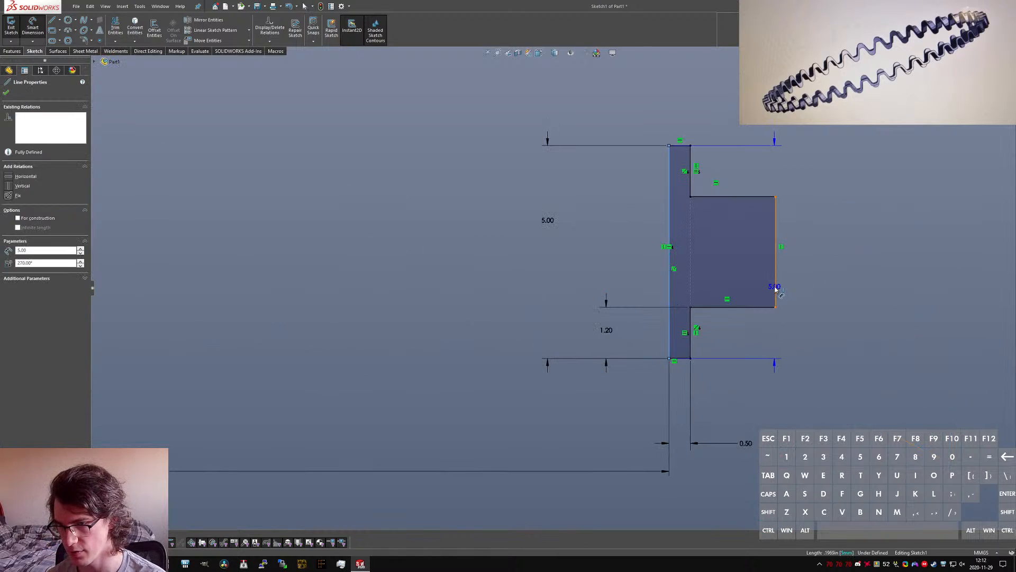
click(722, 494)
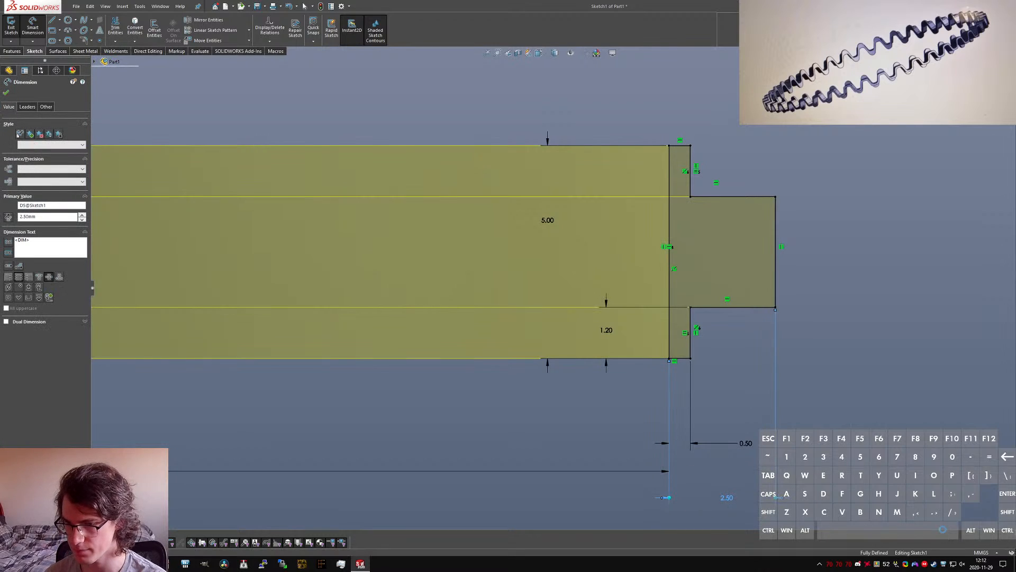
key(Escape)
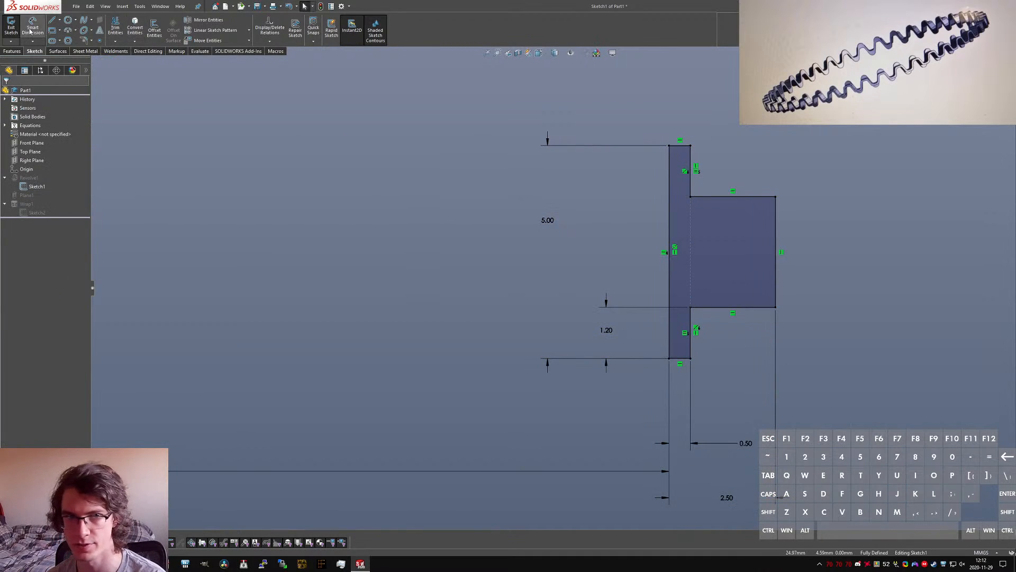
click(11, 26)
Step: Hide Plane1 from the model view
middle_drag(567, 269, 202, 348)
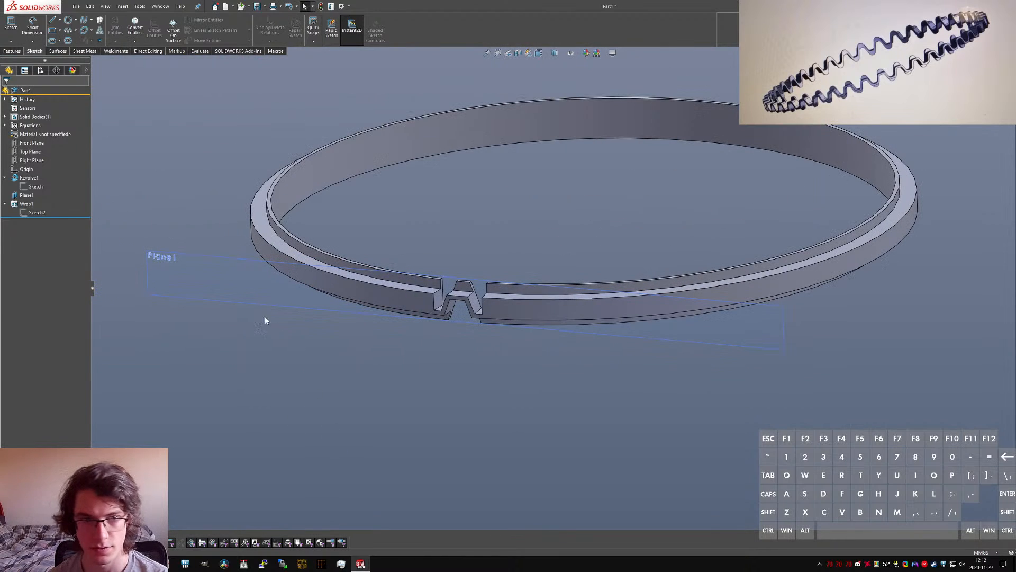
right_click(25, 195)
click(42, 180)
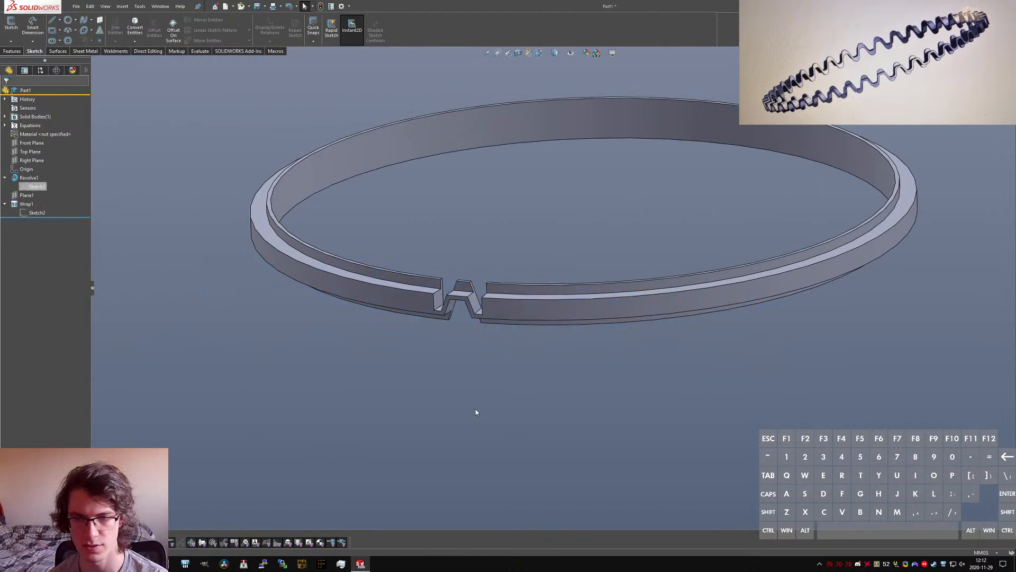
Step: Set up a circular pattern about the ring's inner cylindrical face, with the number of instances linked to ="N"
scroll(474, 286, down, 2)
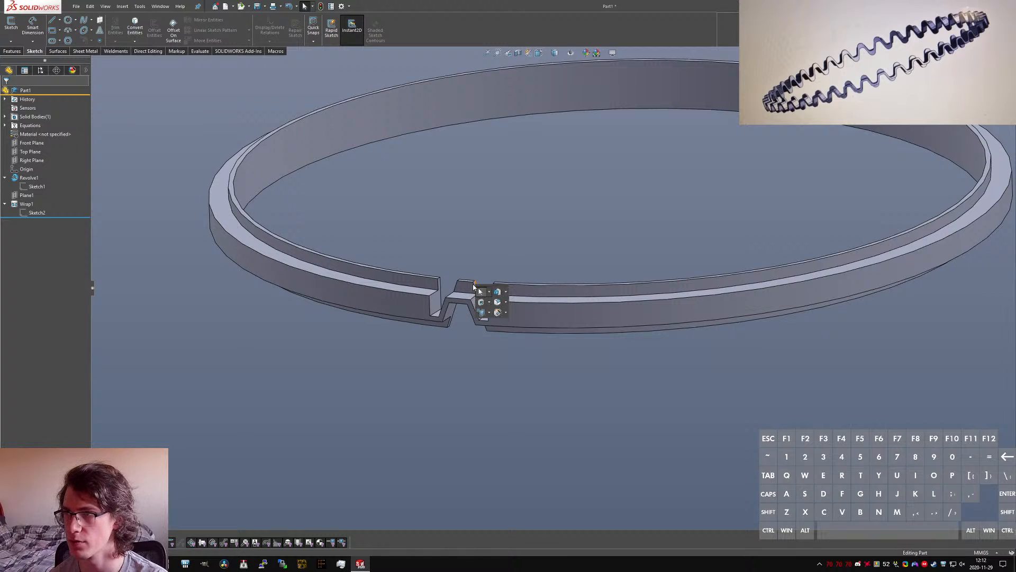
key(c)
key(Return)
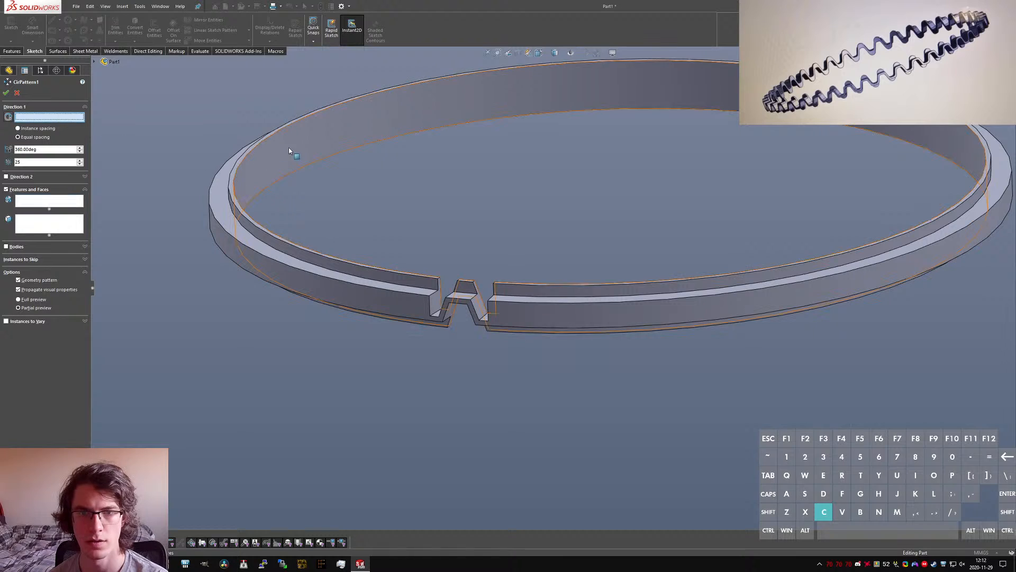
click(266, 159)
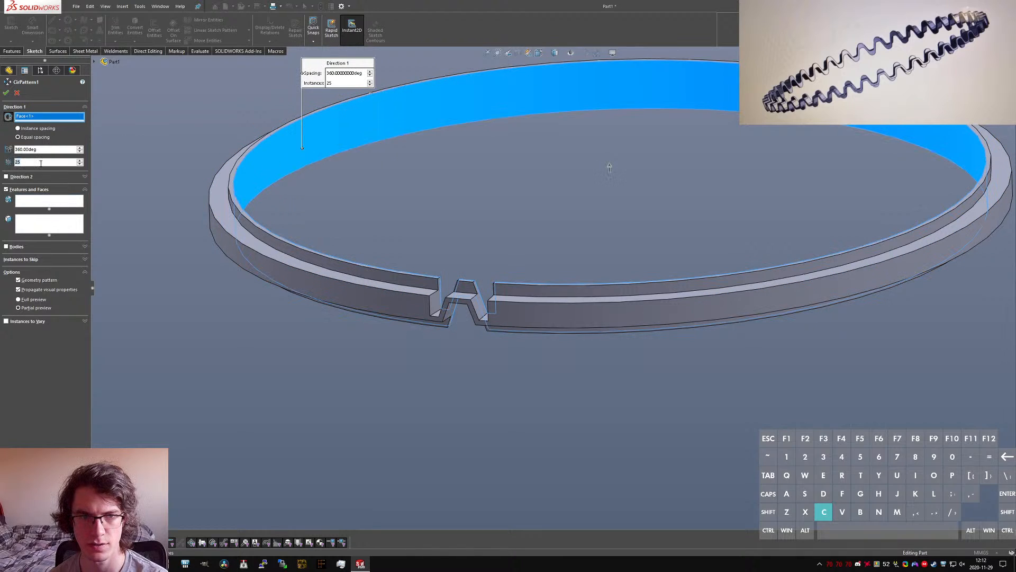
text(=)
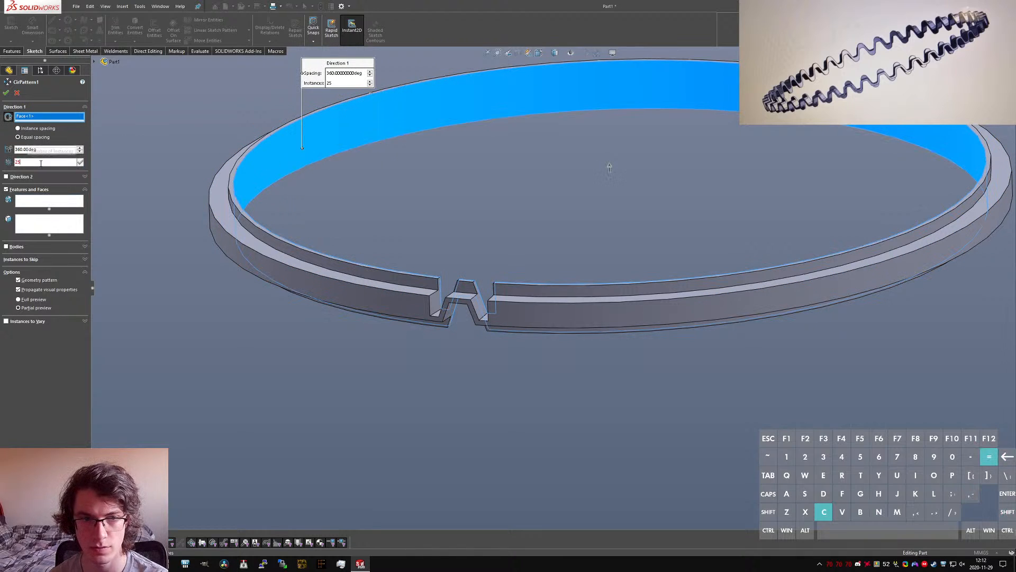
text(:)
key(BackSpace)
text(:)
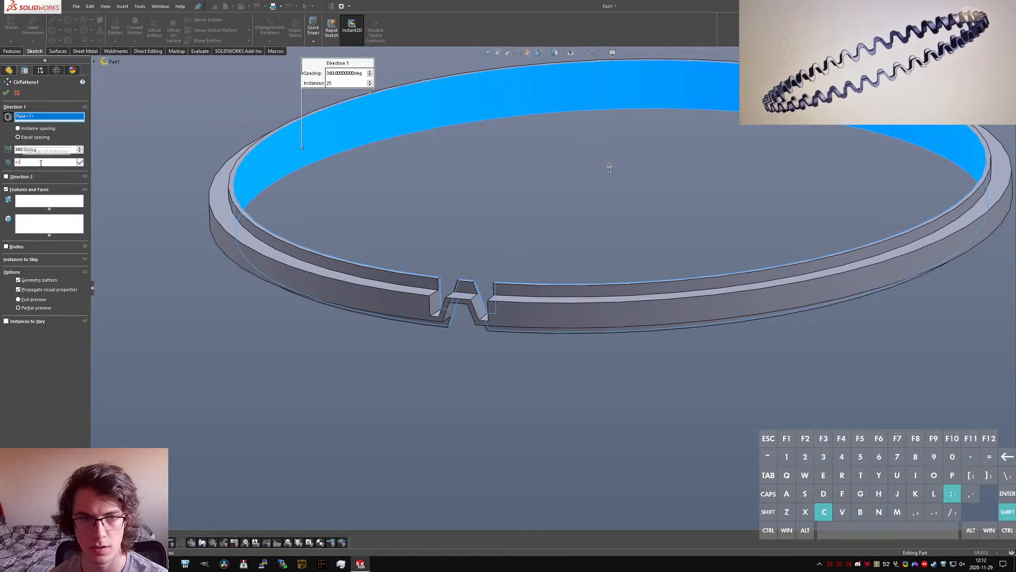
text(C")
key(Return)
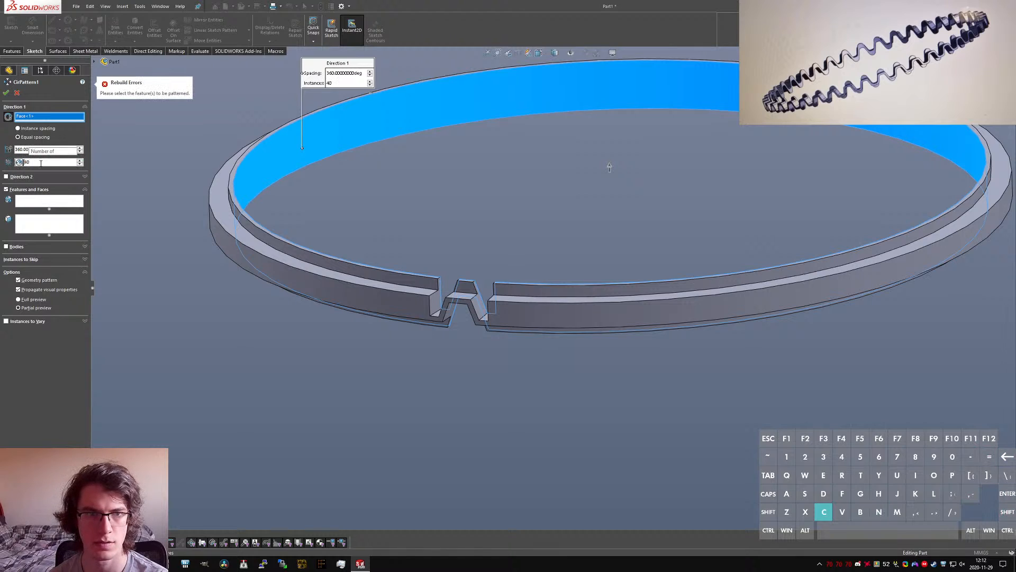
Step: Choose the wrapped wave cutout as the feature to pattern and accept the circular pattern
click(64, 202)
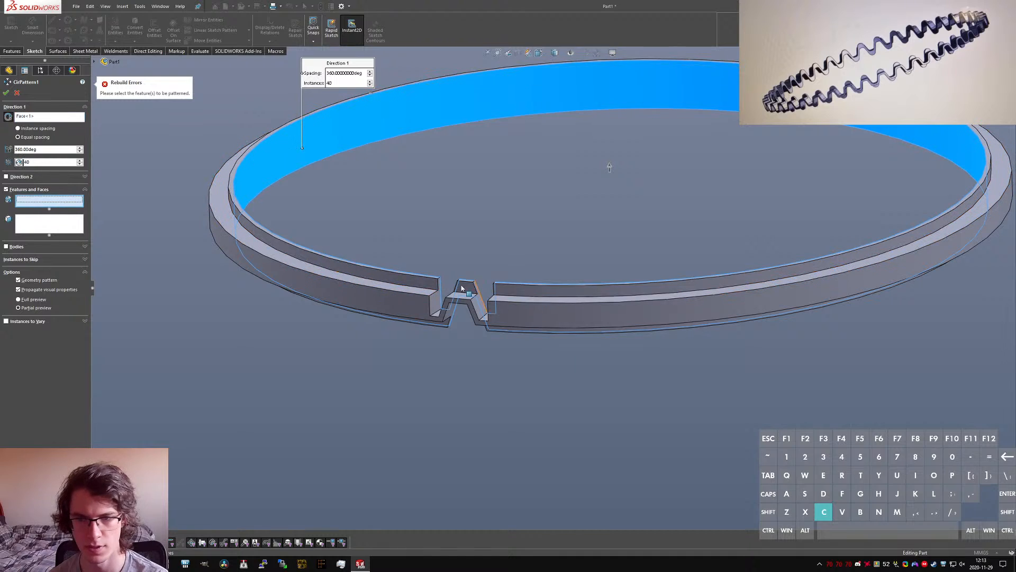
click(436, 307)
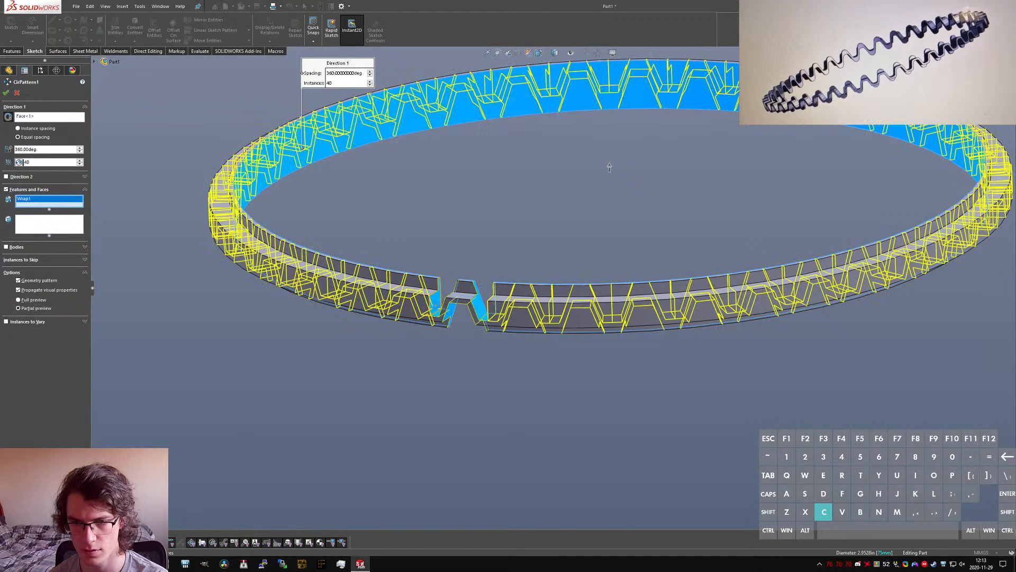
right_click(435, 306)
Step: Roll the feature history back to just before the circular pattern
scroll(468, 281, down, 2)
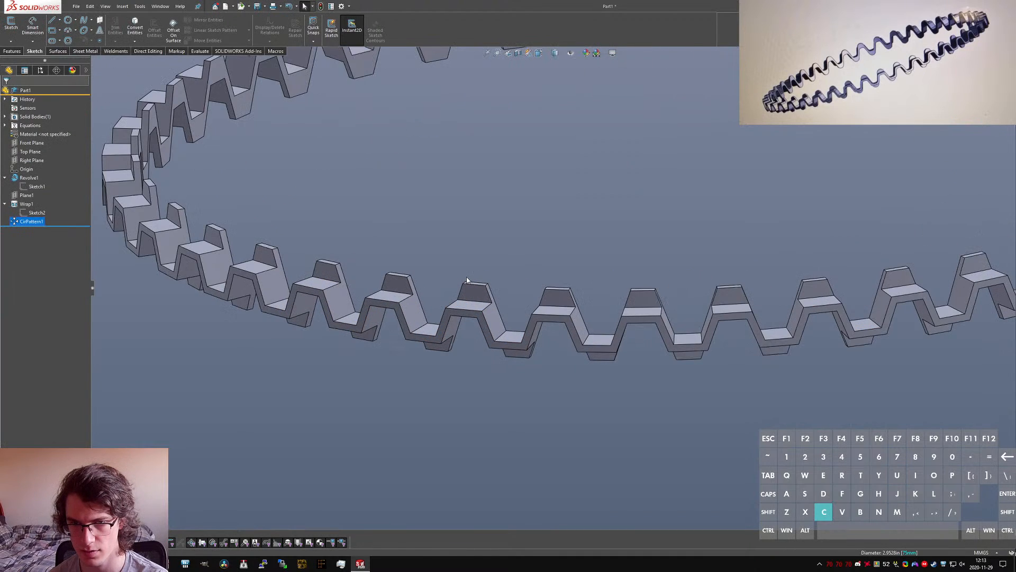
scroll(509, 295, up, 7)
middle_drag(586, 216, 693, 216)
scroll(595, 284, down, 6)
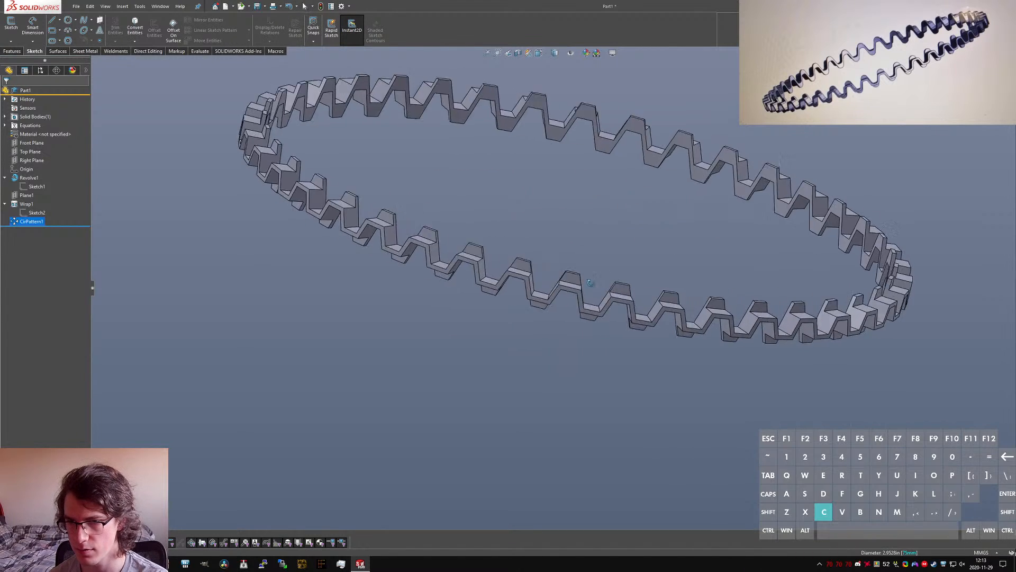
middle_drag(588, 287, 518, 291)
scroll(519, 290, up, 1)
click(564, 386)
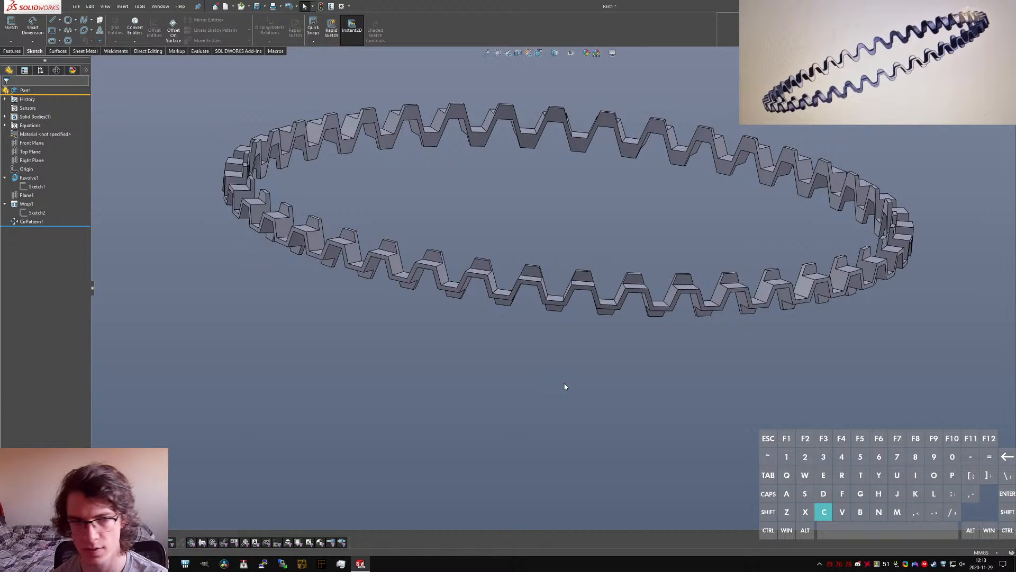
drag(59, 225, 58, 217)
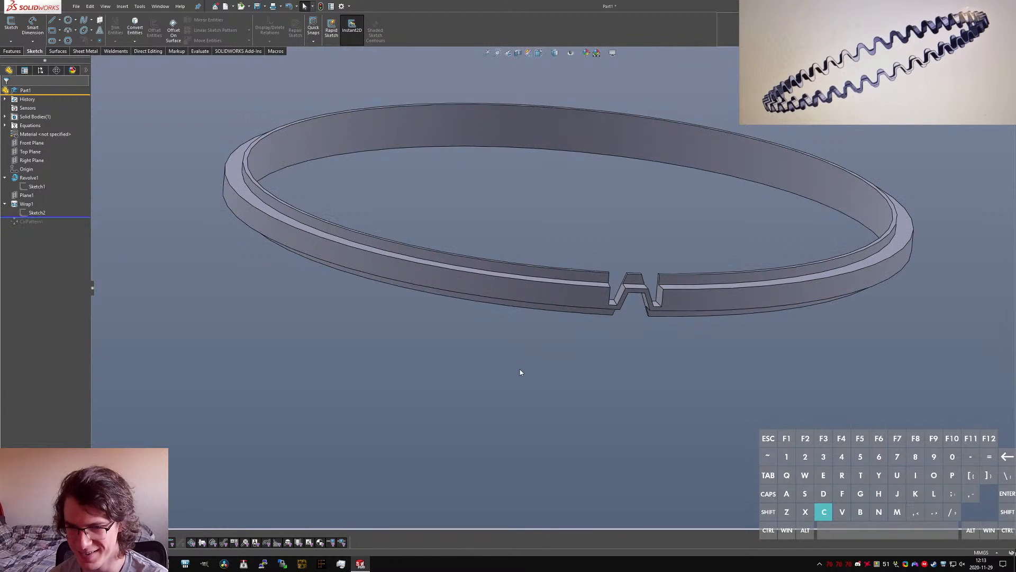
Step: Start a fillet and try a face fillet with the wave tooth's top and two sloped side faces
key(f)
key(l)
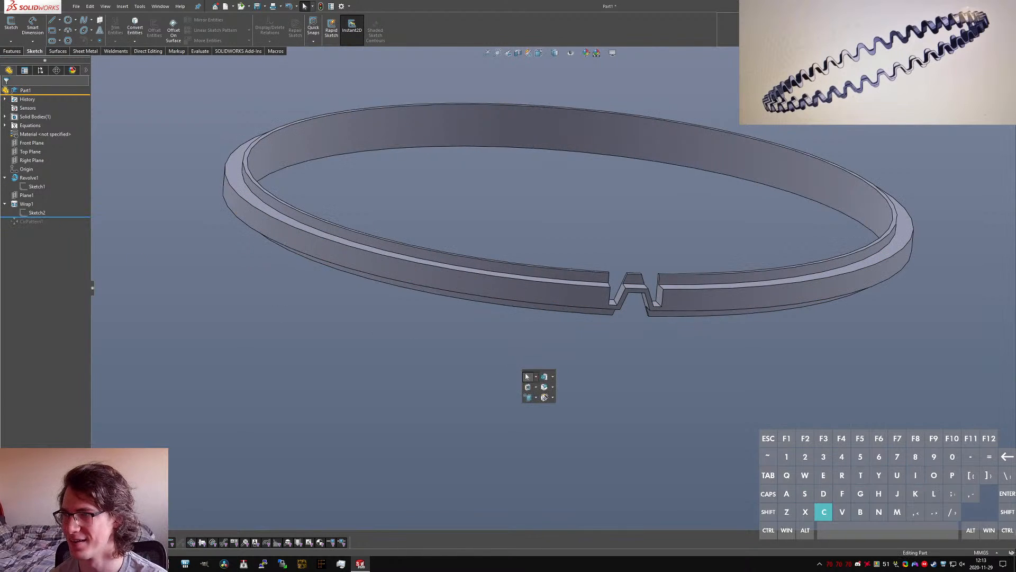
key(ctrl+a)
key(l)
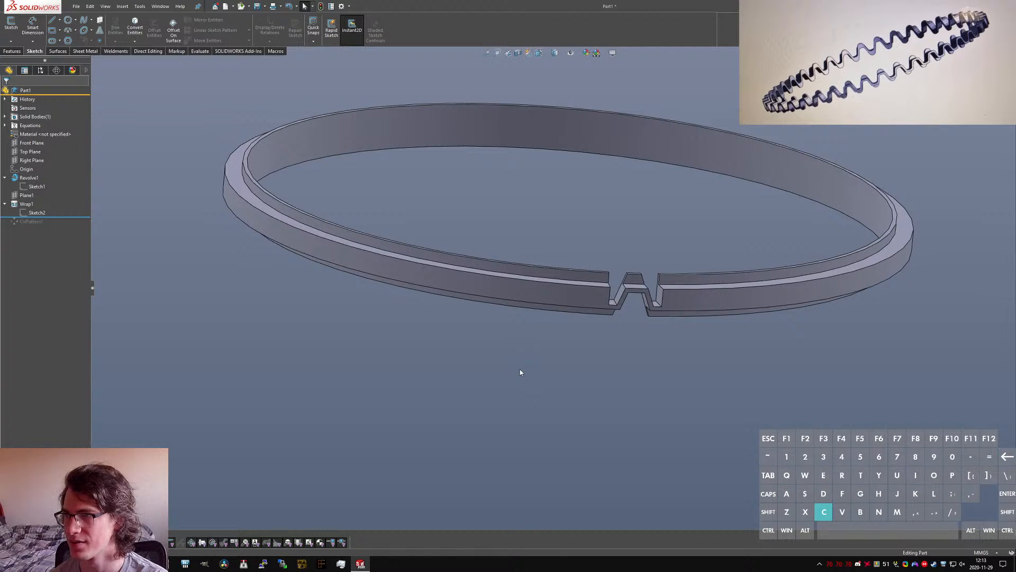
key(c)
scroll(685, 288, down, 3)
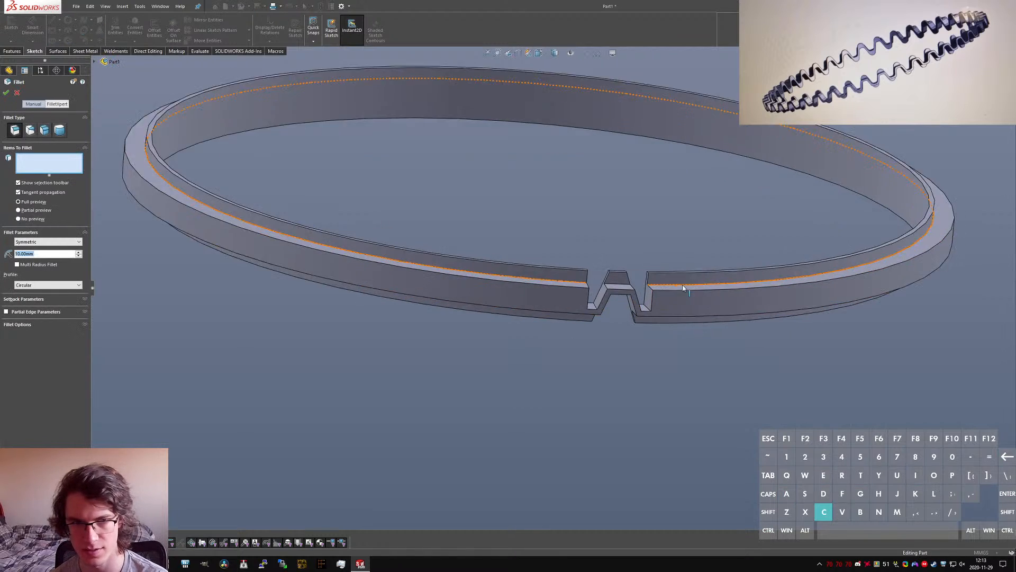
click(44, 137)
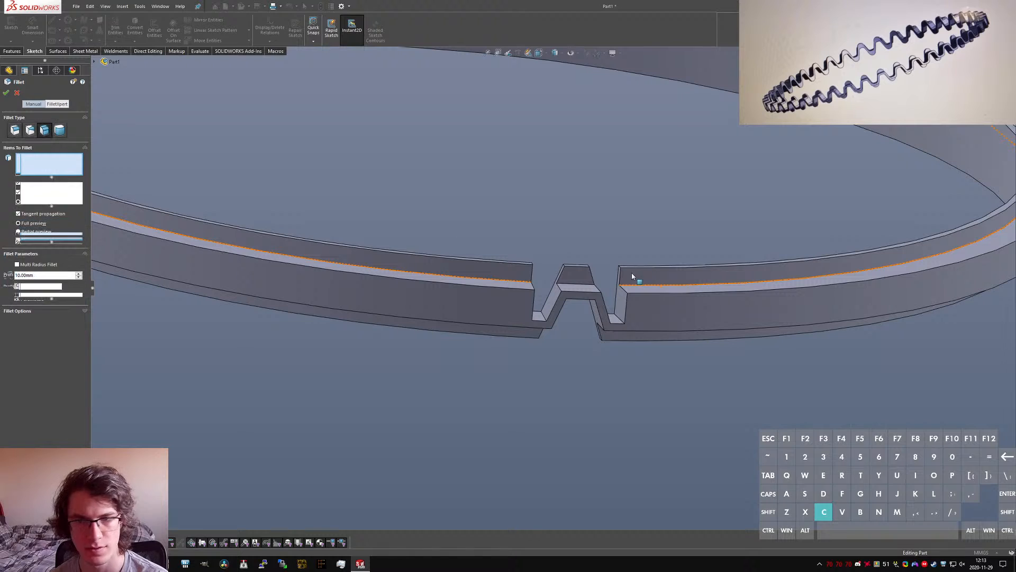
scroll(635, 276, down, 4)
click(458, 278)
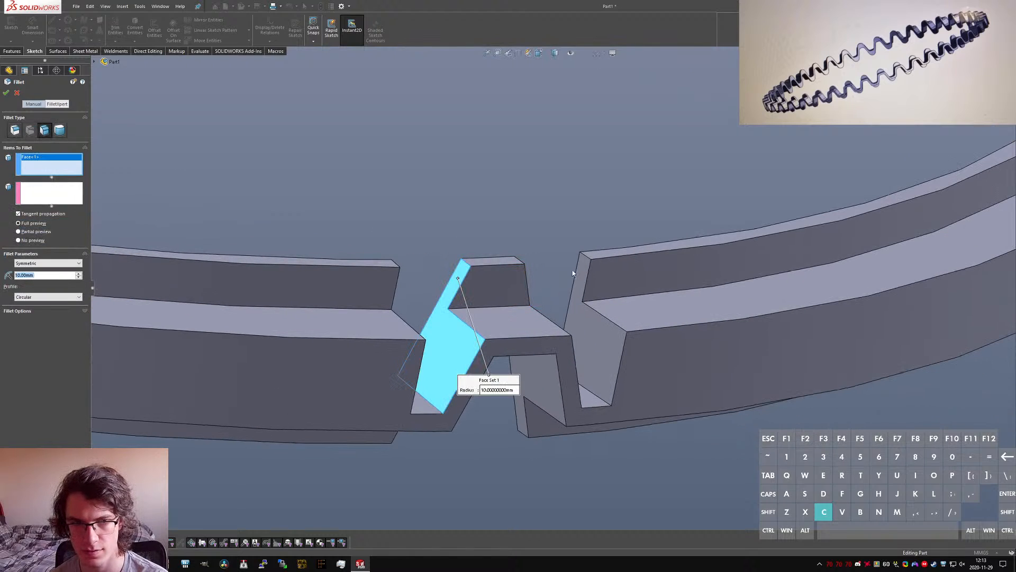
middle_drag(573, 273, 483, 288)
click(521, 264)
click(527, 273)
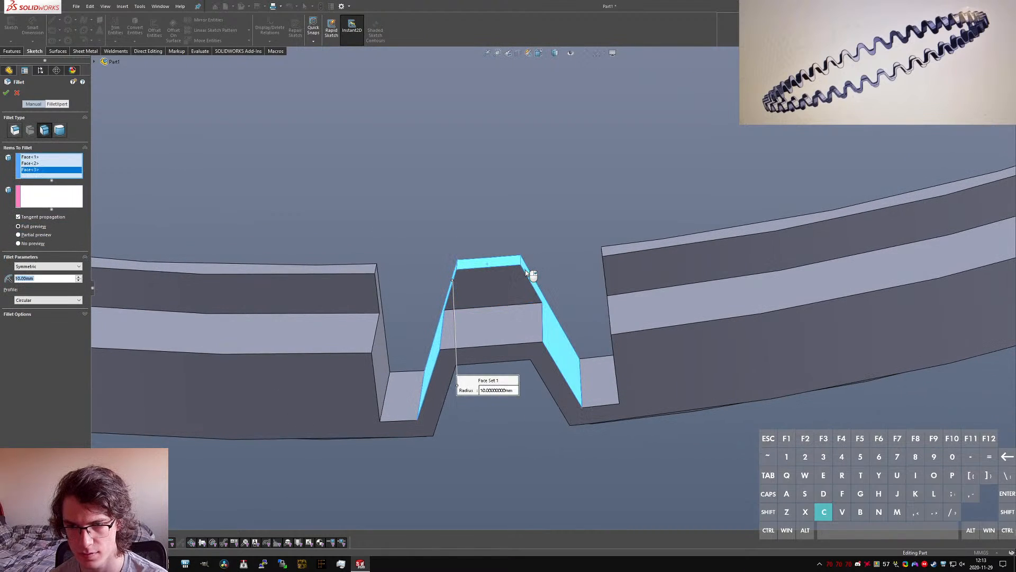
click(526, 272)
click(499, 263)
middle_drag(455, 276, 459, 290)
click(451, 280)
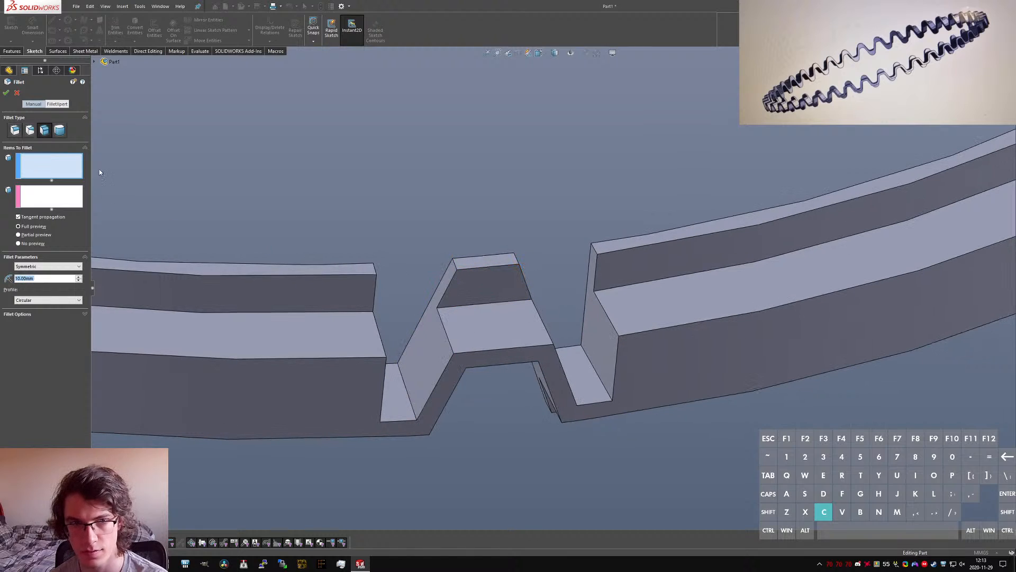
Step: Apply a full round fillet to the wave tooth, using its two sloped sides and the top as the center face
click(60, 131)
click(449, 288)
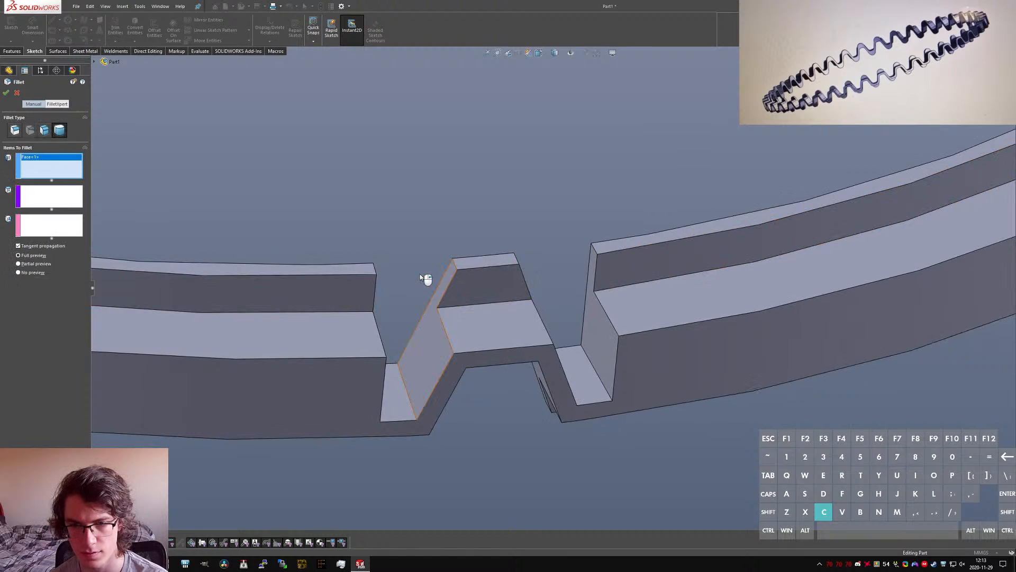
click(493, 258)
middle_drag(494, 258, 571, 267)
click(534, 291)
right_click(533, 288)
Step: Check the rounded tooth's faces and edges and delete the full round fillet
click(490, 259)
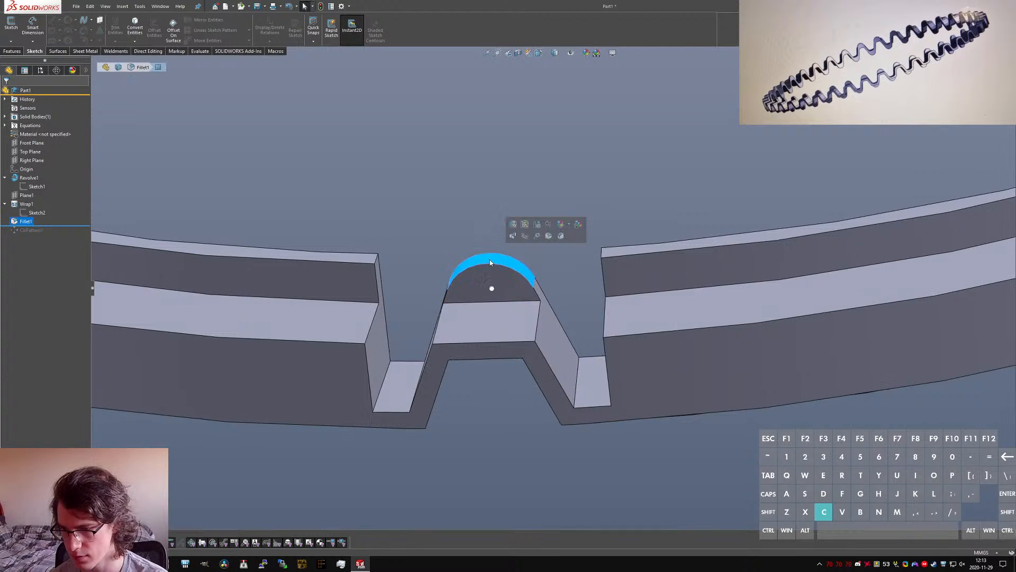
click(487, 265)
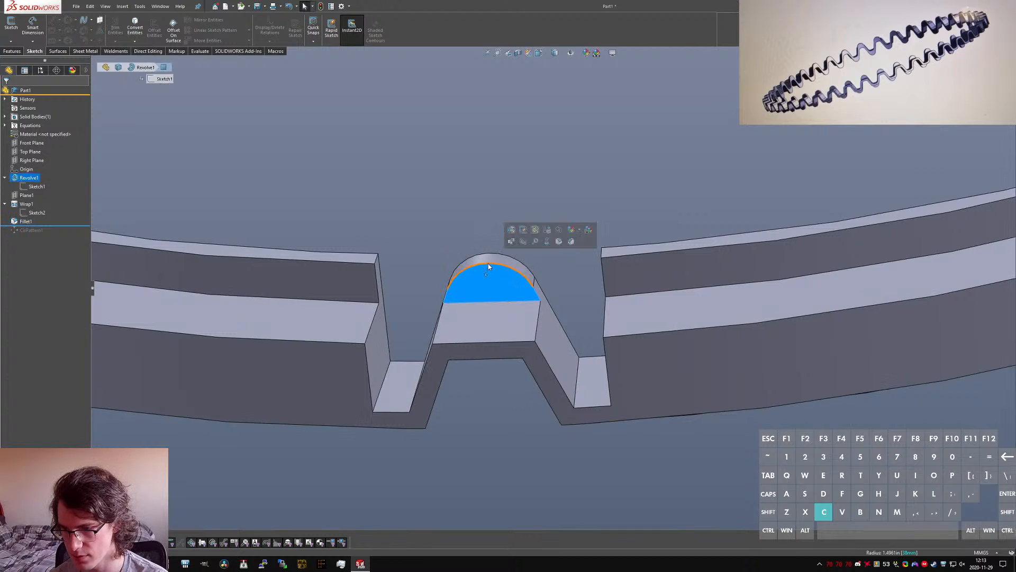
click(485, 254)
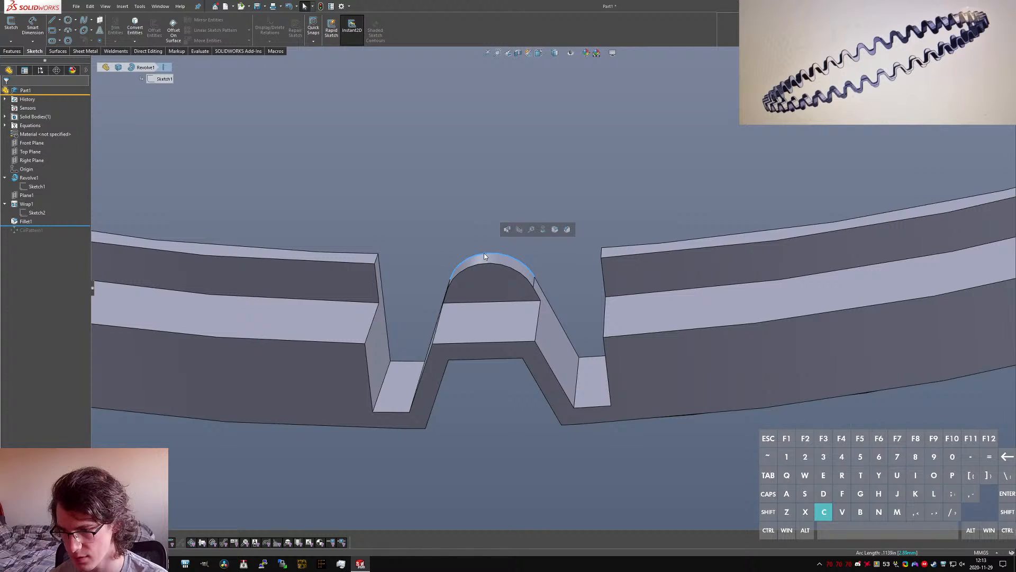
click(484, 268)
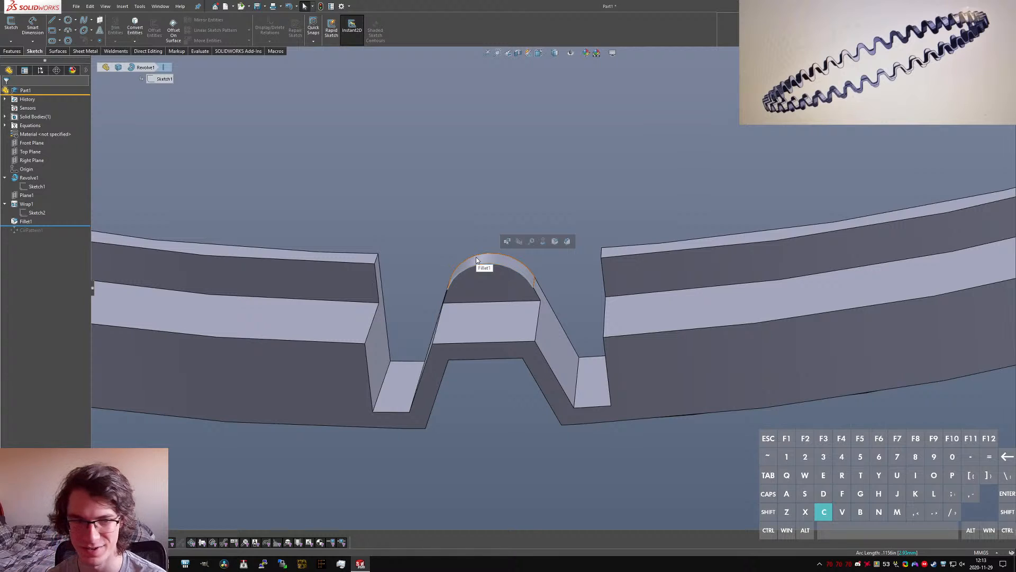
click(27, 221)
key(Delete)
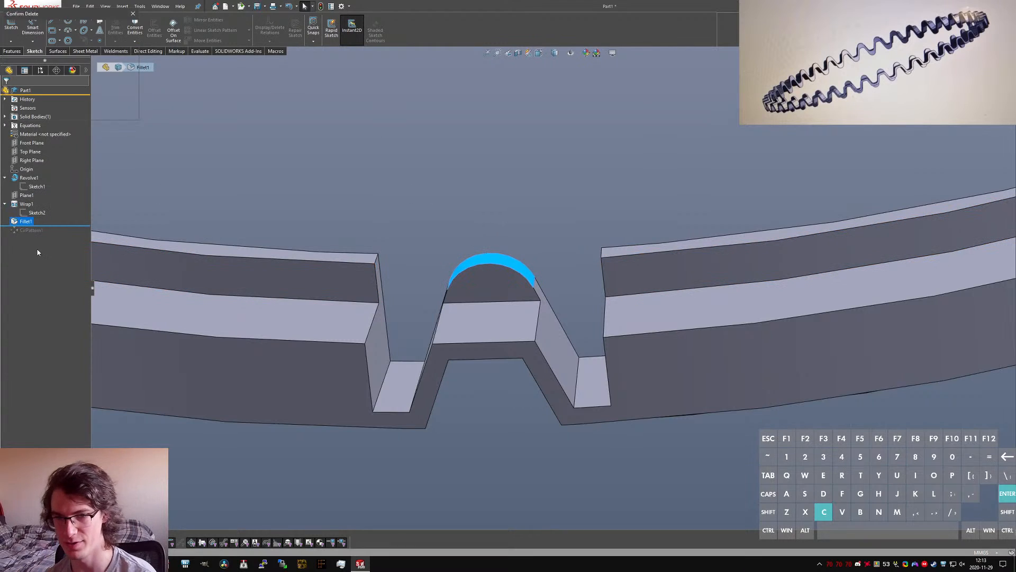
key(Return)
Step: Open the wrapped wave sketch for editing
click(33, 214)
click(40, 190)
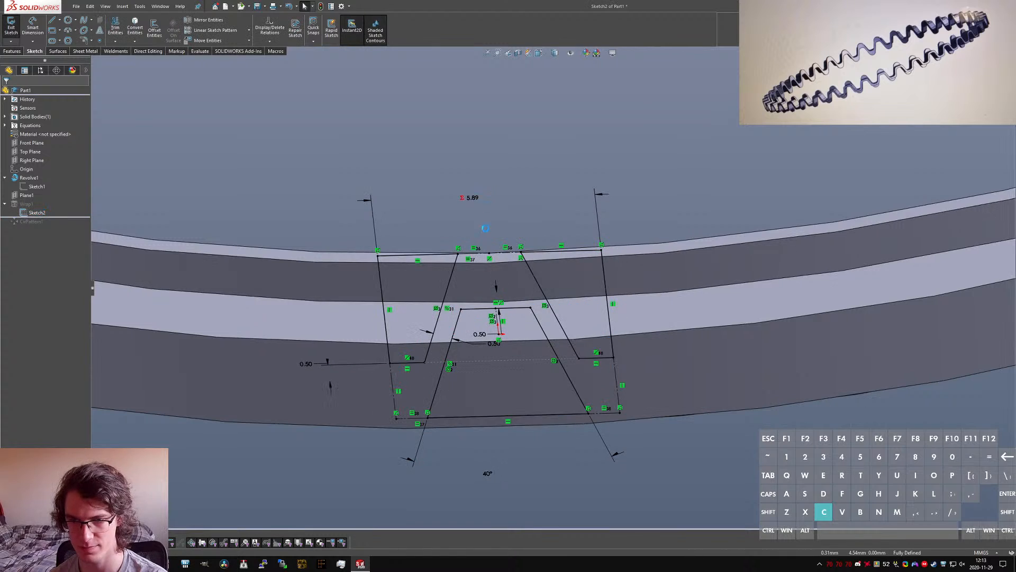
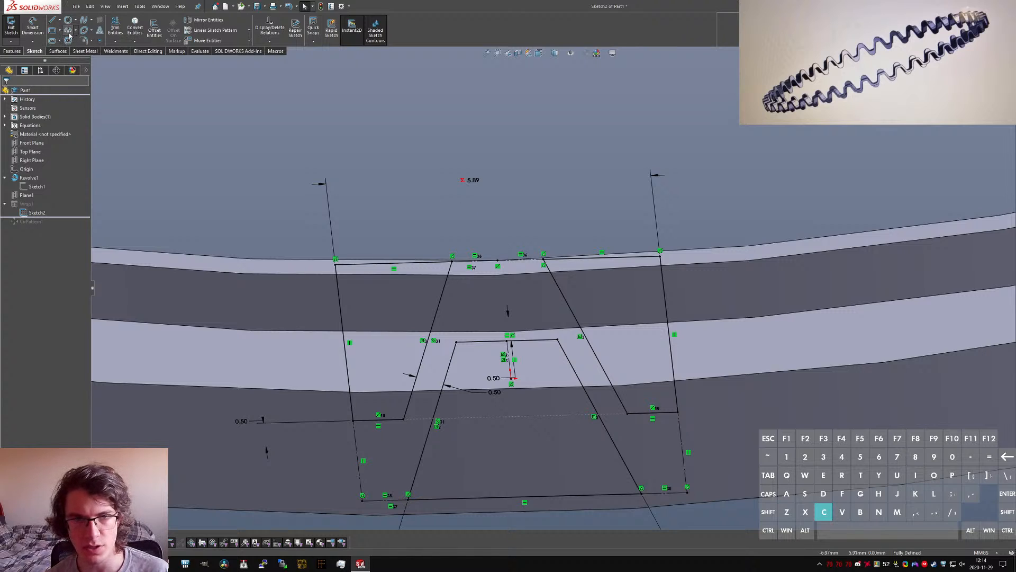
Step: Draw a three-point arc of about 1.5 mm radius between the wave tooth's two outer sloped lines
click(437, 315)
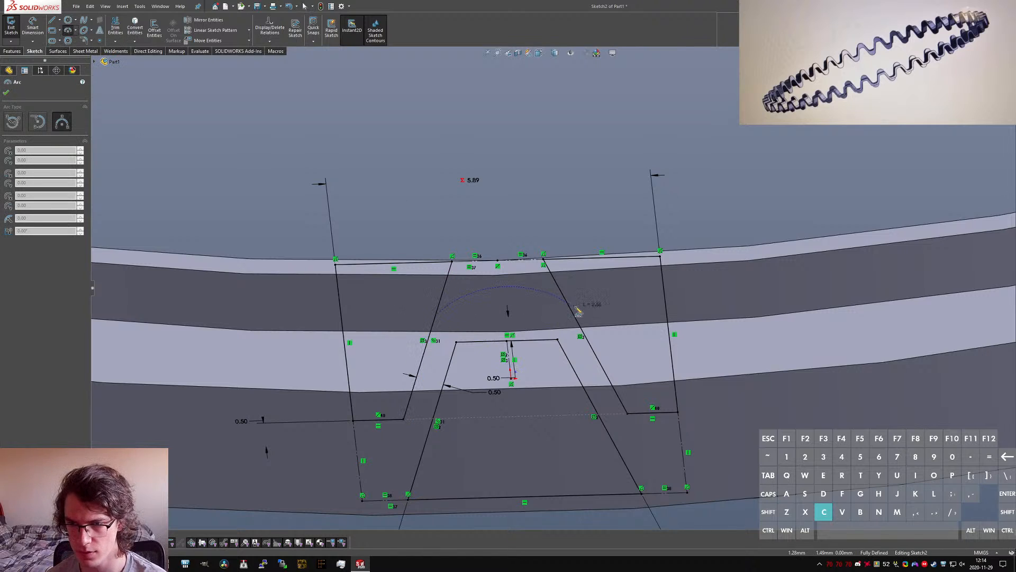
key(Escape)
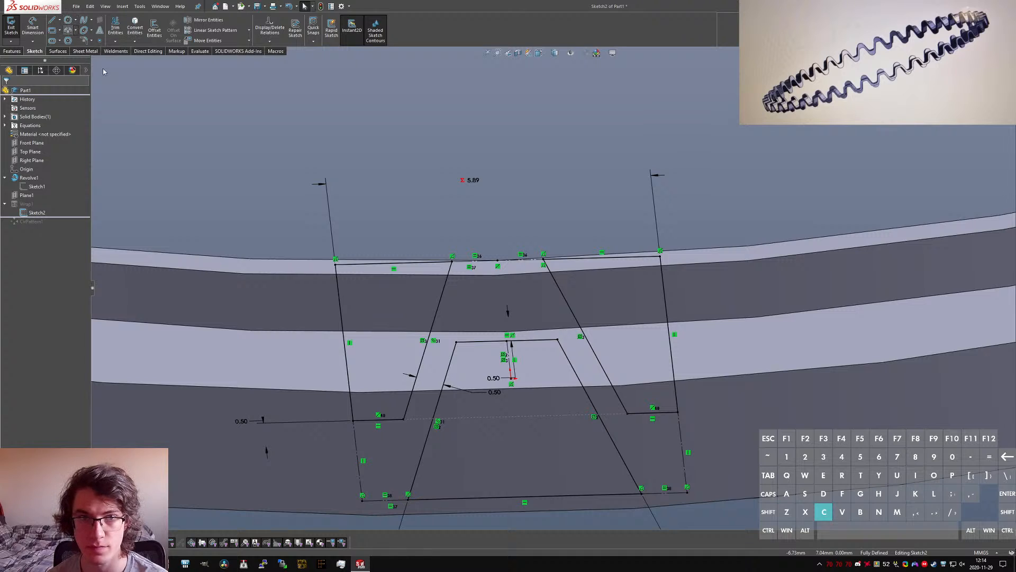
click(573, 316)
click(436, 315)
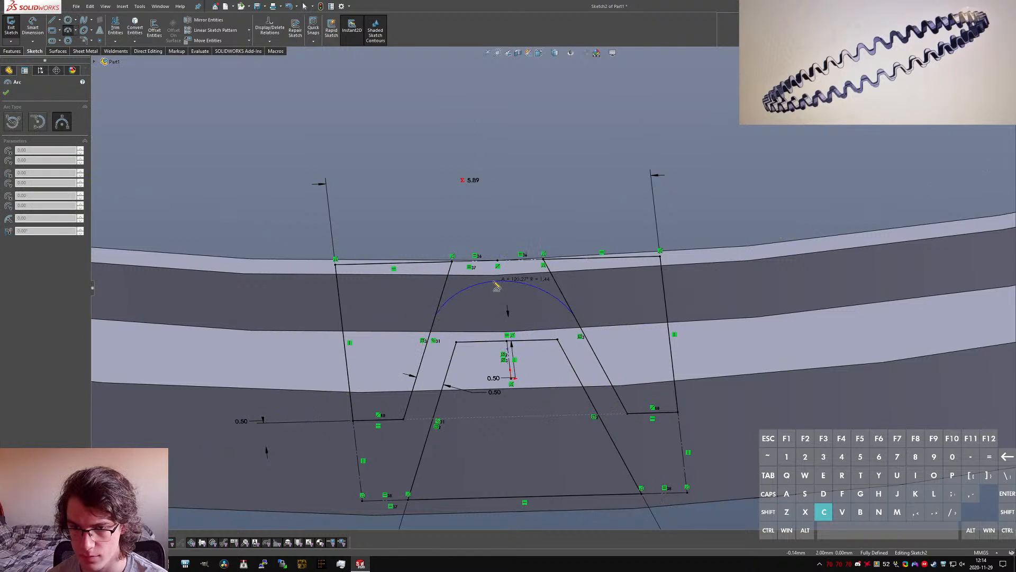
click(497, 285)
key(Escape)
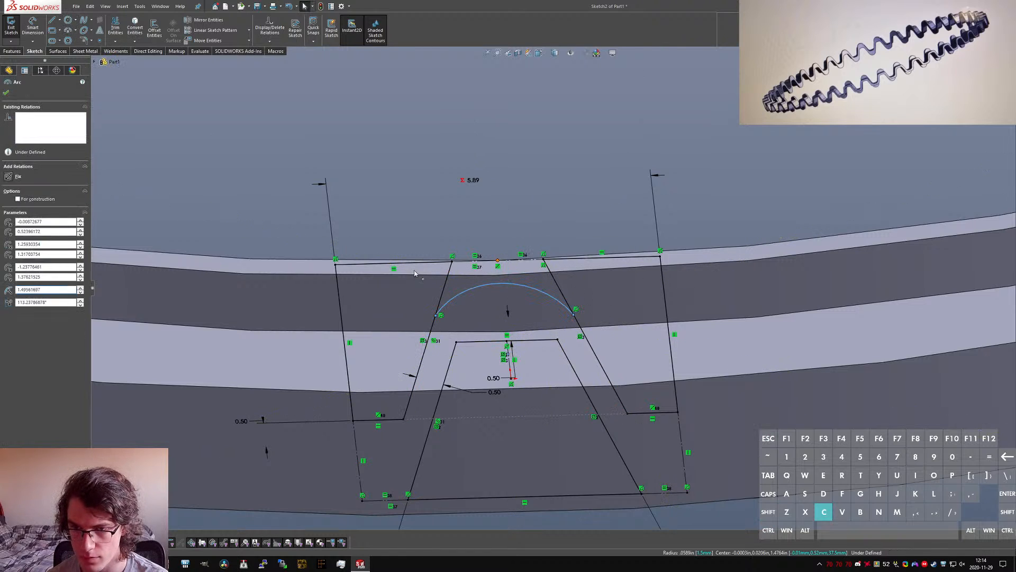
Step: Make the arc coincident with the midpoint of the tooth's top line and move its left endpoint up along the slope
ctrl+click(497, 260)
click(12, 231)
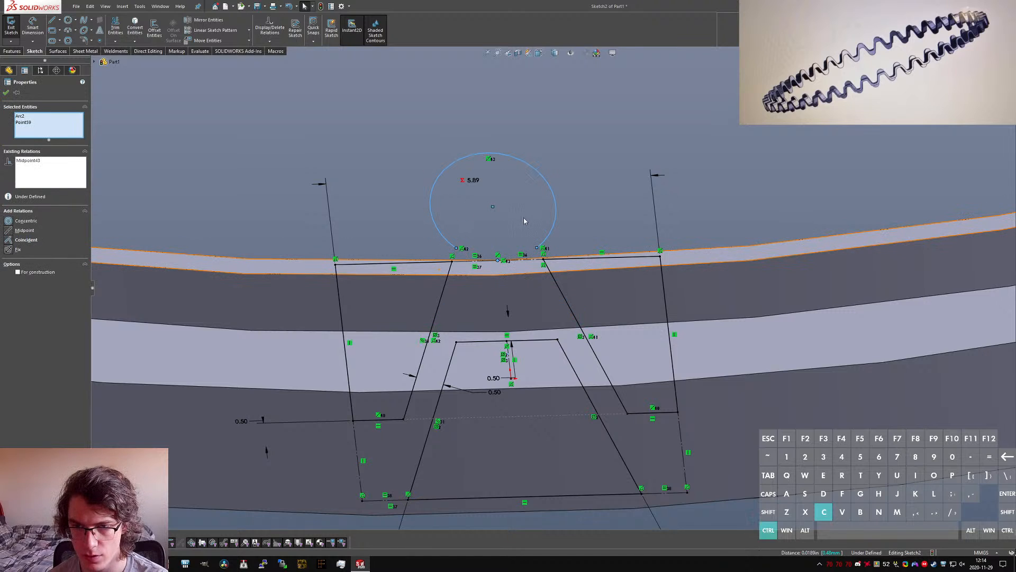
key(ctrl+z)
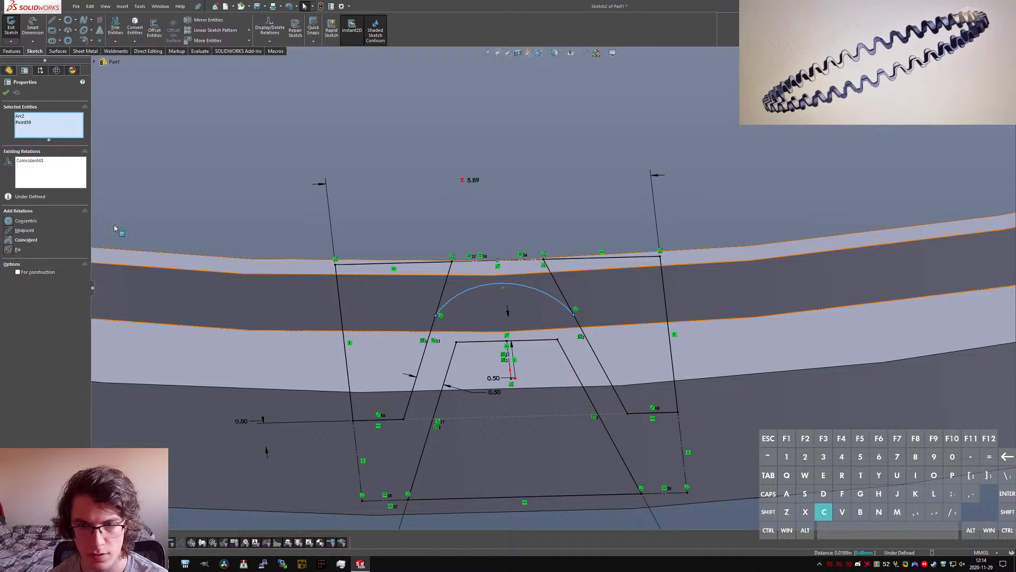
click(512, 198)
drag(450, 269, 443, 293)
ctrl+click(512, 369)
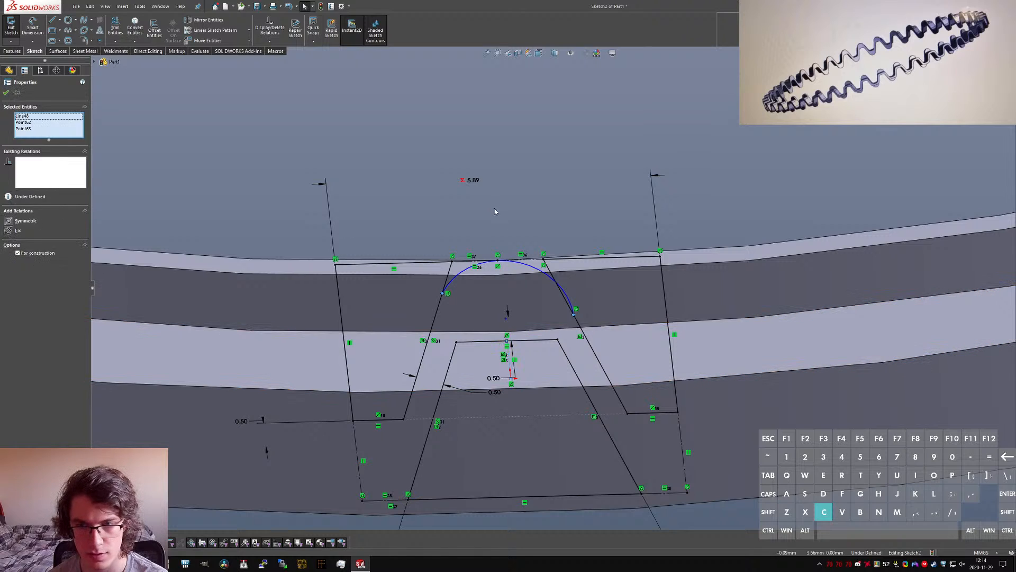
click(494, 211)
Step: Make the arc tangent to both outer sloped lines of the wave tooth
ctrl+click(449, 284)
ctrl+click(445, 286)
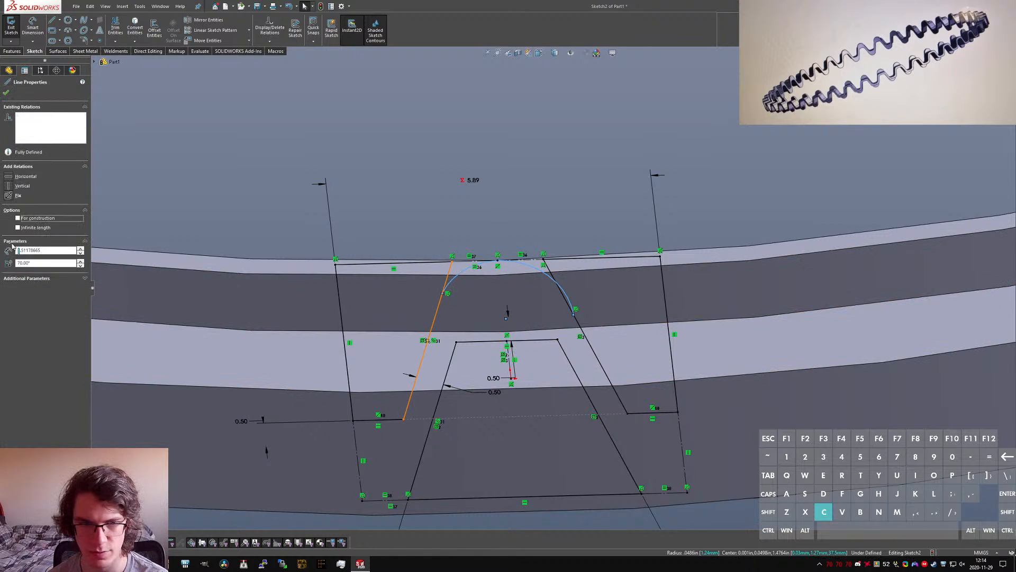
click(9, 223)
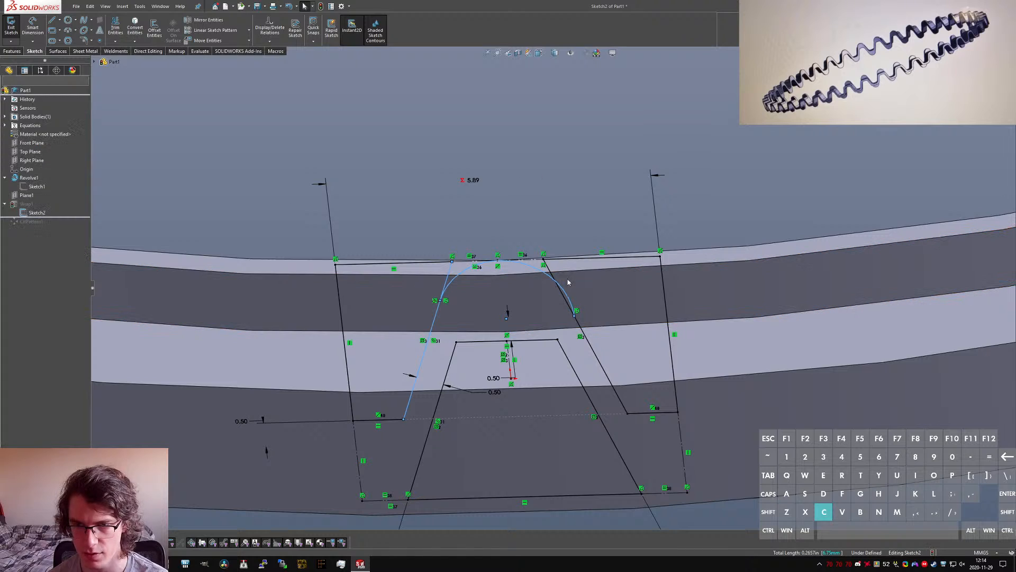
click(564, 300)
ctrl+click(558, 305)
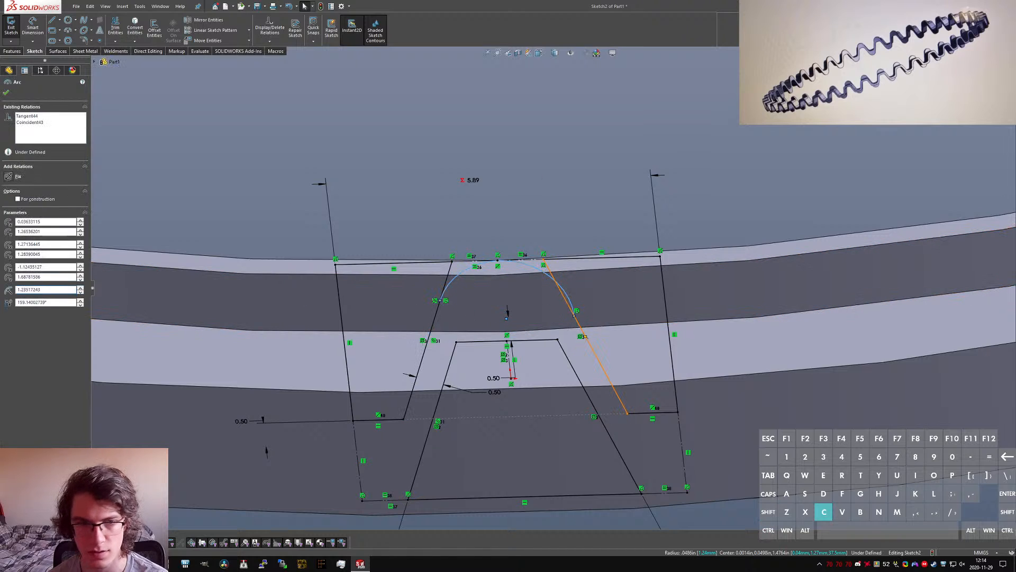
click(8, 224)
click(534, 209)
Step: Trim the ends of the sloped lines above the arc with Power trim
scroll(533, 210, down, 3)
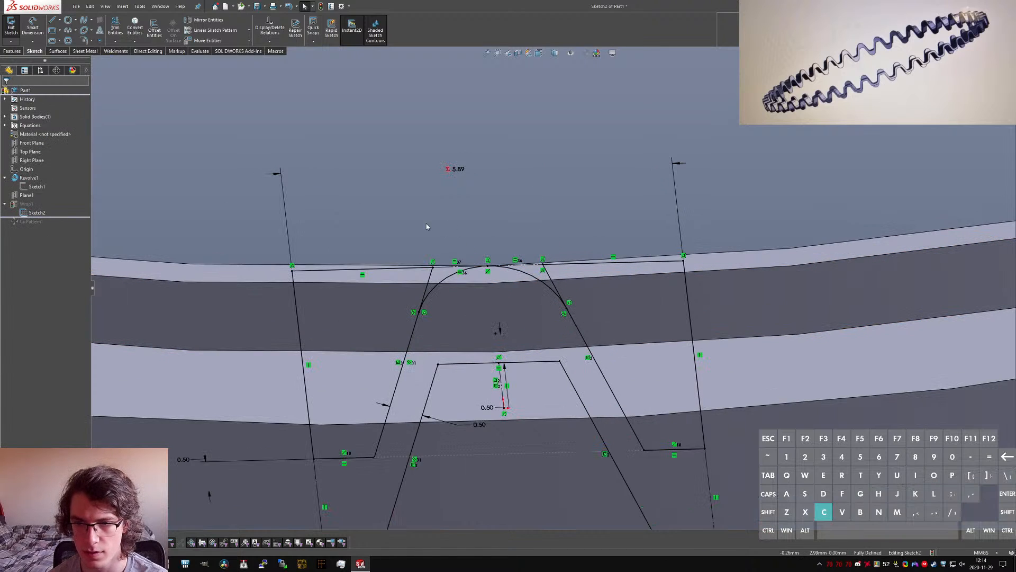
click(117, 28)
drag(434, 329, 466, 266)
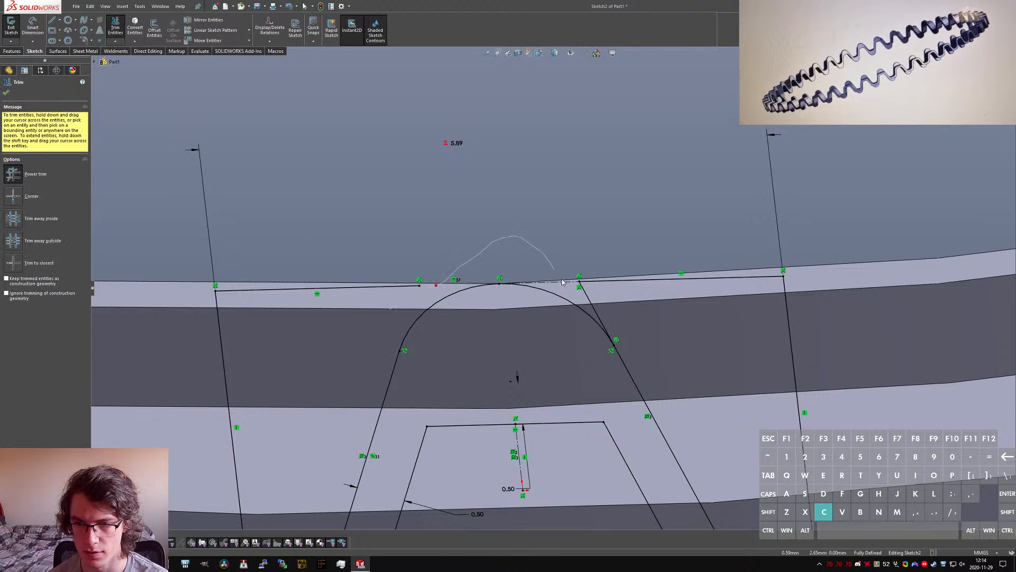
key(Escape)
Step: Extend the two outer top lines inward until their free endpoints meet at the arc's highest point
drag(562, 283, 500, 284)
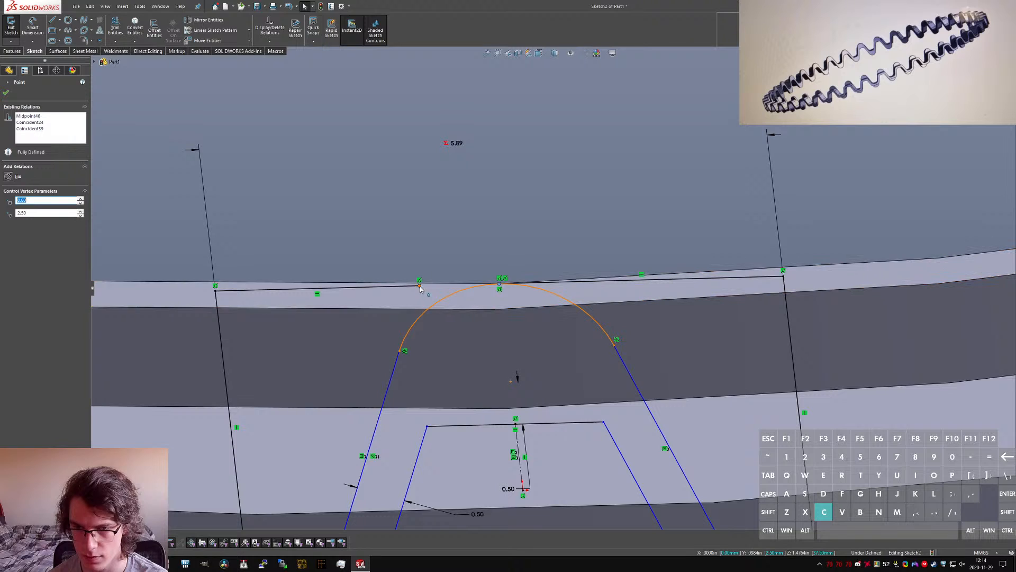
drag(420, 286, 500, 284)
click(447, 253)
scroll(484, 274, up, 2)
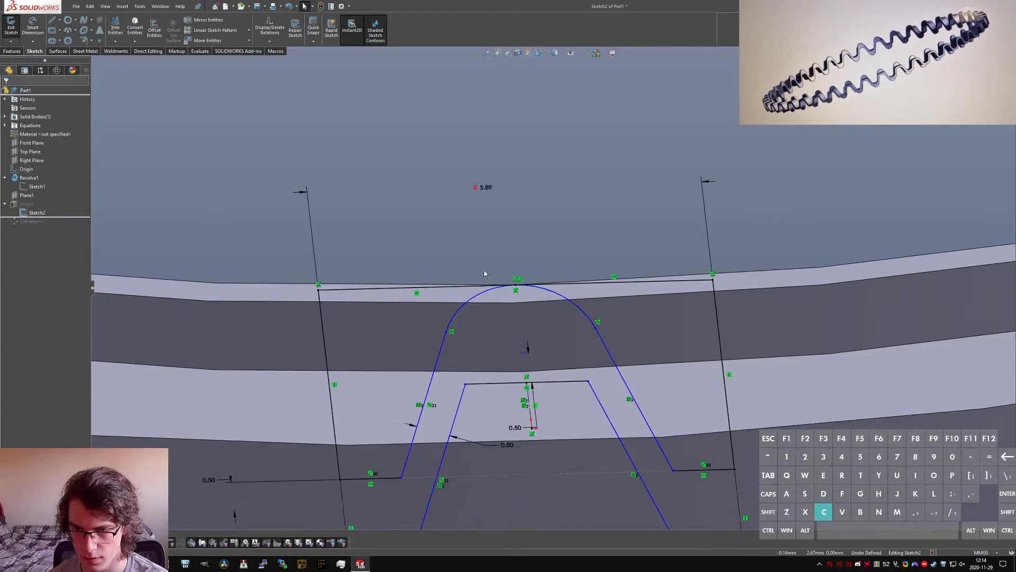
Step: Delete the two horizontal top lines on either side of the arc's peak
scroll(552, 288, up, 3)
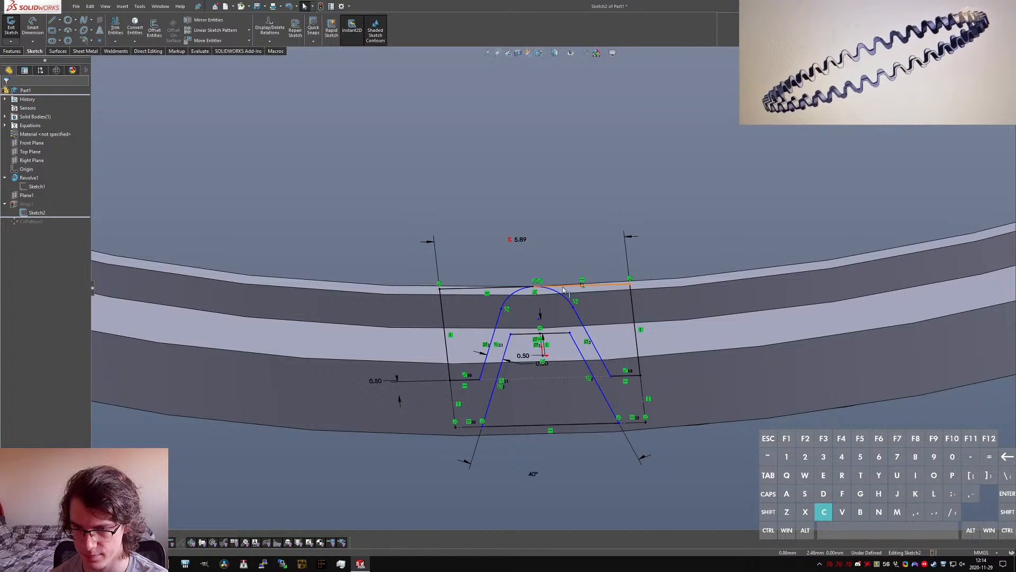
click(553, 287)
key(Delete)
click(442, 288)
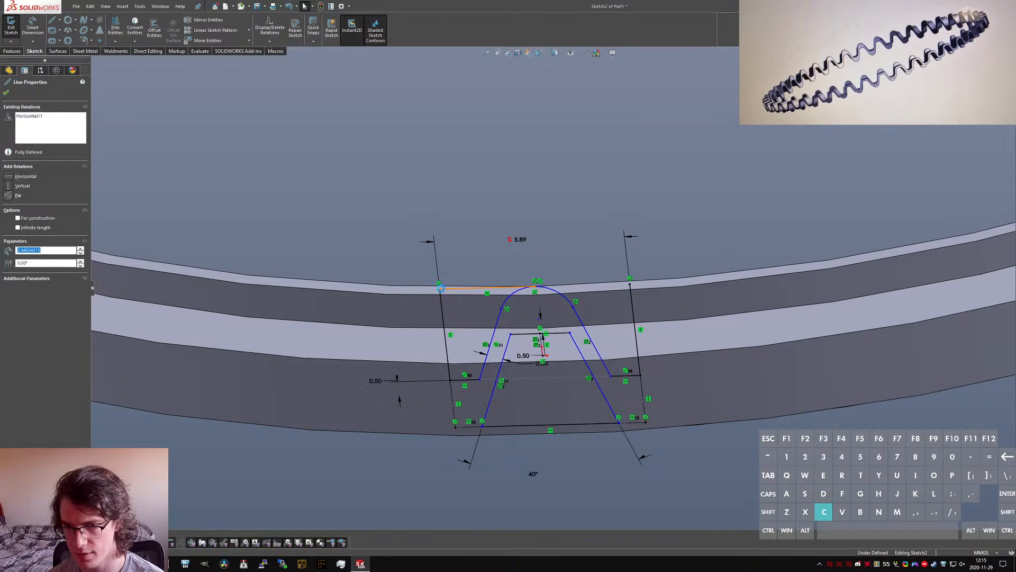
key(Delete)
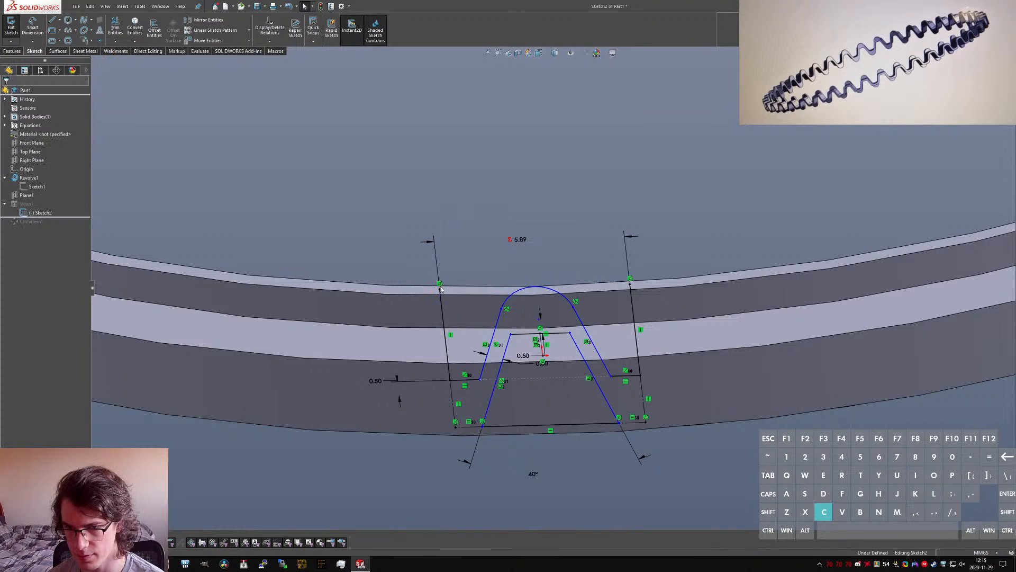
Step: Remove the relations at the upper ends of the two outer vertical lines and stretch the right one above the ring
drag(439, 279, 440, 285)
click(439, 284)
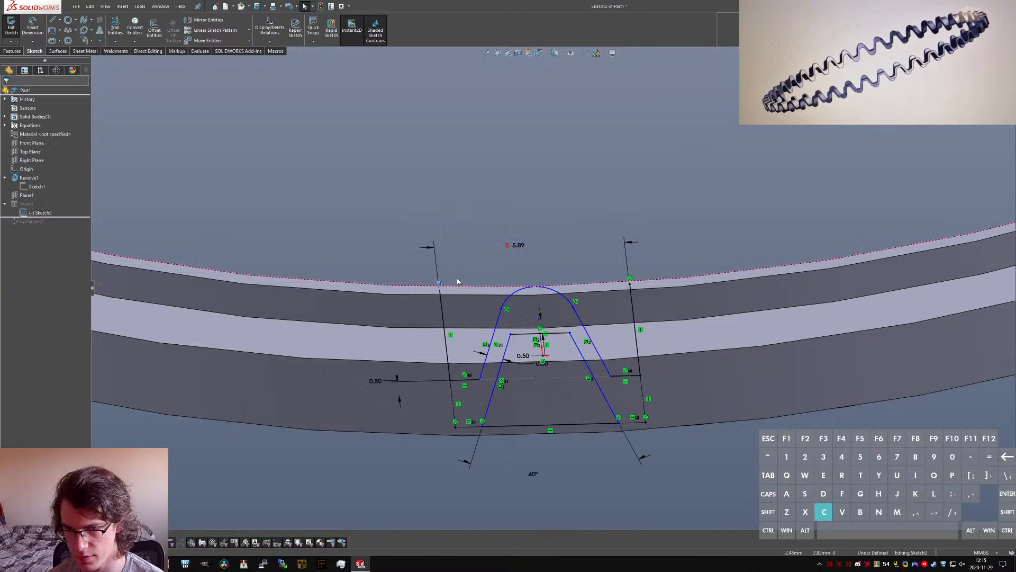
drag(625, 260, 625, 249)
click(640, 260)
mouse_move(598, 260)
middle_down()
mouse_move(595, 233)
mouse_move(622, 238)
mouse_move(593, 257)
middle_up()
Step: Make the tooth's arc tangent to the ring's upper edge
scroll(593, 257, down, 3)
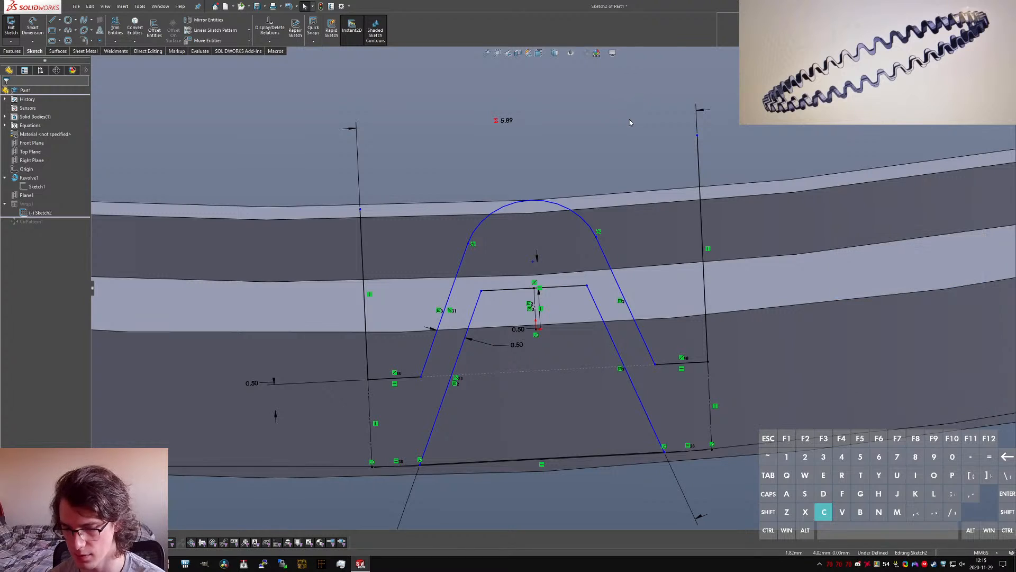
key(n)
scroll(545, 266, down, 12)
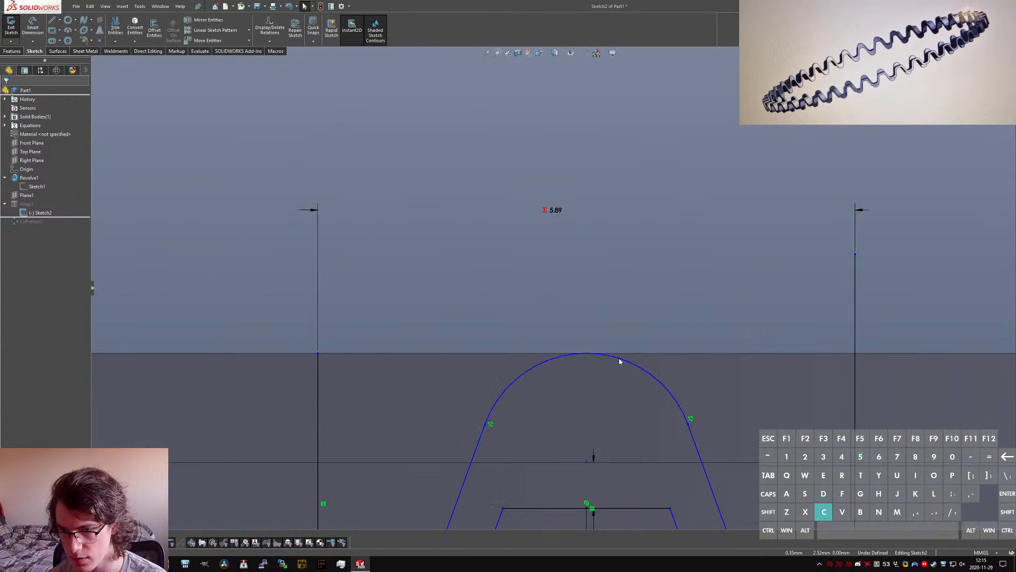
click(638, 358)
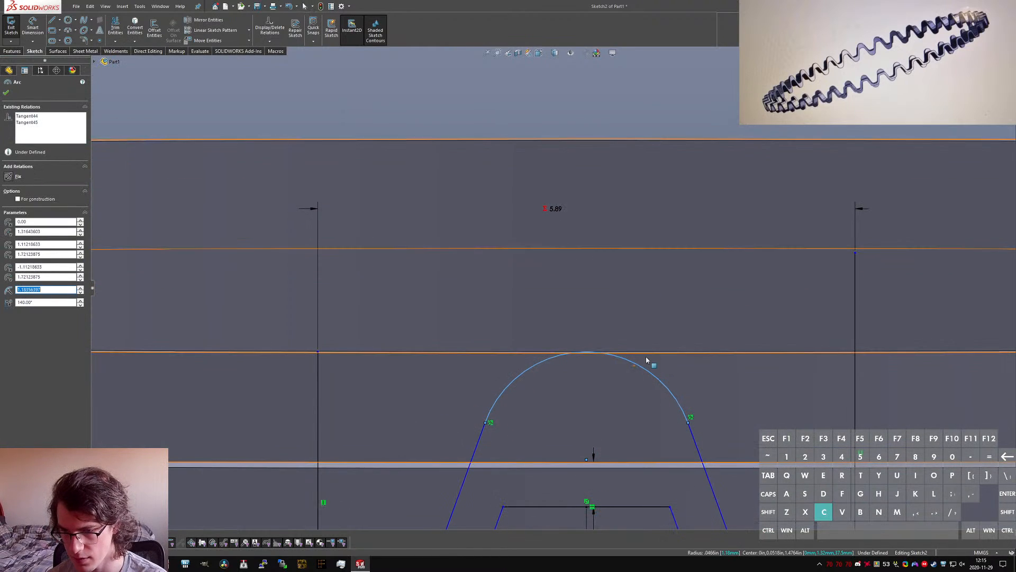
ctrl+click(601, 352)
middle_drag(601, 352, 584, 374)
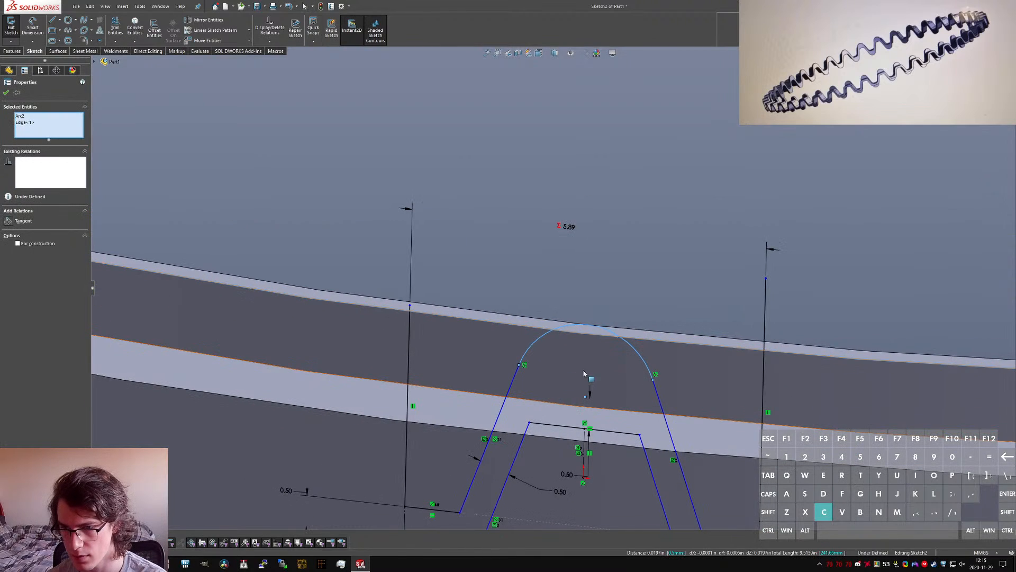
click(578, 296)
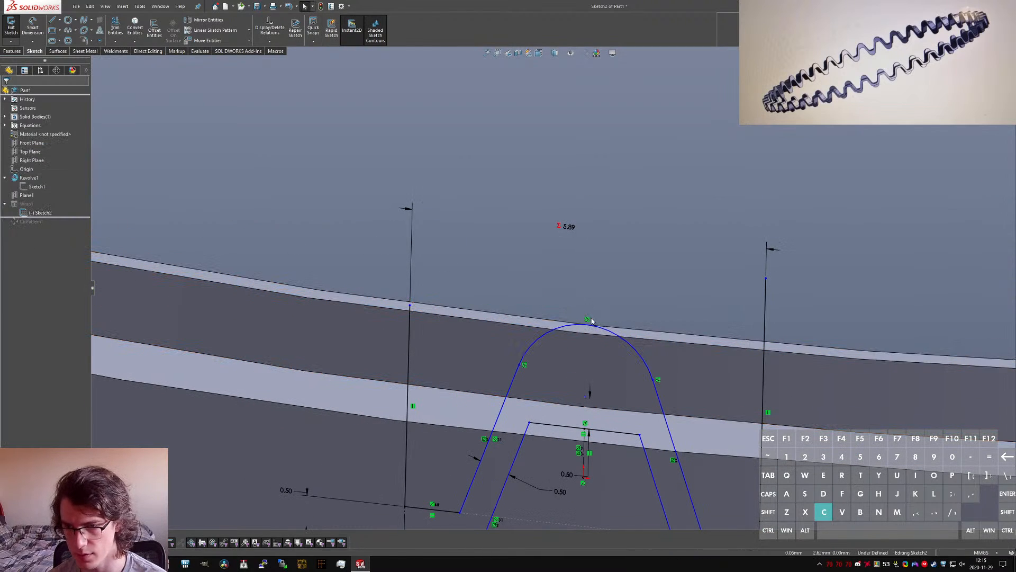
Step: Stretch the left vertical line above the ring and join the upper ends of both vertical lines with a horizontal line
drag(410, 303, 411, 245)
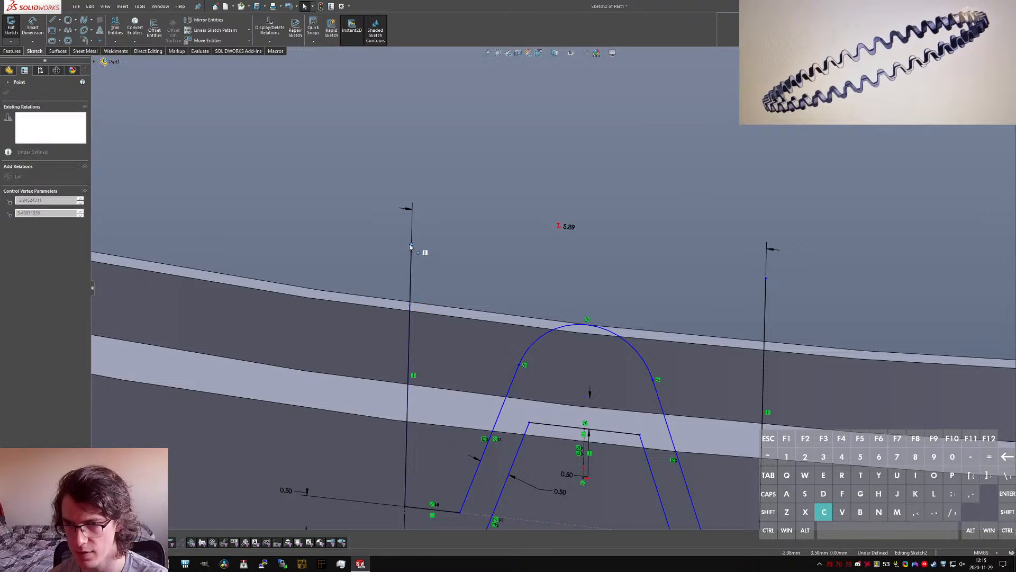
click(484, 277)
key(l)
click(412, 244)
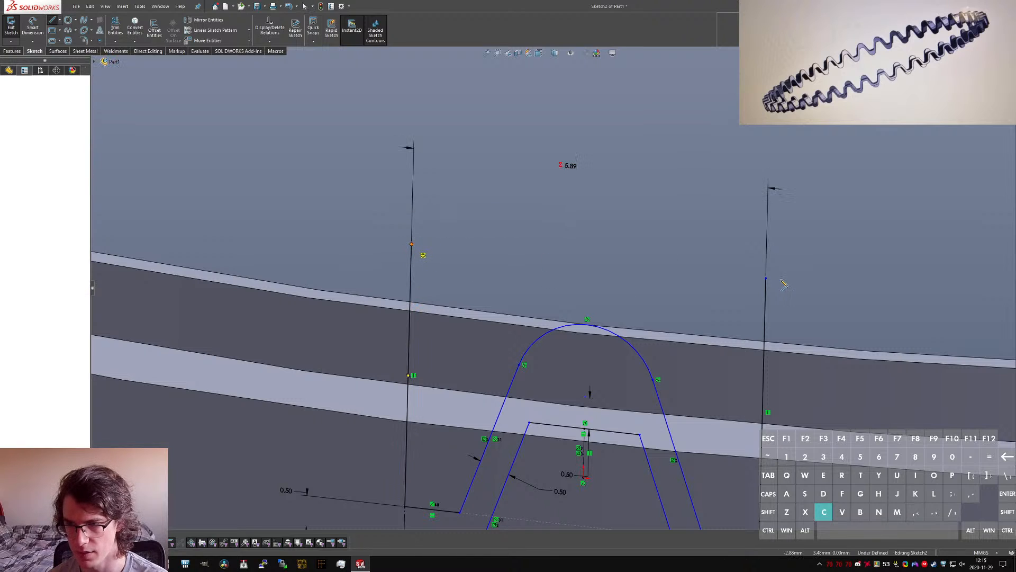
click(765, 278)
key(Escape)
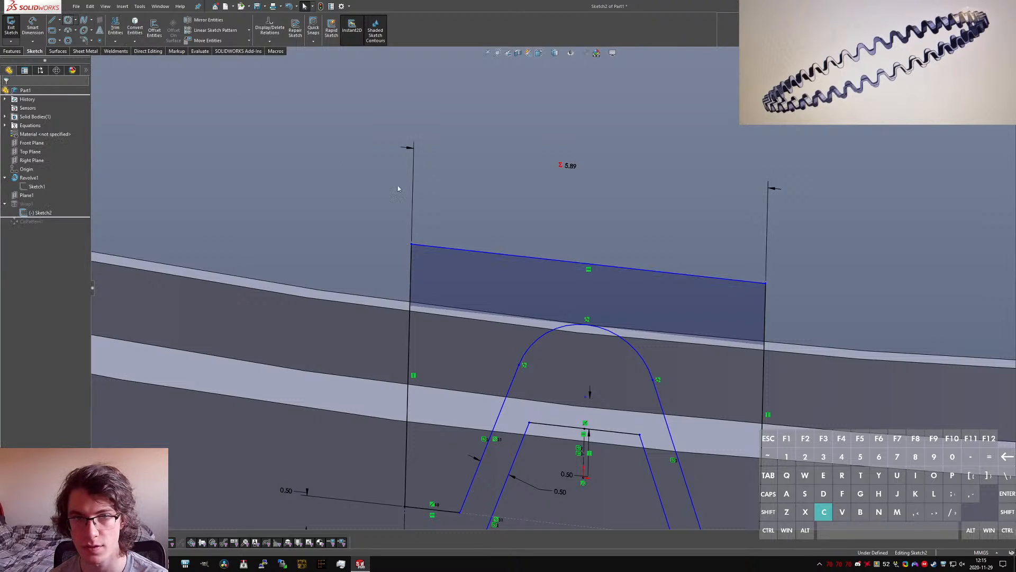
Step: Draw a construction circle about 0.54 mm in diameter above the arc and make it tangent to the horizontal top line
drag(588, 294, 602, 288)
key(Escape)
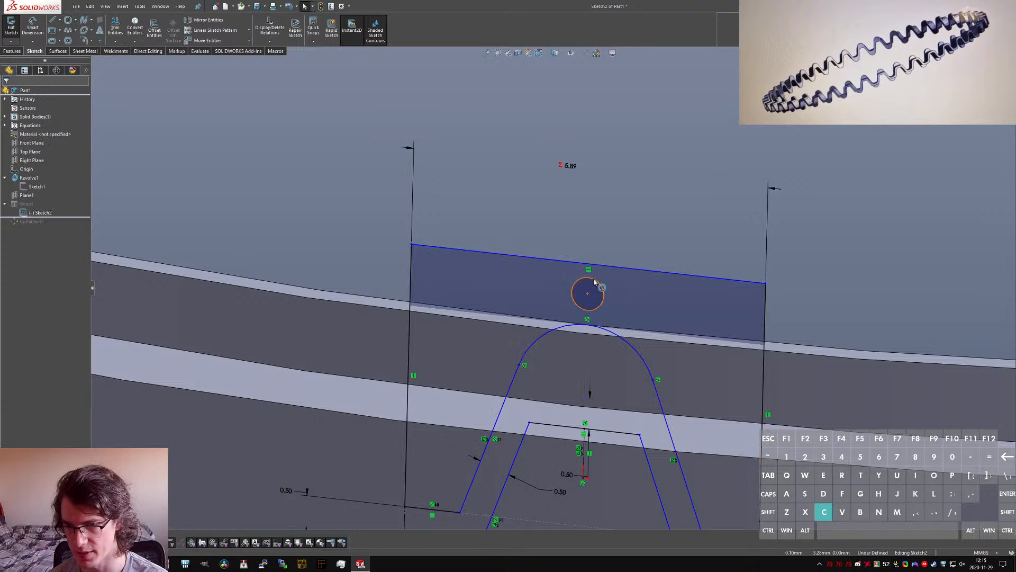
click(594, 279)
key(alt+c)
ctrl+click(591, 264)
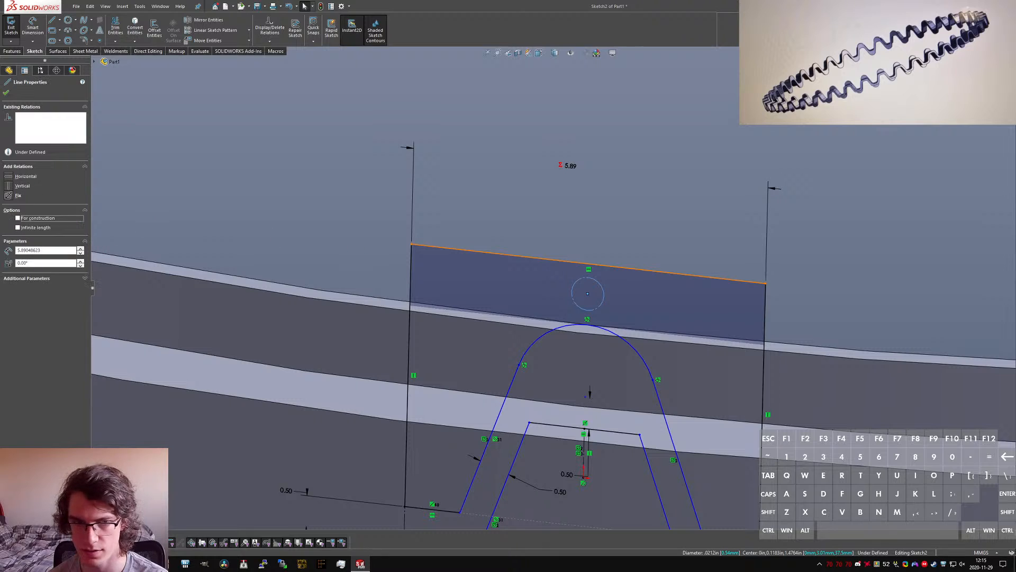
click(9, 224)
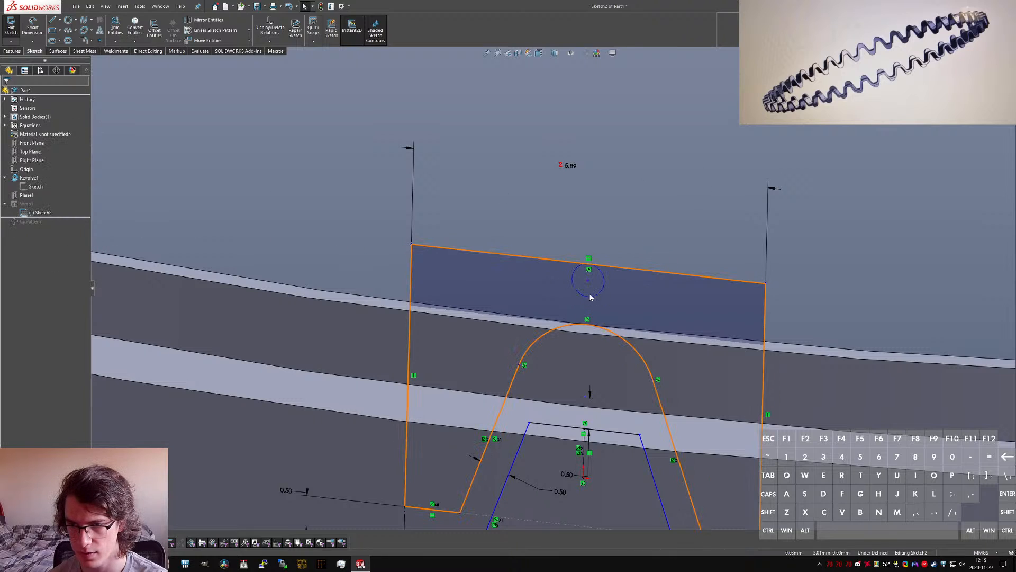
Step: Make the construction circle tangent to the tooth's arc and equal to it in radius
click(597, 298)
ctrl+click(596, 329)
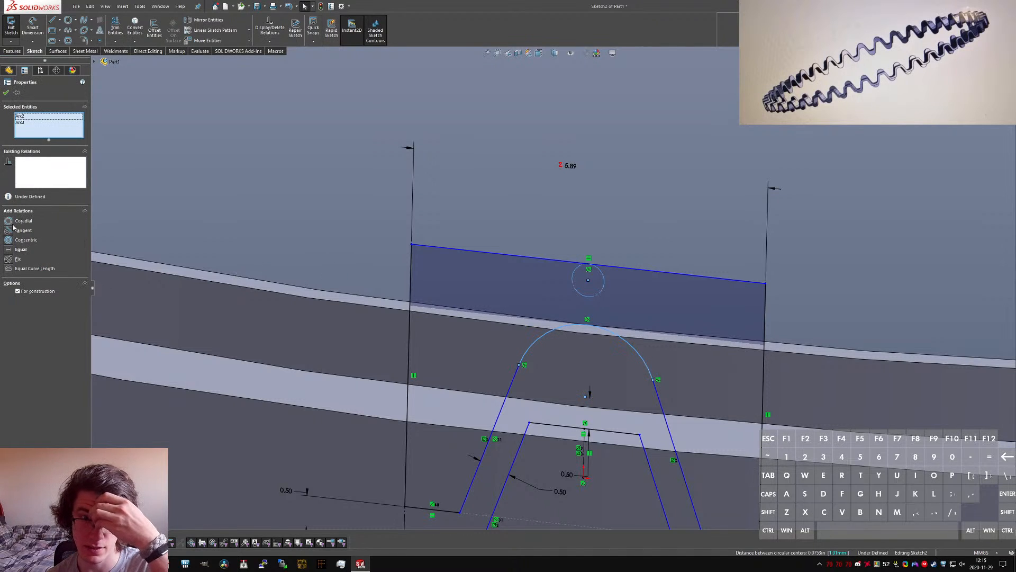
click(8, 232)
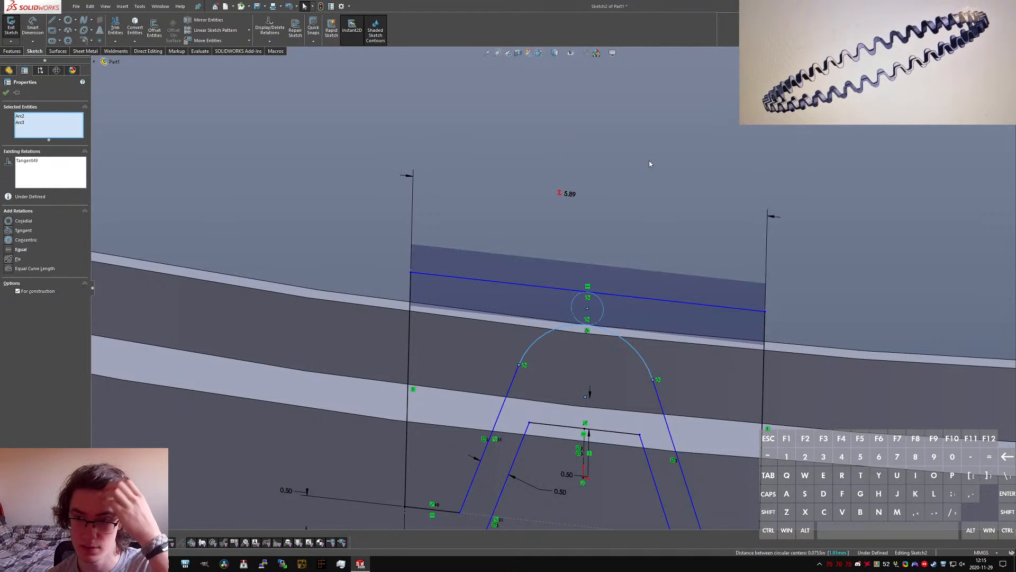
click(606, 313)
ctrl+click(609, 330)
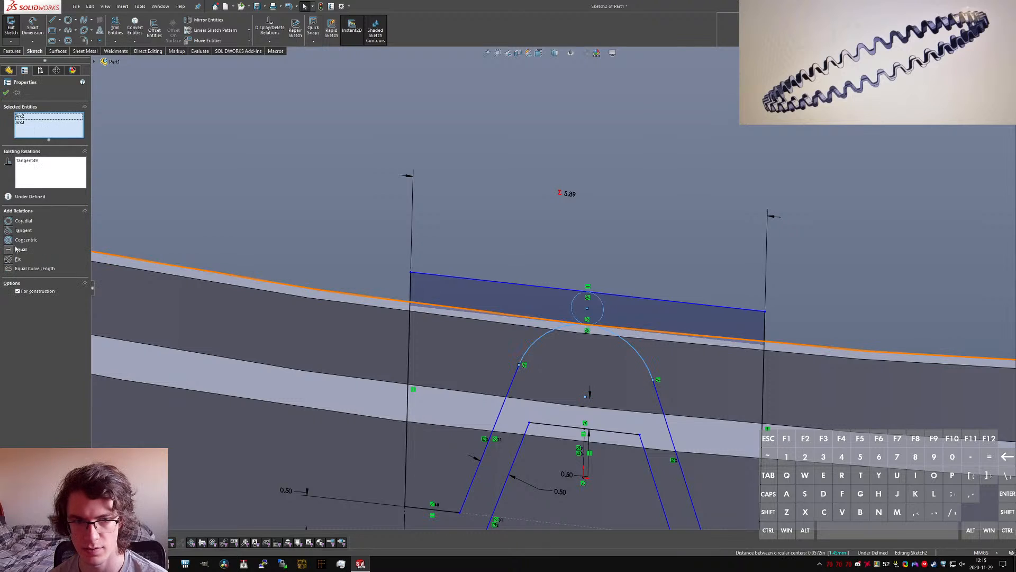
click(10, 249)
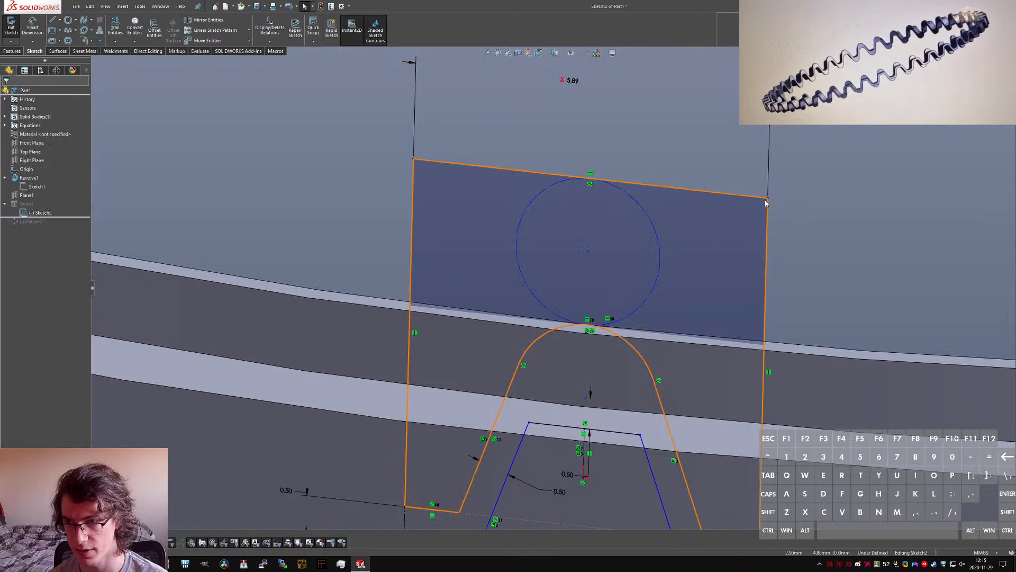
Step: Align the construction circle's centre vertically with the centre of the tooth's upper arc and test the corner's movement
mouse_move(768, 198)
mouse_down()
mouse_move(780, 226)
mouse_move(776, 204)
mouse_up()
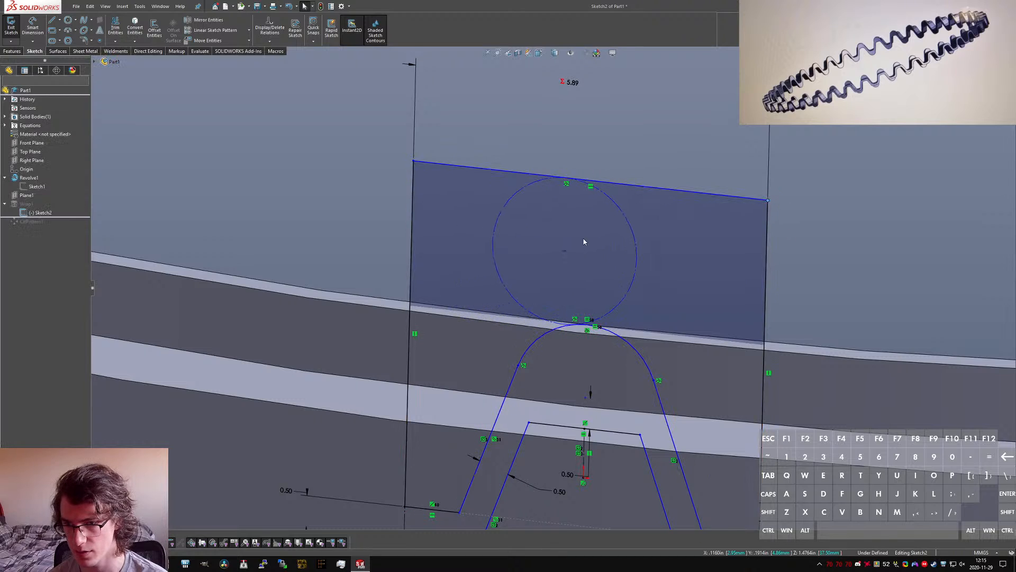
ctrl+click(586, 398)
ctrl+click(586, 400)
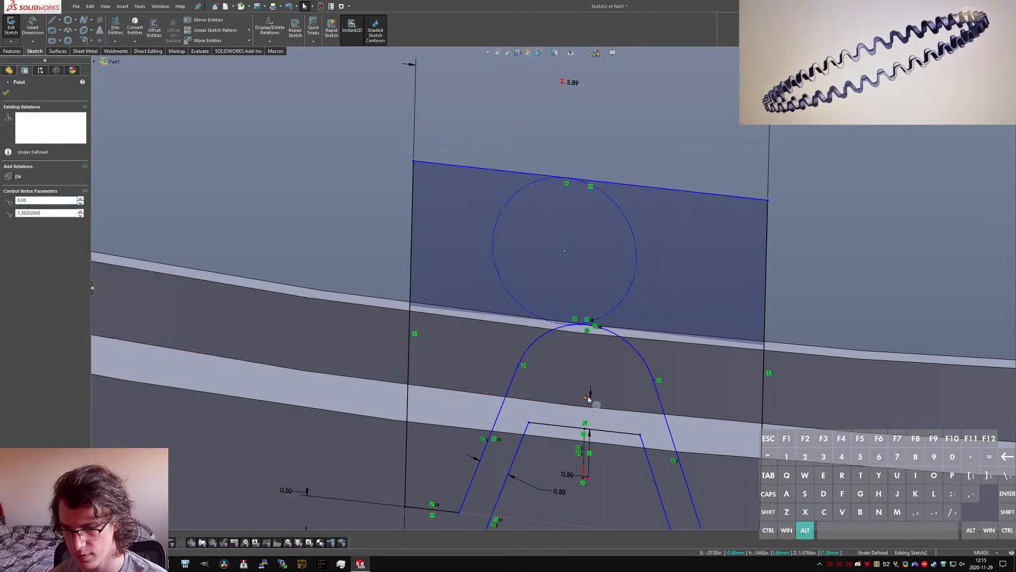
key(alt+v)
click(652, 133)
mouse_move(765, 201)
mouse_down()
mouse_move(778, 226)
mouse_move(768, 208)
mouse_up()
click(599, 165)
scroll(617, 277, up, 5)
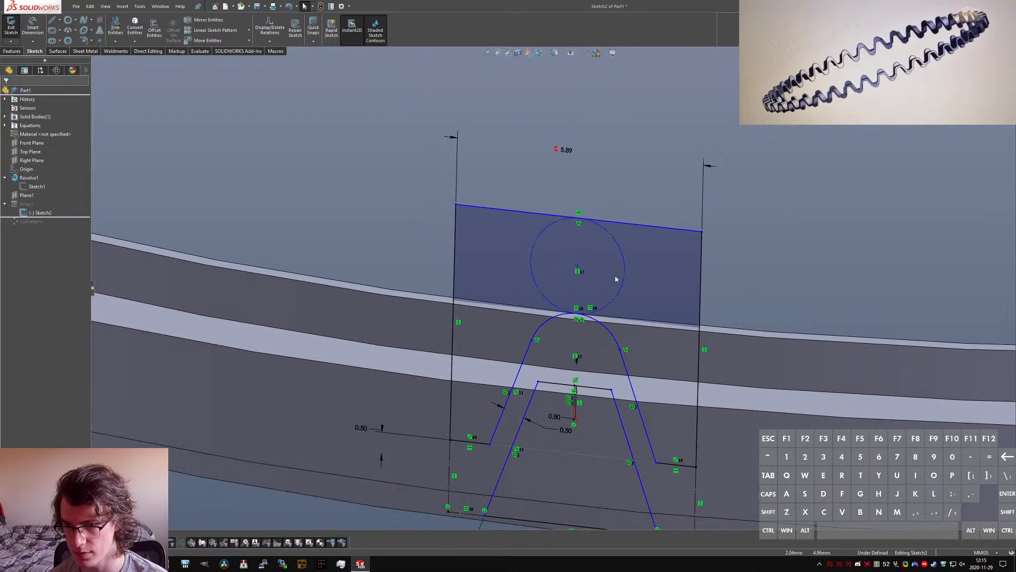
Step: Draw two three-point arcs joining the outer lower corners of the sketch to the inner tooth profile's slanted sides
scroll(545, 324, down, 4)
scroll(556, 284, up, 3)
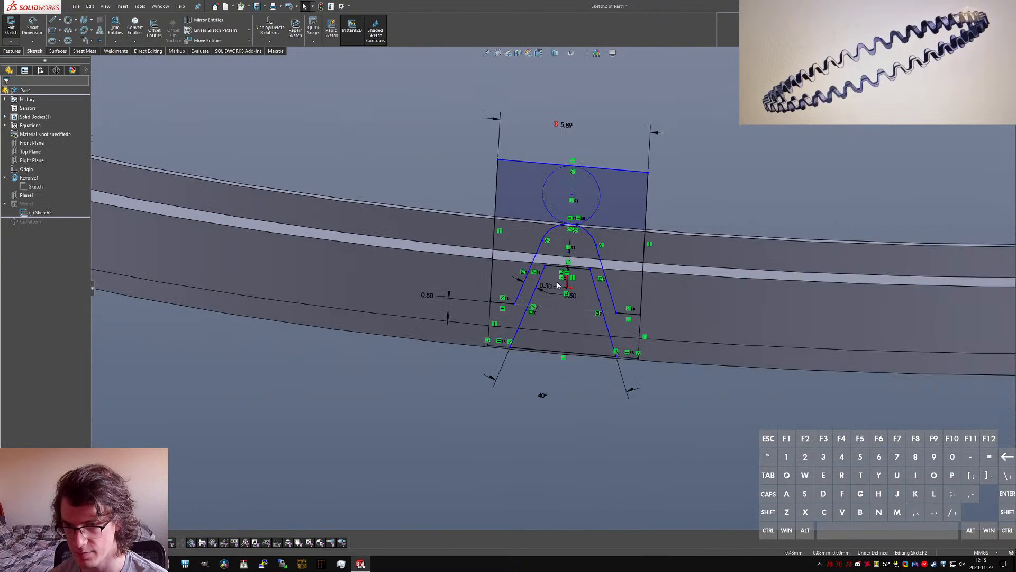
scroll(554, 217, down, 2)
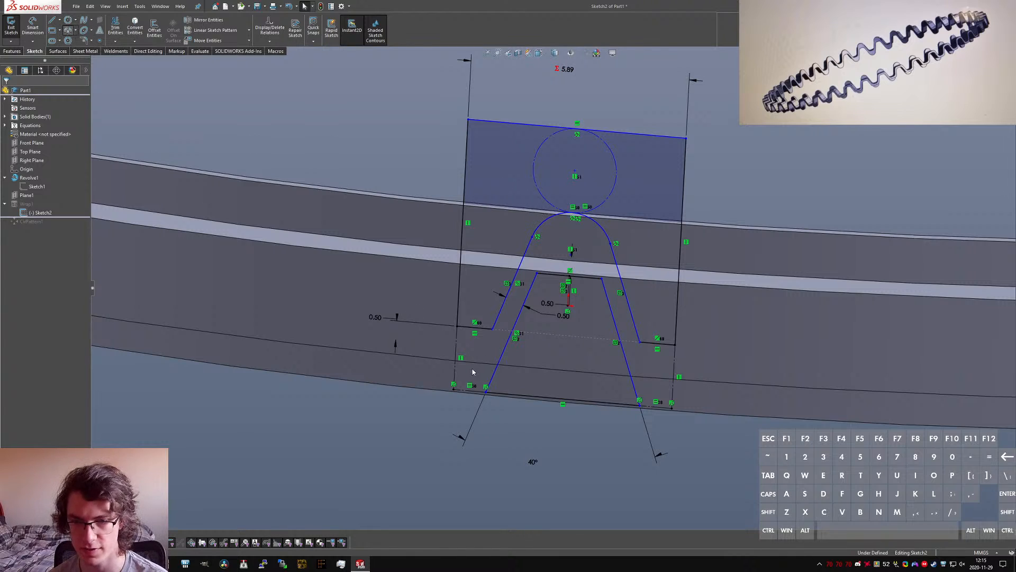
click(453, 390)
click(504, 349)
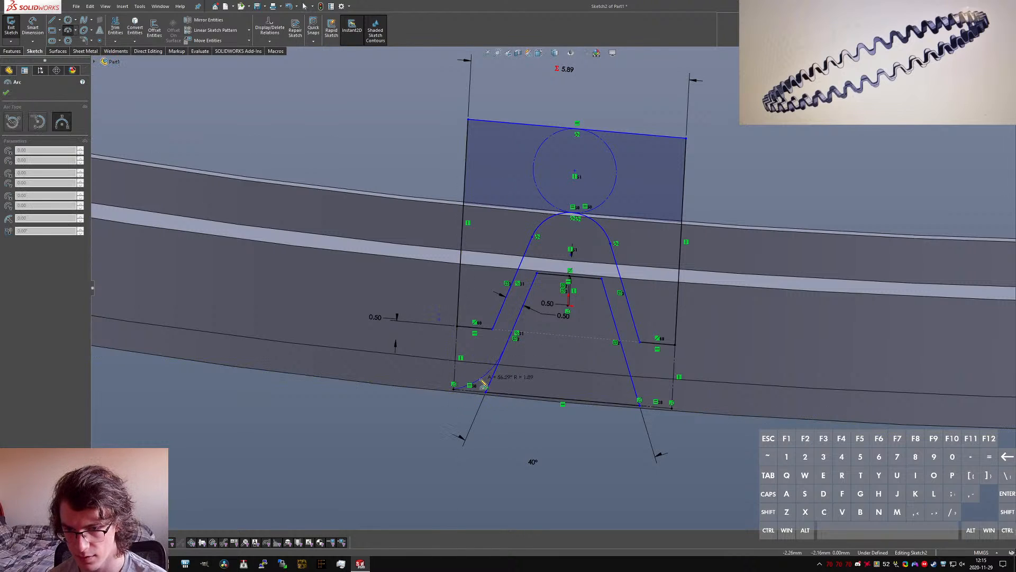
click(483, 383)
key(Escape)
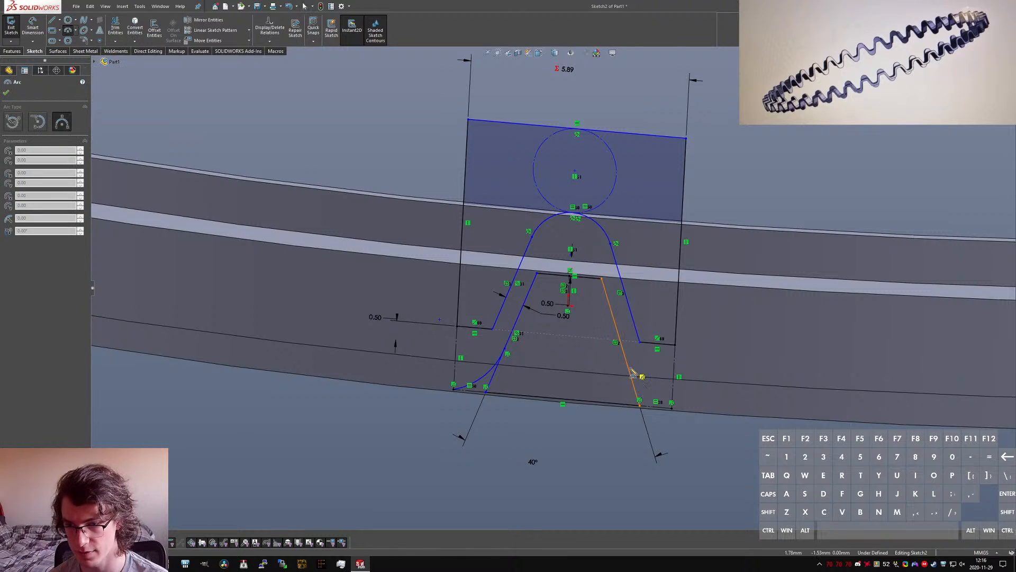
click(642, 395)
key(Escape)
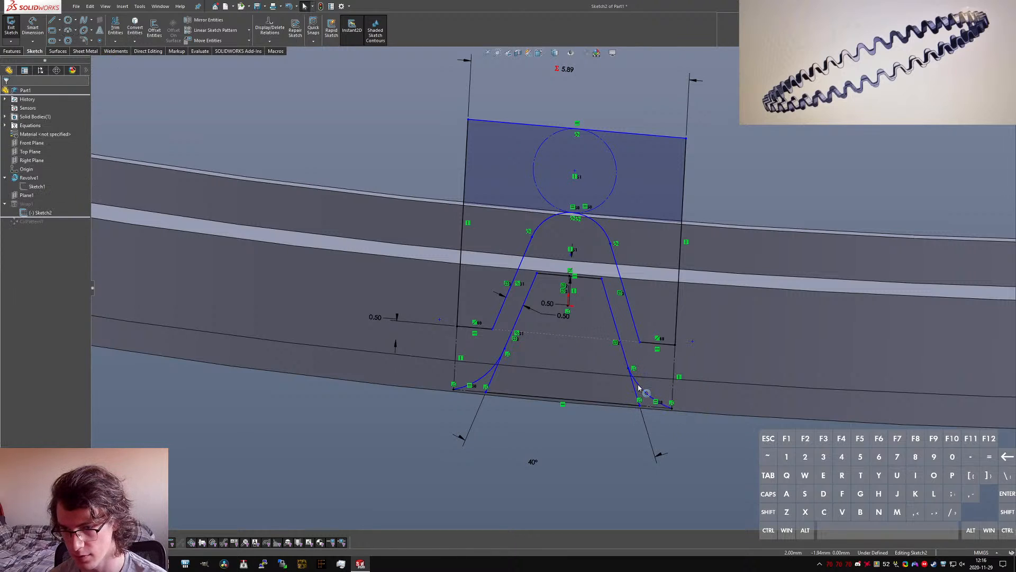
Step: Make both lower arcs tangent to the adjoining slanted sides of the inner tooth profile
click(639, 388)
ctrl+click(626, 359)
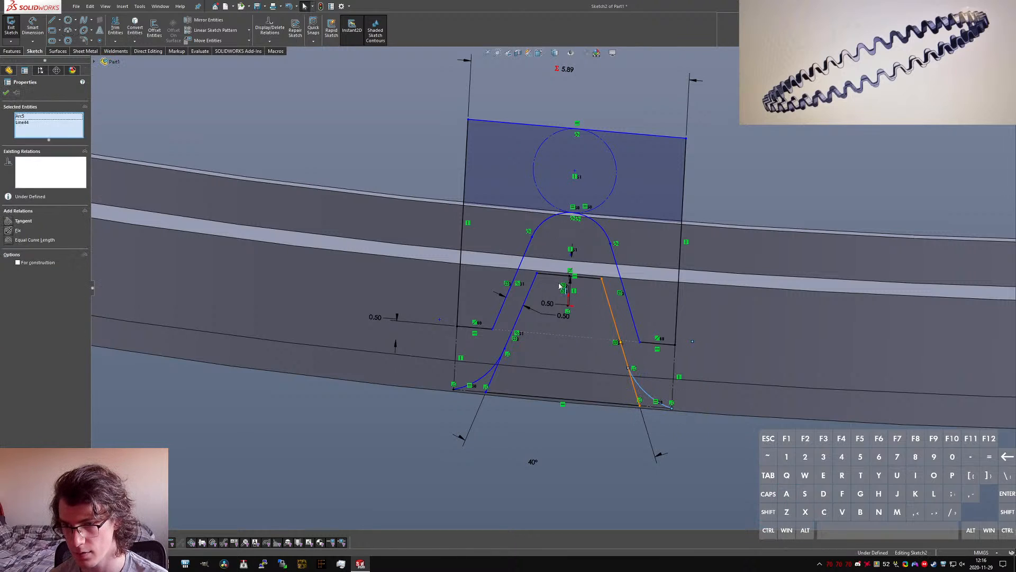
click(607, 498)
ctrl+click(503, 356)
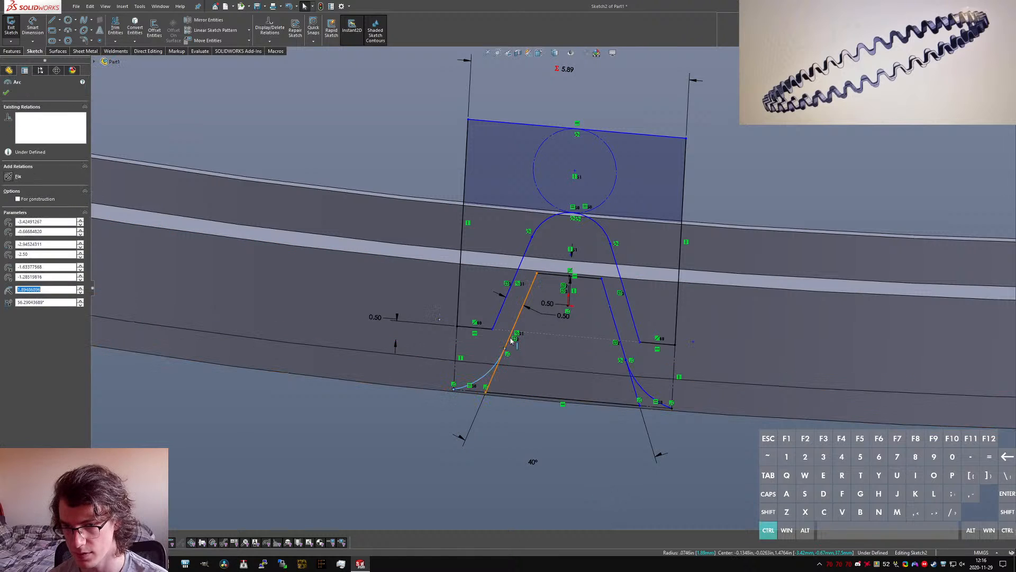
ctrl+click(509, 336)
click(511, 411)
Step: Make the two lower arcs equal in radius to the tooth's upper arc
scroll(508, 388, down, 2)
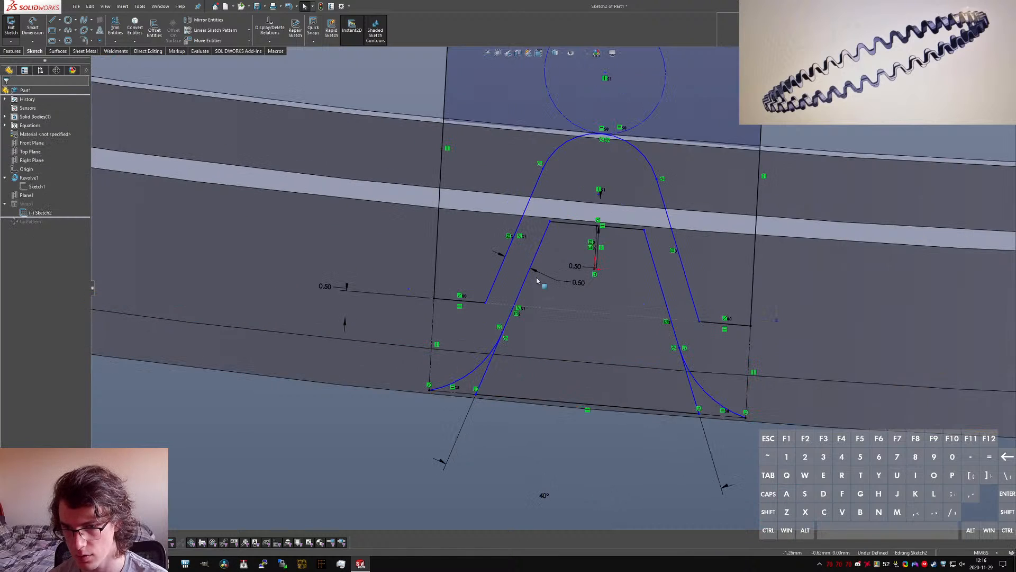
ctrl+click(482, 361)
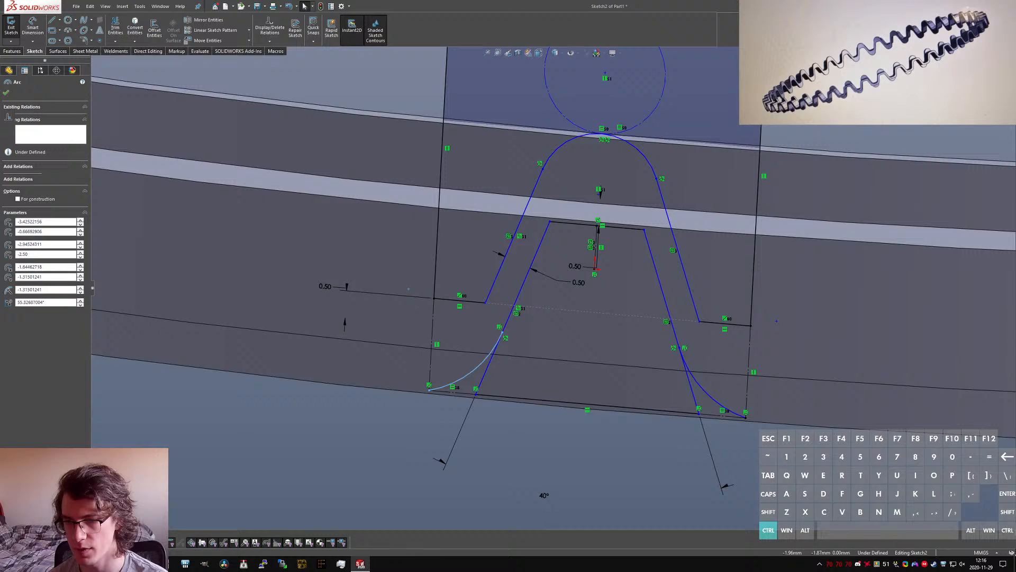
ctrl+click(697, 383)
ctrl+click(643, 154)
key(alt+q)
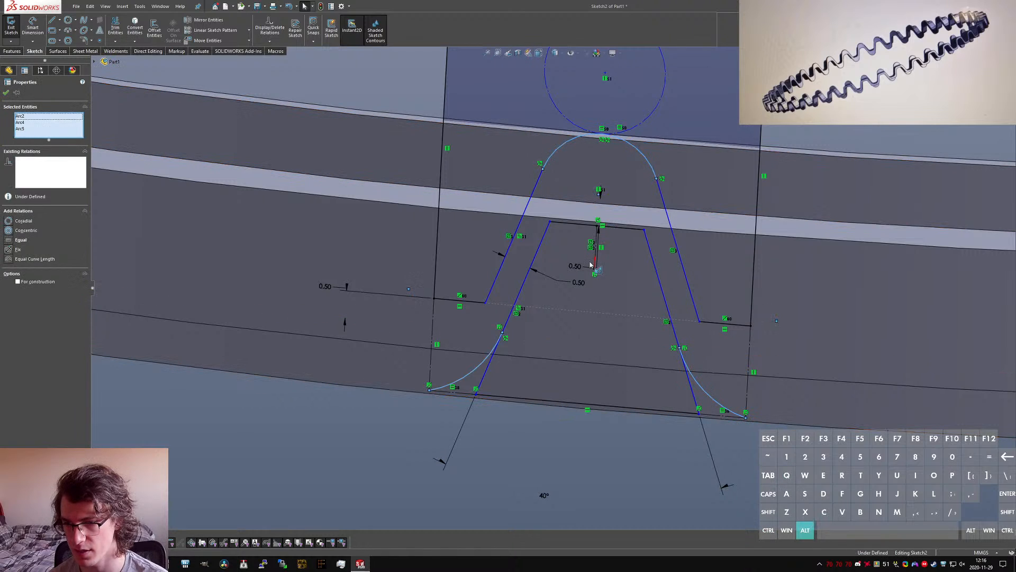
click(544, 452)
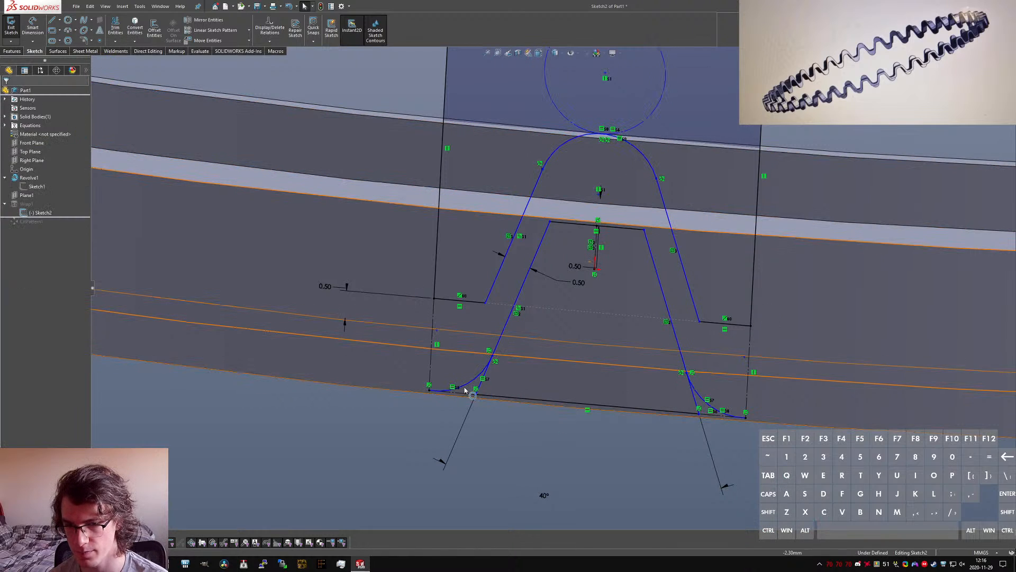
Step: Make the lower-left arc tangent to the tooth's bottom line
ctrl+click(465, 382)
ctrl+click(487, 398)
key(alt+a)
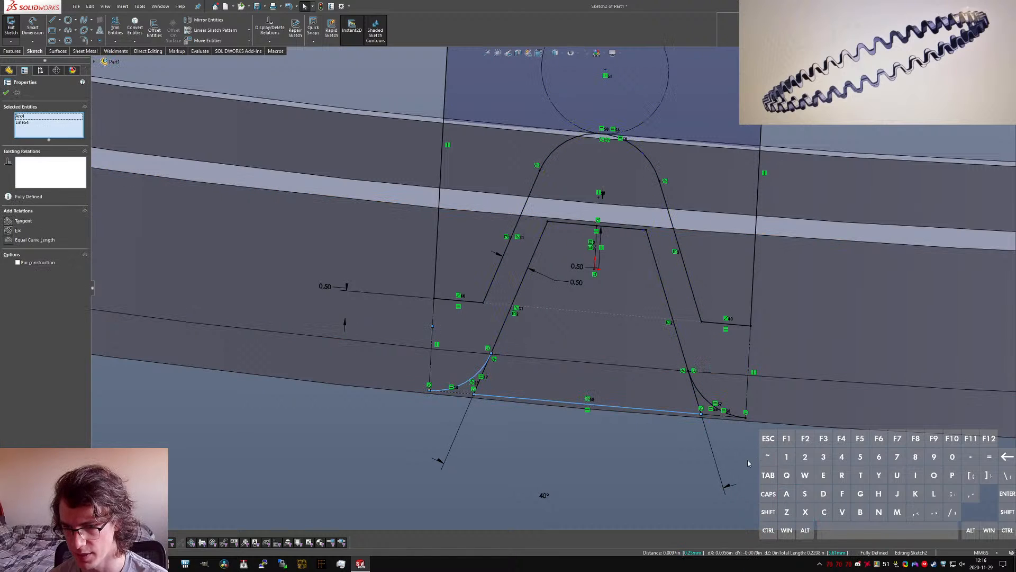
click(674, 417)
ctrl+click(719, 415)
click(710, 424)
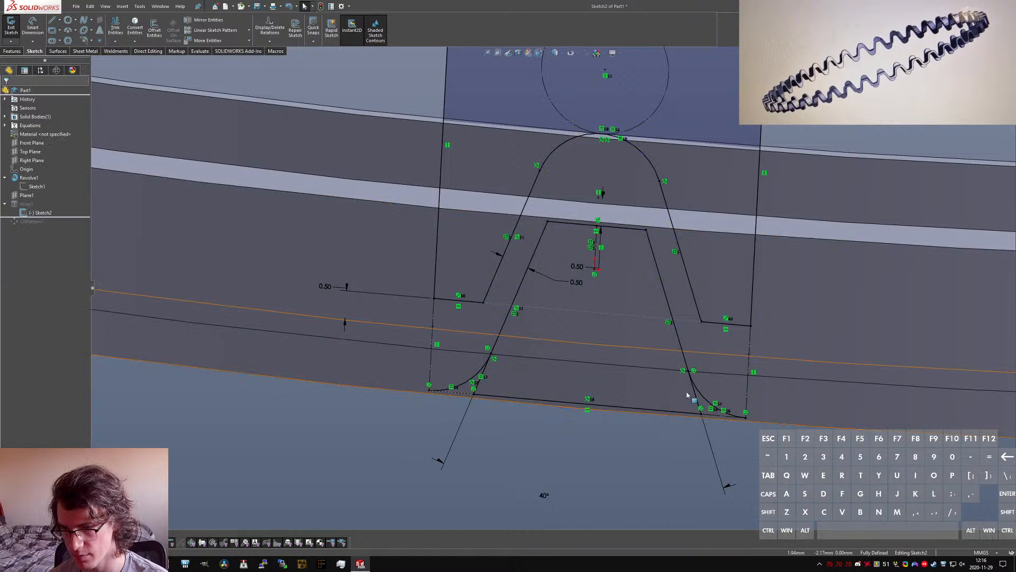
Step: Trim away the lower ends of the inner slanted lines below their tangent points with the lower arcs
click(117, 30)
scroll(489, 381, down, 2)
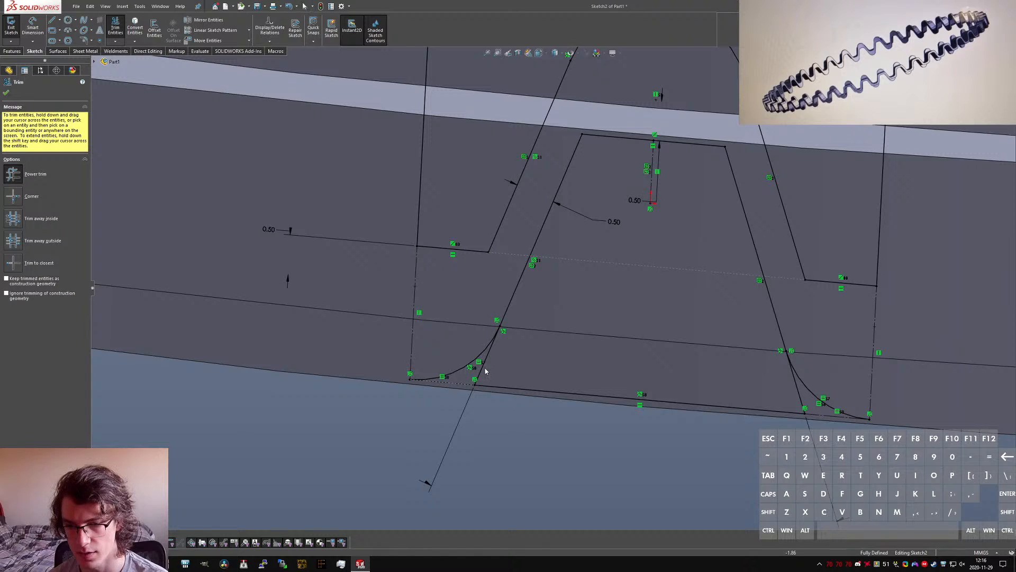
drag(808, 415, 751, 389)
key(Escape)
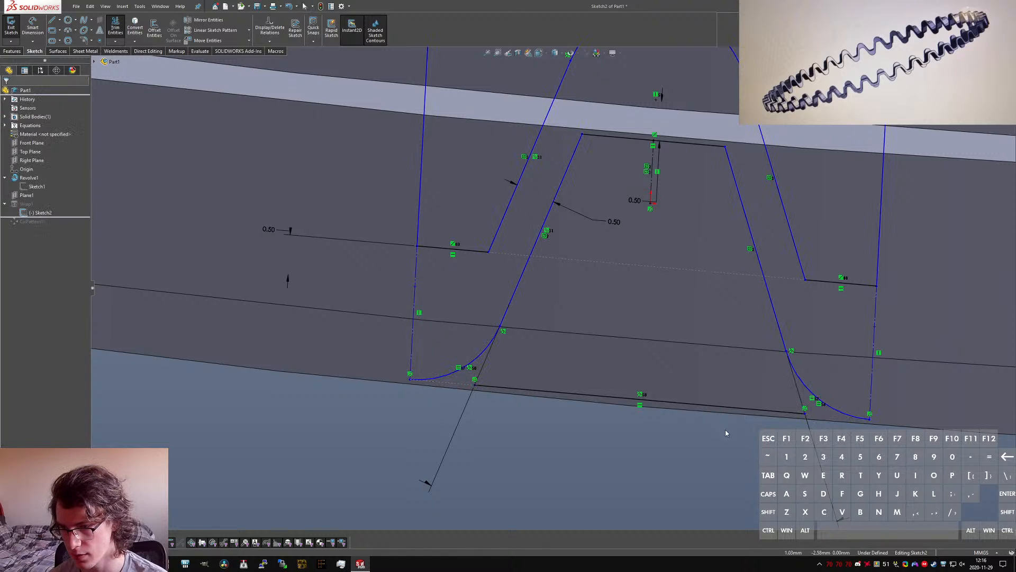
Step: Stretch both ends of the bottom line out to the outer endpoints of the two lower arcs
drag(806, 413, 869, 422)
drag(475, 384, 411, 383)
scroll(535, 437, up, 6)
scroll(668, 318, down, 2)
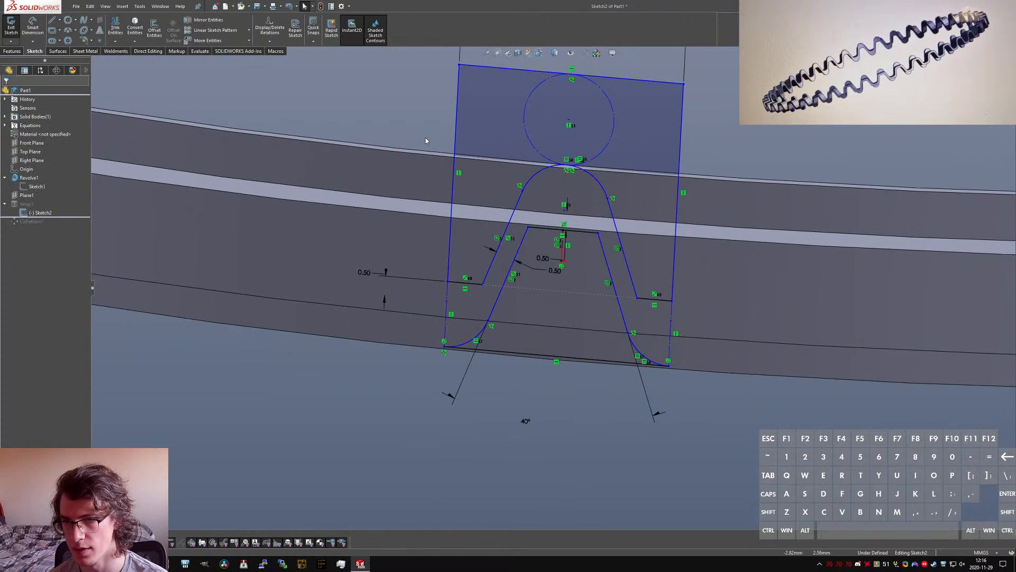
Step: Try constraining the two short horizontal lines beside the outer tooth profile to equal length
drag(435, 66, 444, 90)
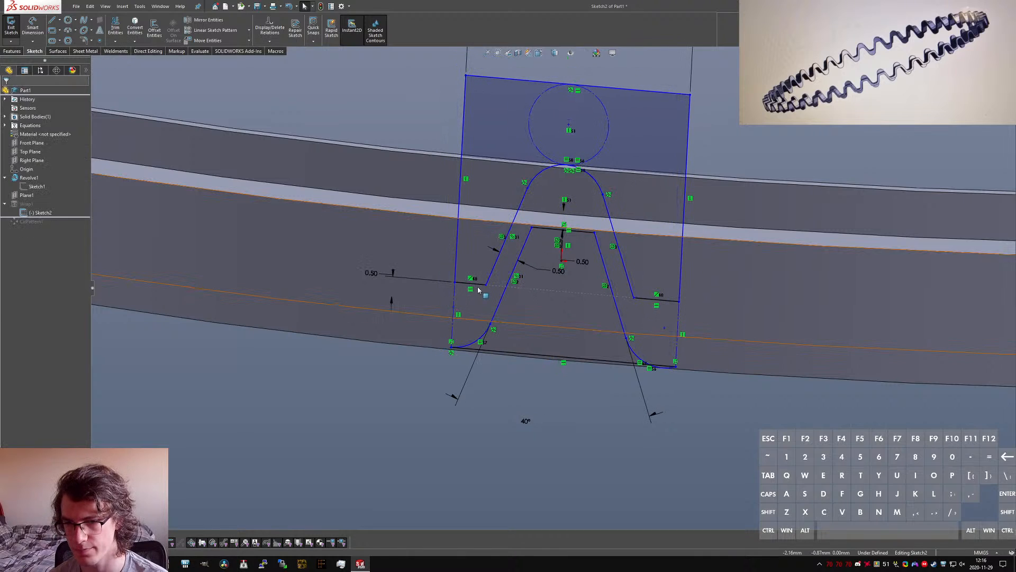
click(477, 284)
ctrl+click(639, 300)
key(alt+q)
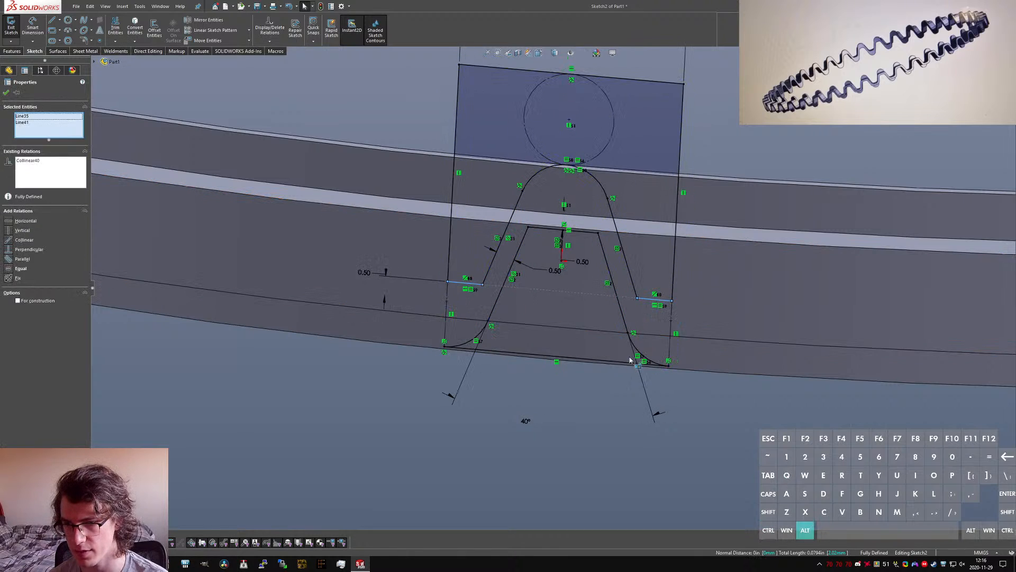
click(590, 406)
scroll(567, 293, up, 4)
scroll(581, 214, down, 3)
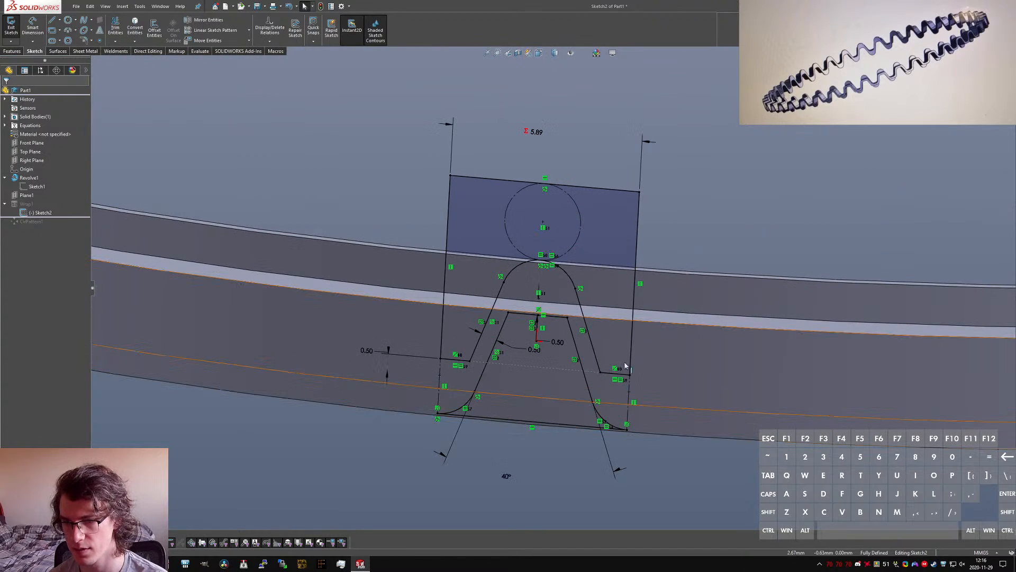
scroll(574, 357, down, 1)
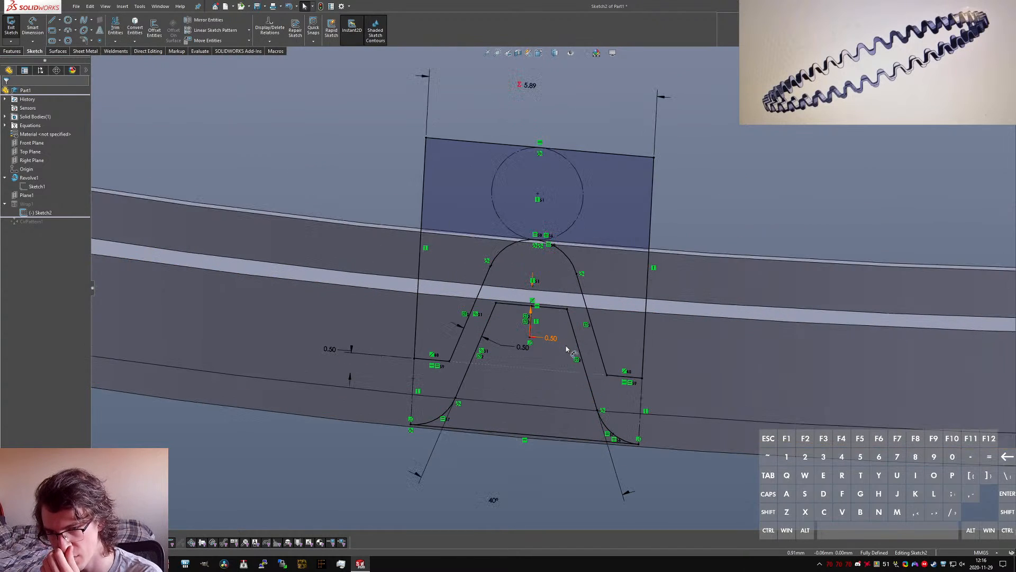
Step: Delete the equal relation between the two short horizontal lines and test the sketch's remaining freedom
click(630, 382)
key(Delete)
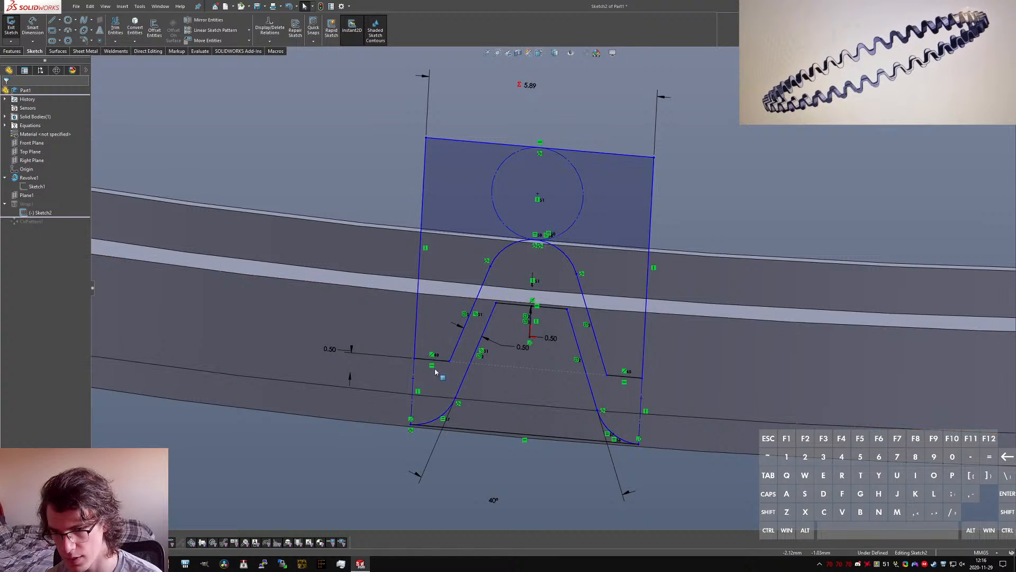
mouse_move(456, 397)
mouse_down()
mouse_move(488, 399)
mouse_move(465, 389)
mouse_up()
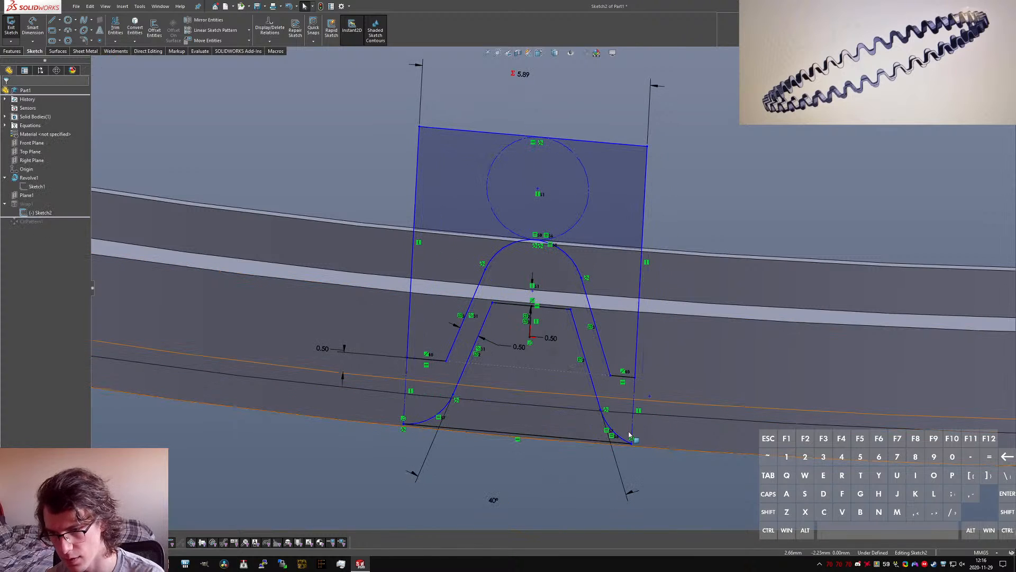
Step: Make the lower-right arc tangent to the tooth's bottom line
ctrl+click(606, 423)
ctrl+click(589, 440)
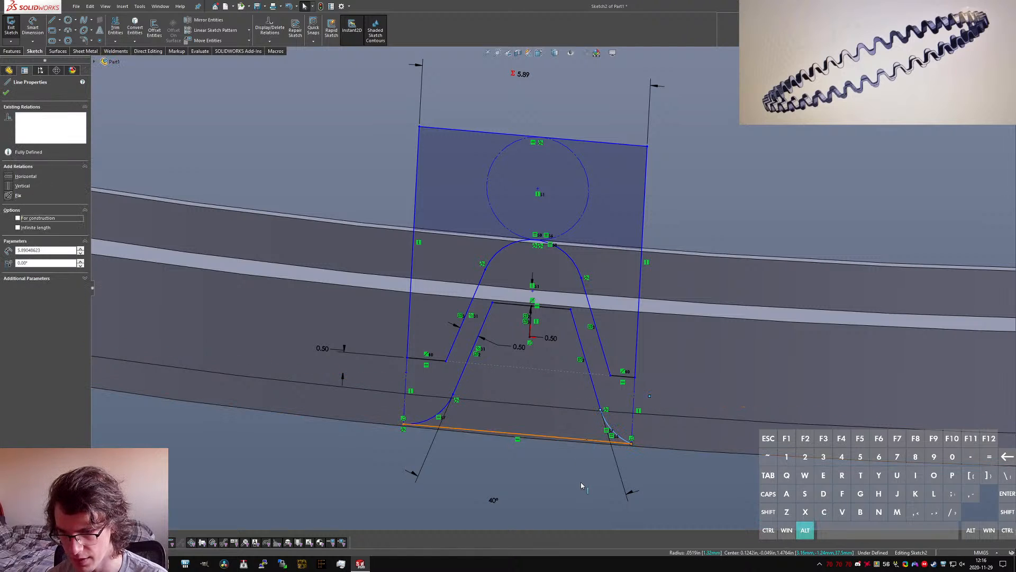
key(alt+a)
click(581, 500)
Step: Move the 40° angle dimension inside the tooth and rearrange the 0.50 dimensions around its left side, viewing the sketch straight on
drag(495, 500, 523, 387)
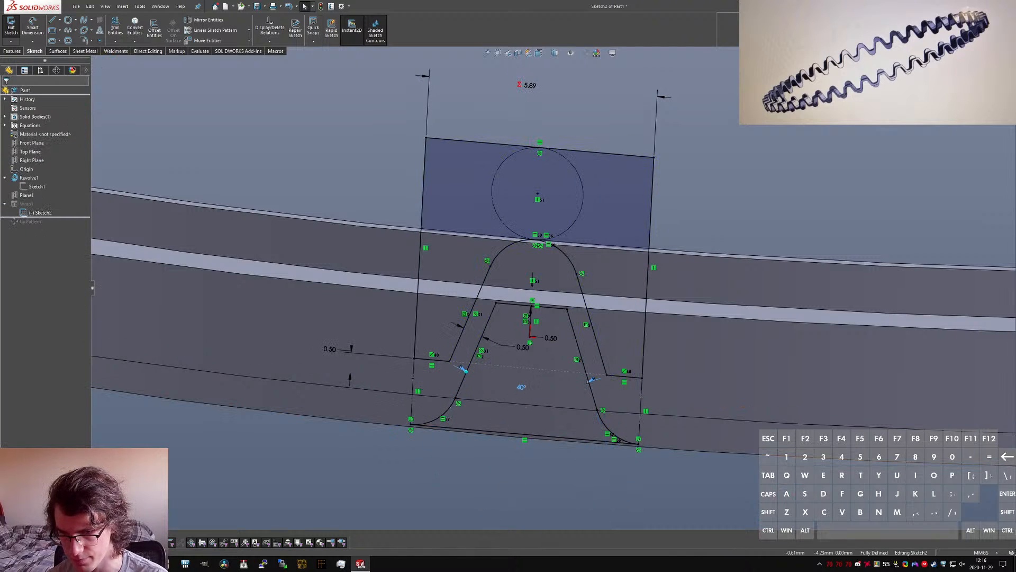
click(461, 370)
key(Escape)
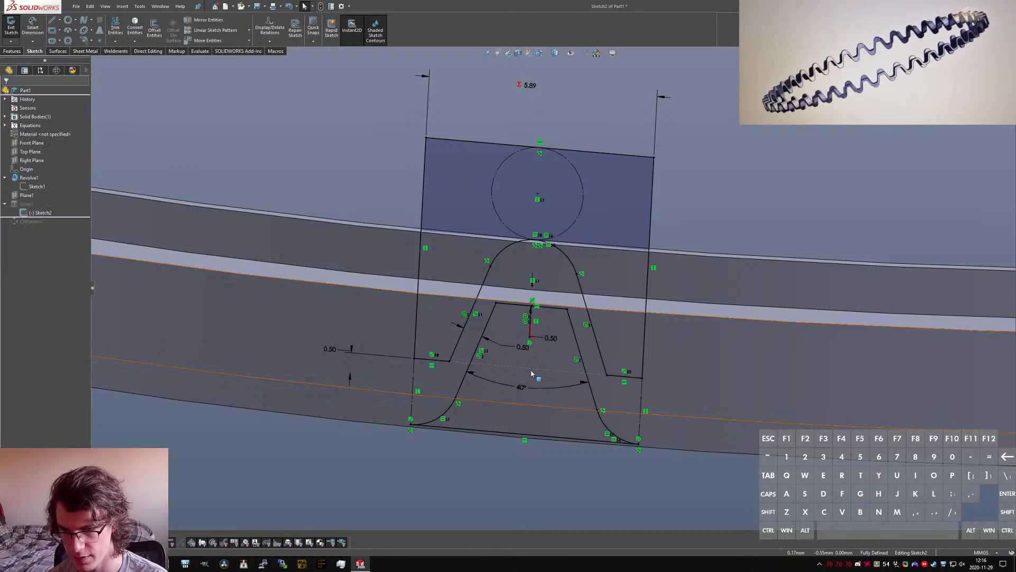
scroll(511, 336, up, 1)
drag(419, 288, 420, 304)
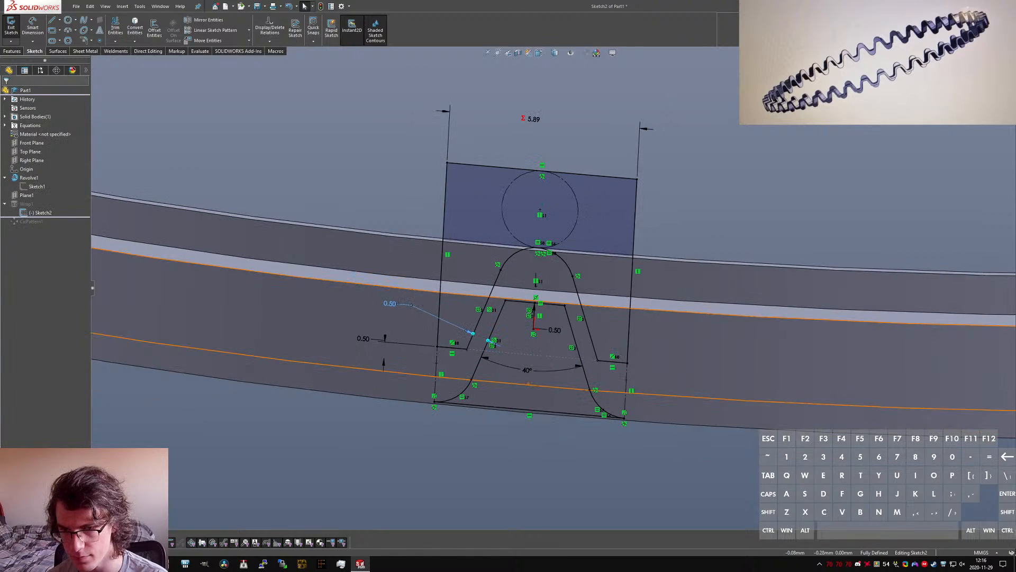
drag(369, 346, 402, 369)
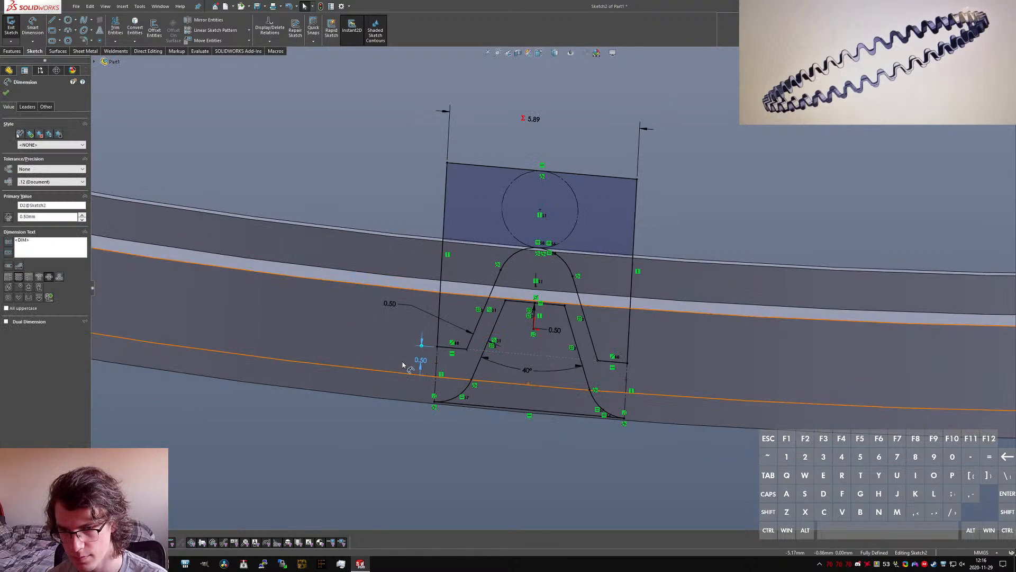
middle_drag(507, 371, 517, 313)
key(b)
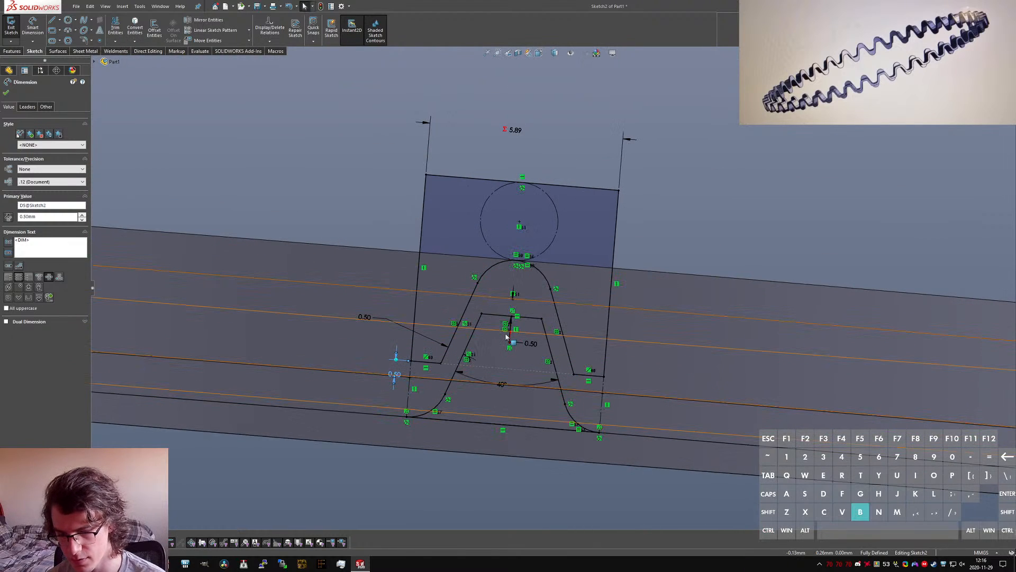
click(508, 338)
scroll(563, 301, down, 6)
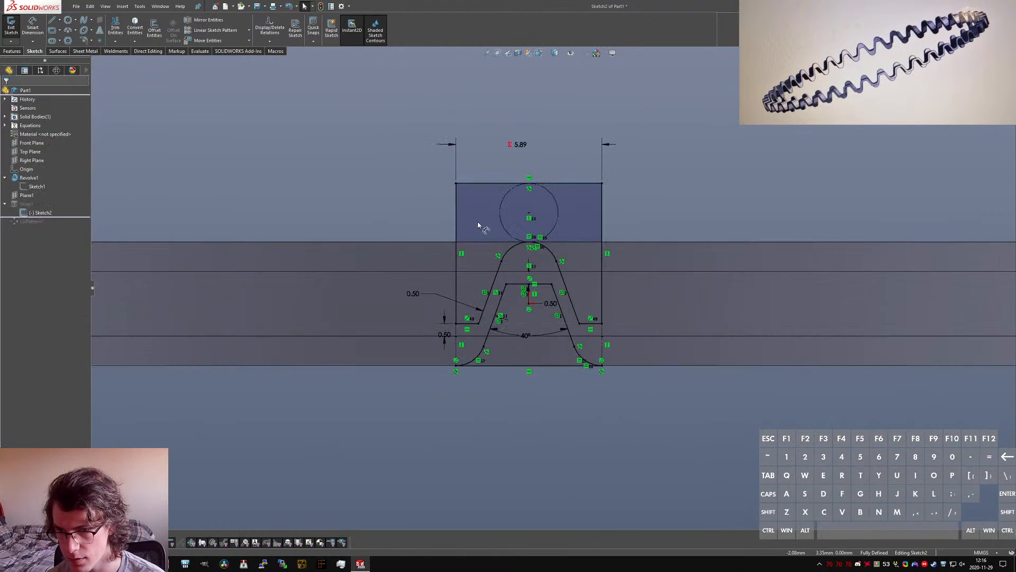
scroll(478, 225, down, 3)
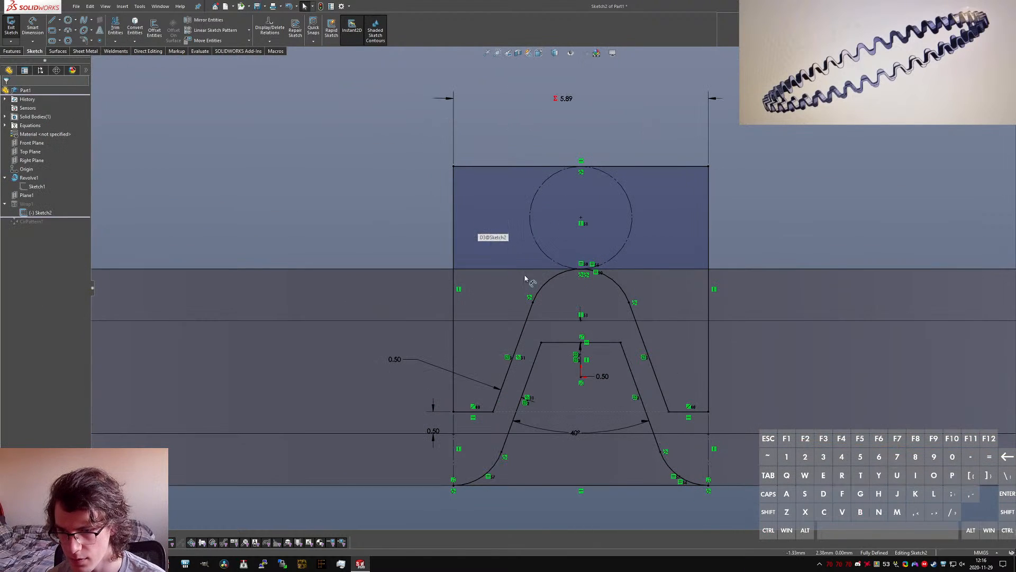
Step: Close the sketch, edit the wrap feature, try the Spline Surface method, switch back to Analytical and clear its source sketch
click(13, 26)
click(597, 186)
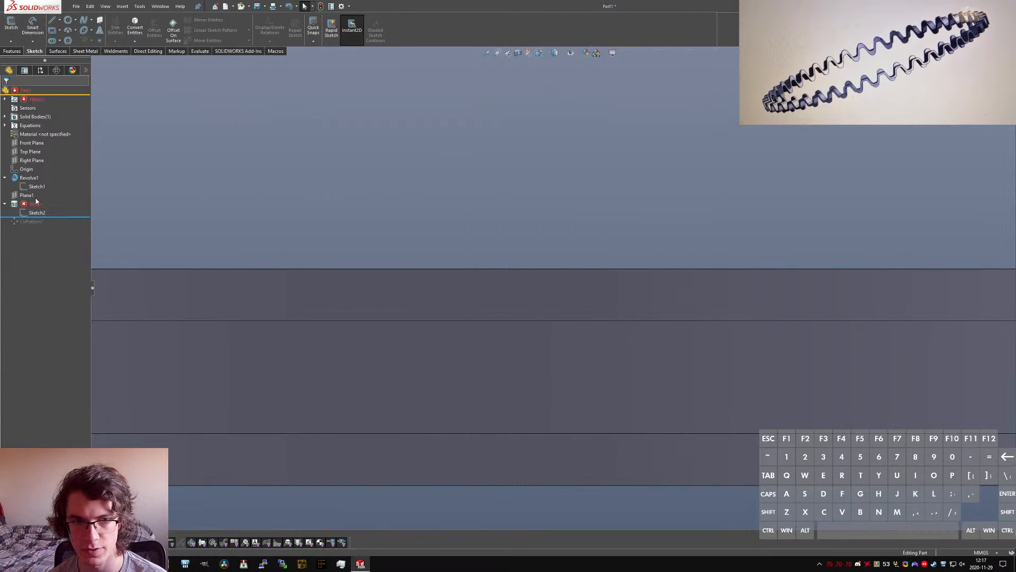
click(35, 204)
click(39, 179)
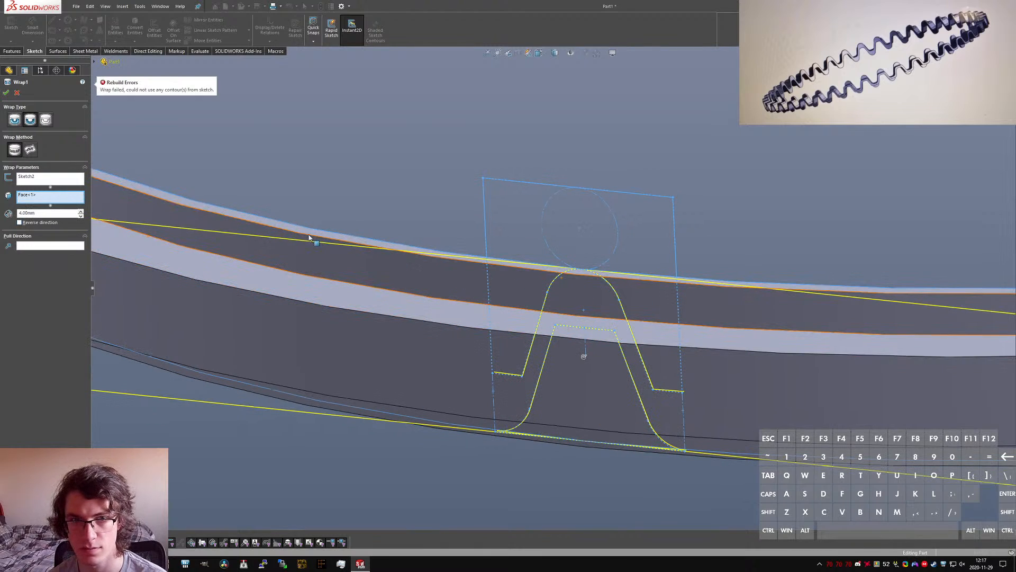
click(32, 178)
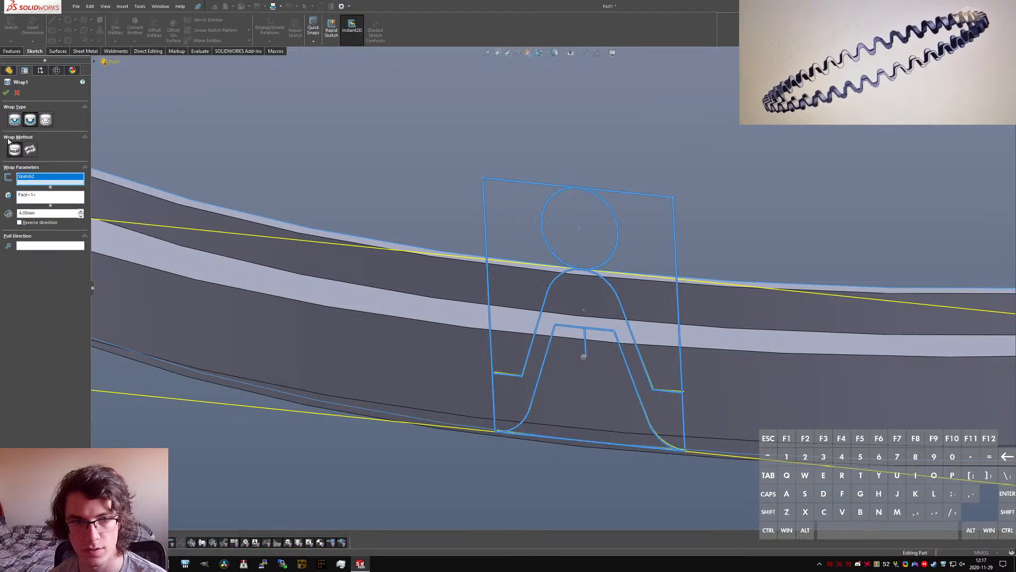
click(29, 154)
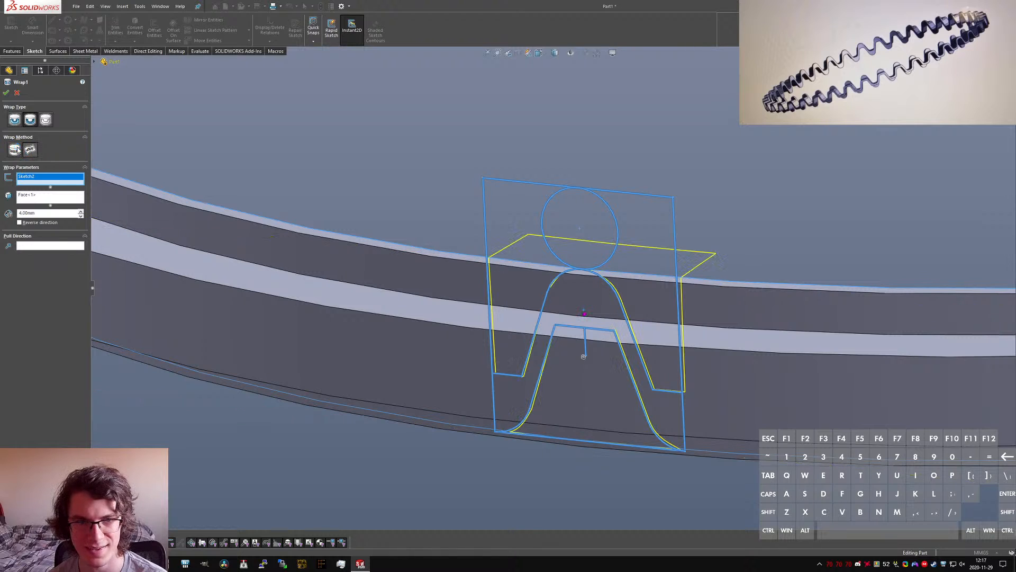
click(18, 153)
key(Delete)
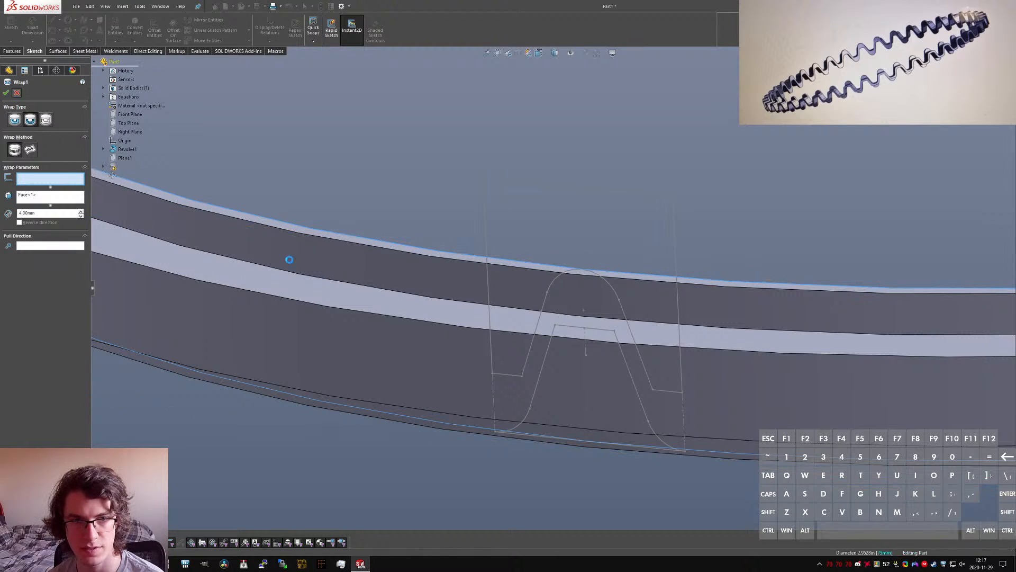
Step: Delete the failing wrap feature together with its dependent circular pattern, keeping the wave sketch
click(28, 205)
key(Delete)
key(Return)
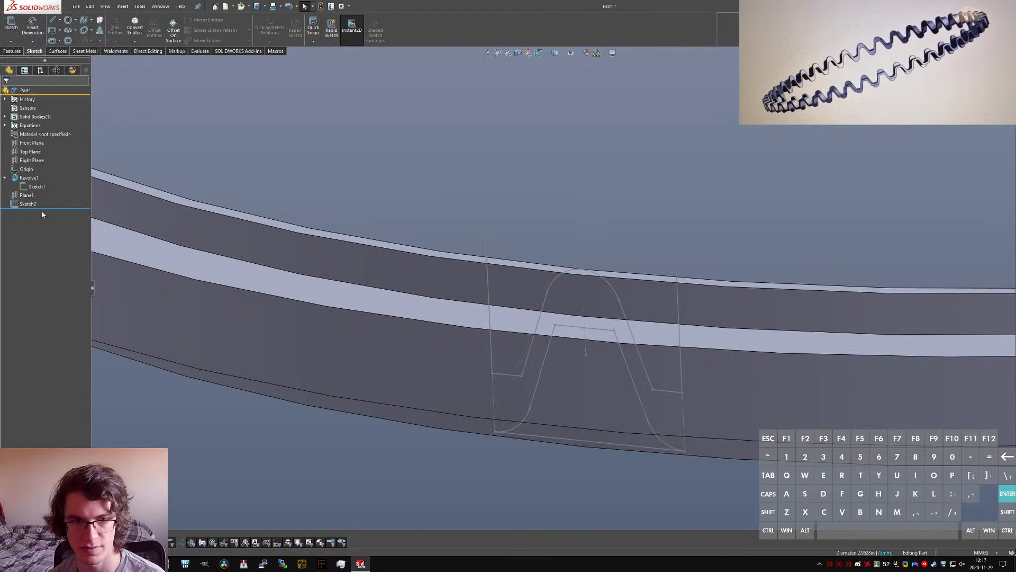
Step: Reopen the wave sketch for editing and hide the revolved ring body to isolate the sketch contours
click(28, 206)
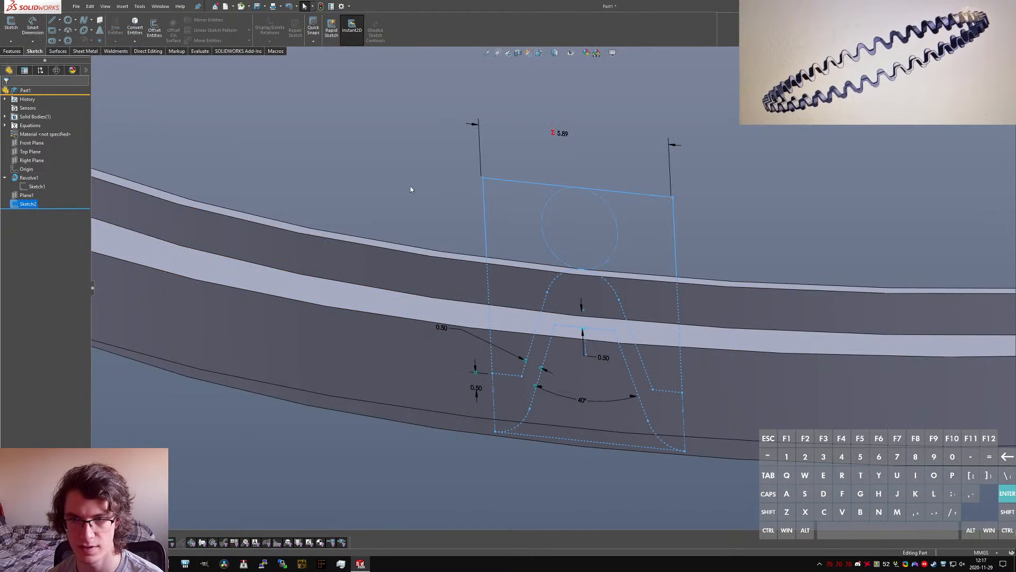
click(817, 195)
click(24, 204)
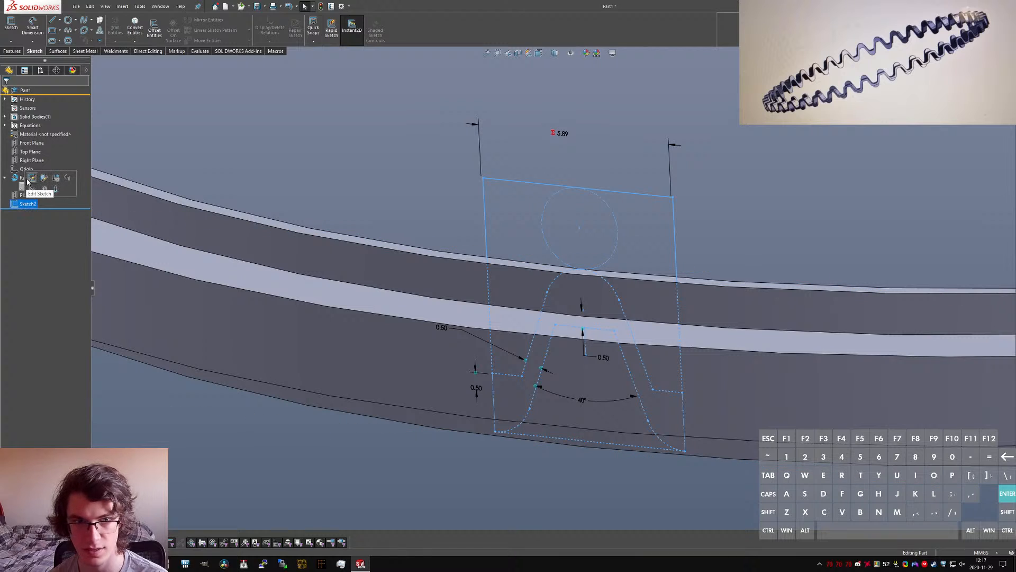
click(28, 181)
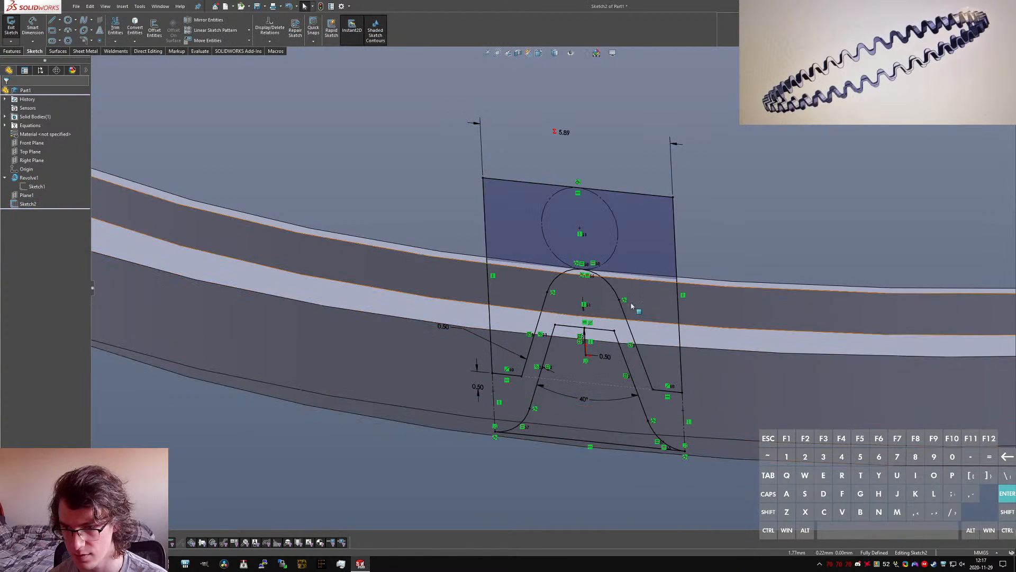
mouse_move(615, 223)
middle_down()
mouse_move(753, 176)
mouse_move(634, 225)
middle_up()
scroll(569, 206, up, 4)
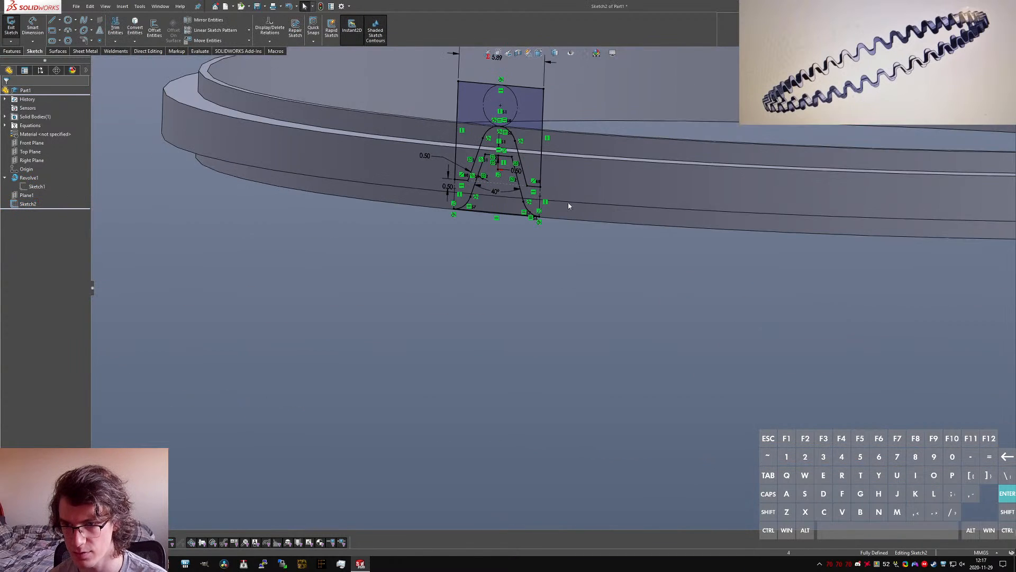
middle_drag(568, 206, 569, 221)
scroll(553, 181, up, 2)
scroll(552, 183, down, 2)
click(5, 117)
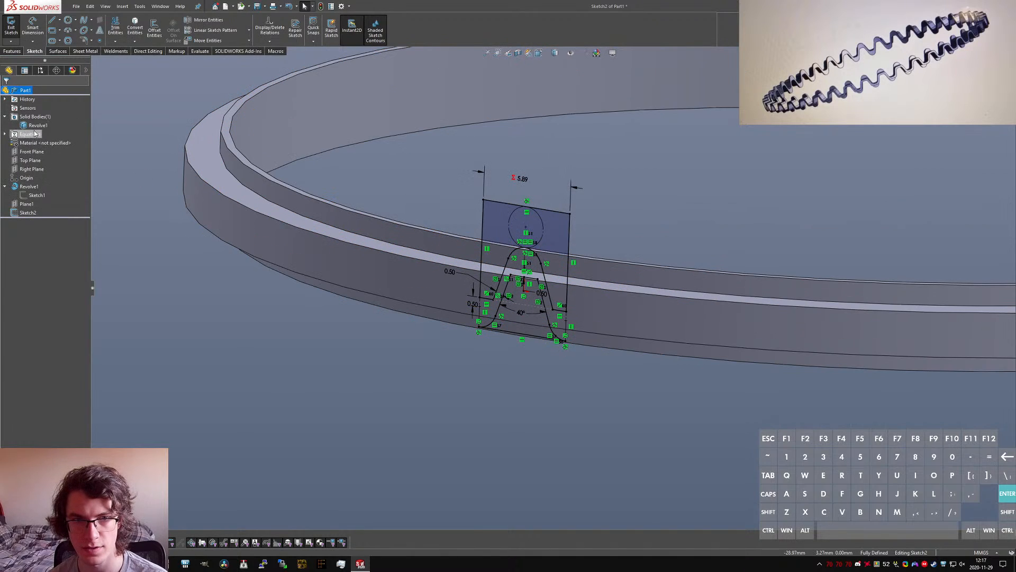
right_click(35, 126)
click(45, 110)
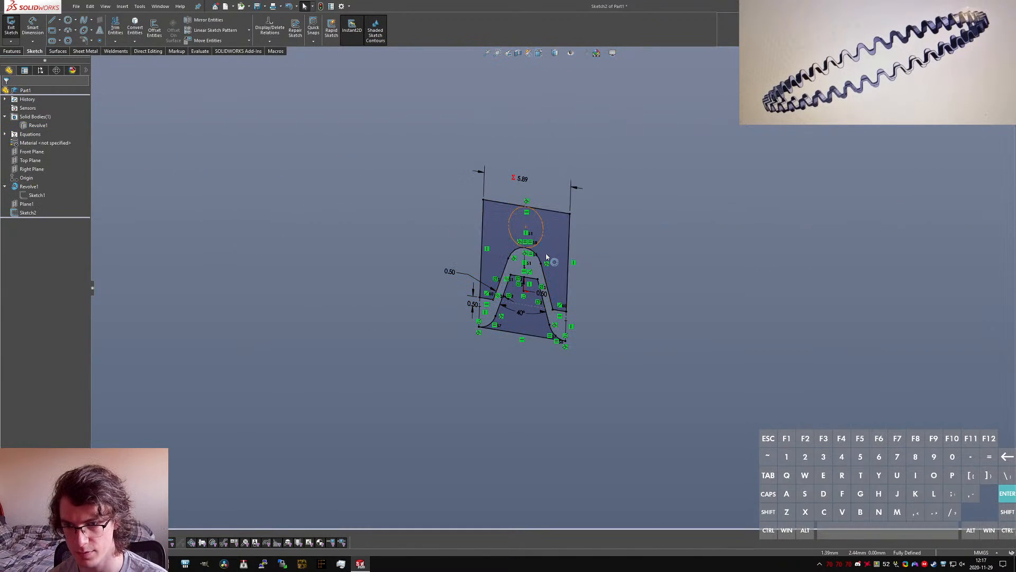
Step: Examine the closed regions of the isolated wave sketch and show the ring body again
scroll(547, 257, down, 2)
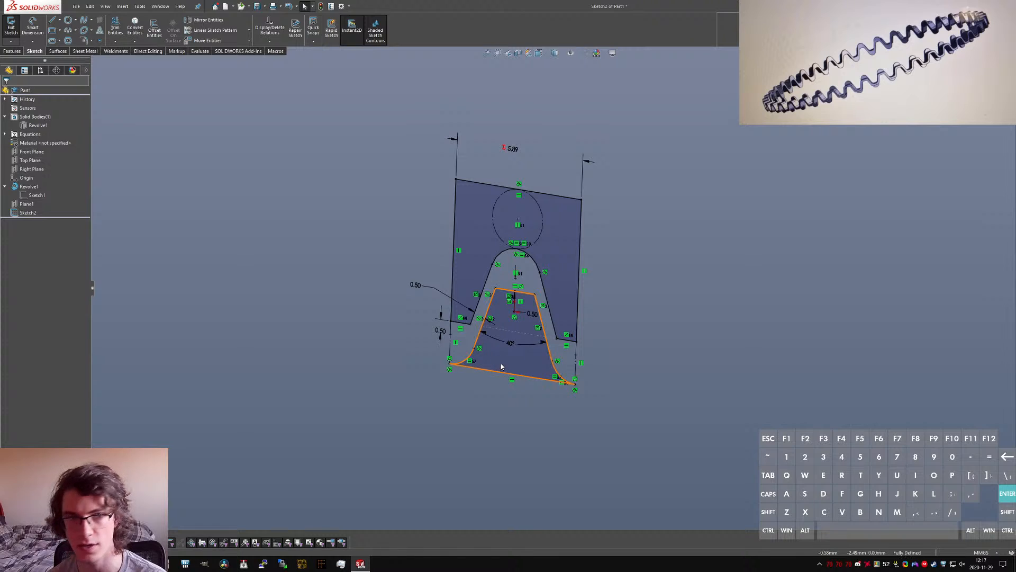
scroll(536, 239, down, 2)
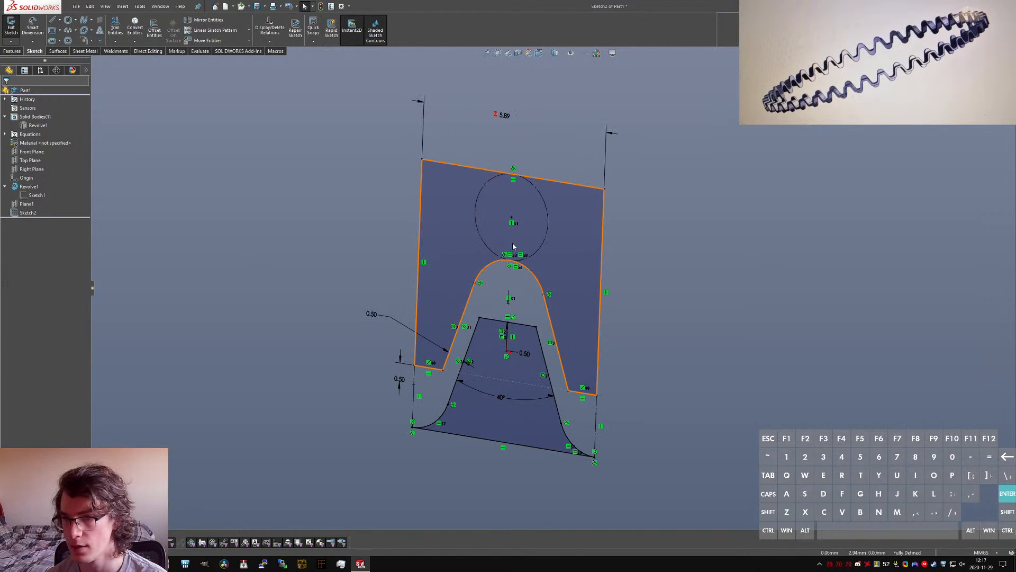
mouse_move(526, 297)
ctrl+middle_down()
mouse_move(803, 342)
mouse_move(641, 345)
ctrl+middle_up()
scroll(658, 422, up, 3)
scroll(658, 424, down, 2)
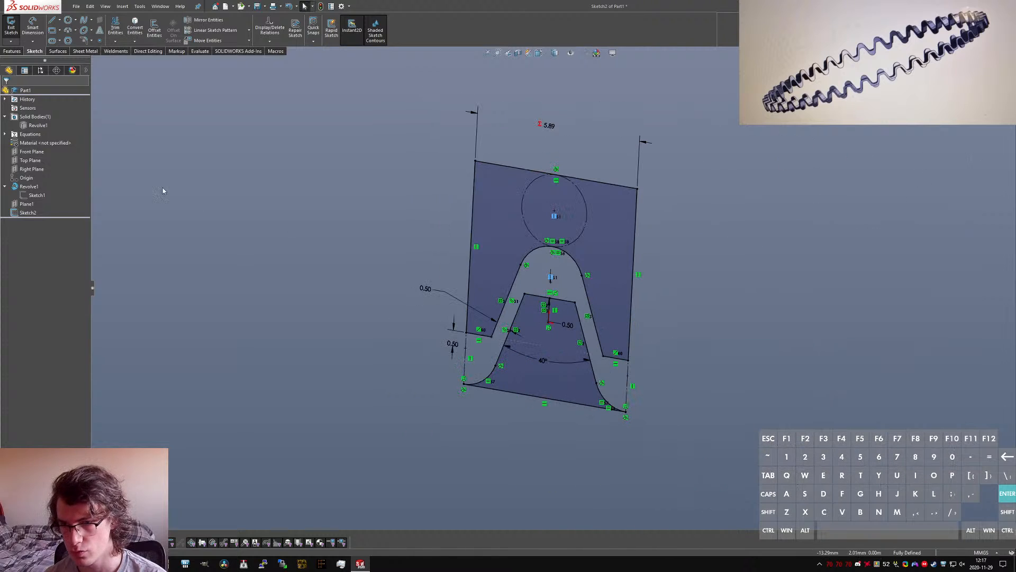
click(37, 125)
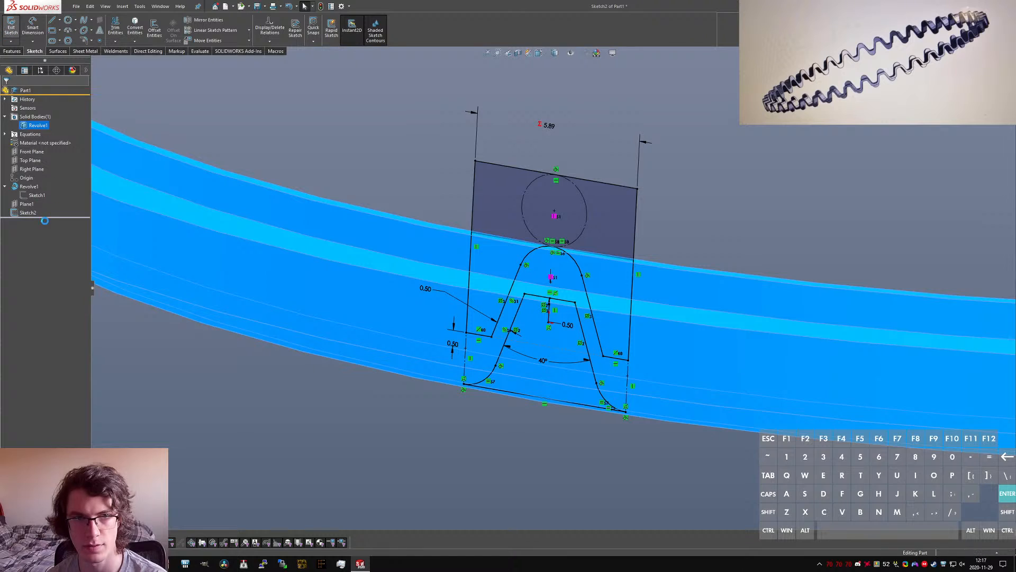
Step: Try wrapping the wave sketch onto the ring's inner face as a 4.00 mm deboss
click(27, 213)
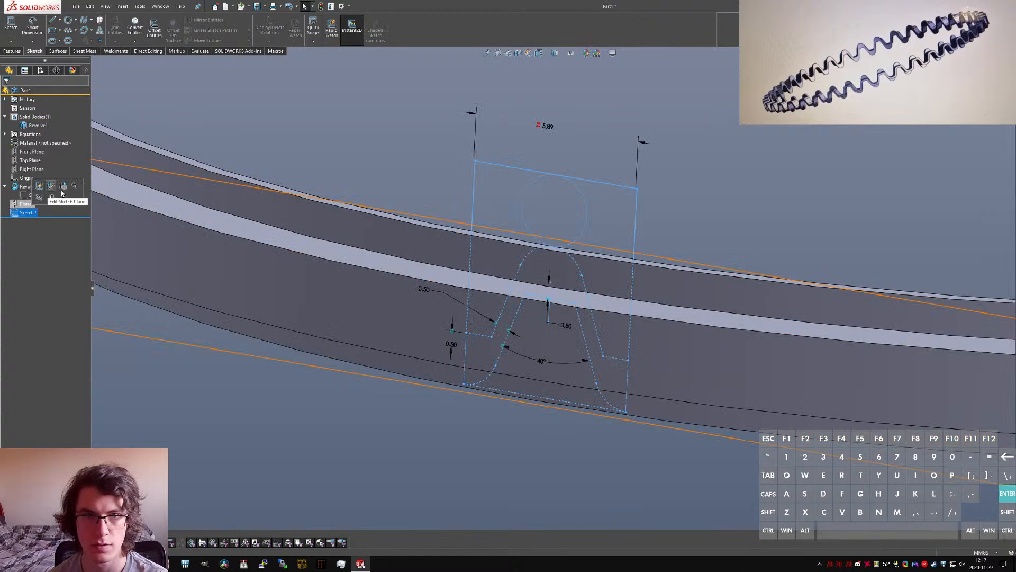
key(s)
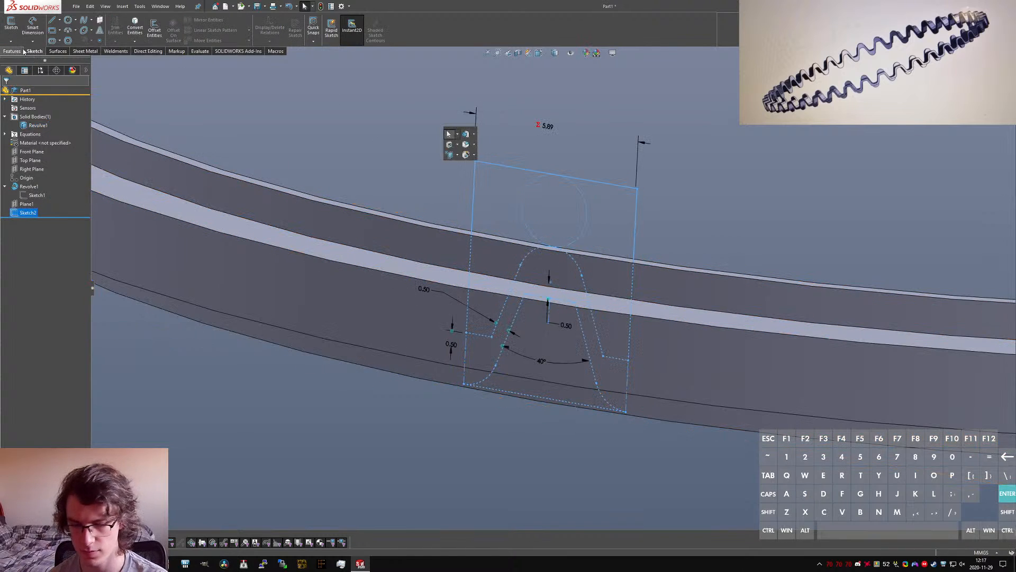
key(a)
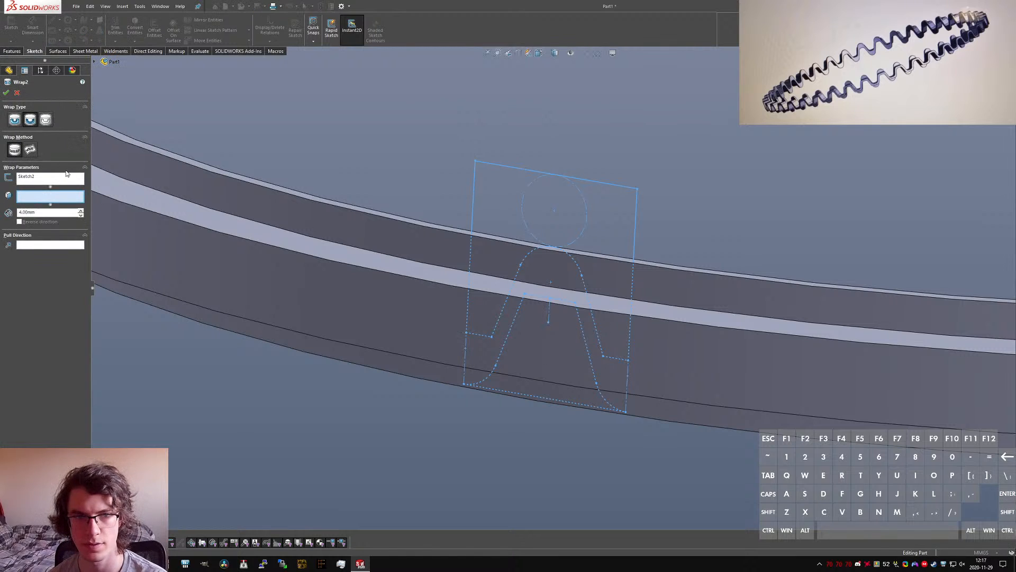
middle_drag(646, 279, 513, 290)
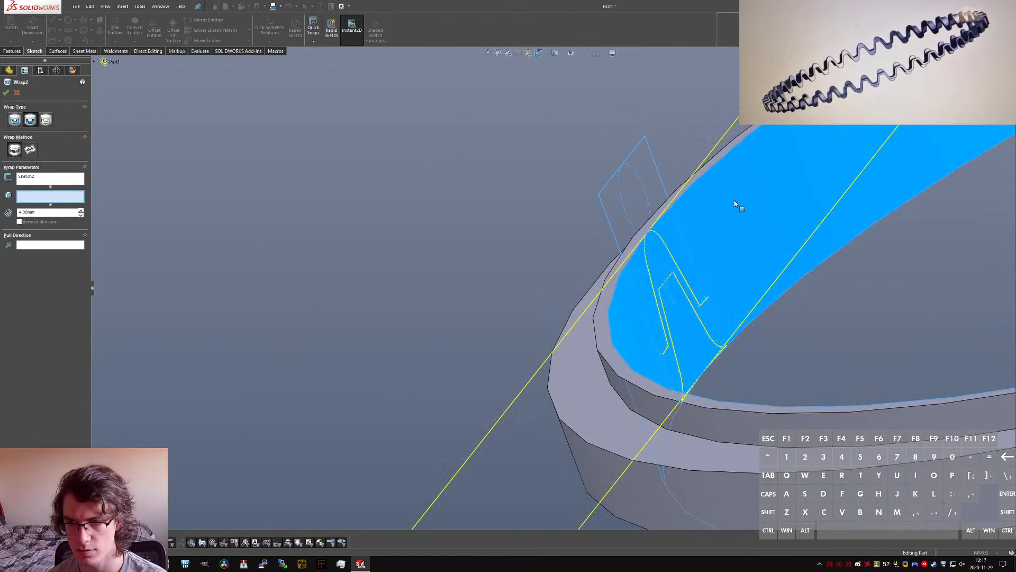
click(666, 247)
middle_drag(667, 247, 683, 267)
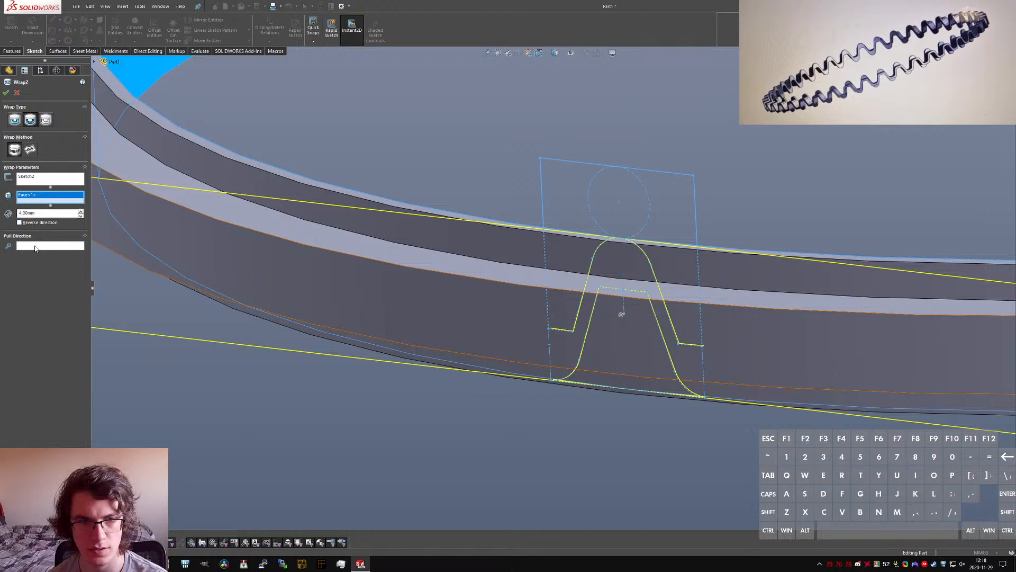
click(14, 117)
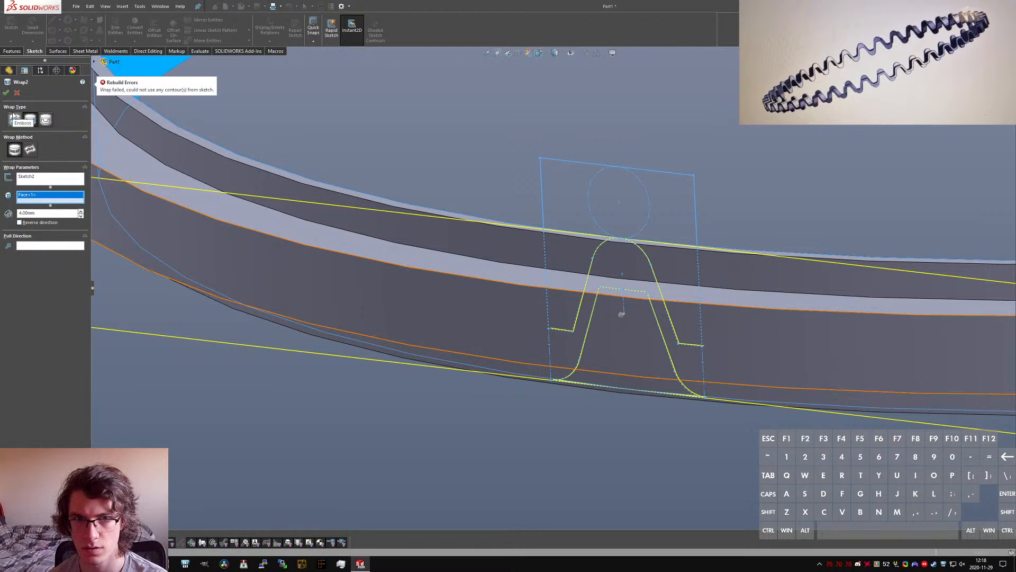
click(17, 93)
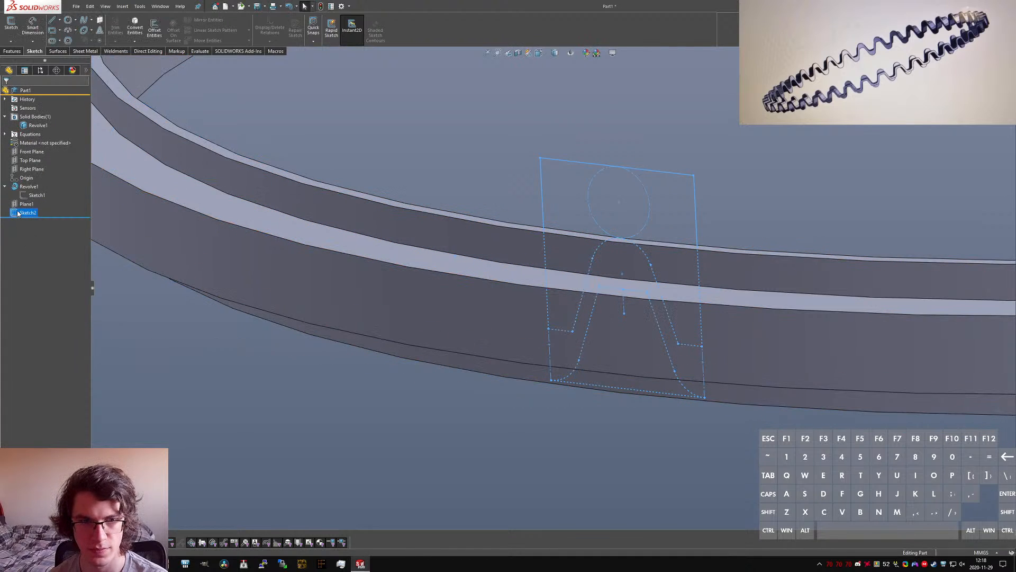
Step: Reopen the wave sketch and delete the construction circle above the tooth
right_click(17, 213)
click(25, 187)
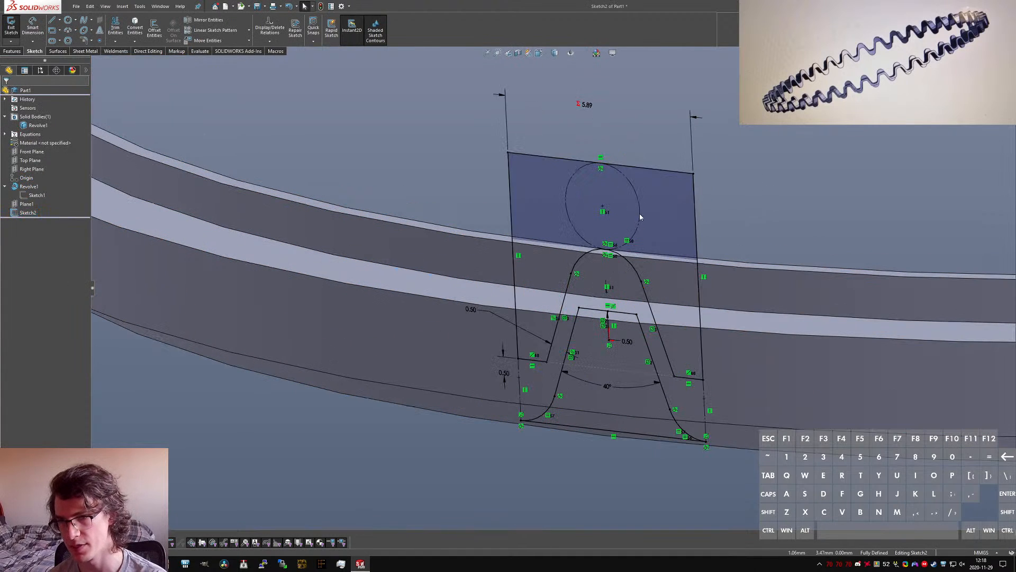
click(639, 198)
key(Delete)
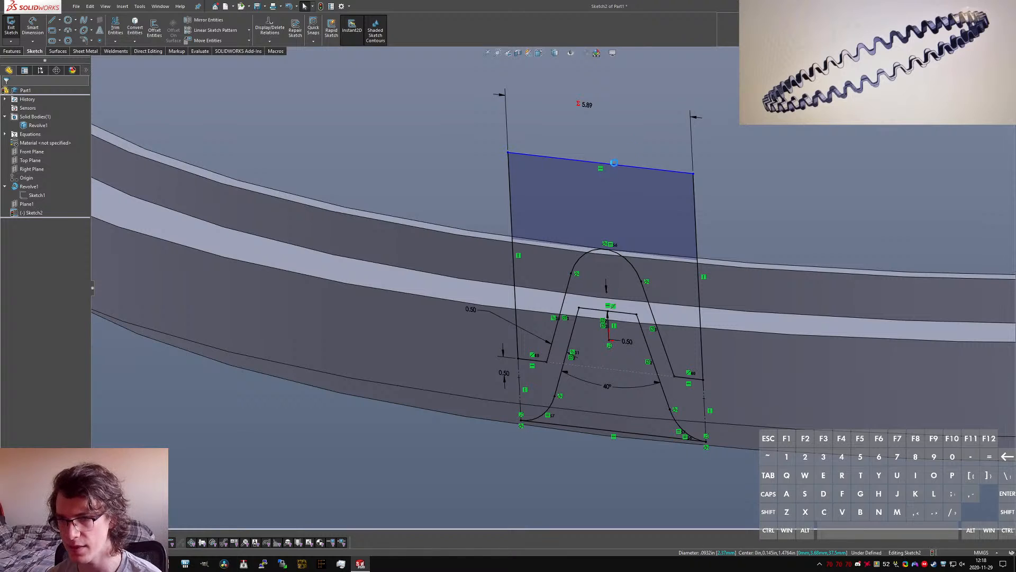
Step: Make the rectangle's top line tangent to the tooth's top arc and close the sketch
click(620, 165)
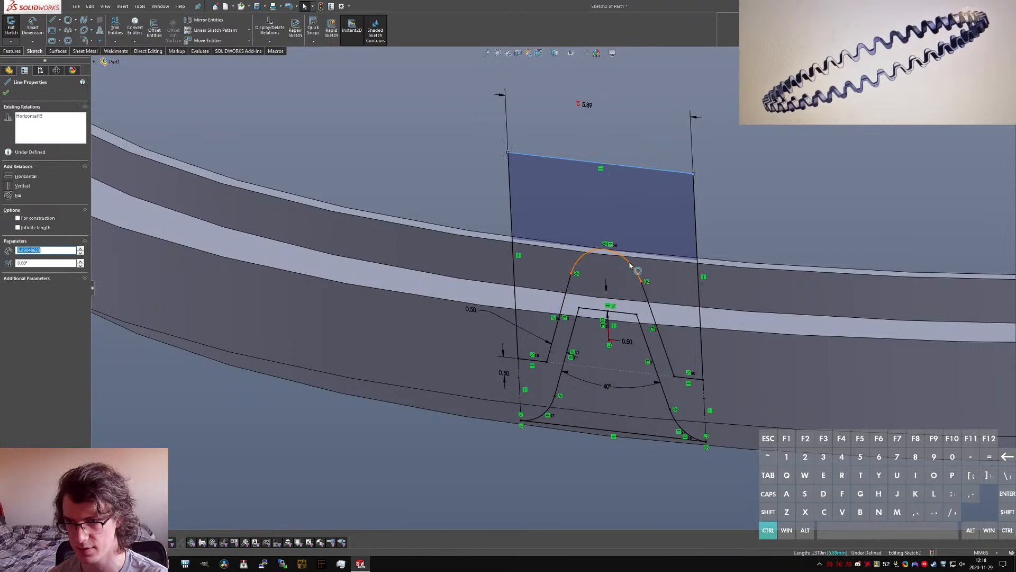
ctrl+click(633, 265)
key(alt+t)
click(571, 145)
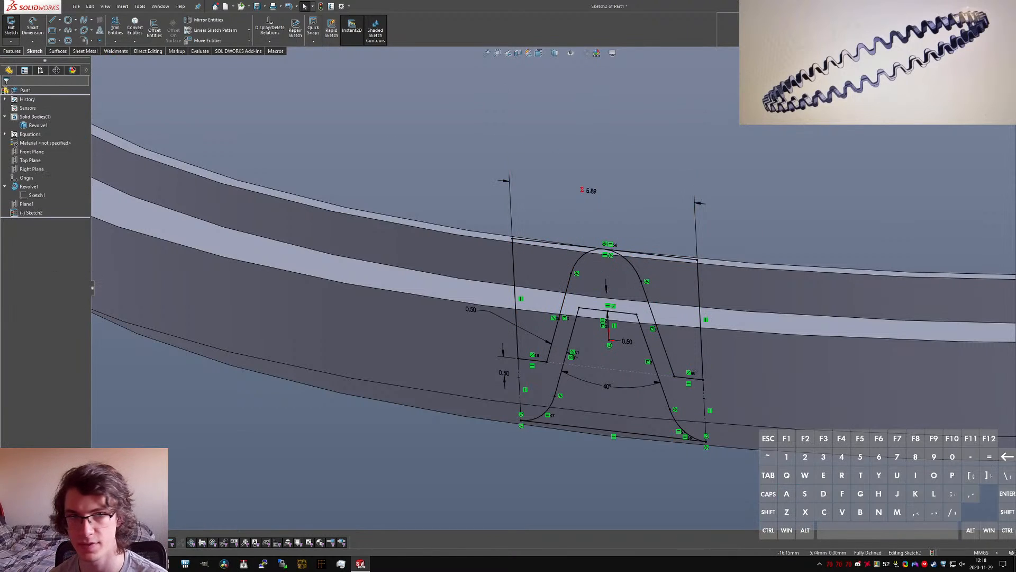
click(11, 25)
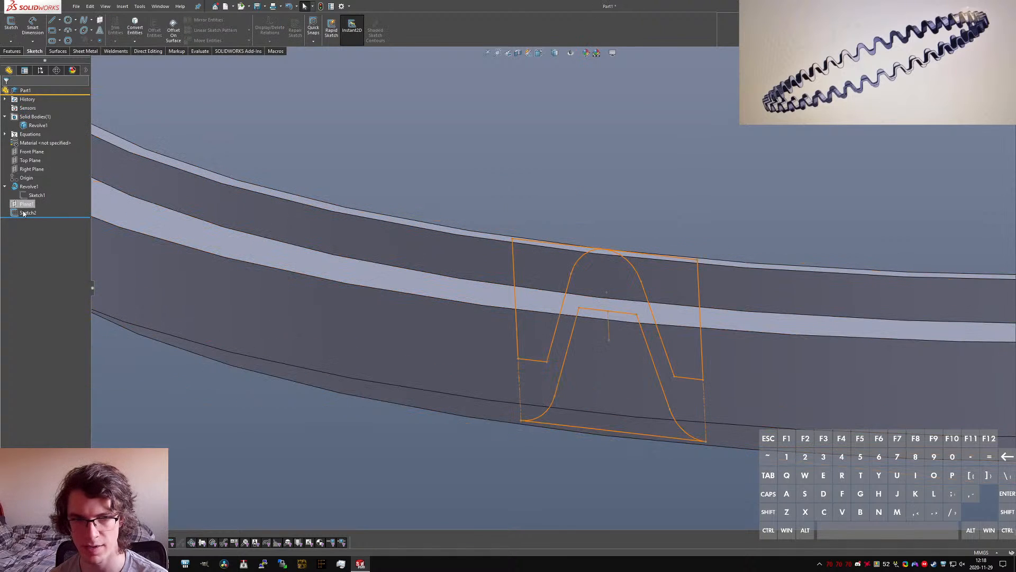
Step: Try the 4.00 mm deboss wrap on the ring's inner face again with the revised wave sketch
key(s)
key(a)
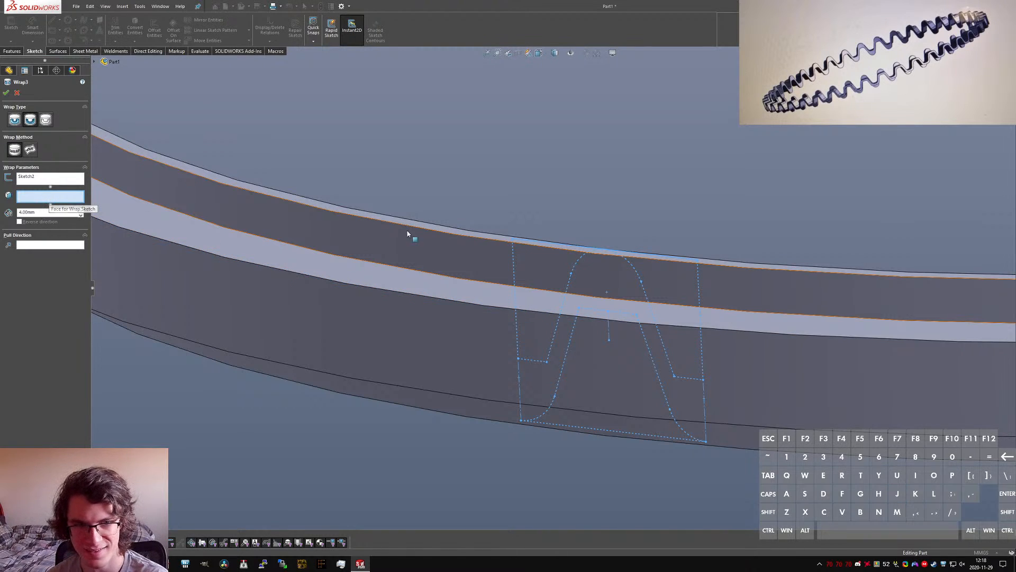
middle_drag(408, 234, 377, 219)
click(435, 209)
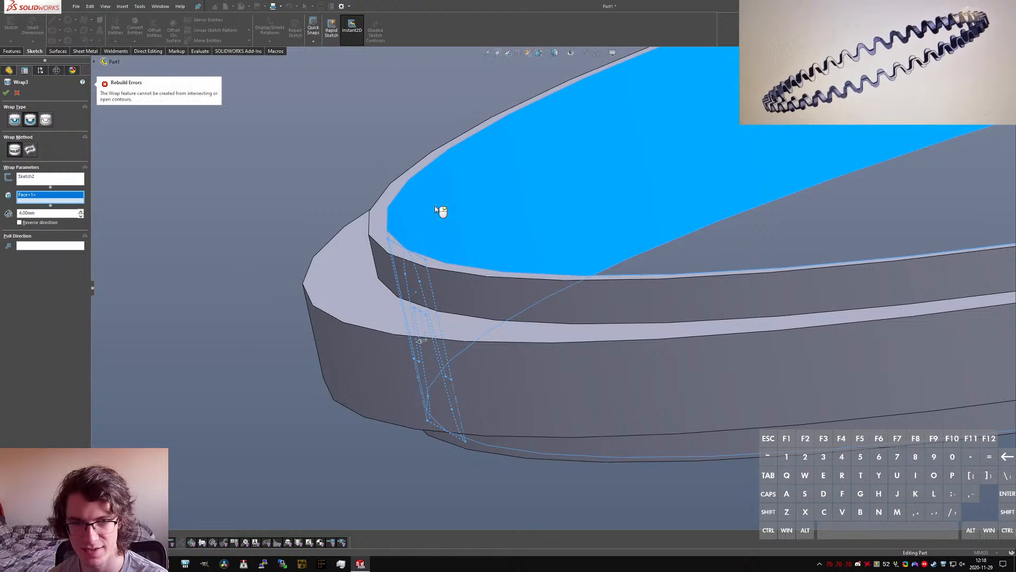
click(52, 179)
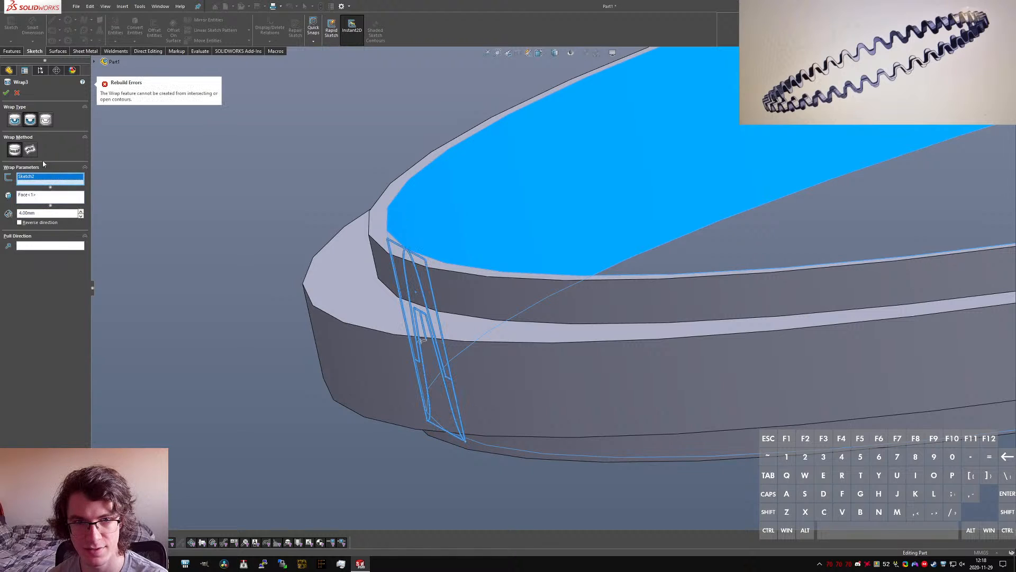
click(17, 94)
Step: Reopen the wave sketch and examine how the tooth's top arc meets the rectangle's top line
right_click(24, 212)
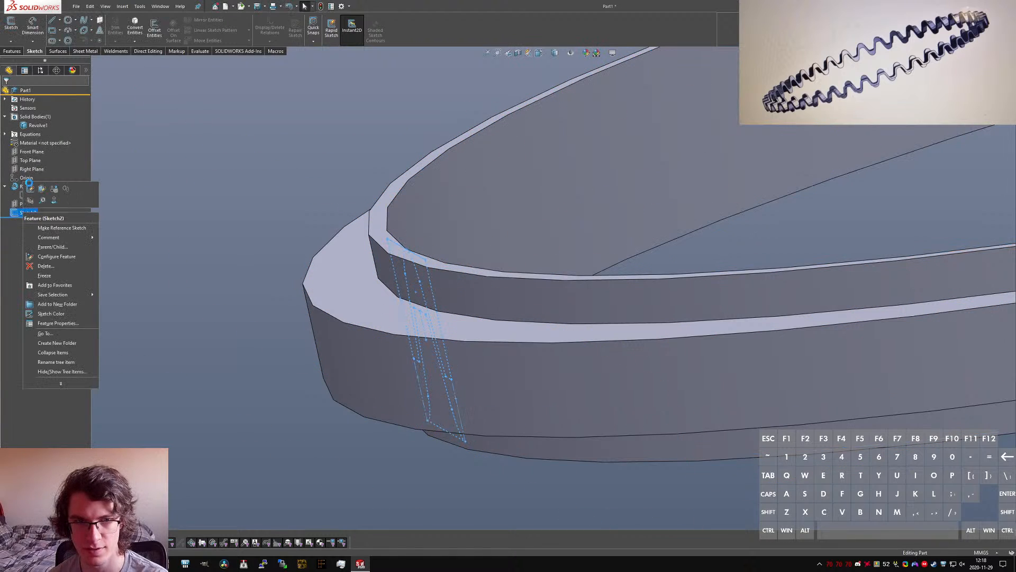
click(30, 188)
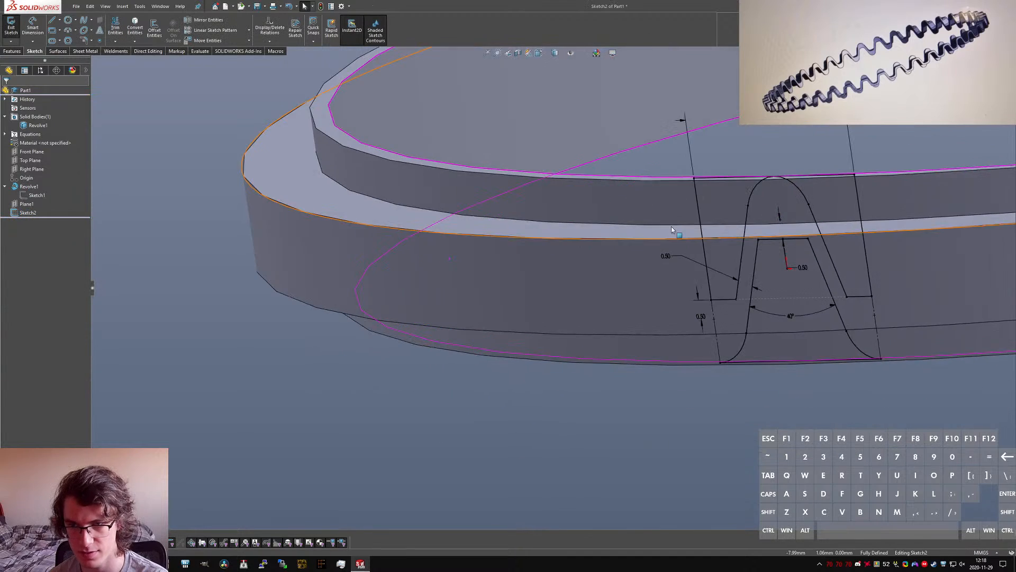
scroll(670, 241, down, 5)
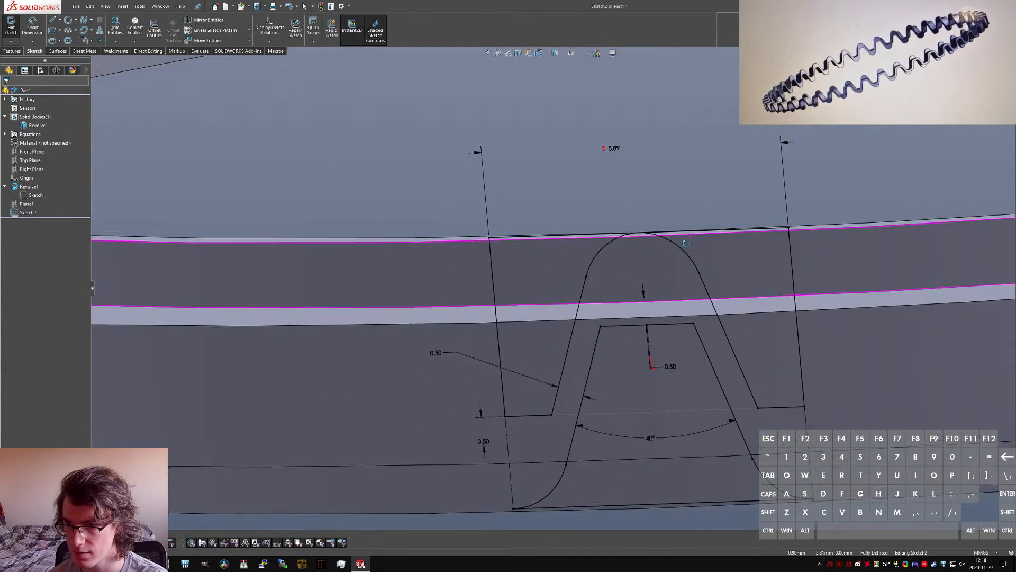
scroll(671, 241, down, 2)
scroll(656, 239, up, 5)
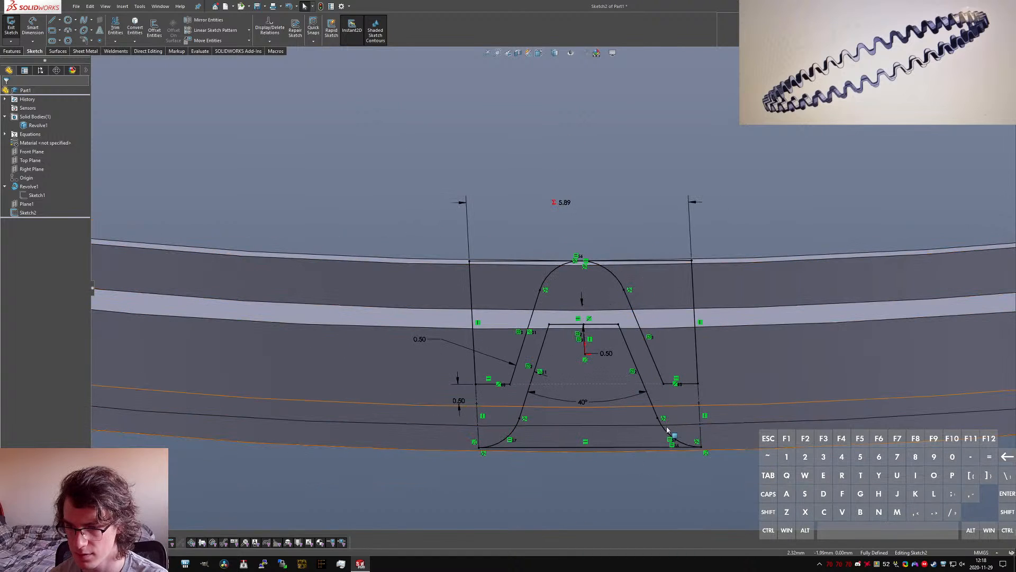
scroll(643, 339, down, 1)
click(20, 212)
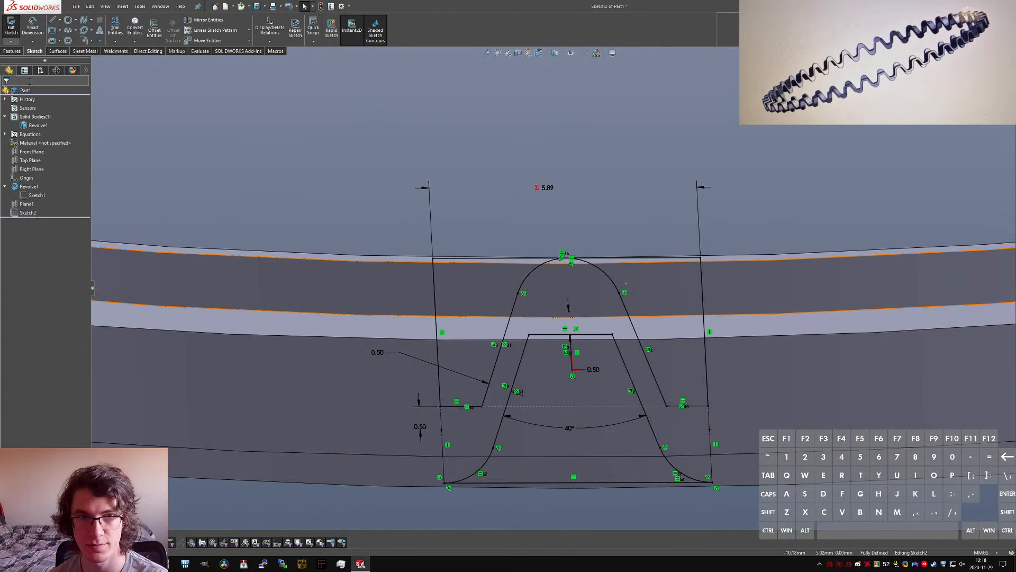
scroll(619, 204, down, 1)
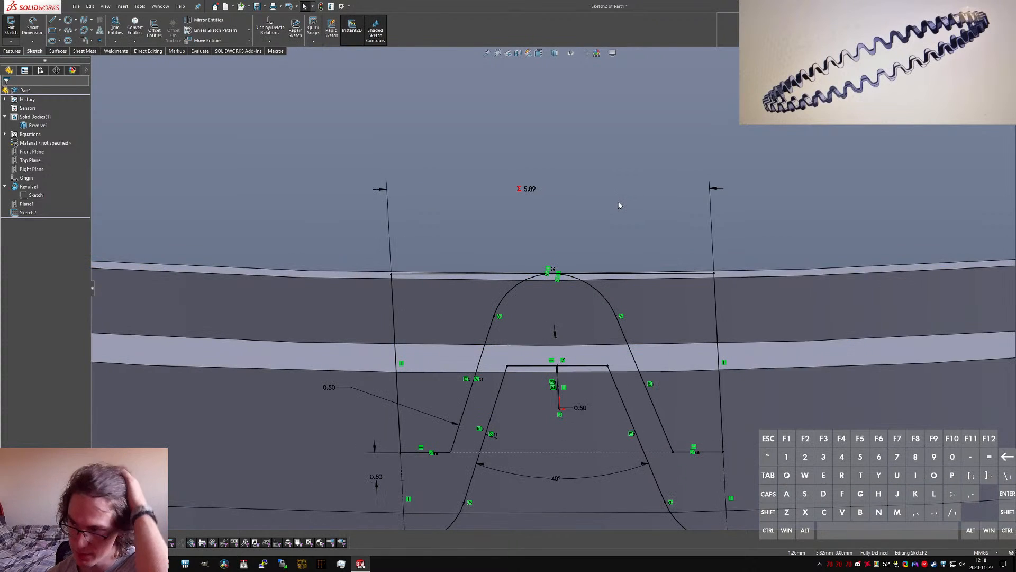
scroll(618, 186, down, 1)
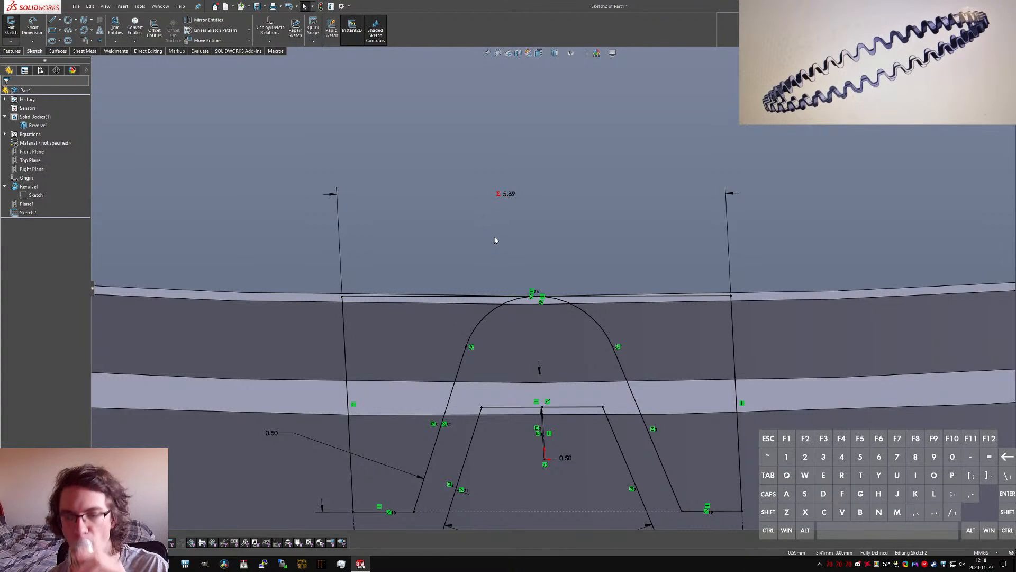
scroll(582, 315, up, 2)
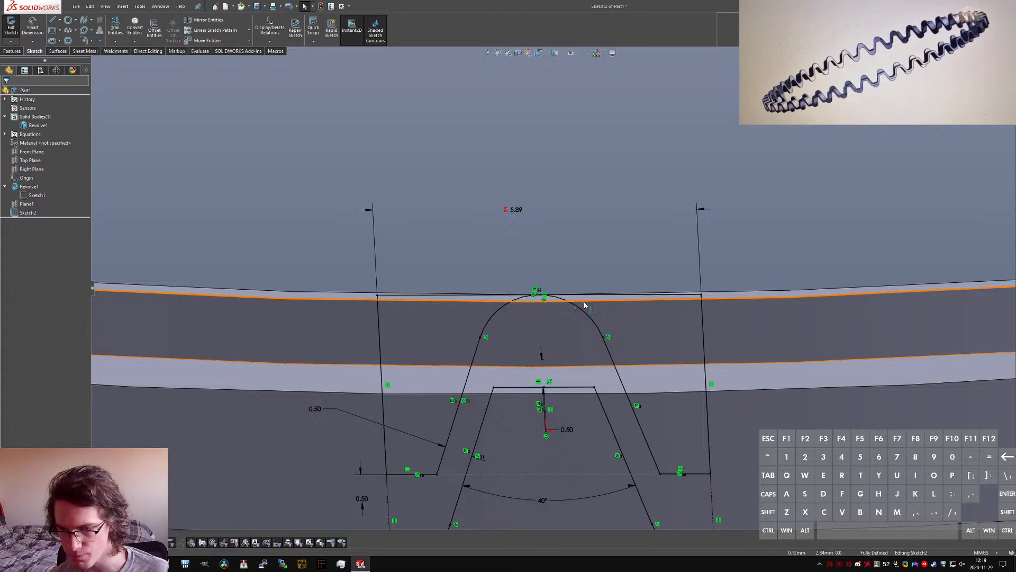
mouse_move(599, 325)
middle_down()
mouse_move(625, 312)
mouse_move(595, 317)
middle_up()
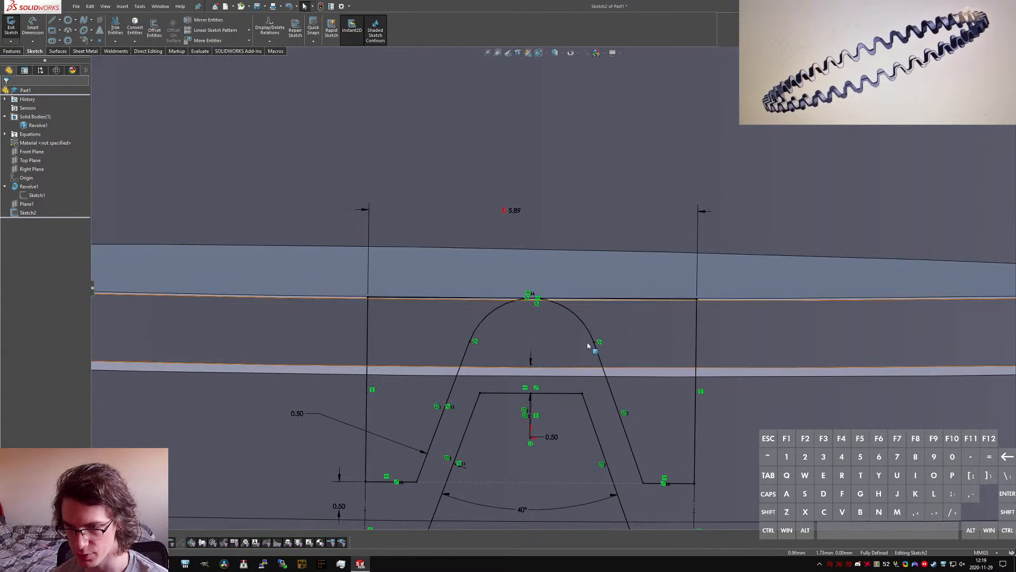
key(super)
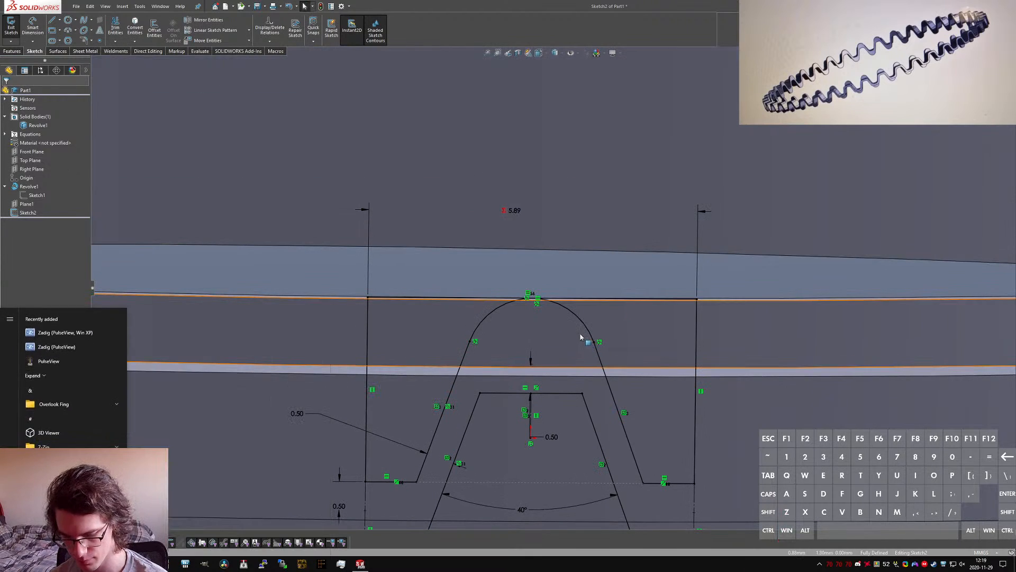
key(Escape)
key(ctrl+8)
scroll(524, 276, down, 9)
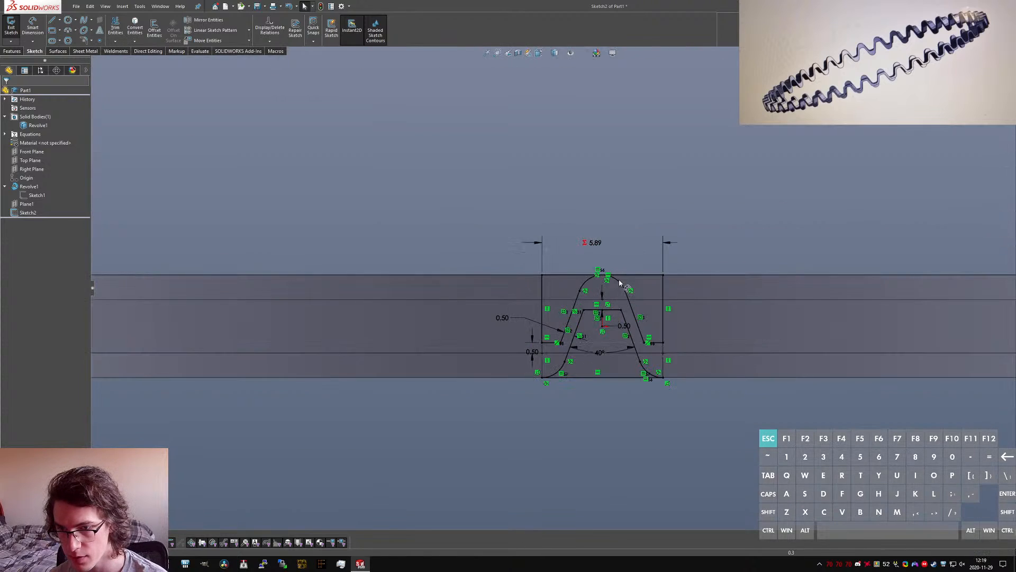
scroll(621, 303, down, 4)
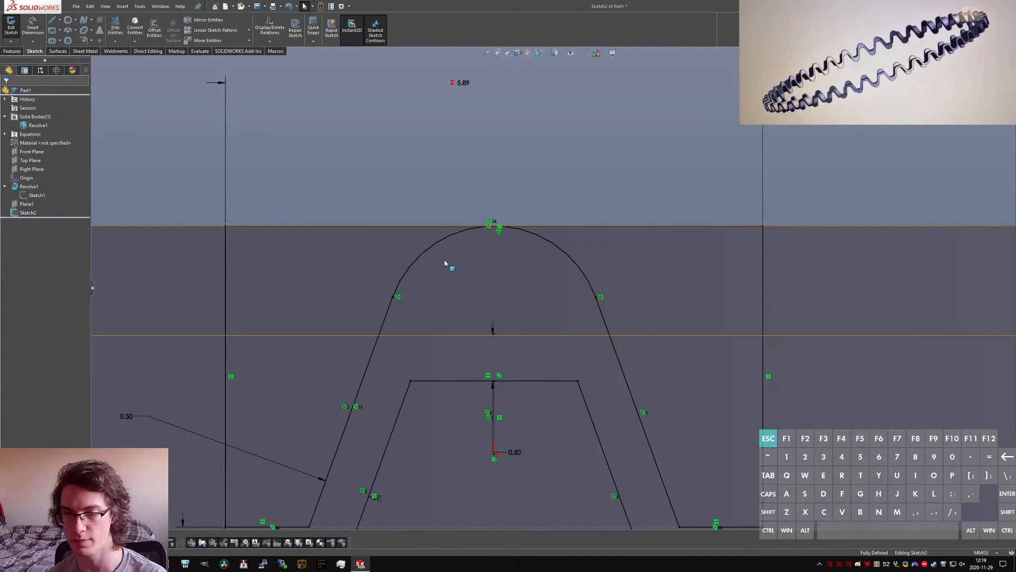
scroll(447, 263, up, 4)
mouse_move(447, 264)
middle_down()
mouse_move(467, 259)
mouse_move(516, 279)
mouse_move(528, 273)
mouse_move(519, 279)
middle_up()
scroll(516, 279, down, 4)
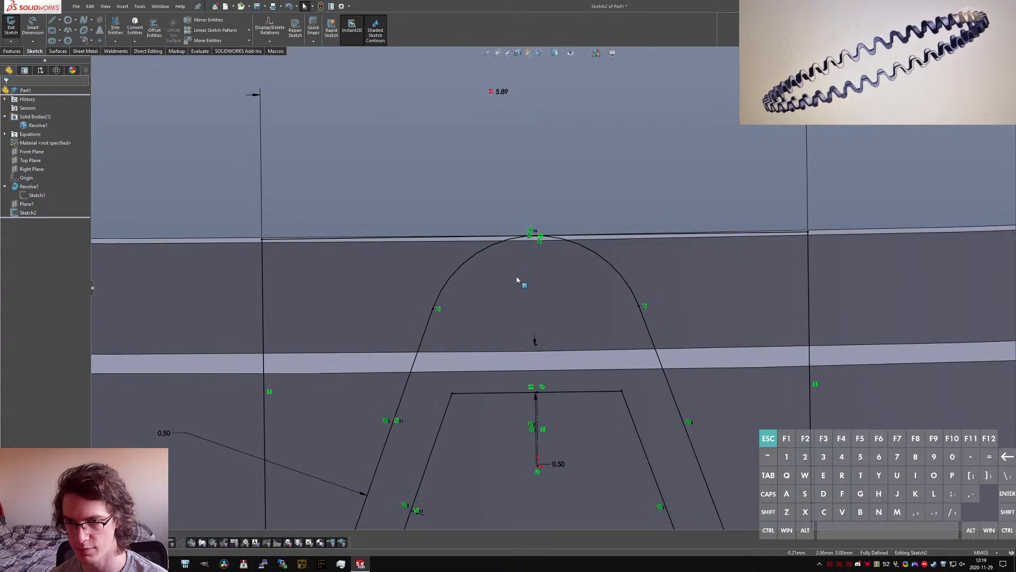
Step: Extend the tooth's outer slanted sides up to the rectangle's top line and turn the tooth's top arc into construction geometry
click(114, 41)
click(135, 60)
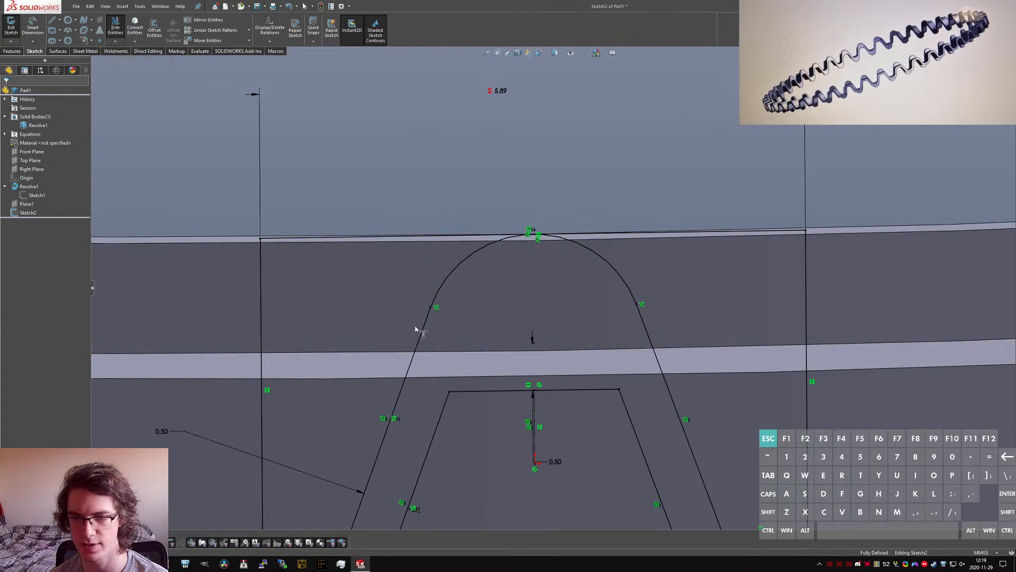
click(418, 328)
key(Escape)
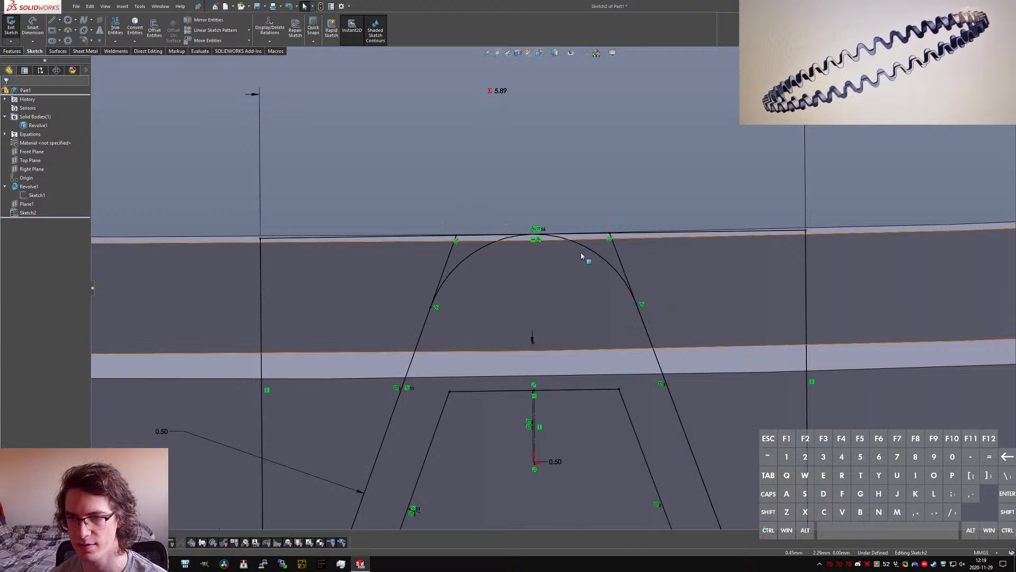
click(593, 252)
key(alt+c)
key(Escape)
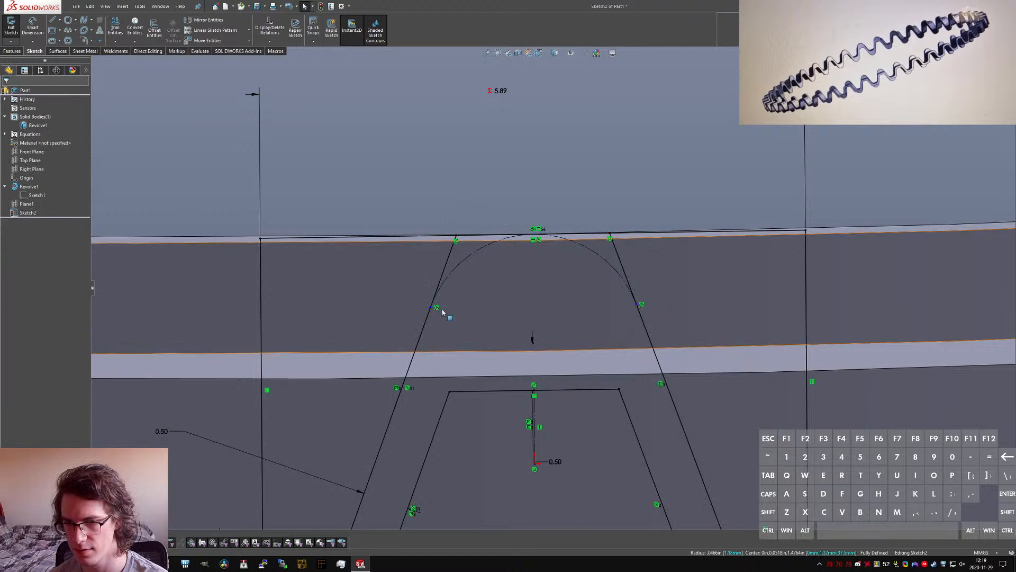
Step: Make both endpoints of the construction arc coincident with the tooth's outer slanted sides
click(431, 308)
ctrl+click(427, 319)
key(alt+d)
key(Escape)
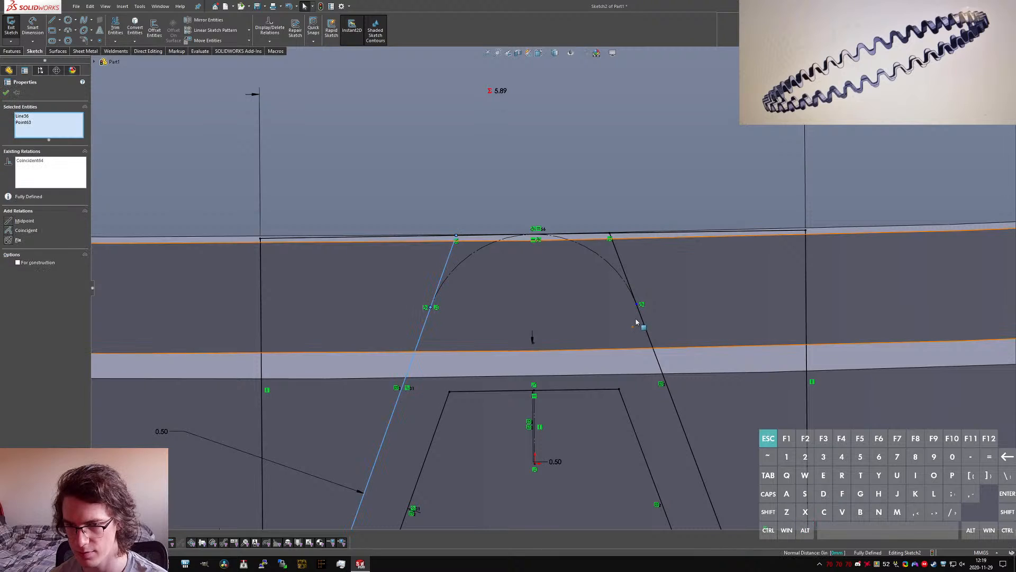
click(637, 304)
ctrl+click(643, 323)
ctrl+click(643, 324)
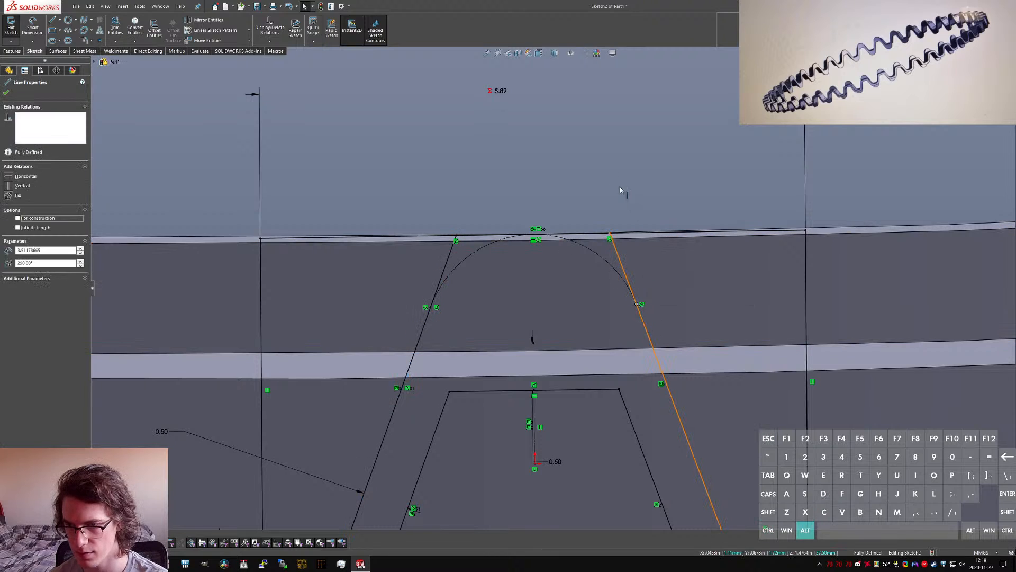
key(alt+d)
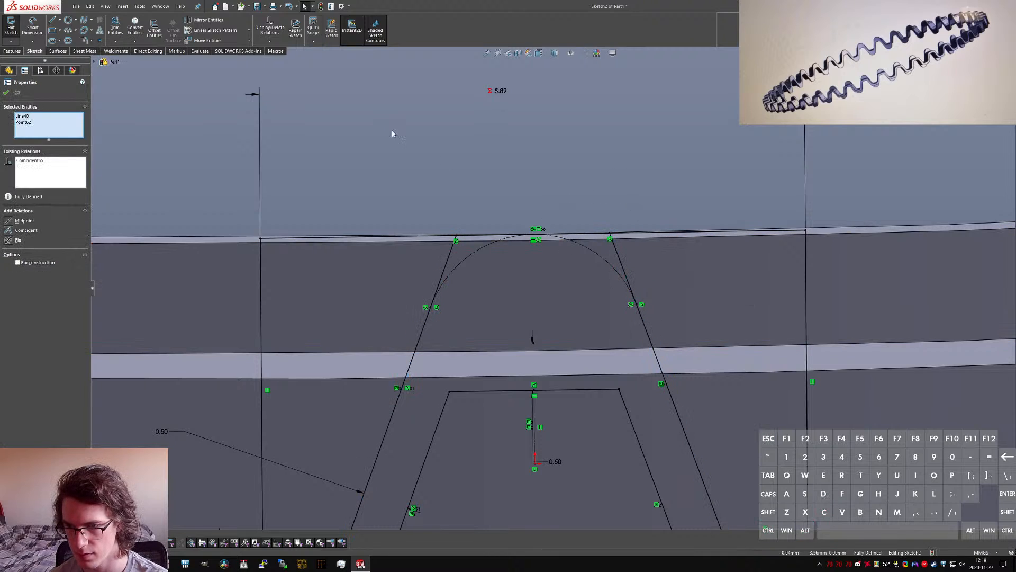
Step: Split the rectangle's top line on both sides of the tooth and move the split points onto the upper ends of the slanted sides
click(467, 237)
text(ssegment)
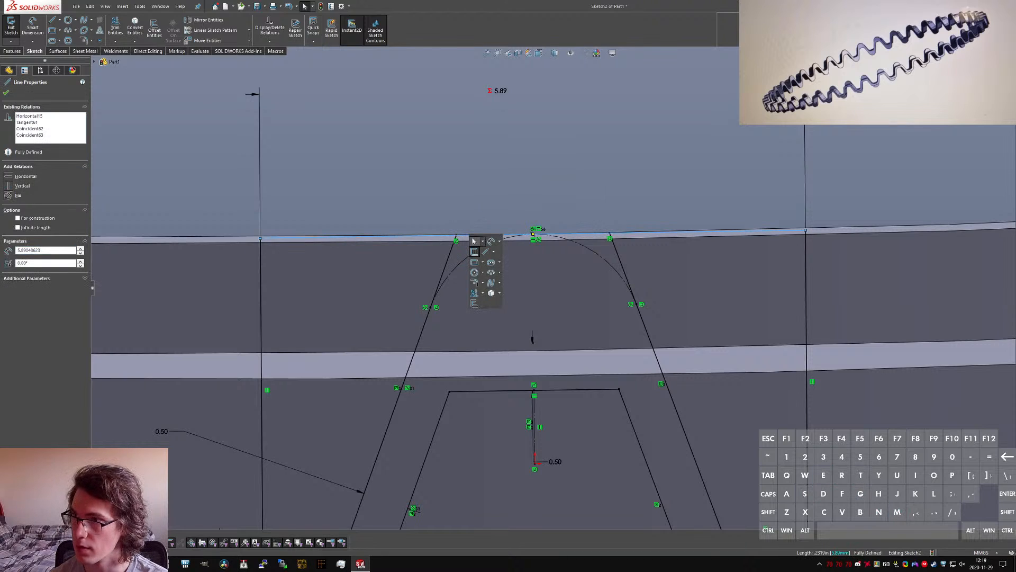
key(Return)
key(Escape)
text(s)
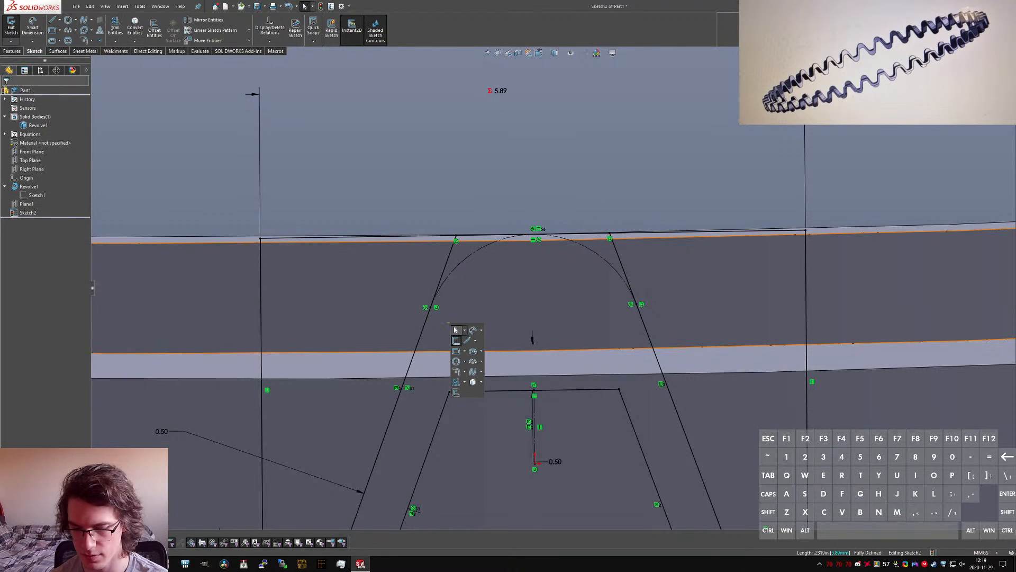
text(wsui)
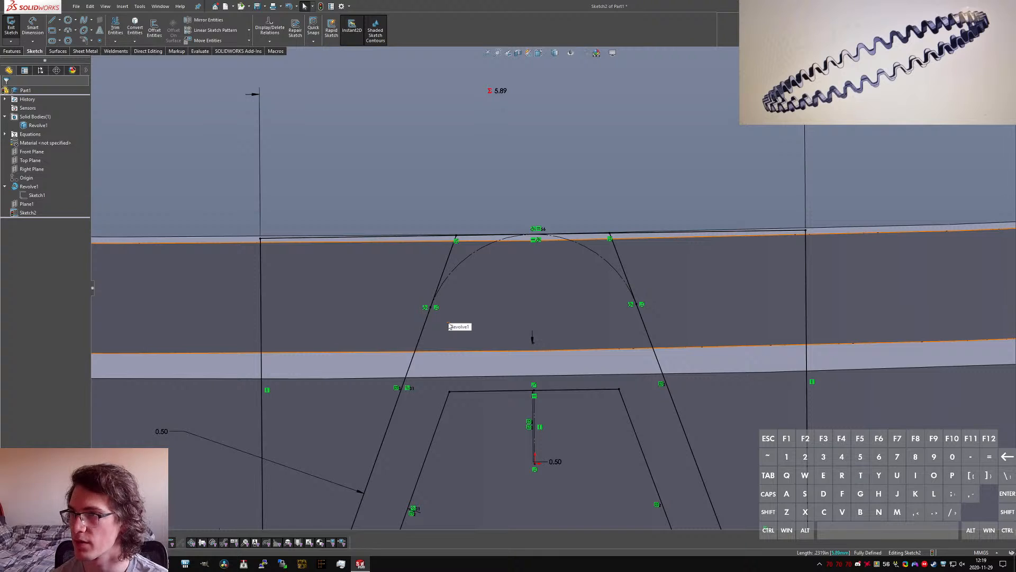
middle_drag(564, 315, 561, 281)
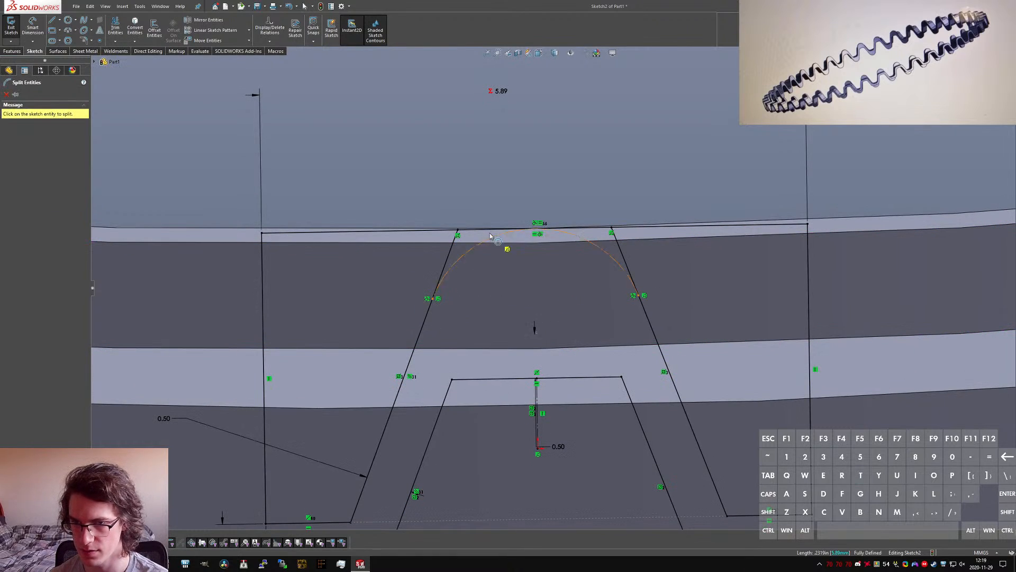
click(423, 232)
click(698, 228)
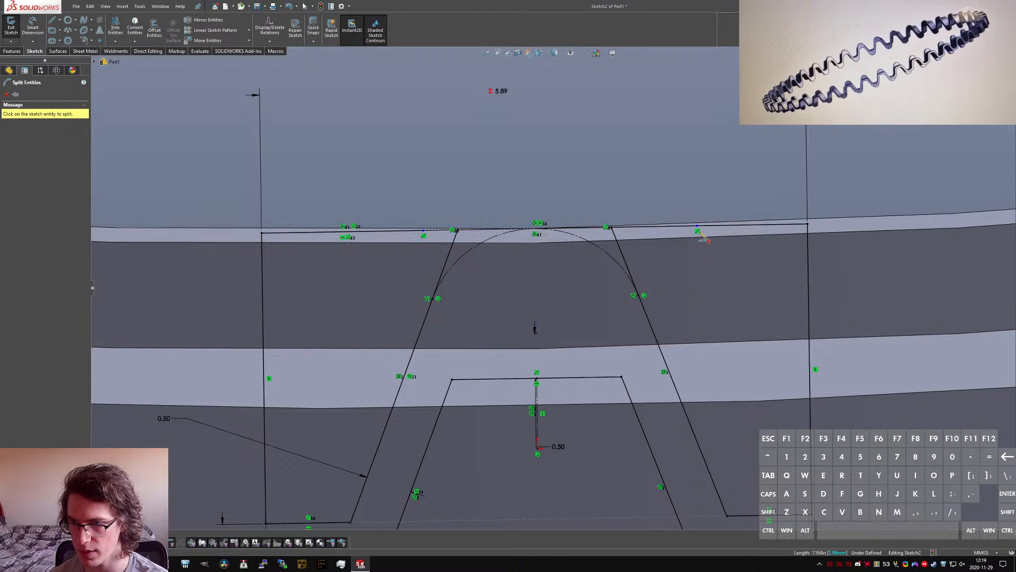
key(Escape)
drag(697, 227, 611, 228)
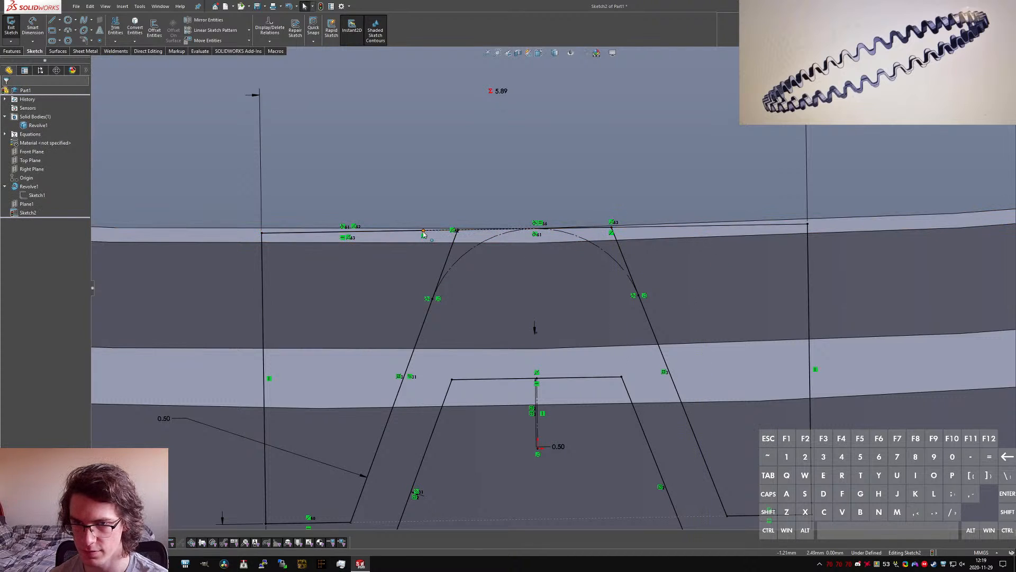
drag(424, 234, 457, 231)
Step: Turn the top line segment between the tooth's slanted sides into construction geometry and close the sketch
click(474, 231)
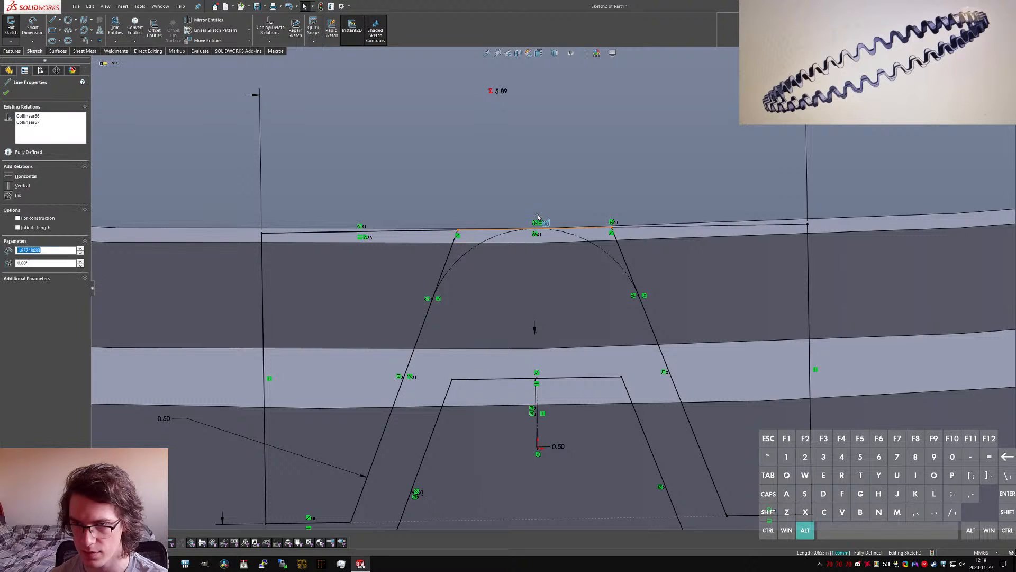
key(alt+c)
click(518, 179)
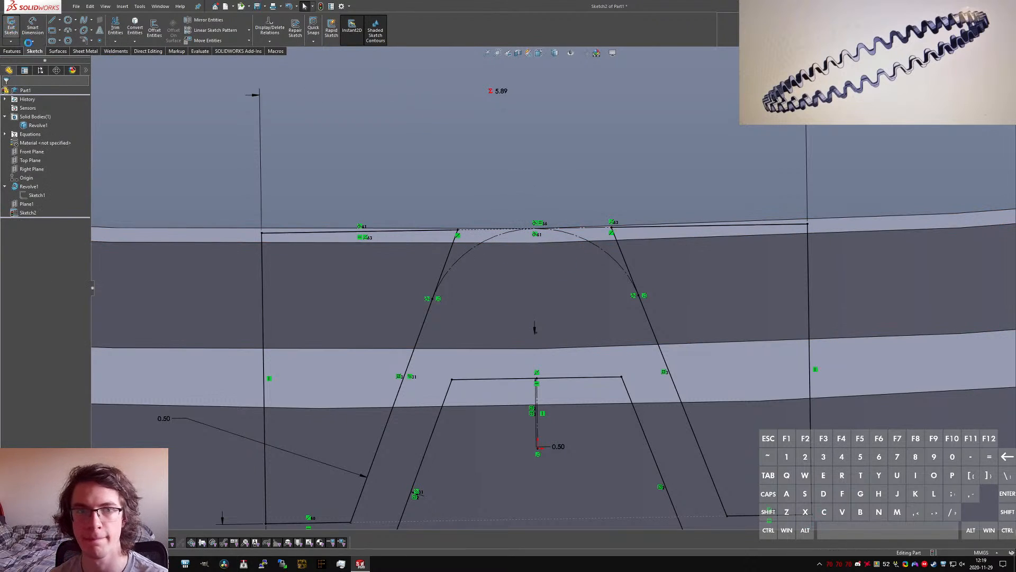
click(10, 26)
Step: Wrap the revised wave sketch onto the ring's inner face as a 4.00 mm deboss
click(29, 213)
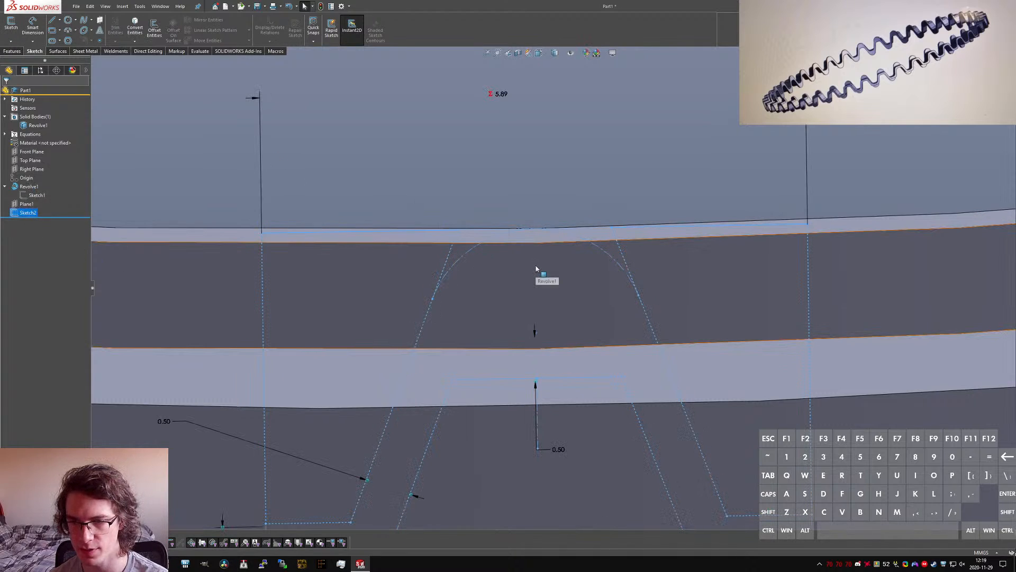
scroll(536, 269, up, 1)
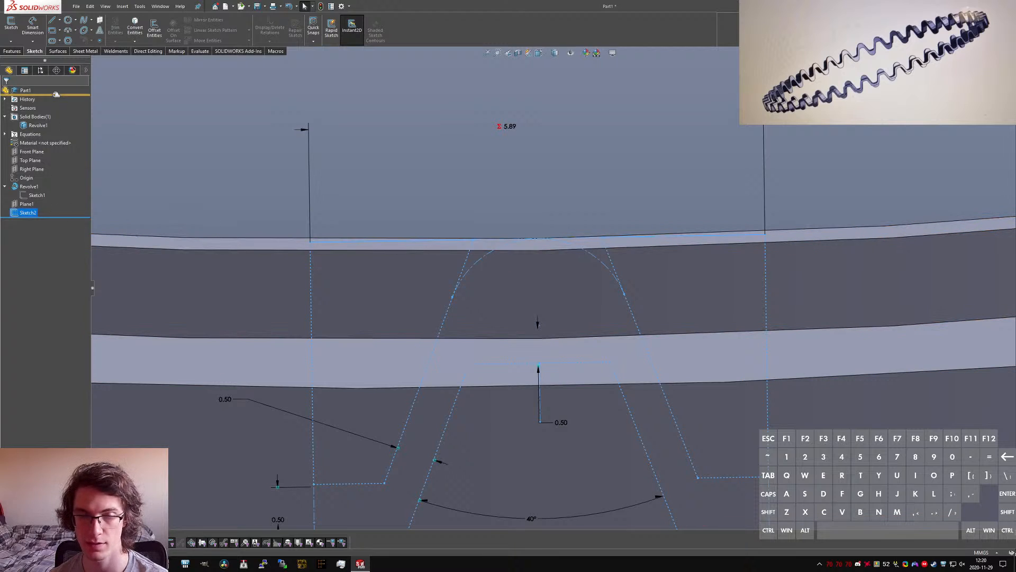
key(w)
key(a)
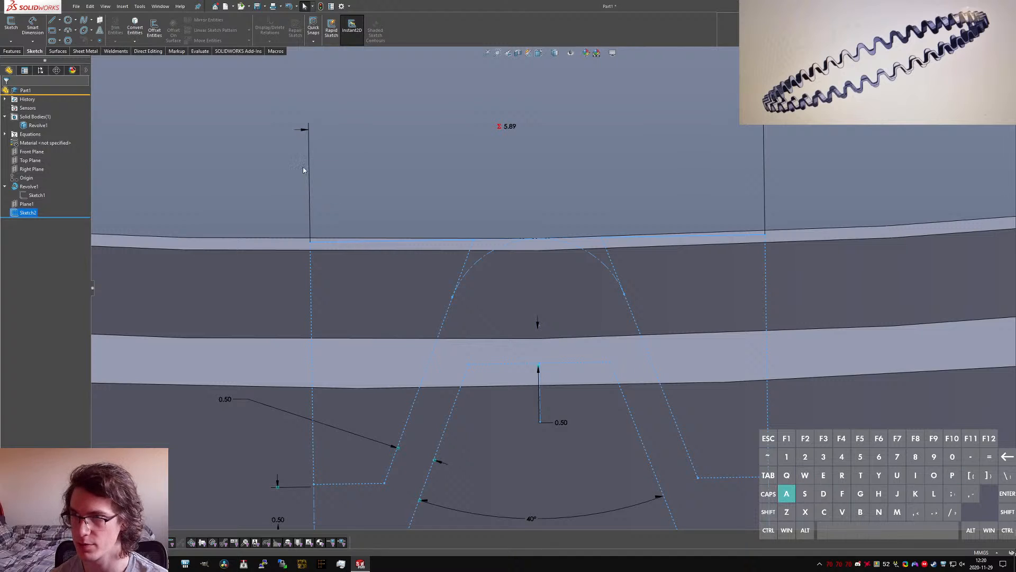
key(Return)
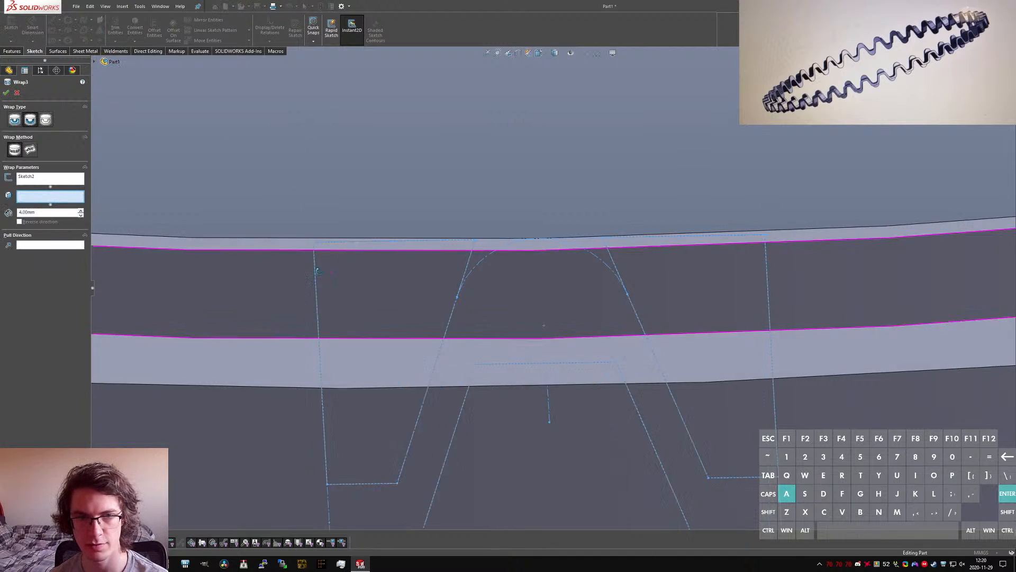
middle_drag(339, 257, 242, 276)
click(370, 200)
right_click(397, 227)
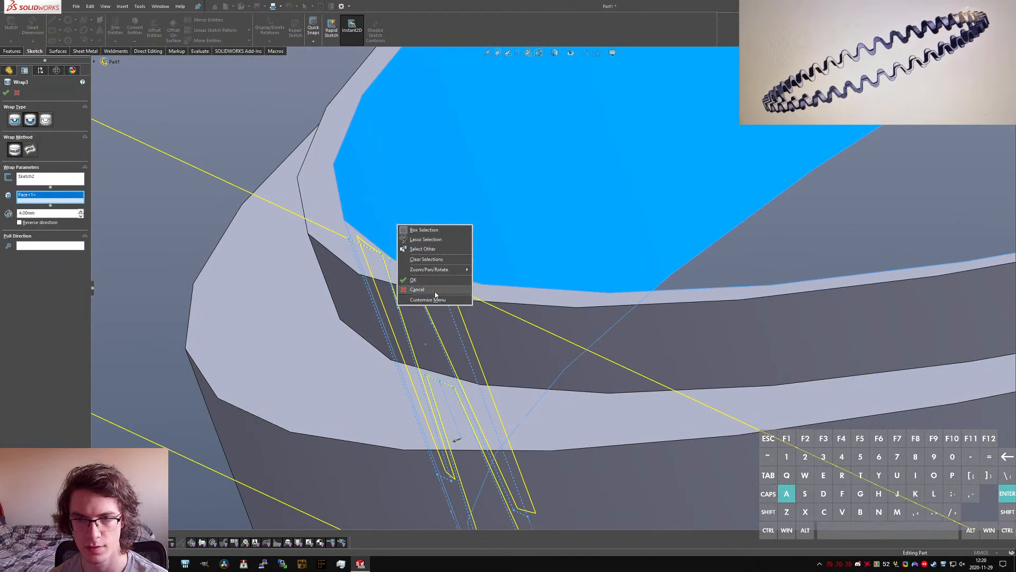
click(427, 276)
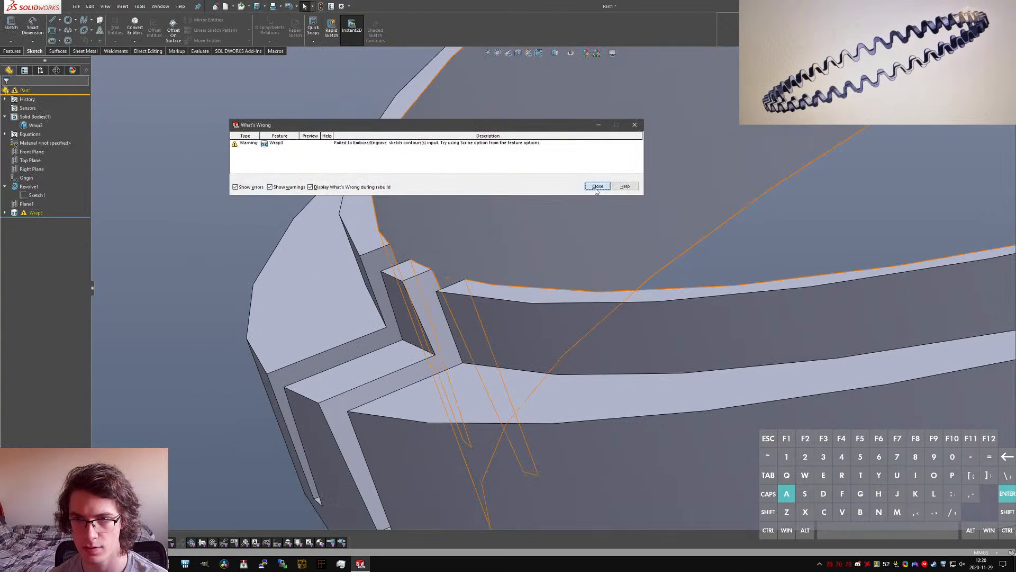
click(597, 186)
Step: Set the Front Plane as the pull direction of the wrap feature and rebuild it
click(33, 212)
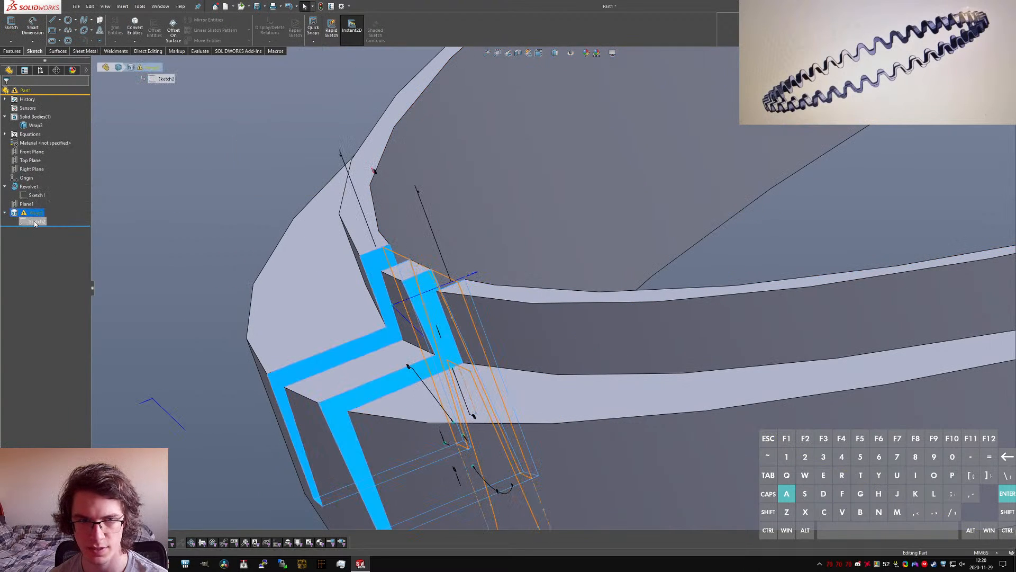
click(25, 213)
click(28, 181)
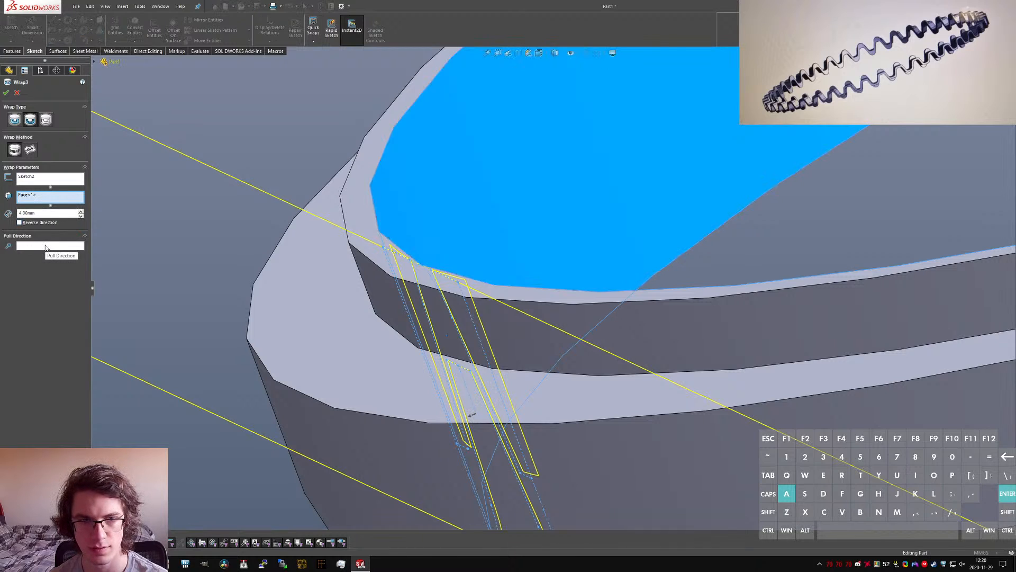
click(46, 246)
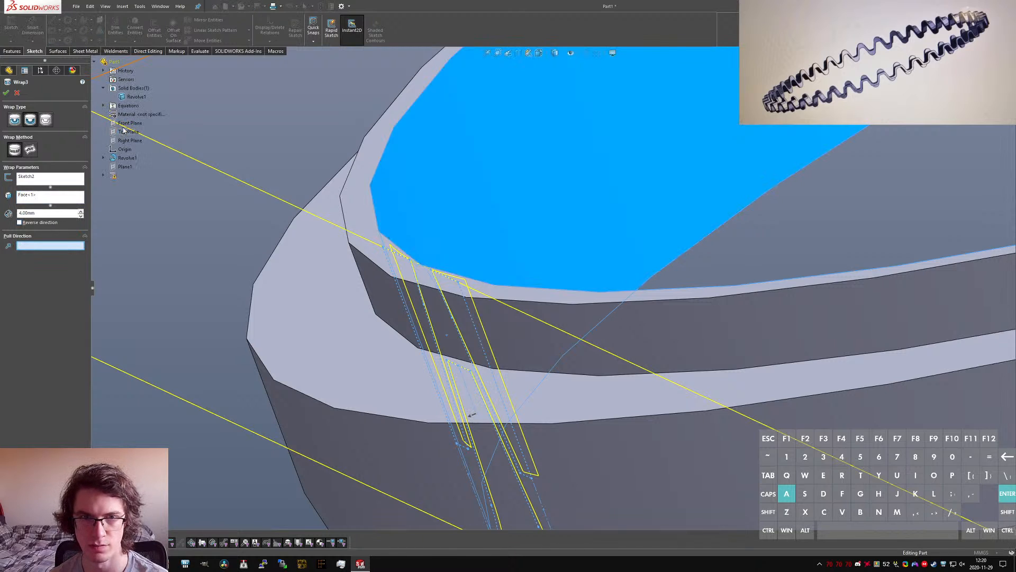
click(126, 123)
click(7, 93)
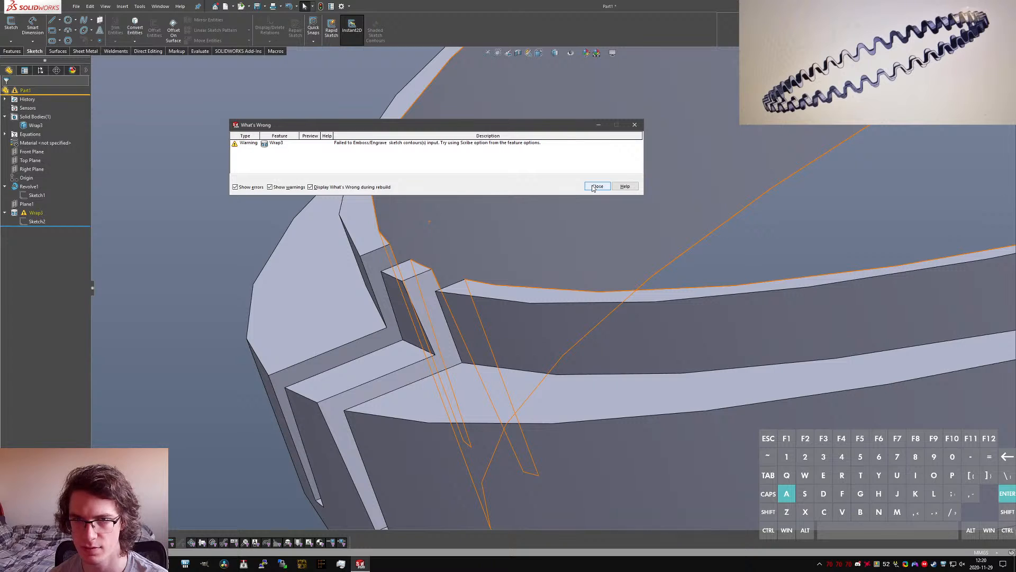
click(593, 189)
Step: Reopen the wave sketch and add a driven radius dimension to the construction arc at the tooth's top
scroll(473, 301, up, 3)
mouse_move(475, 305)
middle_down()
mouse_move(533, 279)
mouse_move(541, 244)
middle_up()
click(36, 222)
click(45, 198)
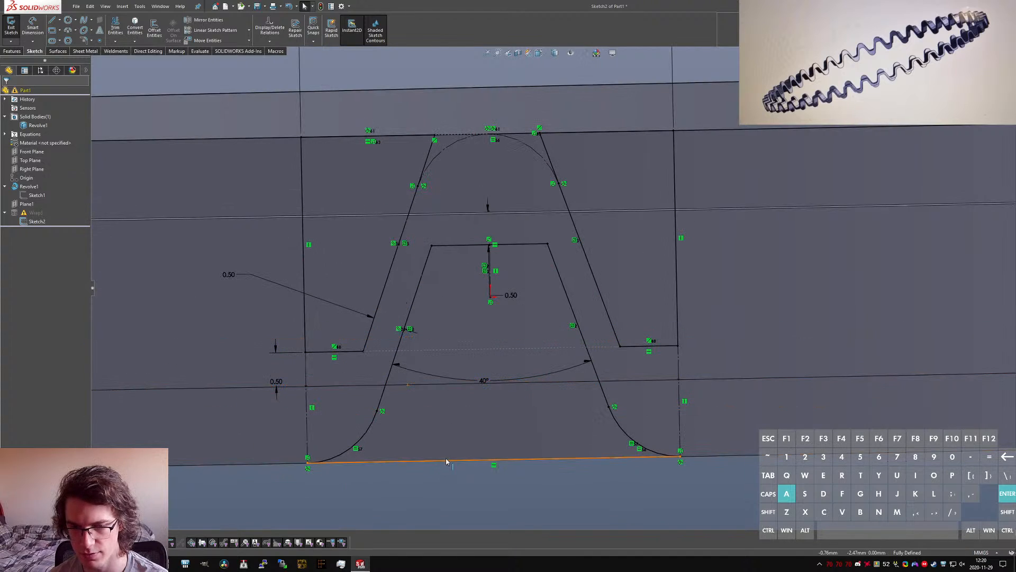
click(531, 149)
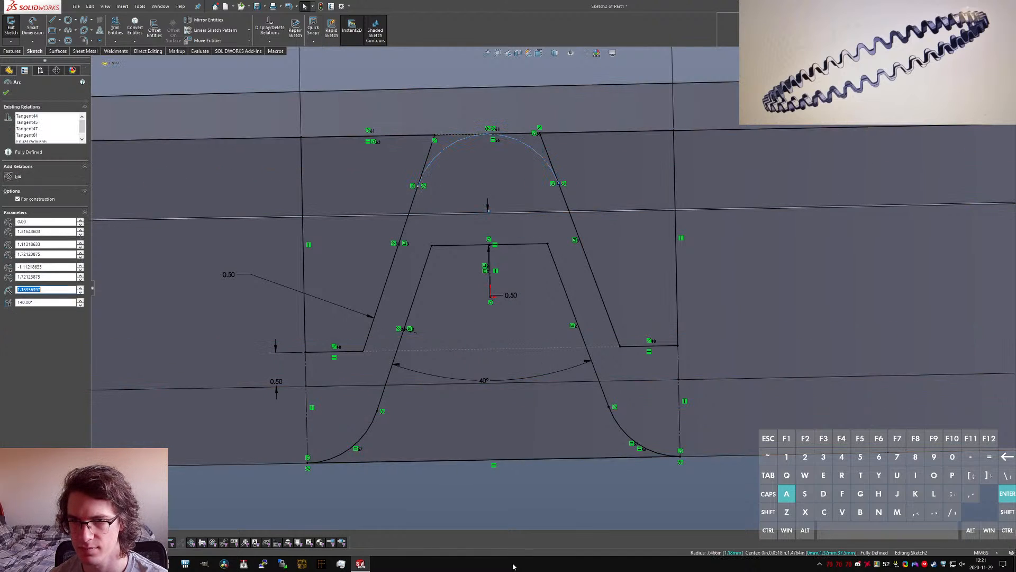
right_drag(526, 507, 528, 186)
click(533, 149)
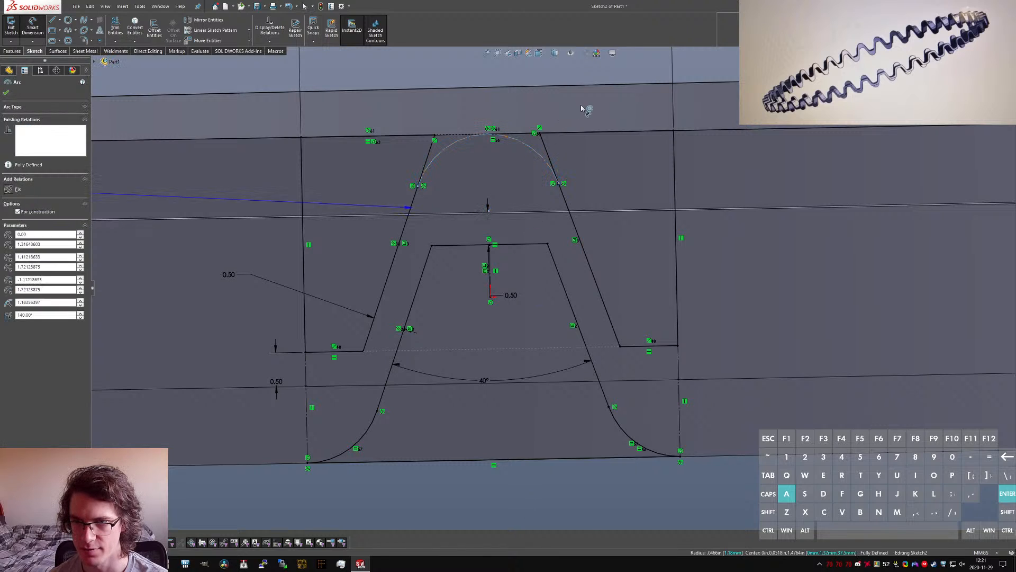
click(586, 104)
click(586, 104)
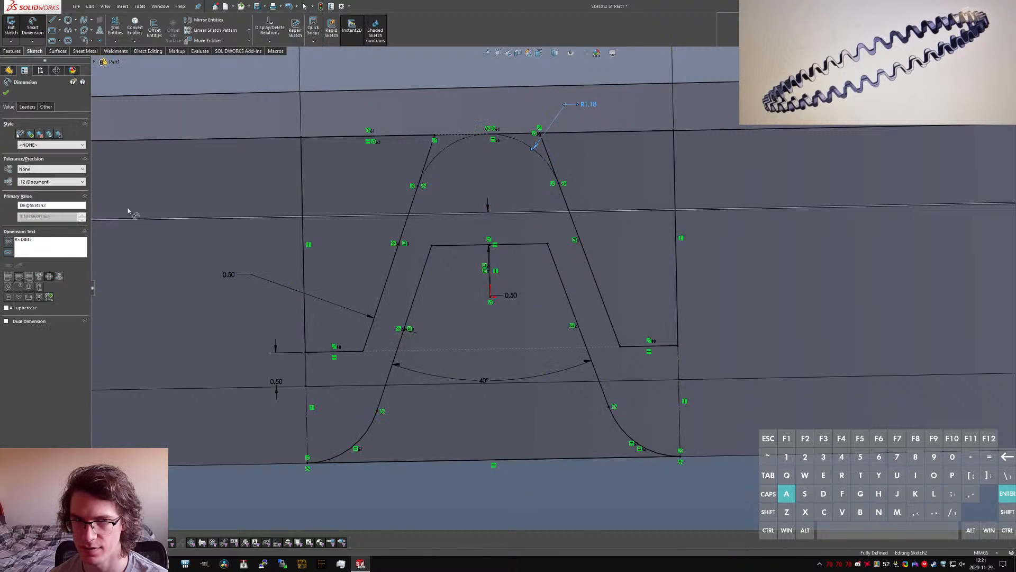
Step: Rename the arc's radius dimension to Radius
click(52, 205)
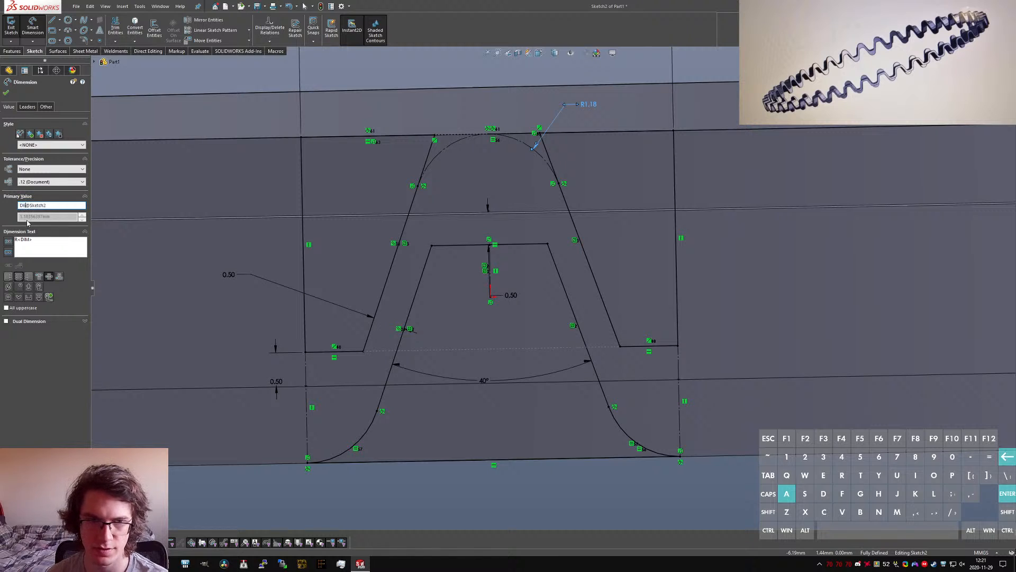
key(BackSpace)
text(Radius)
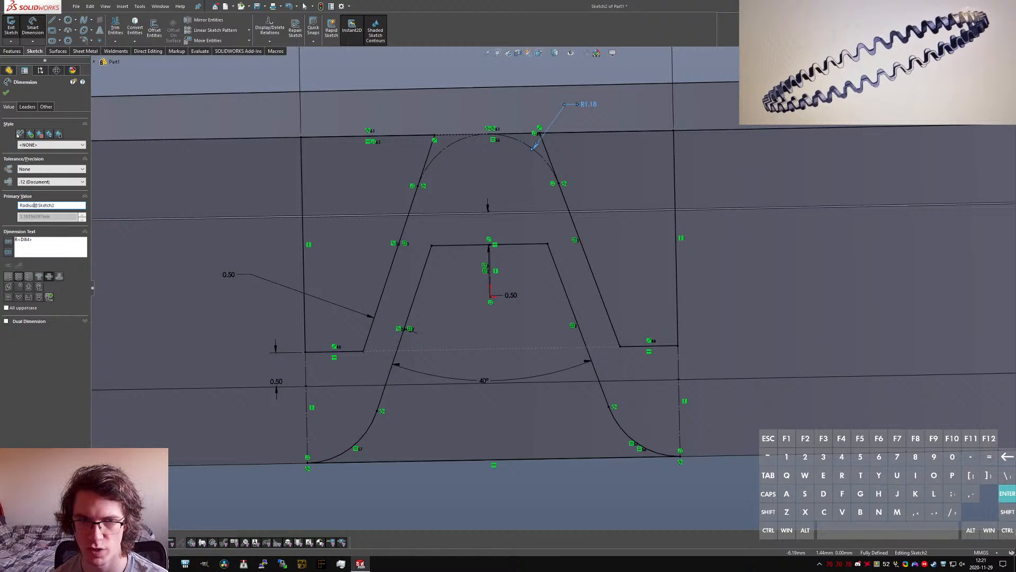
key(Return)
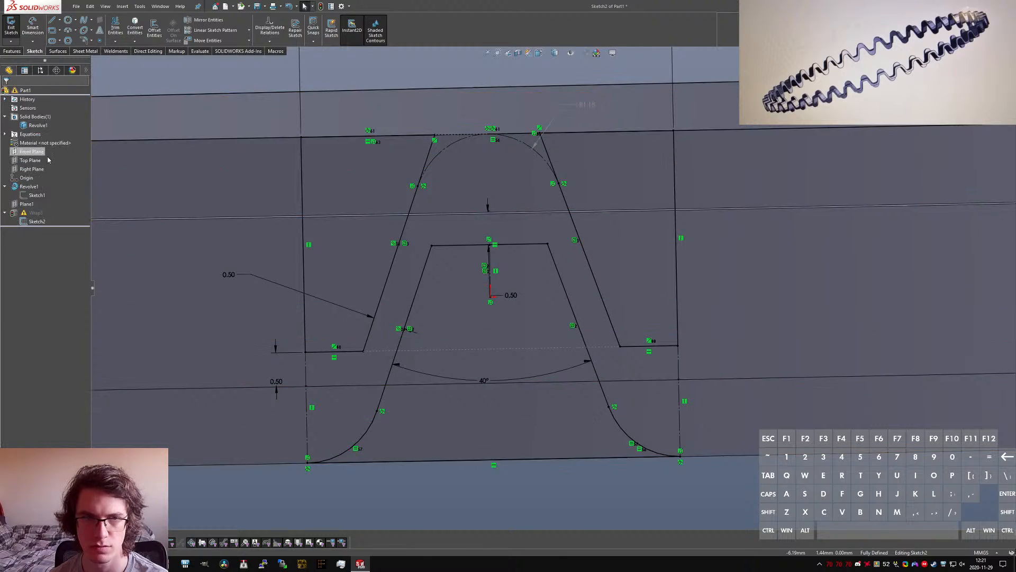
Step: Extend the inner trapezoid's two slanted sides down to the sketch's bottom line
click(116, 28)
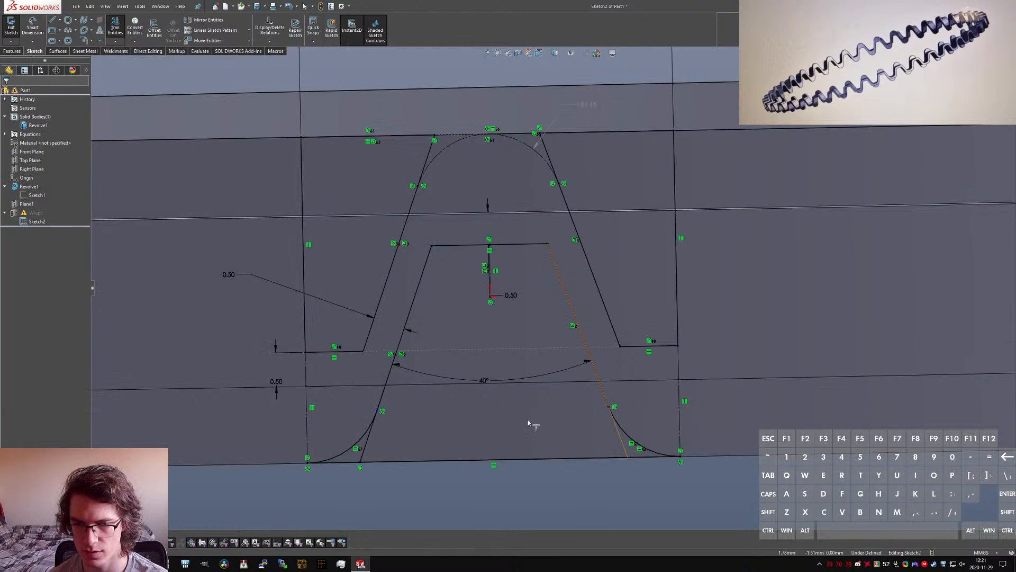
key(ctrl+z)
key(s)
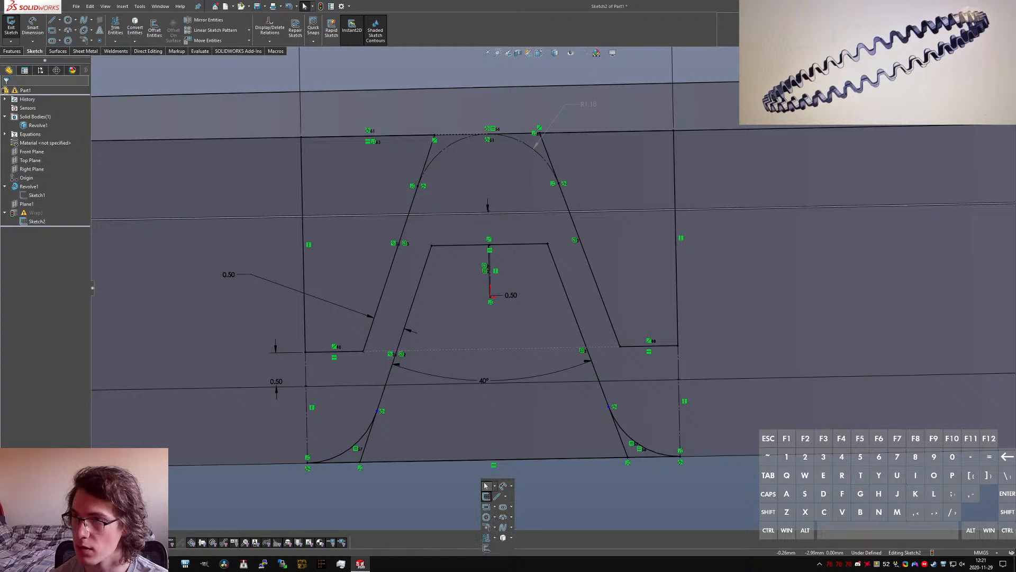
key(Escape)
click(116, 29)
key(Escape)
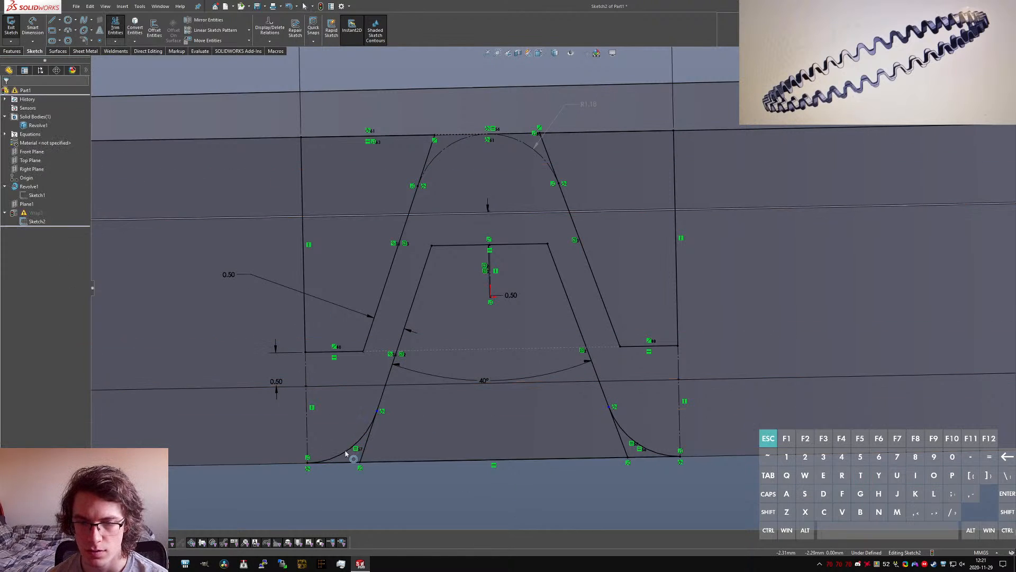
Step: Turn the two arcs at the wave's bottom corners into construction geometry
ctrl+click(347, 449)
ctrl+click(639, 447)
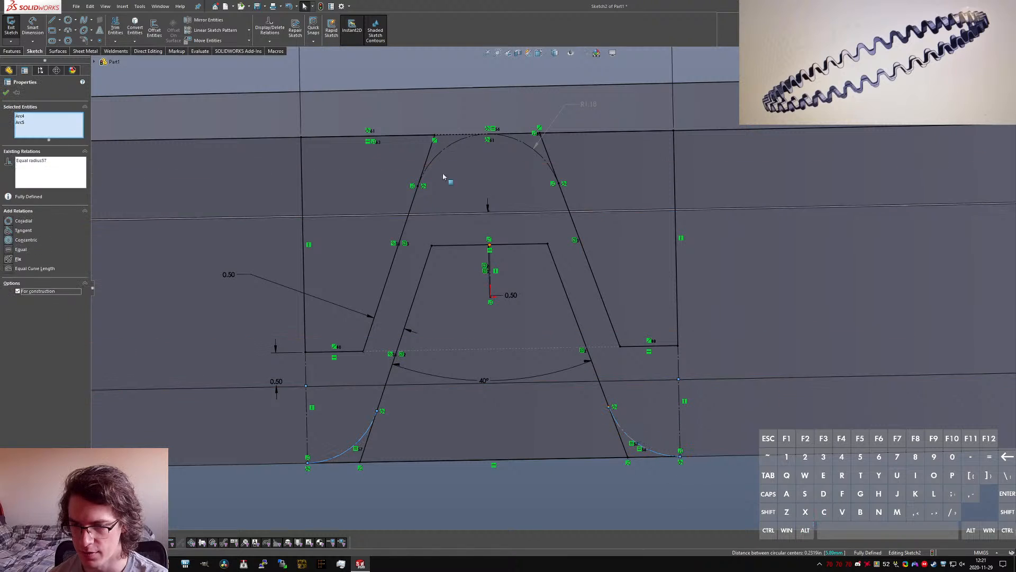
click(18, 291)
click(370, 469)
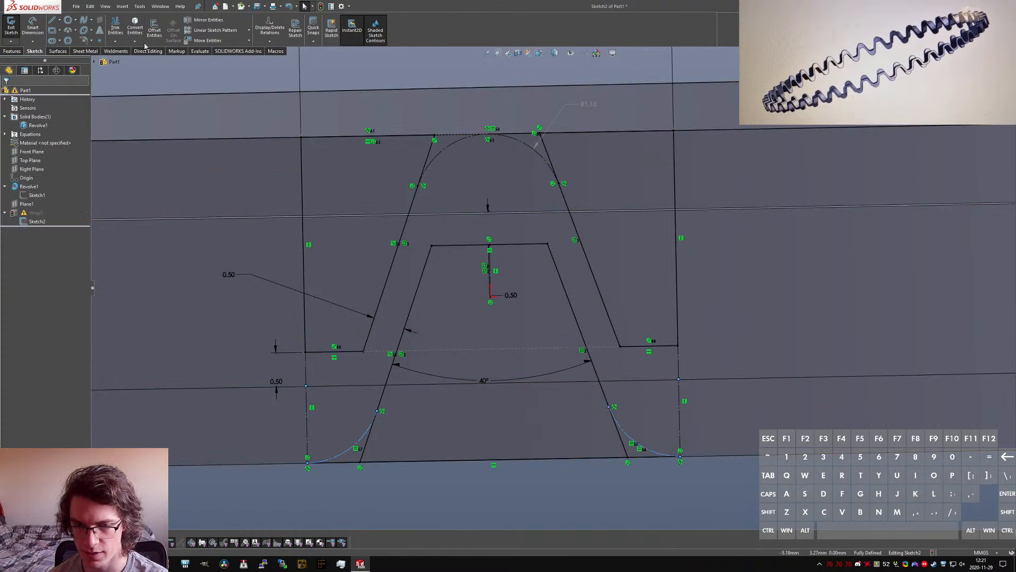
Step: Trim away the bottom line's short segments outside the two slanted sides
click(116, 30)
drag(347, 458, 349, 466)
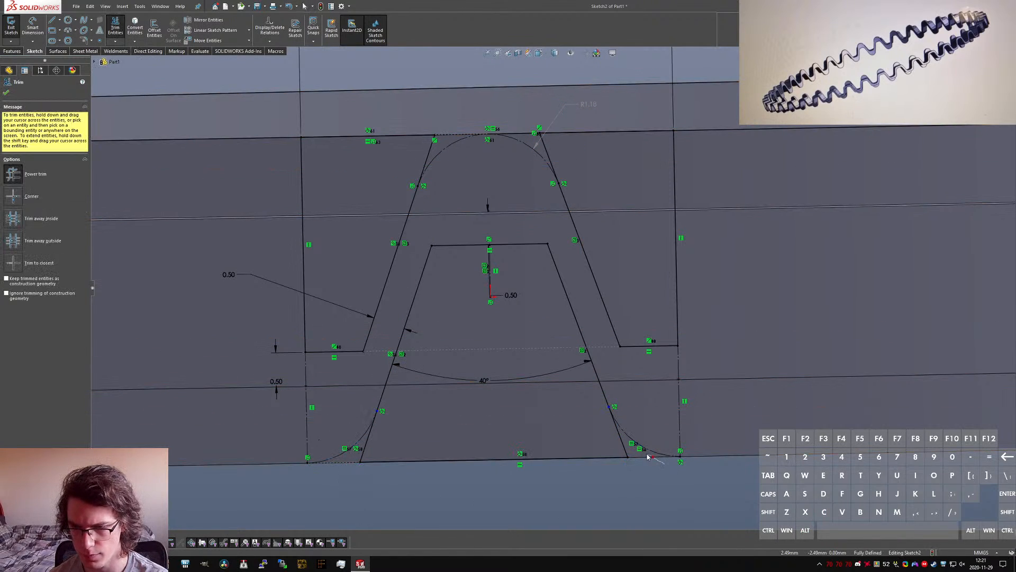
drag(647, 457, 644, 455)
key(Escape)
Step: Make the lower endpoint of the right bottom construction arc coincident with the bottom line
ctrl+click(624, 458)
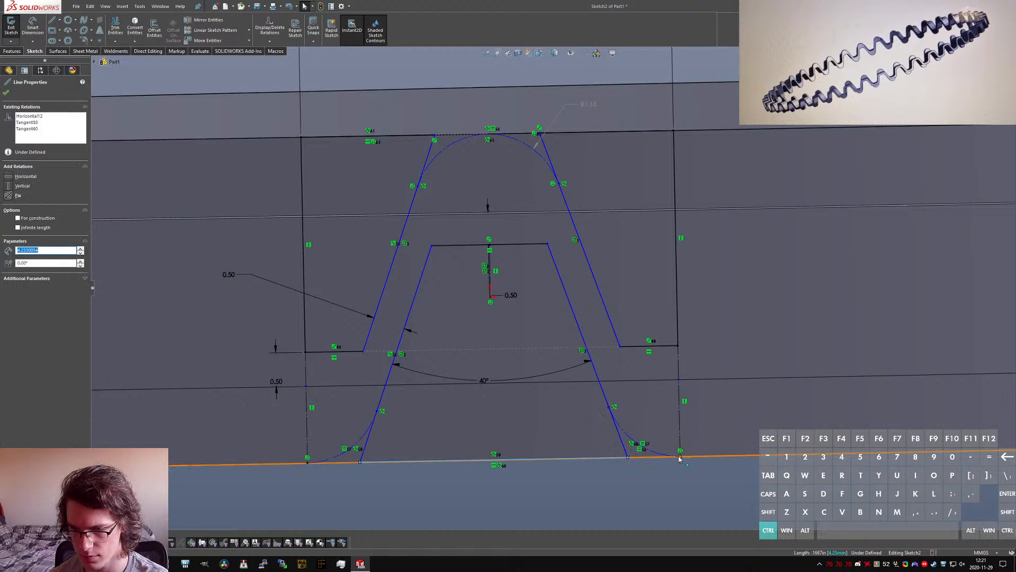
ctrl+click(679, 457)
key(alt+d)
click(639, 481)
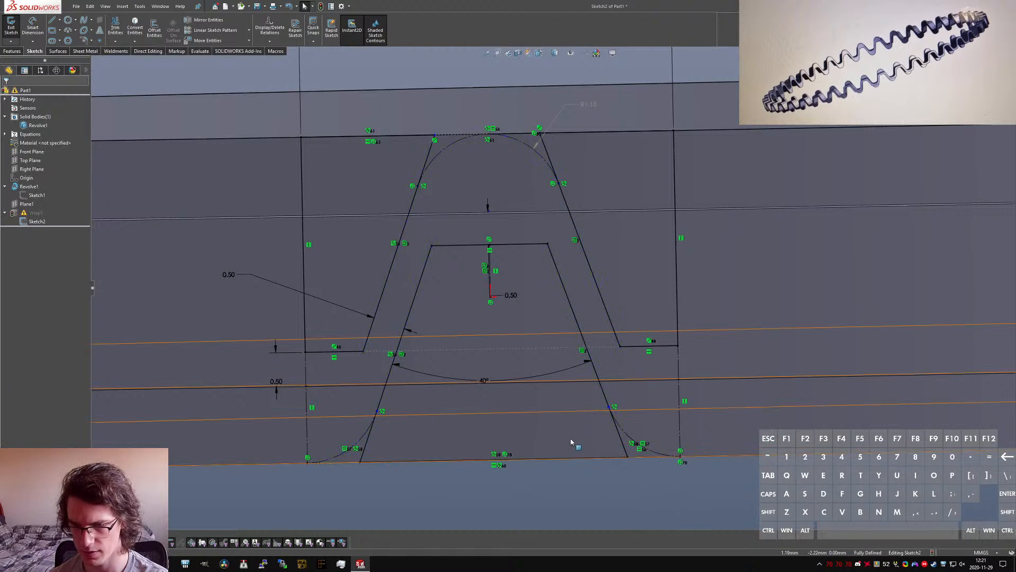
Step: Make the upper endpoints of both bottom construction arcs coincident with the slanted sides and close the sketch
ctrl+click(609, 406)
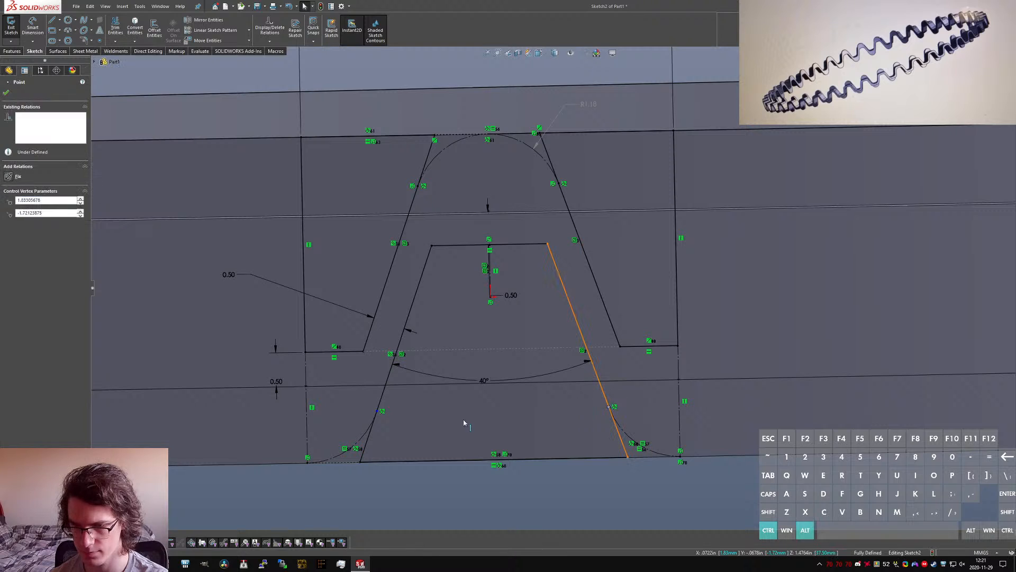
key(alt+d)
click(377, 410)
ctrl+click(382, 397)
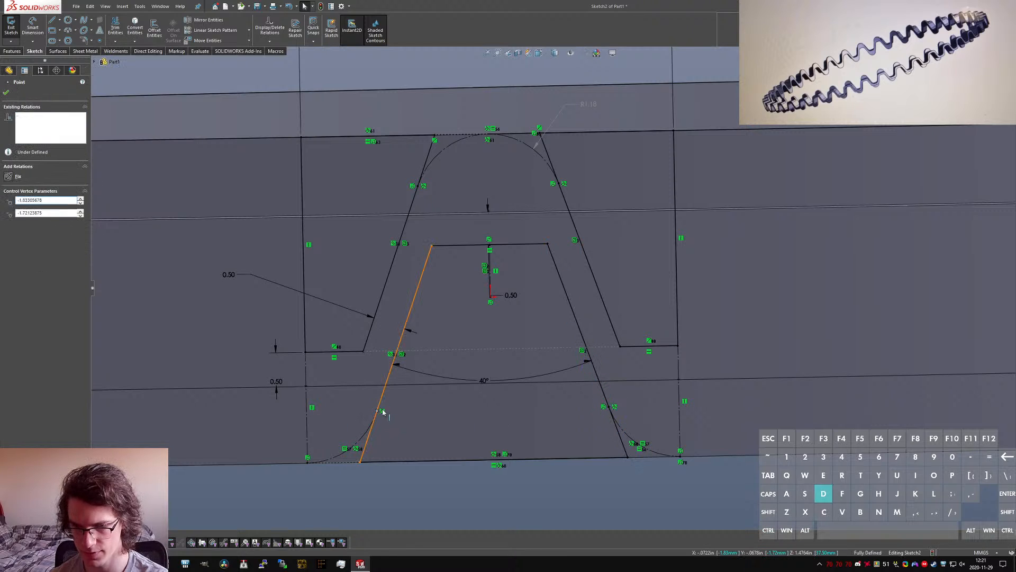
key(alt+d)
click(431, 489)
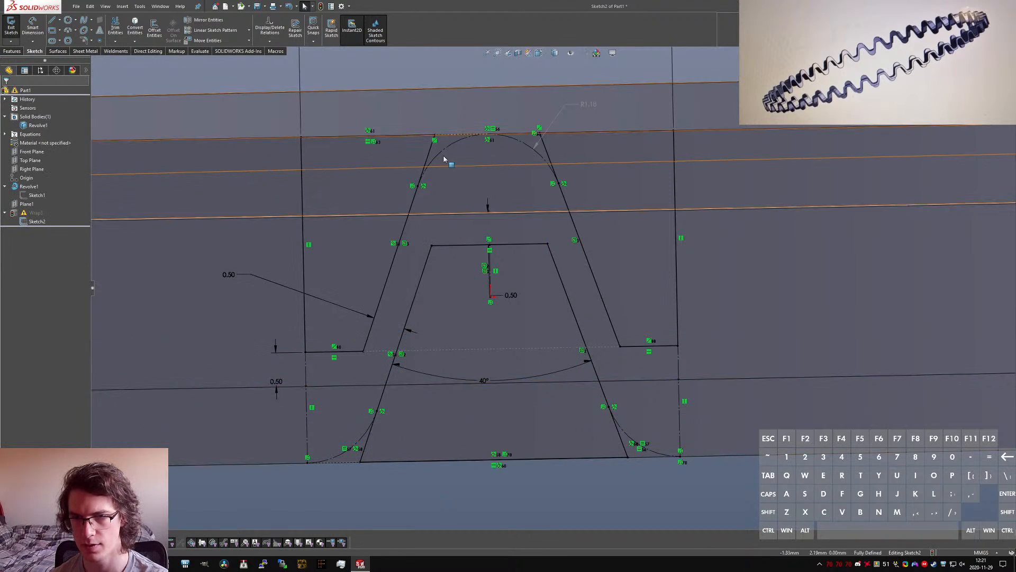
click(10, 26)
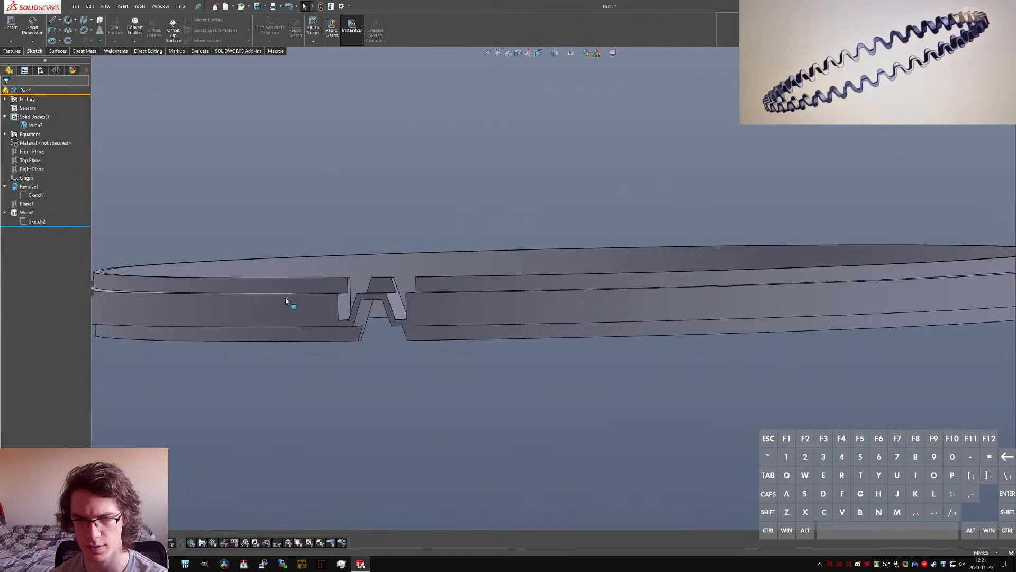
Step: Start a constant-size fillet on the part with its radius linked to "Radius@Sketch2"
scroll(342, 307, down, 5)
click(506, 446)
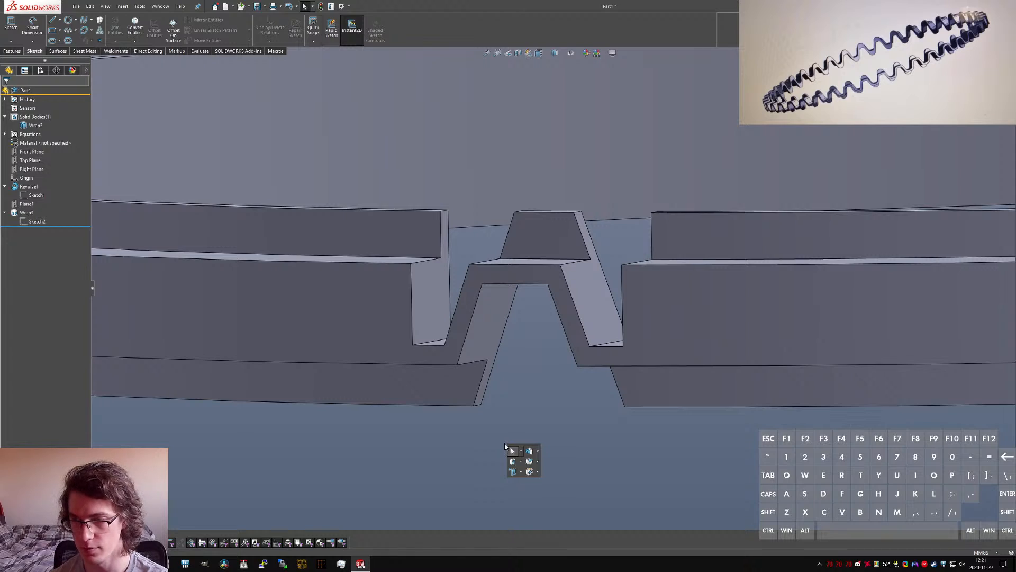
key(l)
key(e)
key(t)
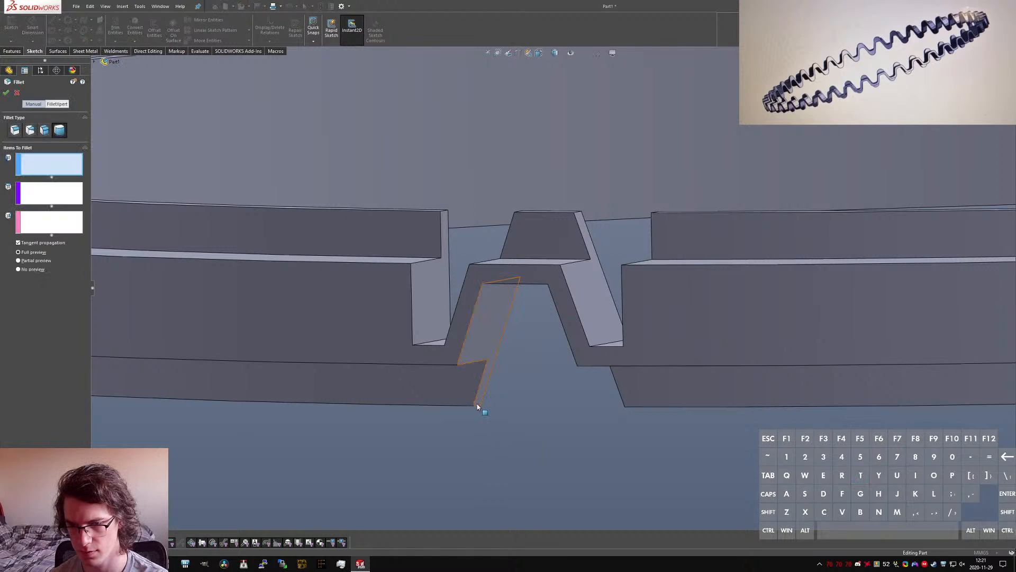
click(15, 132)
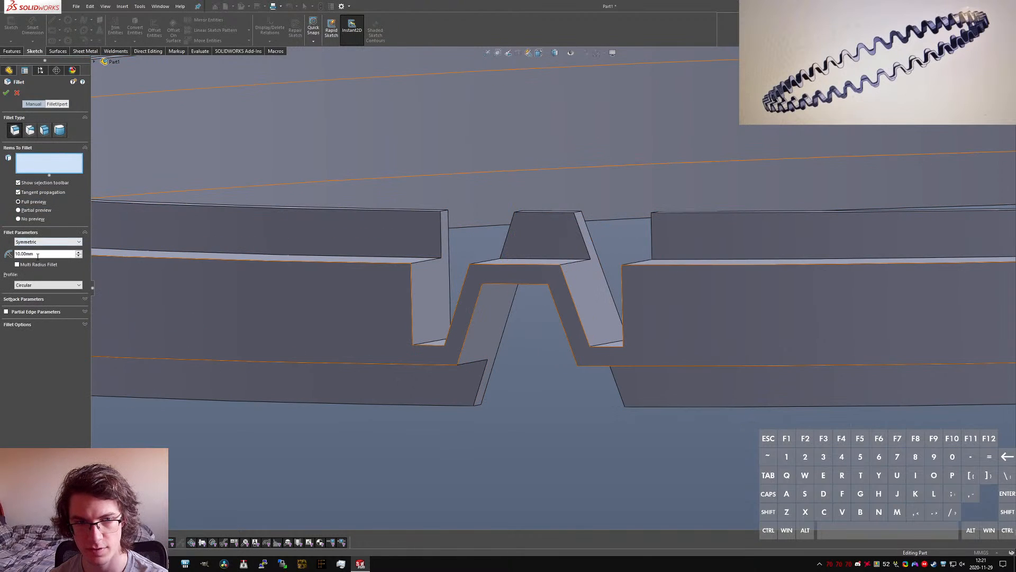
text(=Radius)
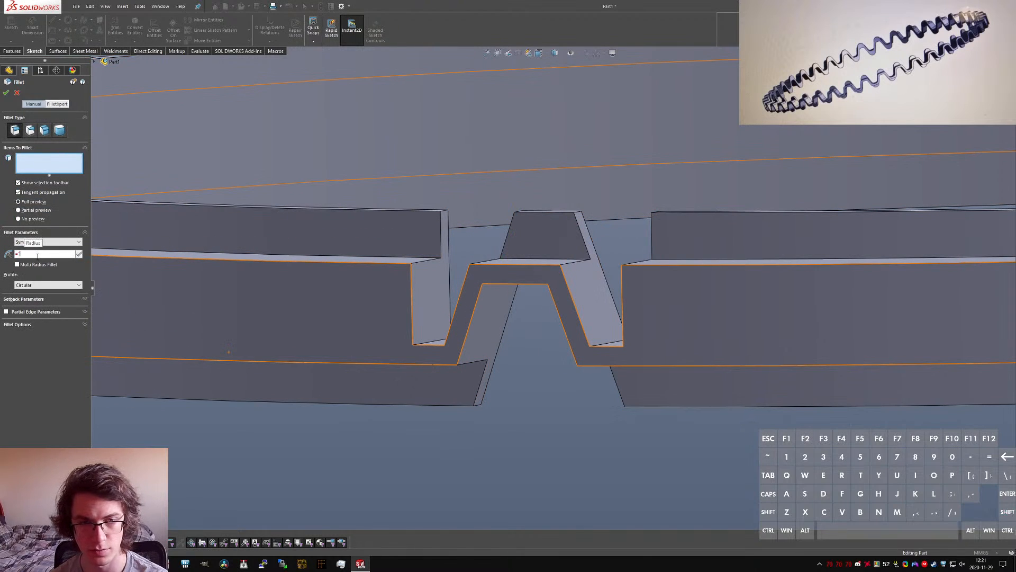
text(2")
key(Return)
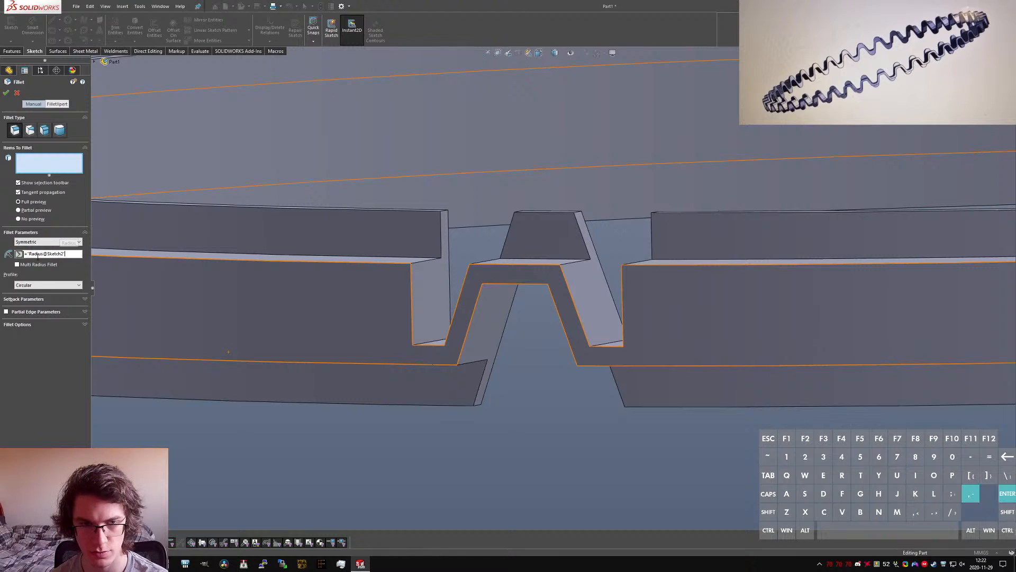
Step: Fillet the tooth's two top edges and the two bottom corner edges beside the opening with the linked radius
middle_drag(492, 228, 516, 264)
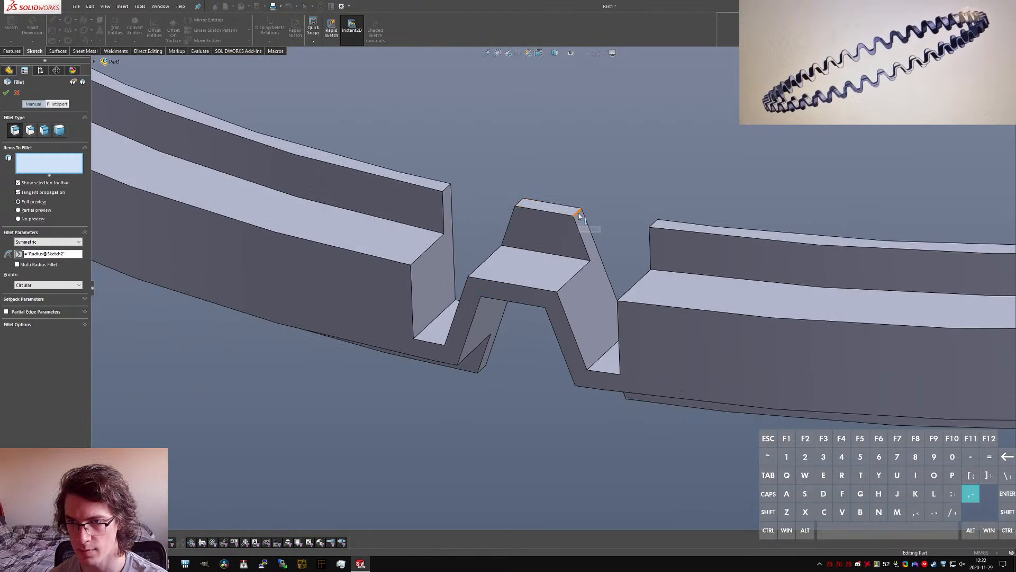
click(521, 202)
click(519, 202)
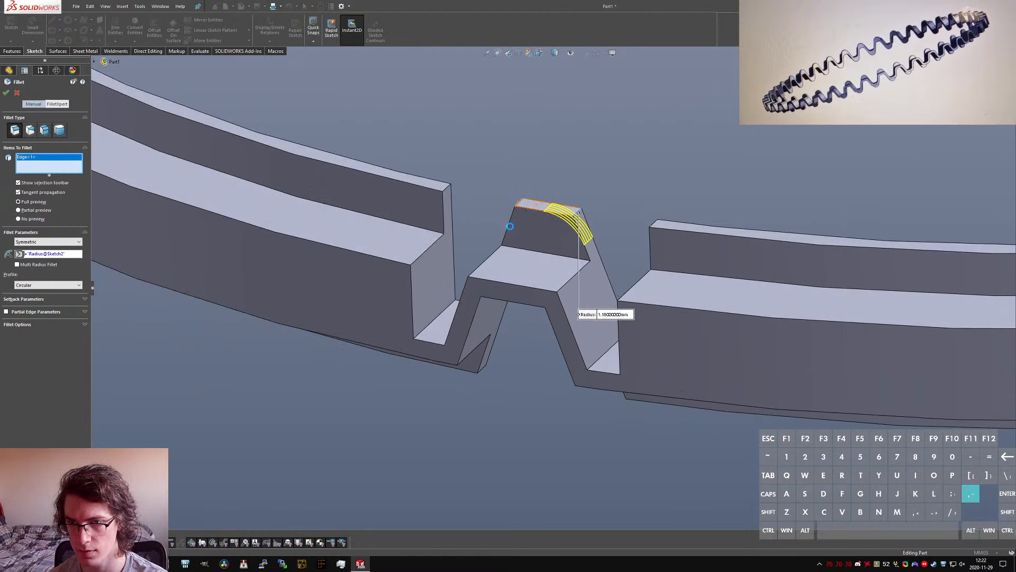
click(628, 396)
right_click(627, 396)
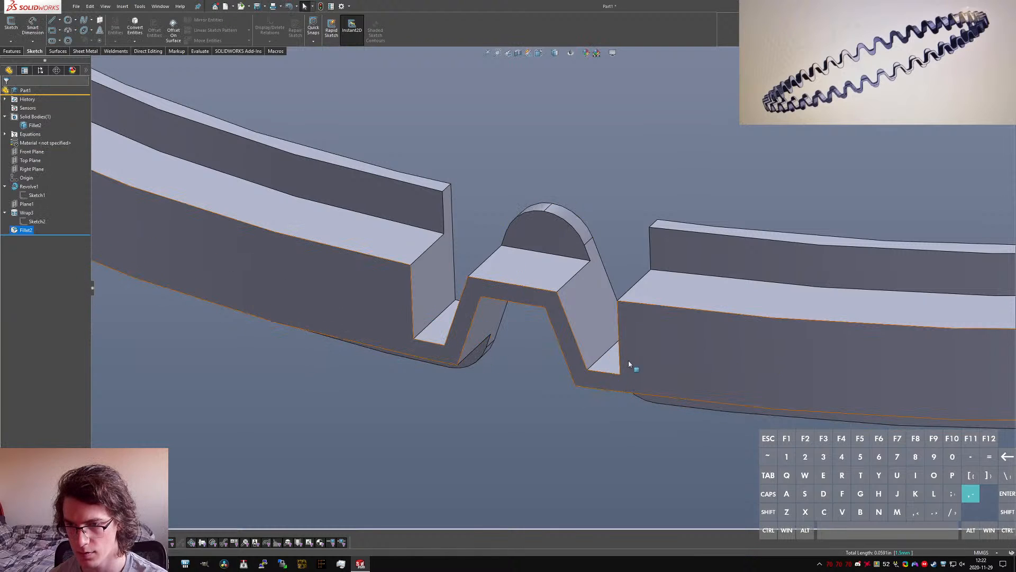
Step: Examine the new fillets around the tooth up close, including the seams where they meet the neighbouring faces
middle_drag(633, 365, 593, 338)
scroll(558, 227, down, 10)
scroll(535, 273, down, 6)
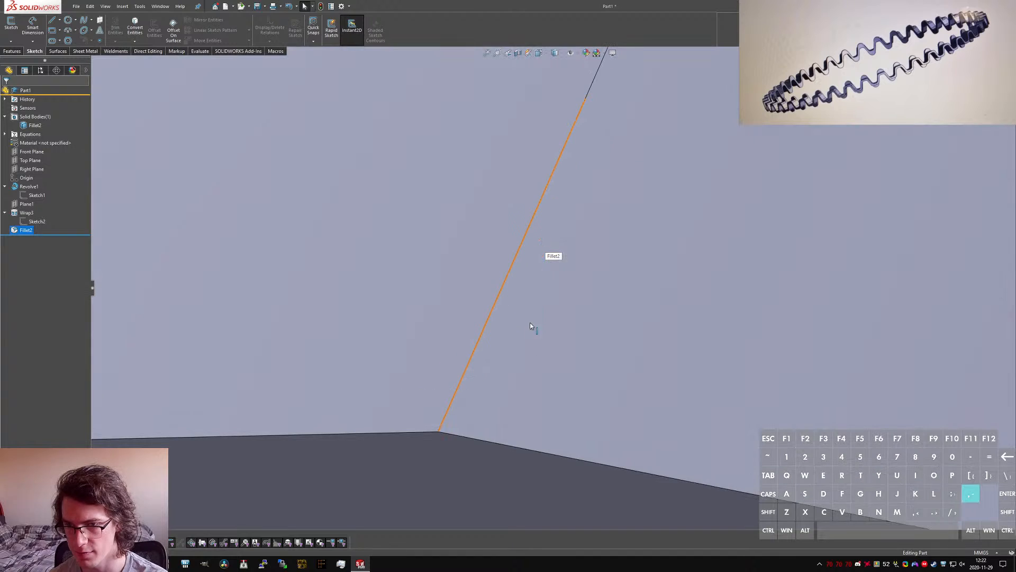
middle_drag(458, 389, 462, 357)
scroll(477, 404, up, 12)
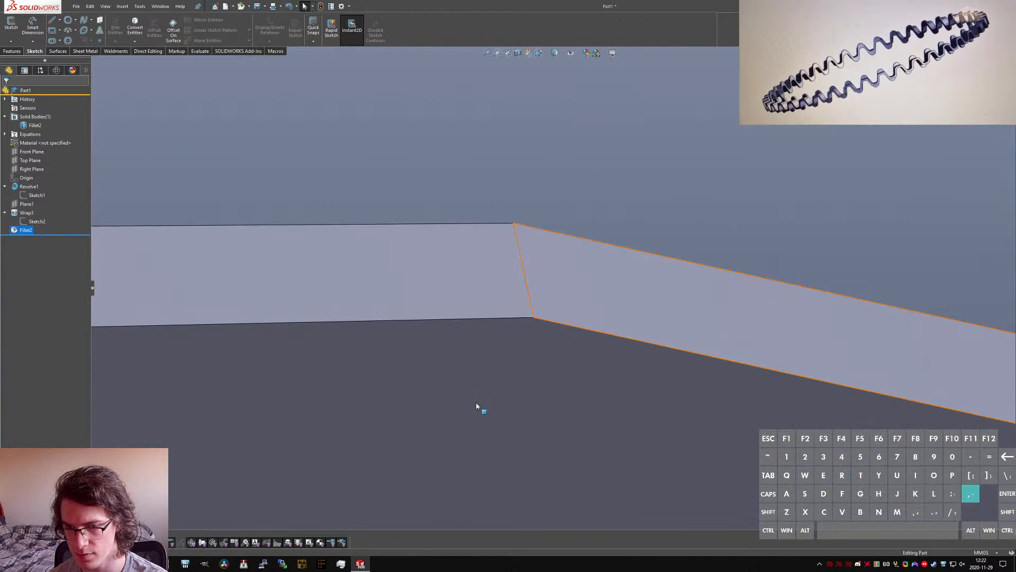
scroll(540, 289, up, 8)
scroll(540, 289, up, 5)
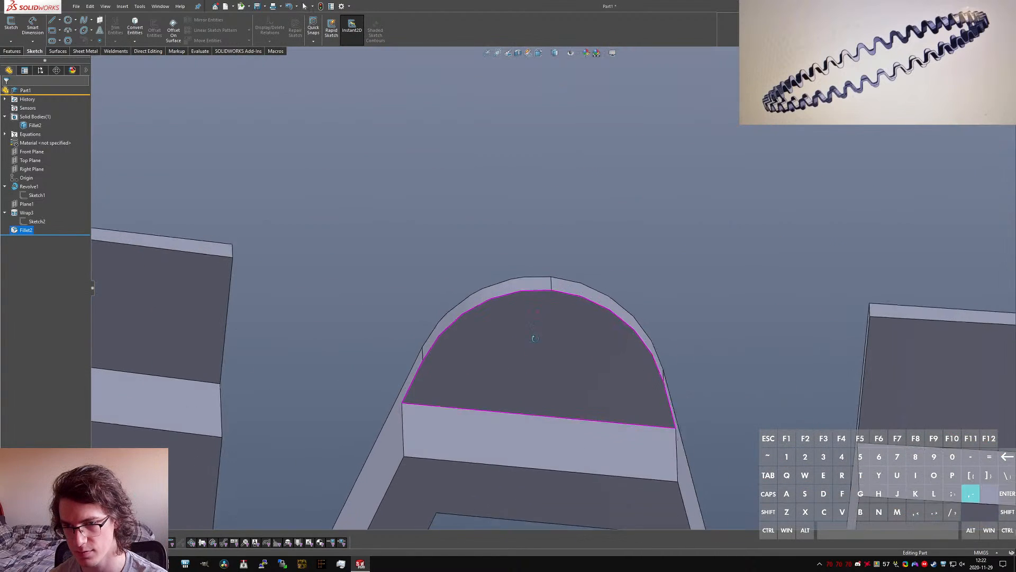
middle_drag(533, 336, 535, 302)
Step: Measure the two rounded faces that meet at the top of the tooth
ctrl+click(529, 316)
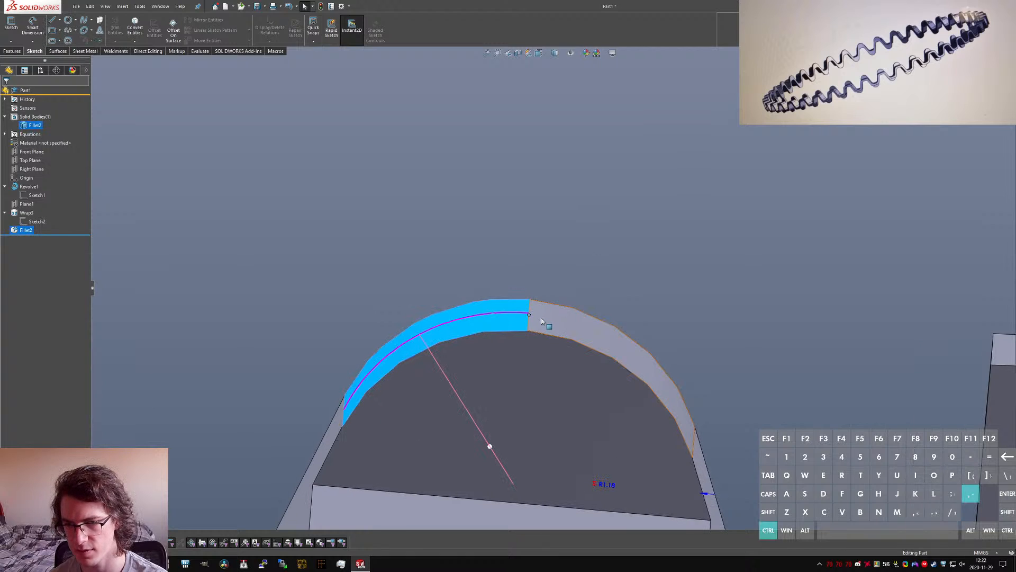
ctrl+click(546, 324)
key(ctrl+apostrophe)
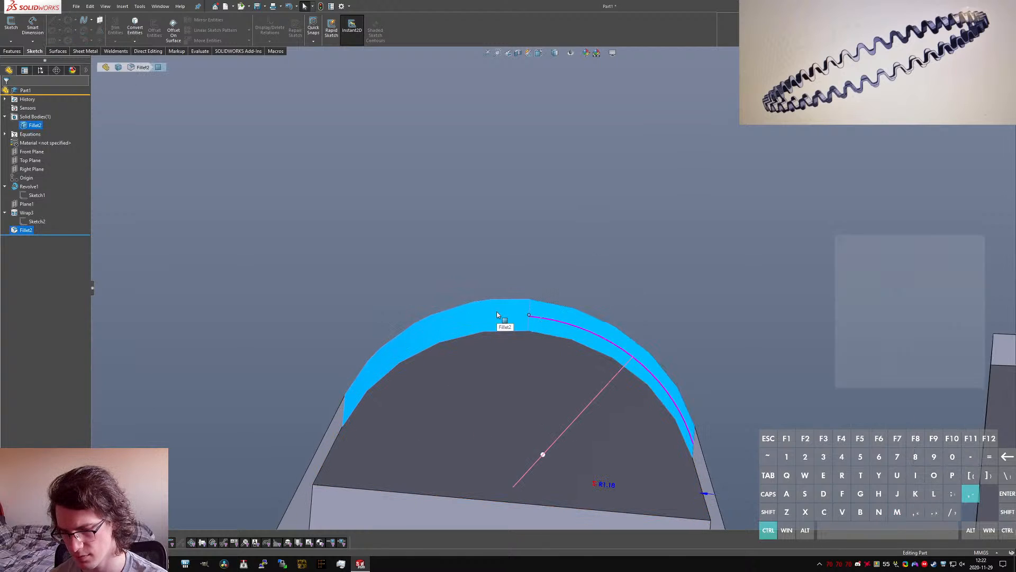
click(754, 334)
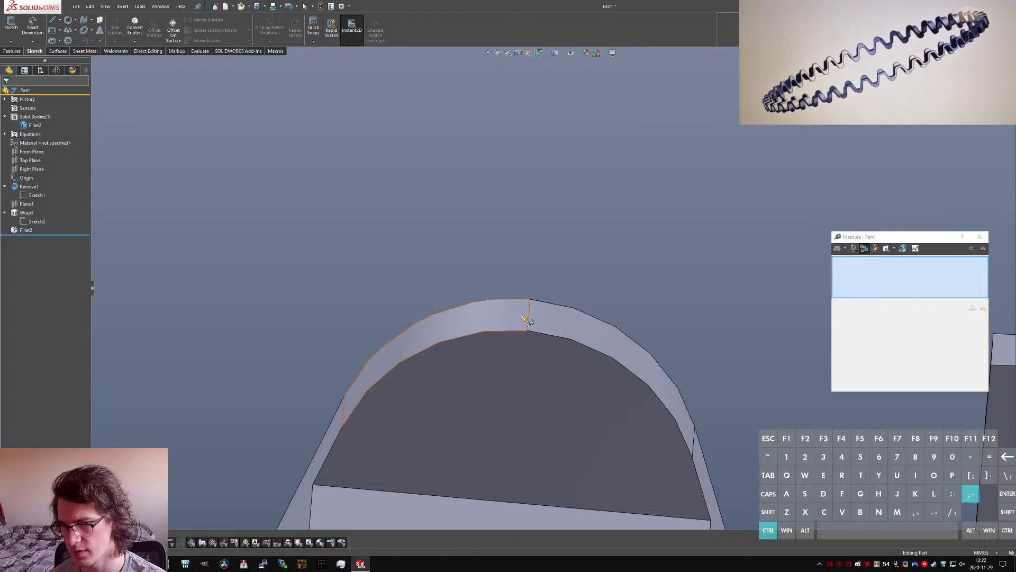
click(510, 312)
click(554, 319)
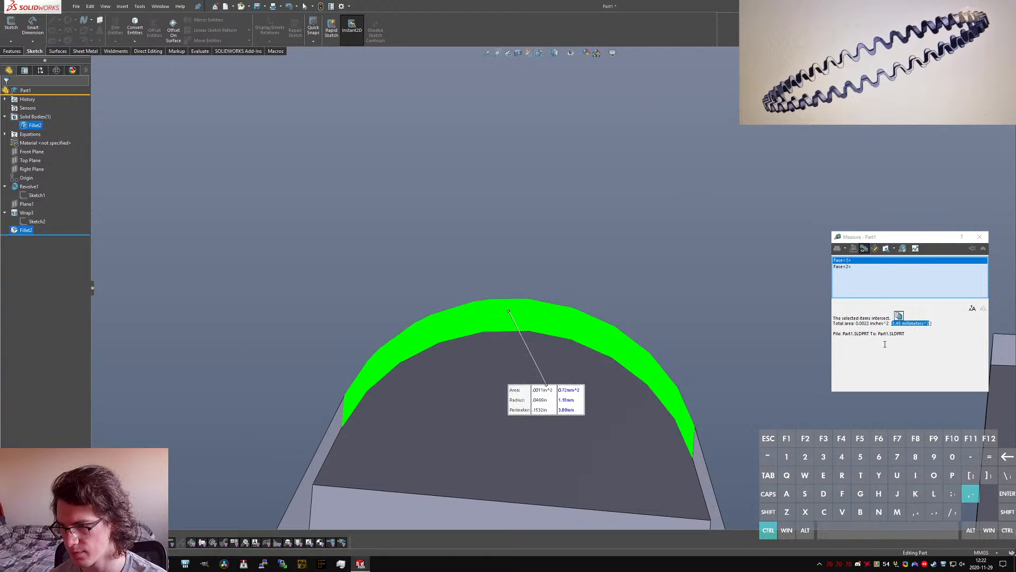
click(980, 237)
Step: Check the two arc edges along the front rim of the tooth's rounded top and clear the selection
scroll(572, 268, up, 5)
click(621, 274)
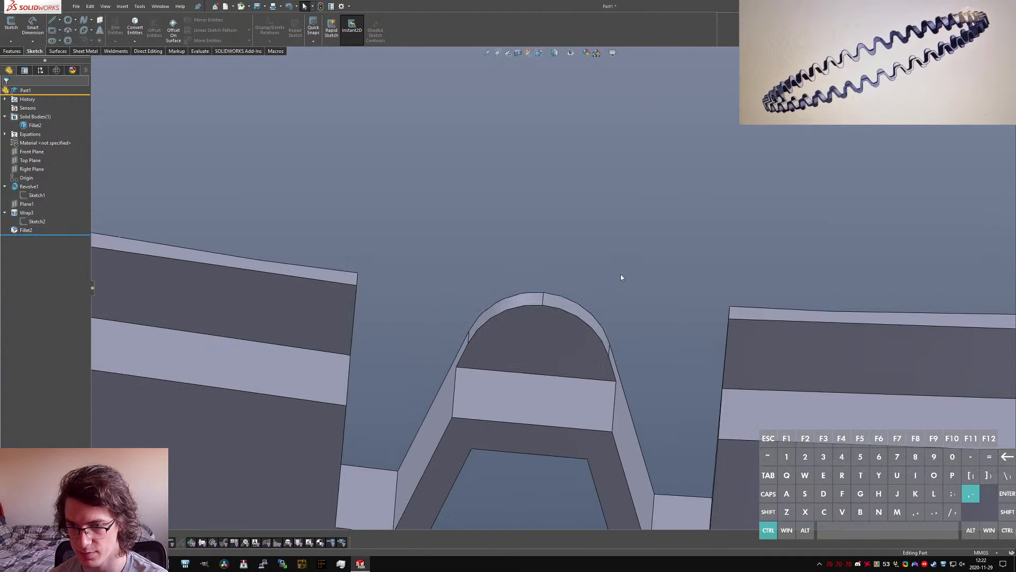
scroll(621, 276, up, 4)
scroll(556, 302, down, 5)
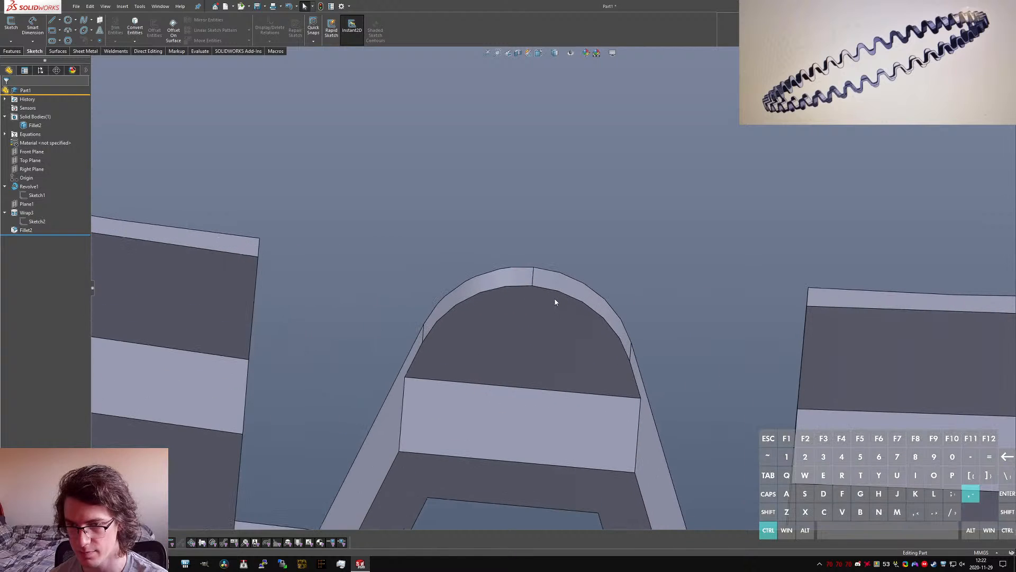
click(518, 287)
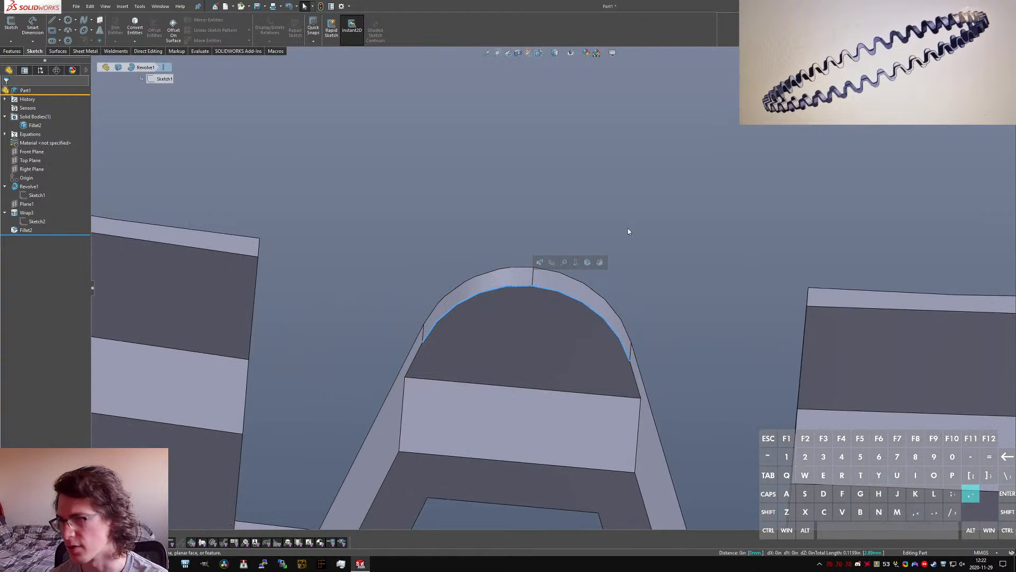
click(665, 224)
scroll(552, 290, up, 6)
mouse_move(534, 323)
middle_down()
mouse_move(528, 293)
mouse_move(522, 322)
middle_up()
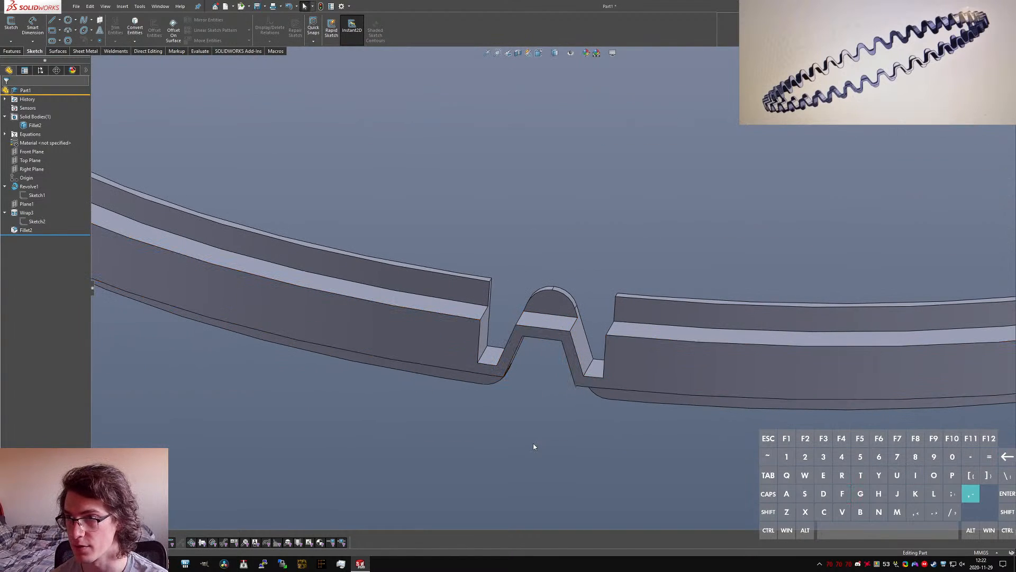
Step: Start a constant-size fillet on the part with a symmetric radius of 0.3 mm
key(t)
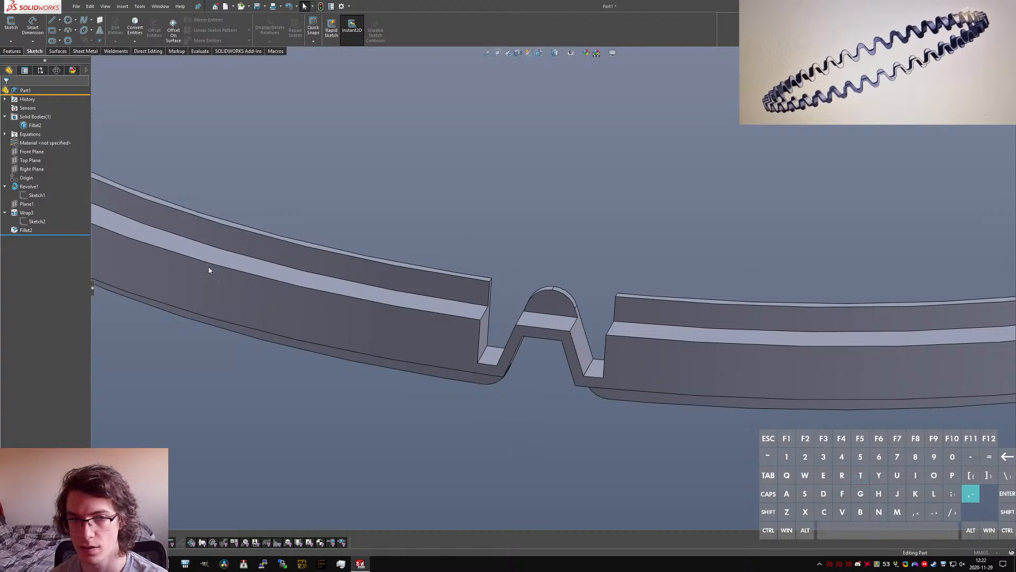
key(apostrophe)
text(.)
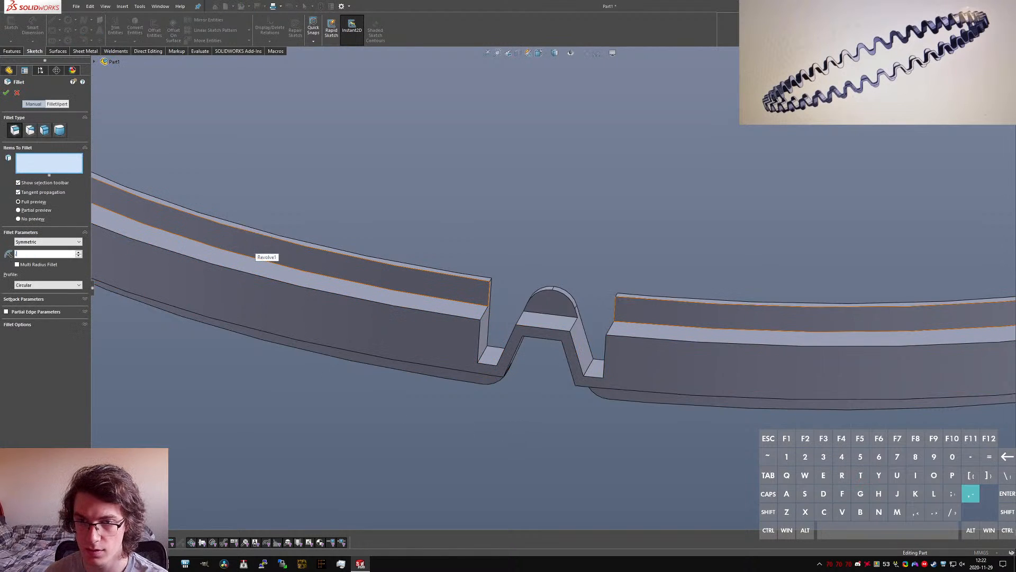
text(3)
key(Return)
text(.3)
key(Return)
text(.3)
key(Return)
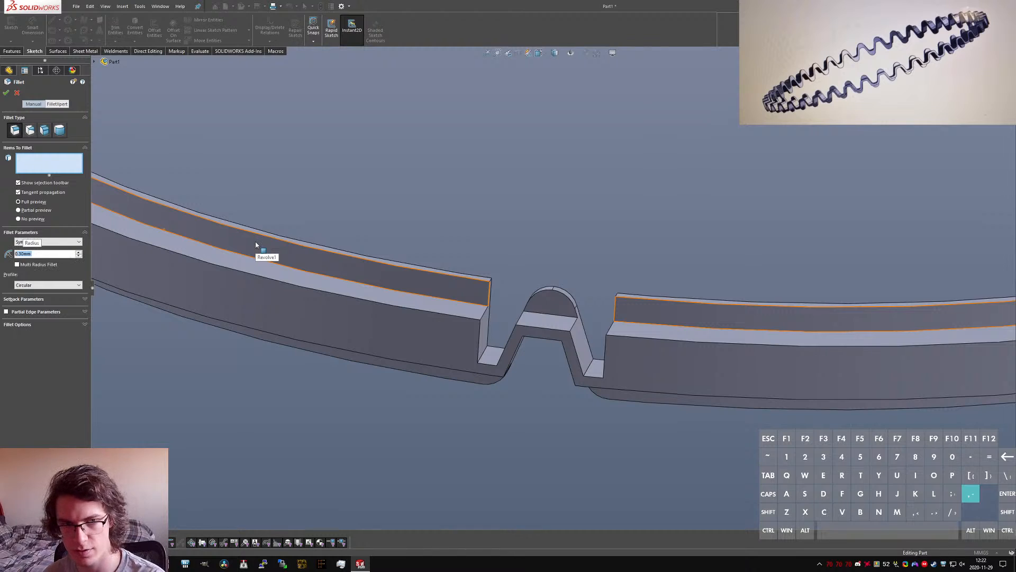
scroll(506, 316, up, 3)
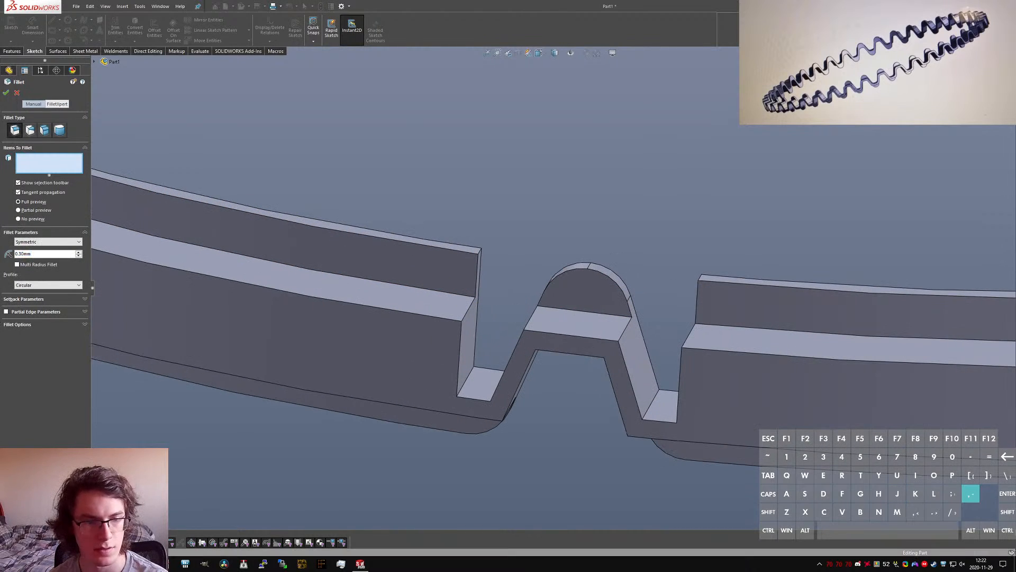
Step: Switch to the browser, check the wave profile corners in the Detail A drawing in image_03.jpg, and return to SolidWorks
key(super+Tab)
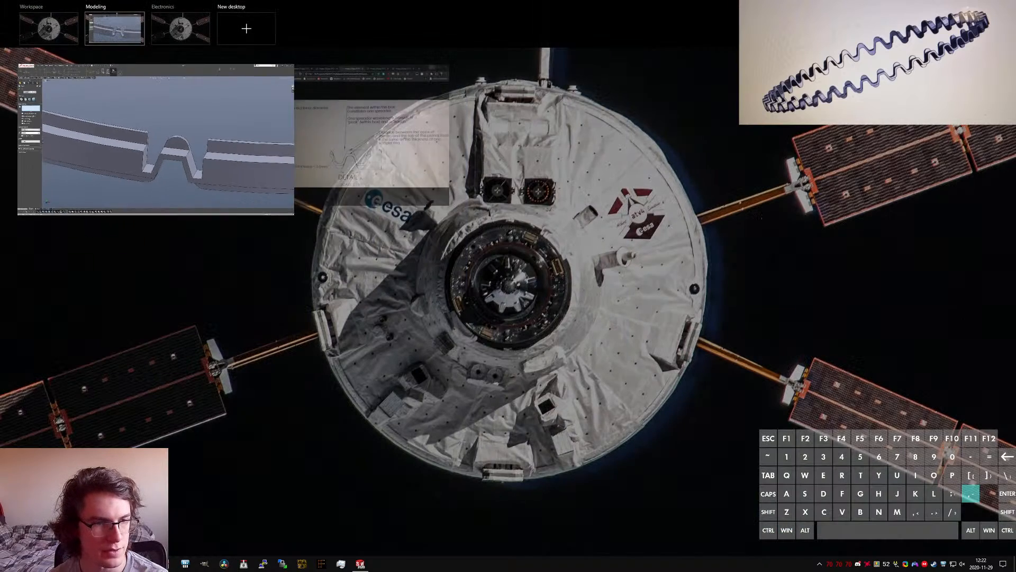
click(445, 138)
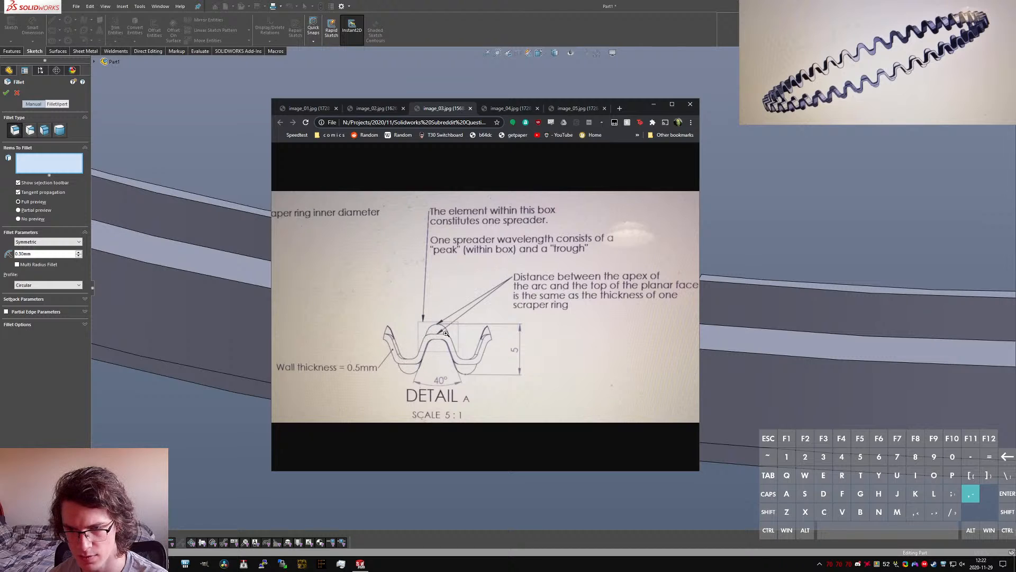
click(474, 363)
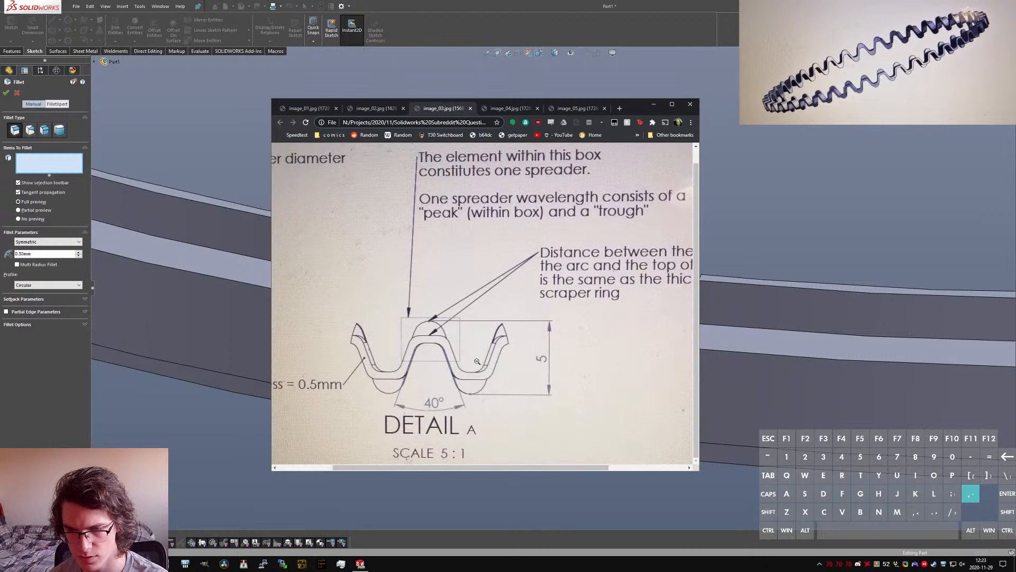
click(478, 309)
click(653, 104)
Step: Add the left inner corner edge and the Internal to Feature edges to the fillet, leaving out the two edges at the notch's outer walls
scroll(549, 347, down, 5)
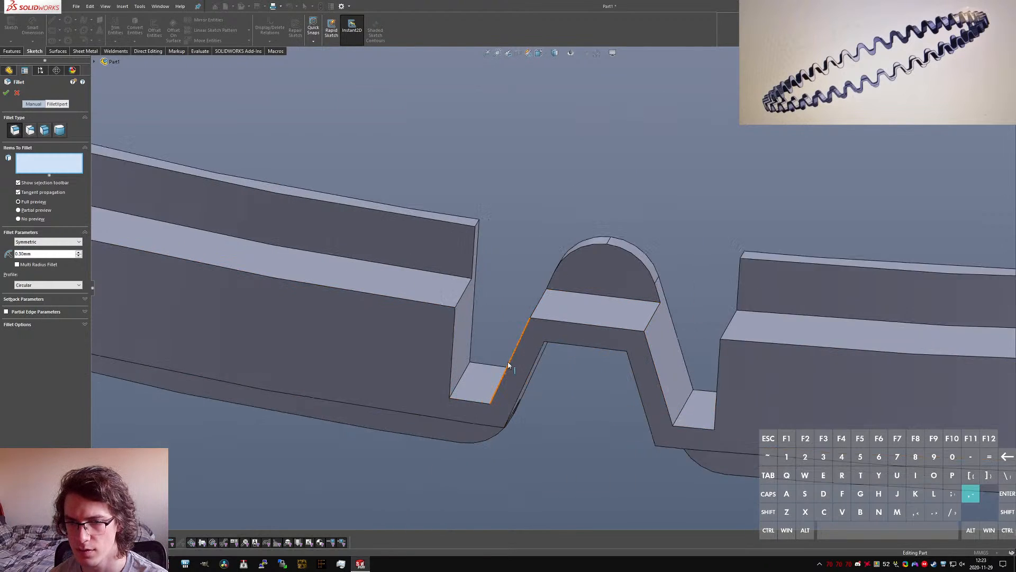
middle_drag(494, 368, 521, 388)
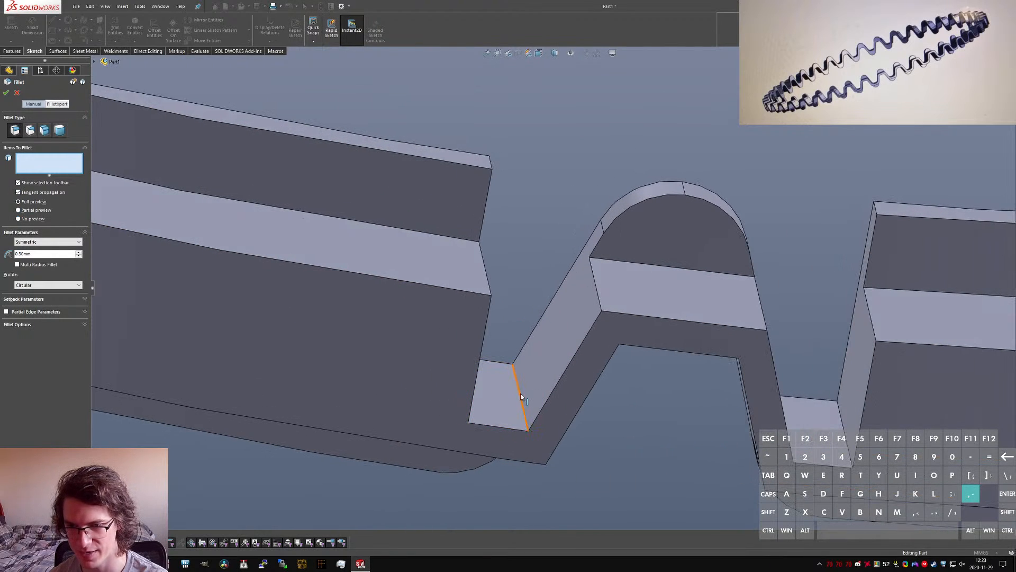
click(521, 397)
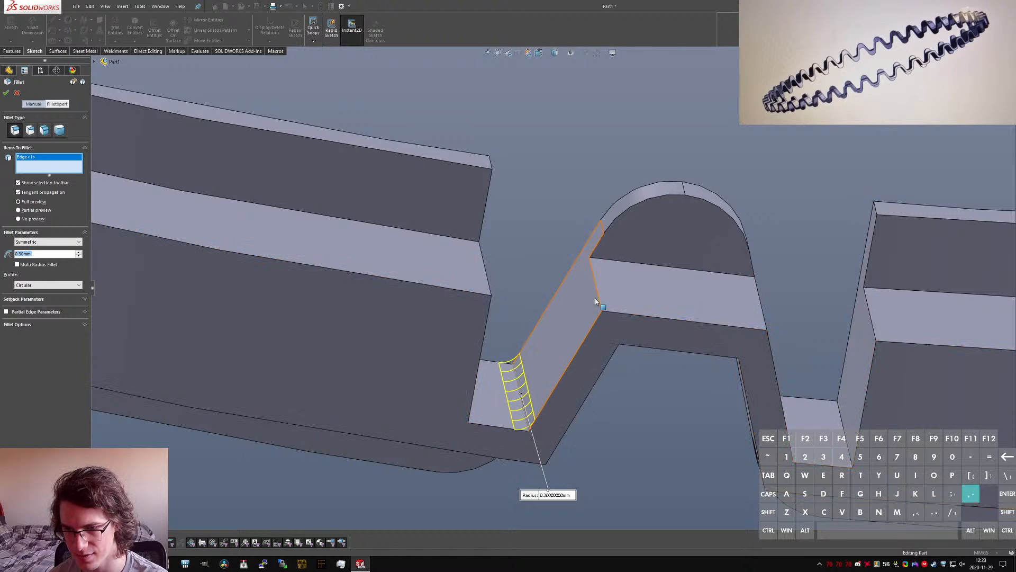
click(525, 415)
click(524, 414)
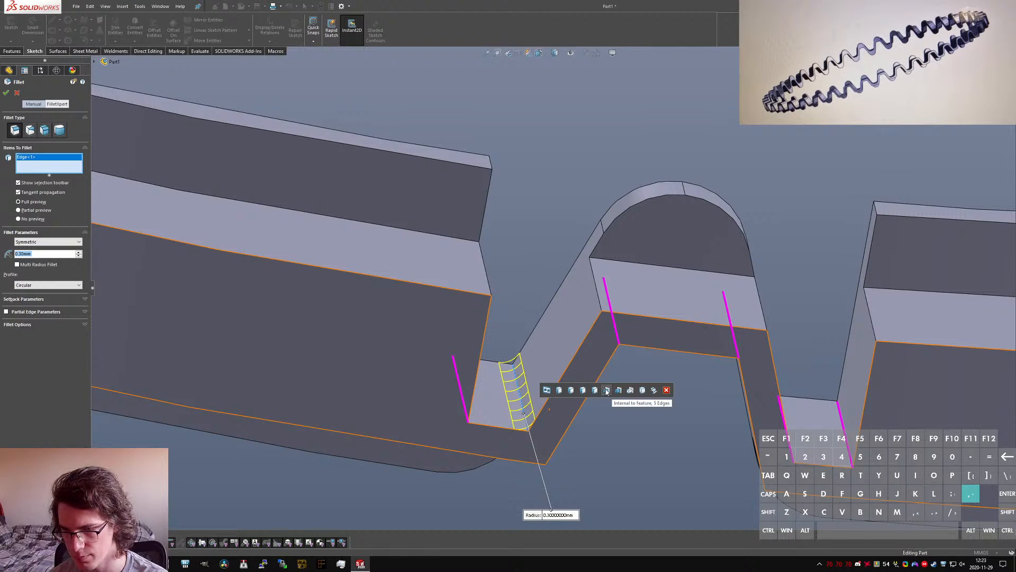
click(607, 390)
click(468, 404)
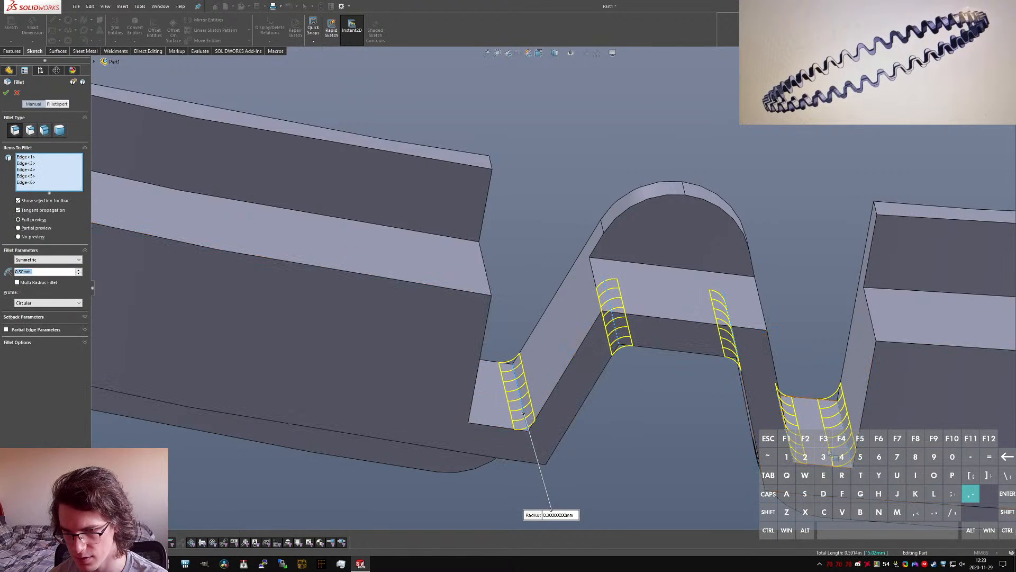
click(850, 455)
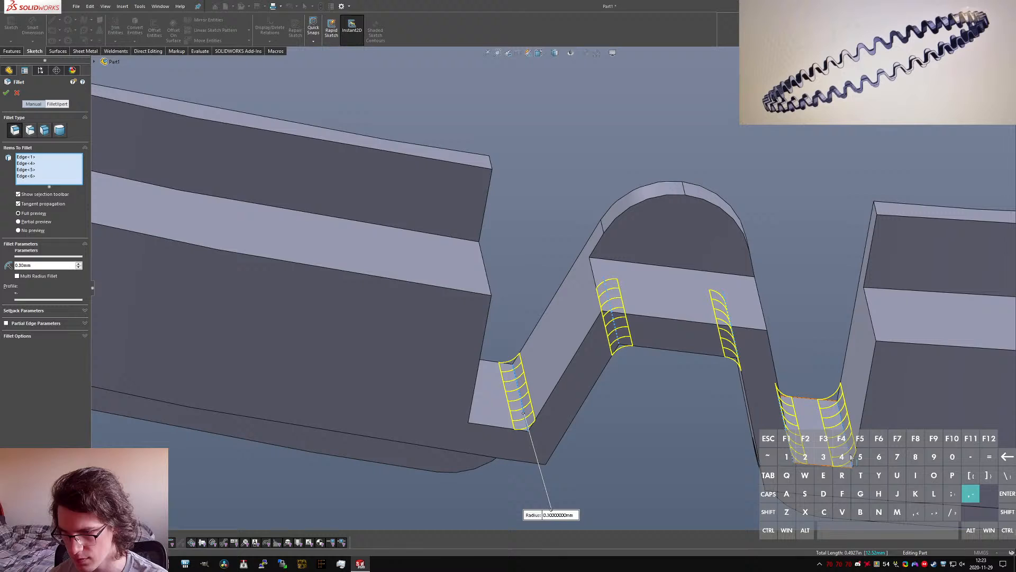
Step: Add the profile's two lower corner edges and the two upper edges of the tooth's ledge, and complete the fillet
middle_drag(850, 455, 762, 464)
click(760, 469)
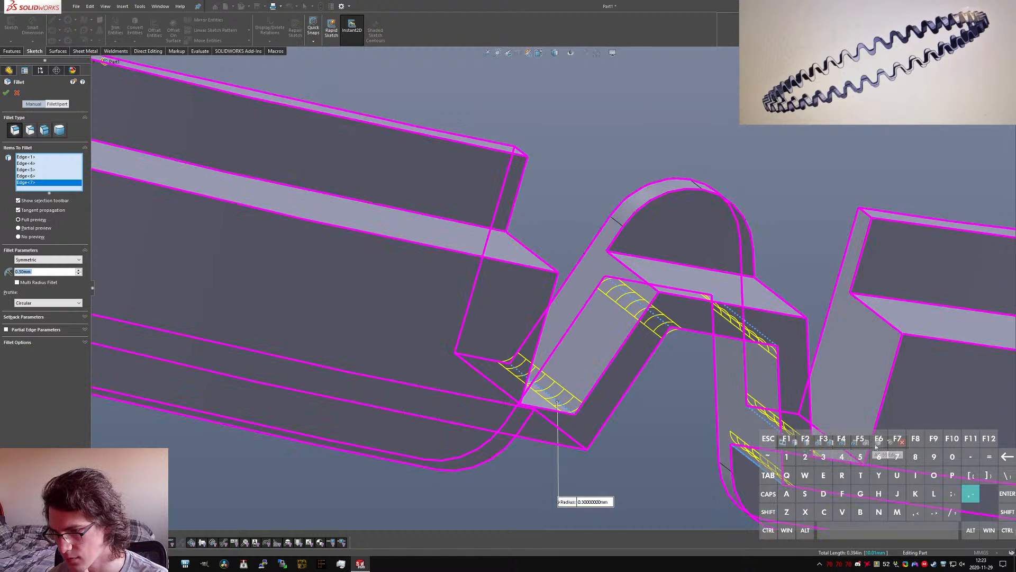
click(795, 447)
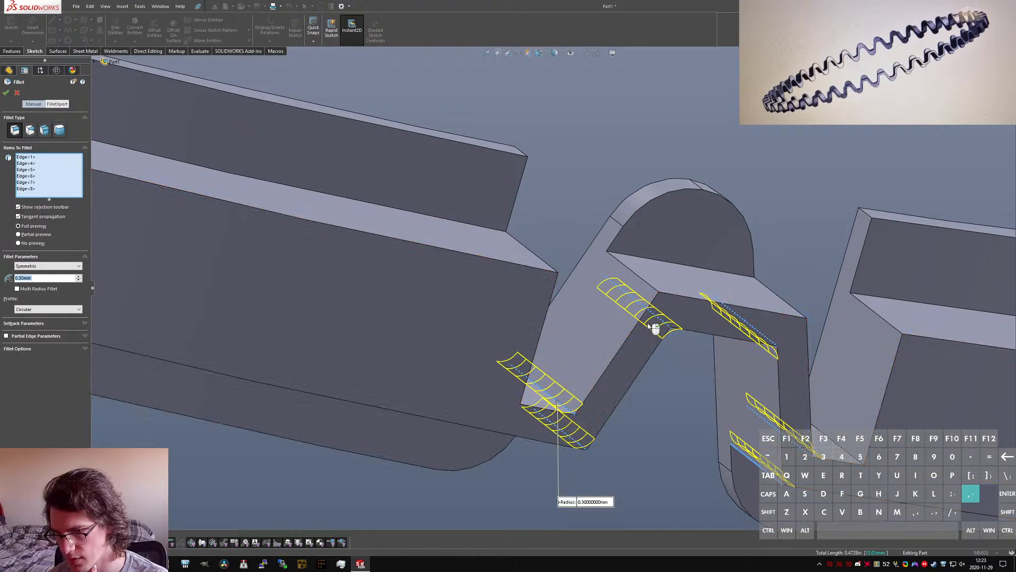
click(652, 286)
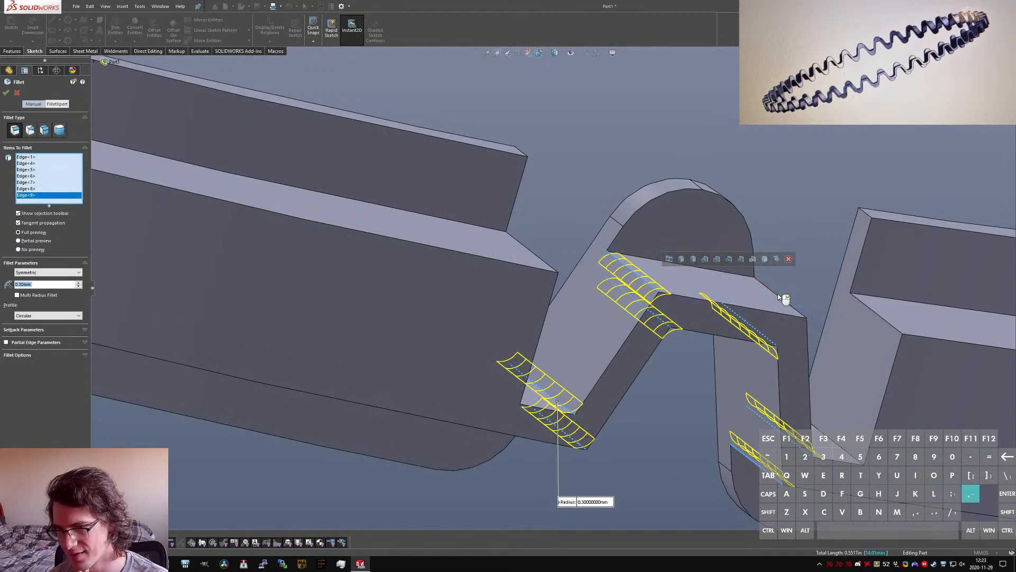
click(778, 299)
middle_drag(778, 299, 642, 415)
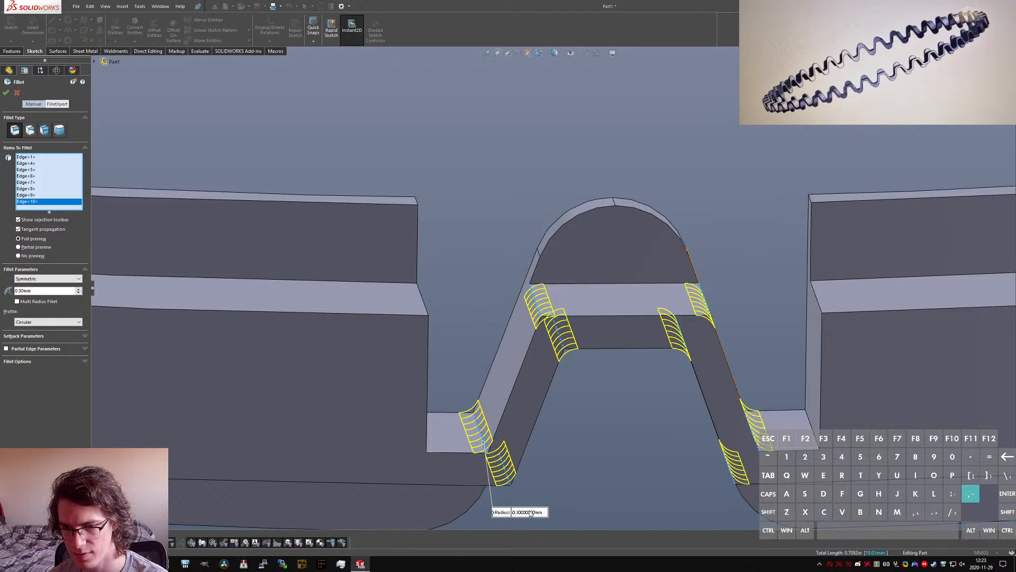
key(Return)
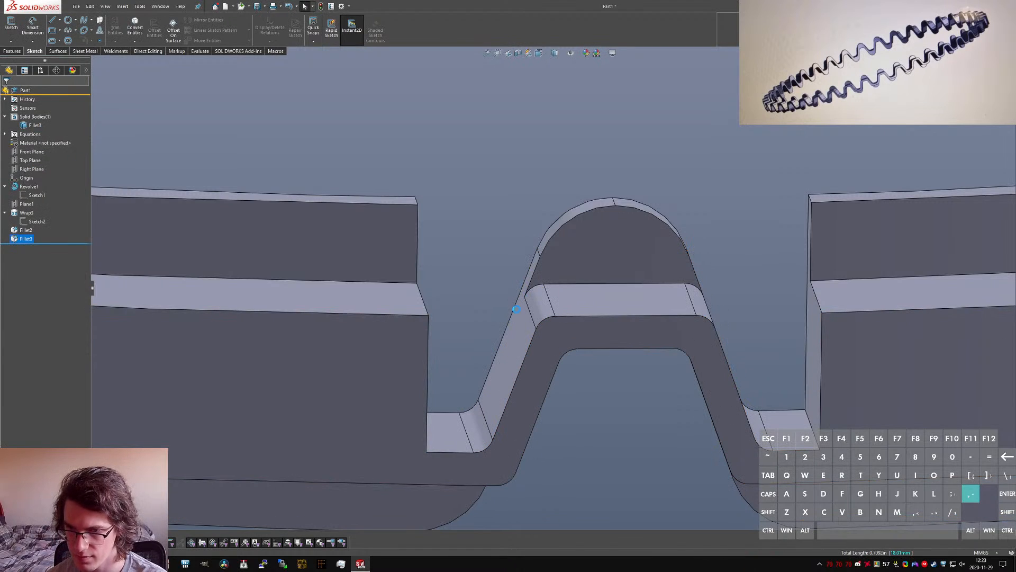
Step: Set the radius of the wave profile's corner fillet to 0.5 mm
click(542, 306)
double_click(478, 397)
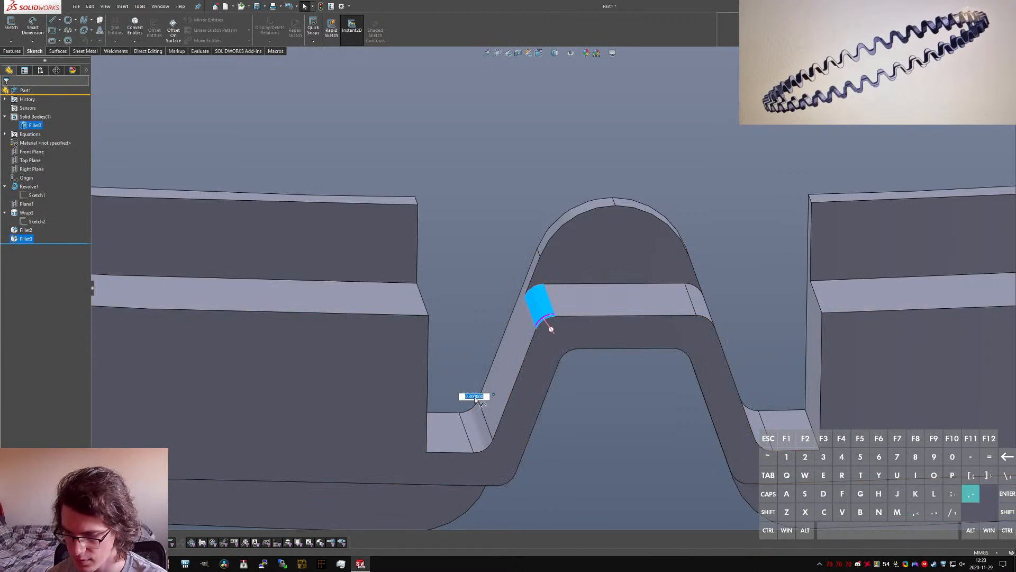
text(.5)
key(Return)
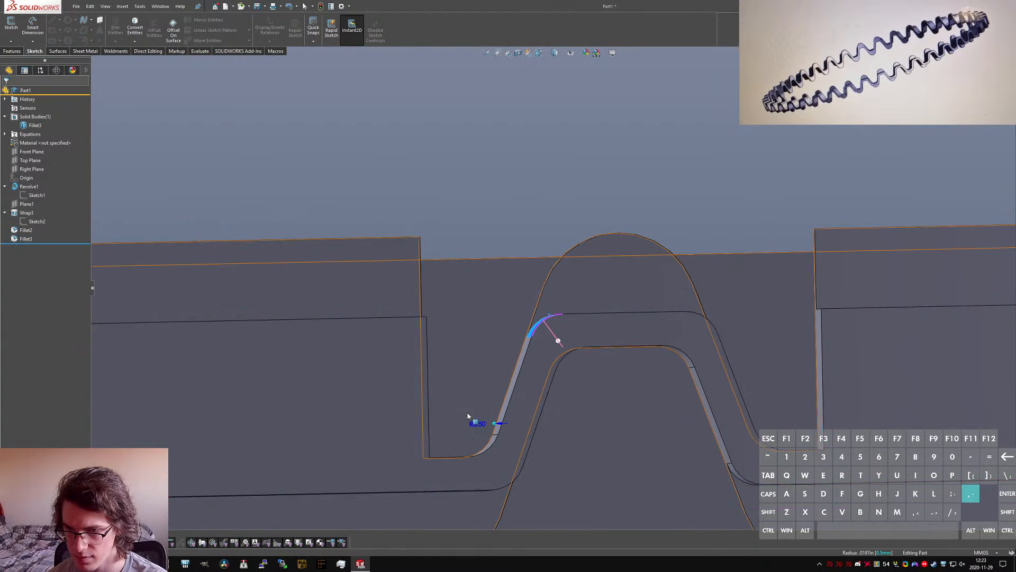
Step: Compare the rounded wave profile with the Detail A drawing in the browser and return to the model
key(alt+Tab)
key(alt+Tab)
key(alt+Tab)
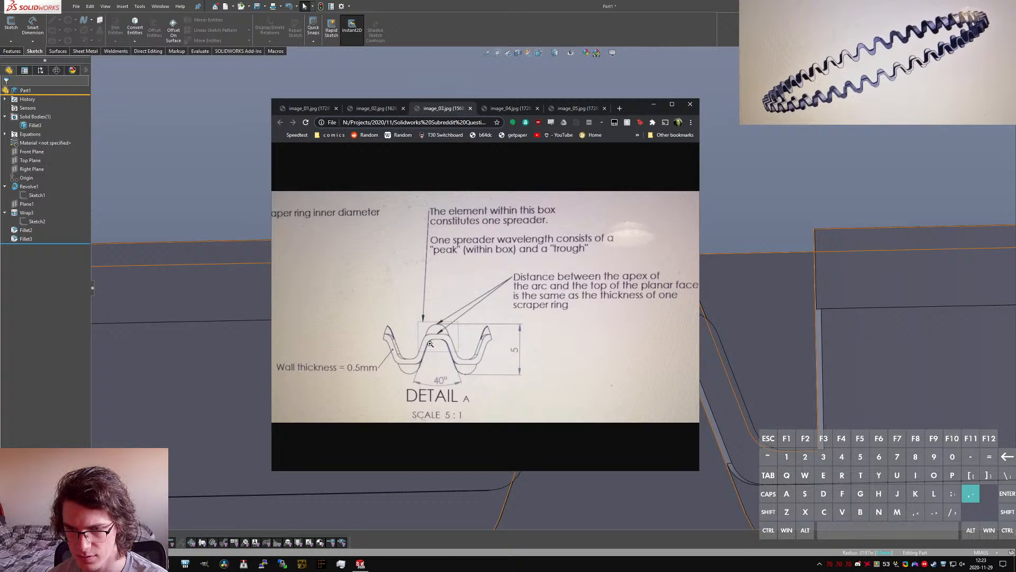
click(656, 105)
Step: Set up an equally spaced circular pattern with the ring's inner cylindrical face as its axis reference
scroll(589, 297, up, 3)
middle_drag(588, 307, 581, 363)
key(s)
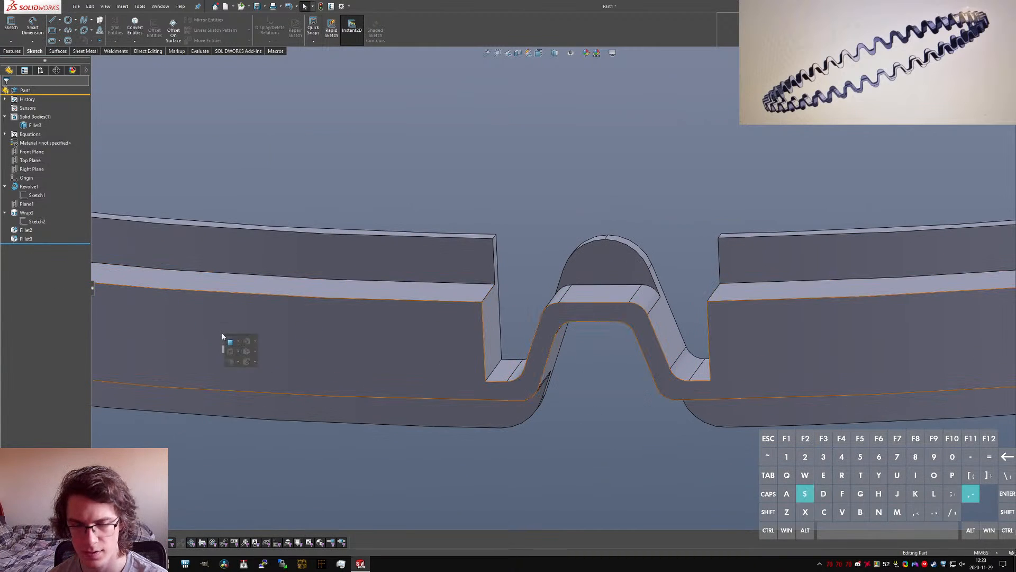
key(c)
key(i)
key(u)
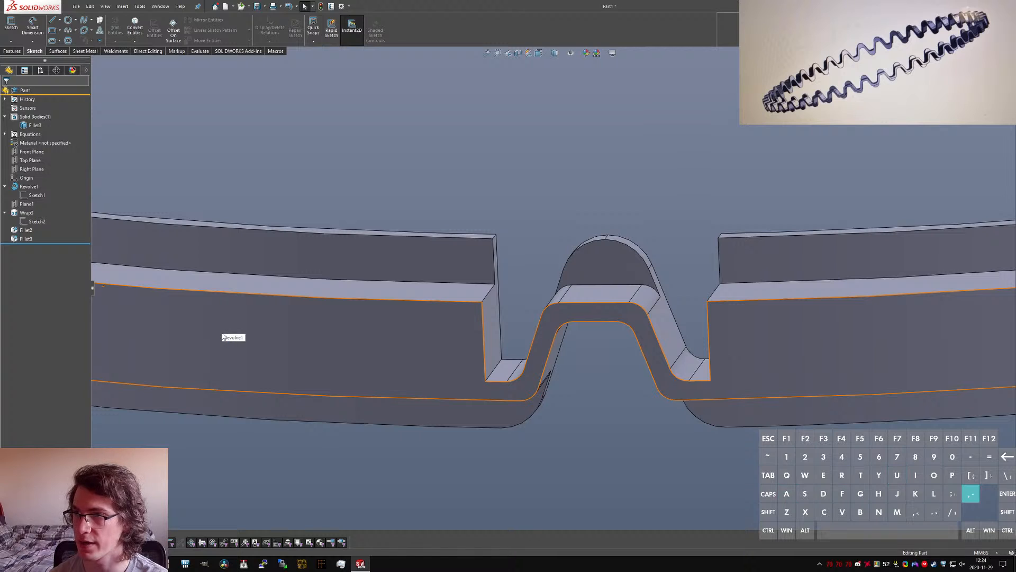
key(Return)
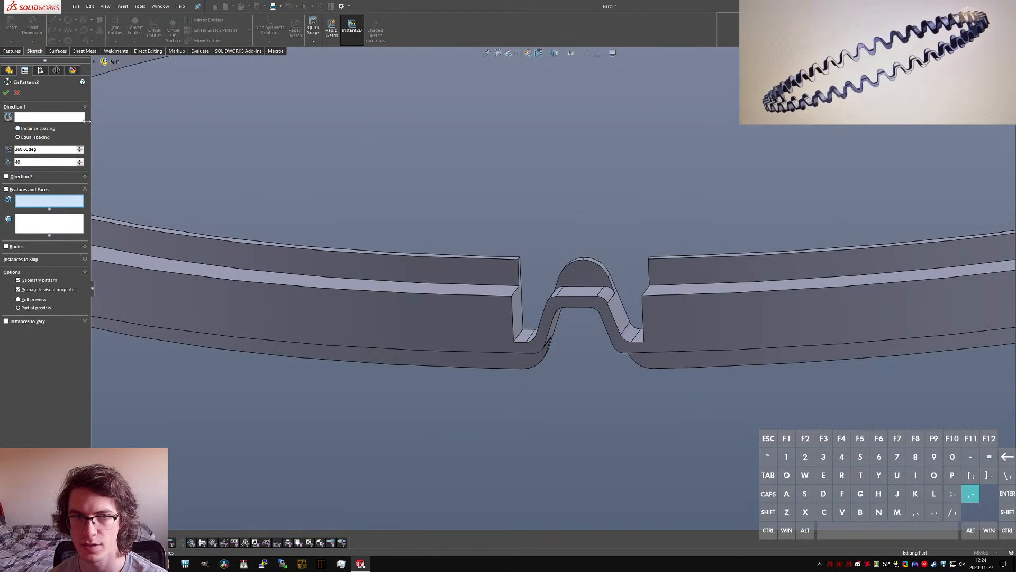
click(79, 117)
scroll(210, 134, up, 3)
click(294, 143)
click(50, 200)
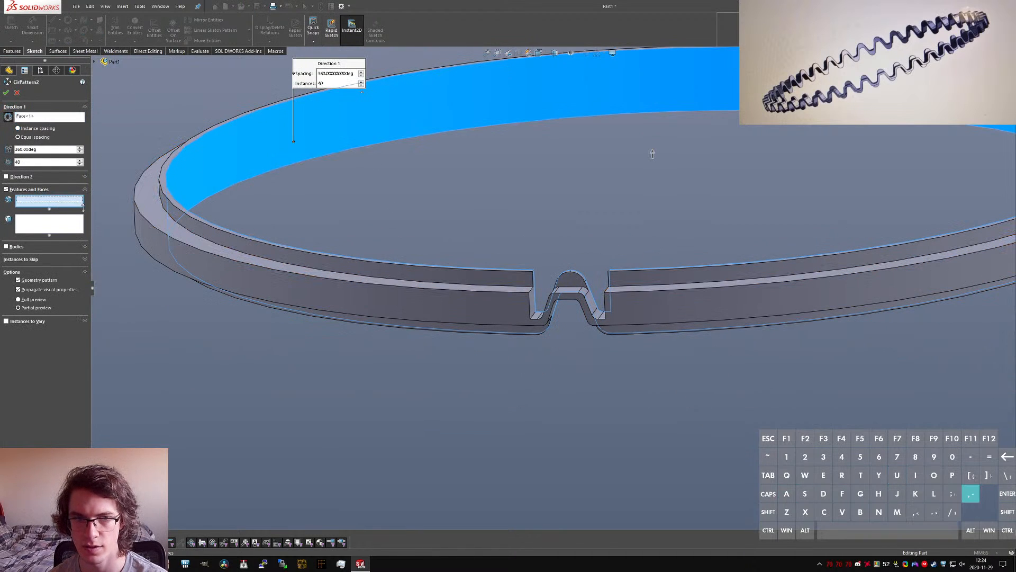
Step: Add the wrapped wave cutout and both of its fillets to the features of the circular pattern
scroll(561, 312, down, 6)
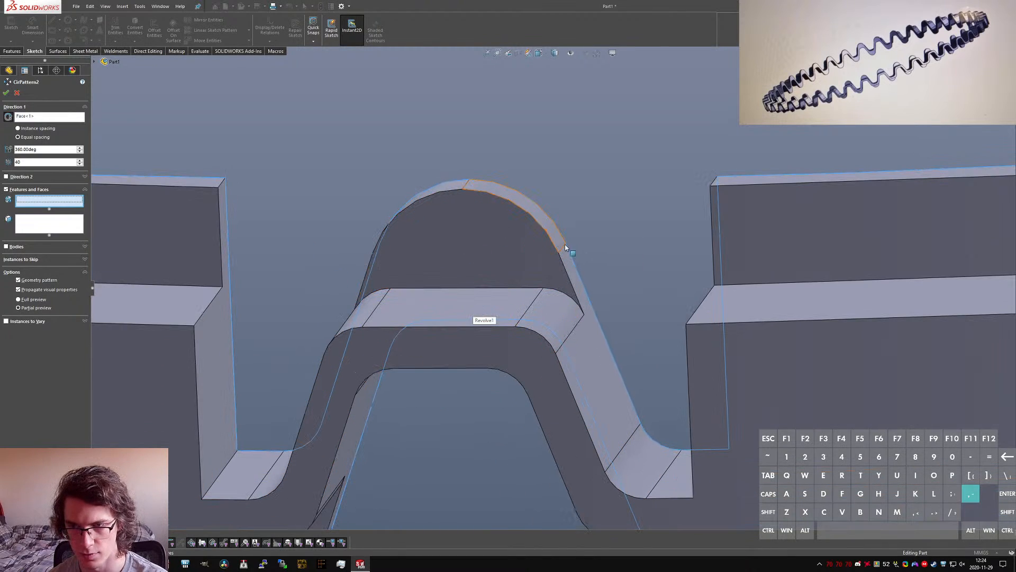
click(598, 386)
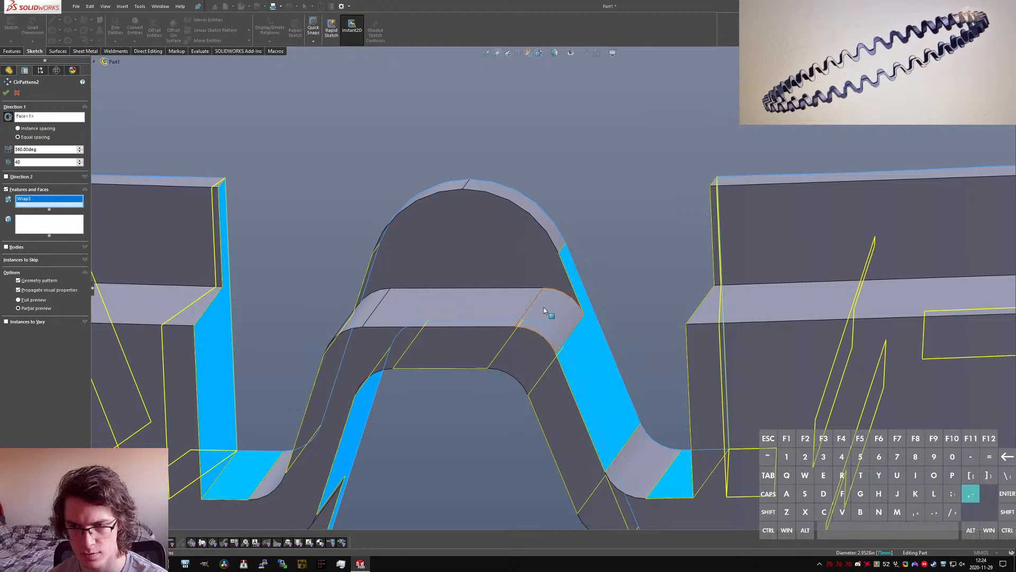
click(554, 230)
scroll(545, 275, up, 2)
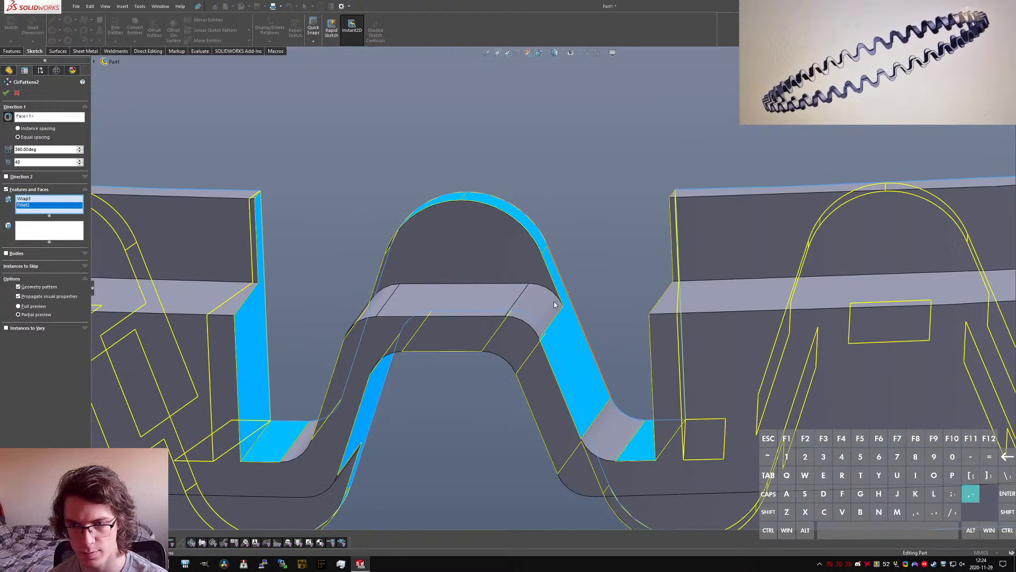
click(538, 315)
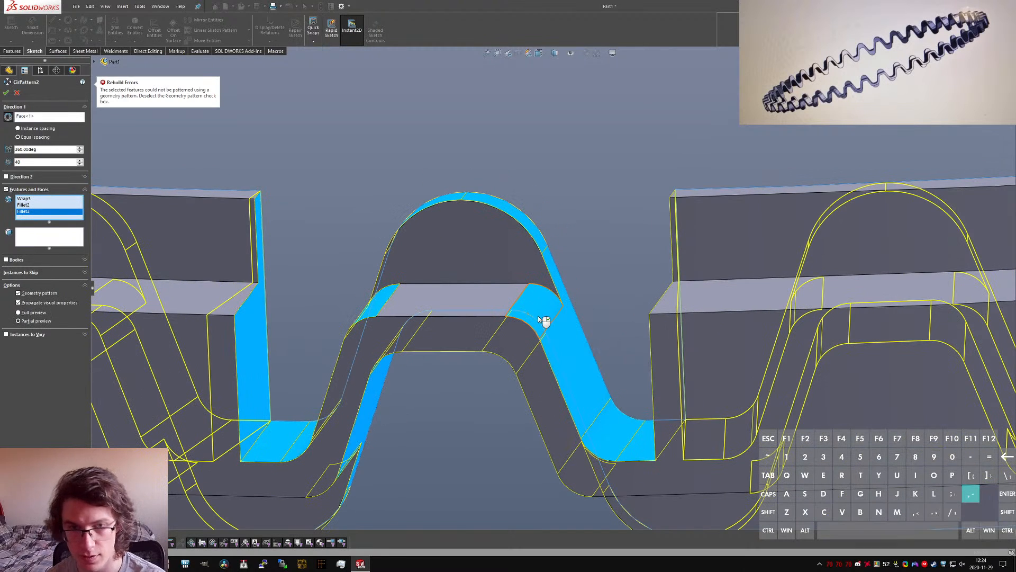
Step: Try to build the circular pattern with Geometry pattern turned off and Full preview turned on
click(38, 316)
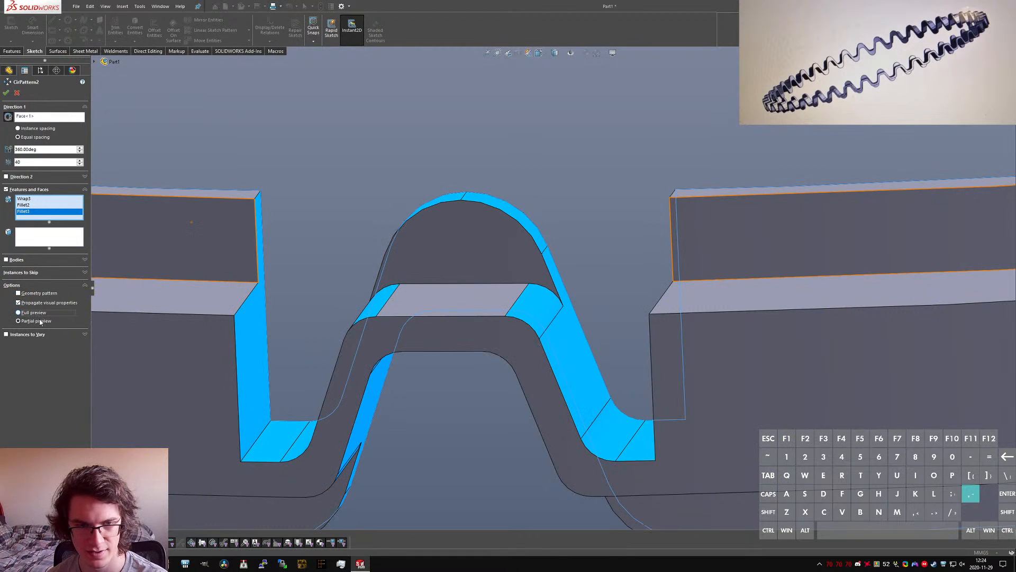
scroll(512, 332, up, 6)
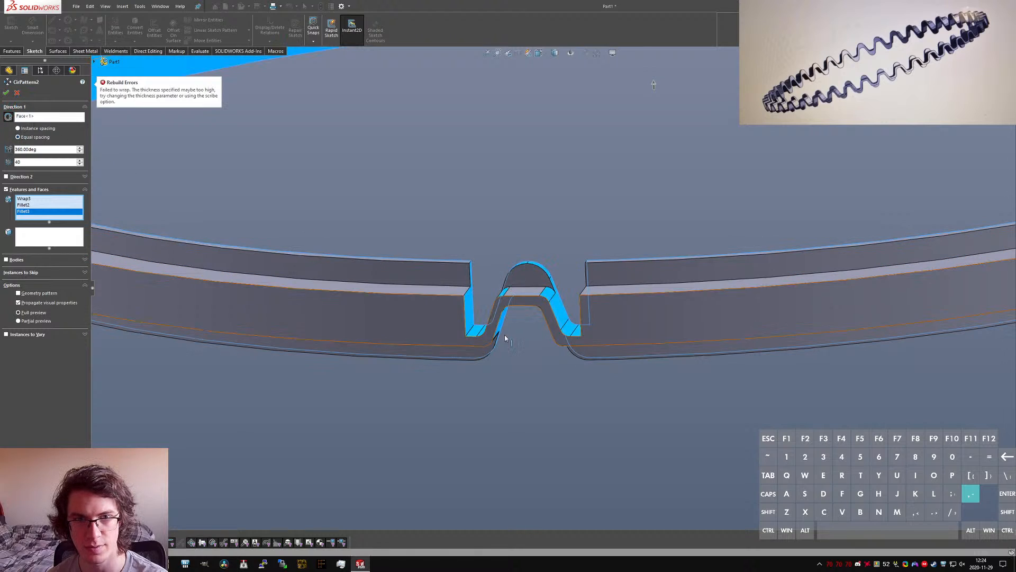
scroll(500, 264, down, 3)
scroll(497, 259, down, 1)
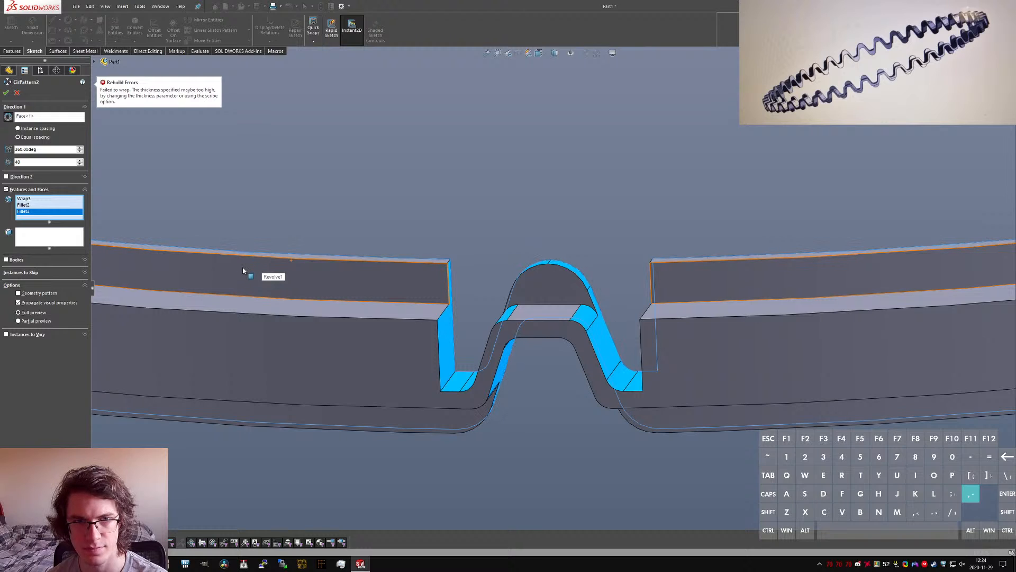
click(6, 92)
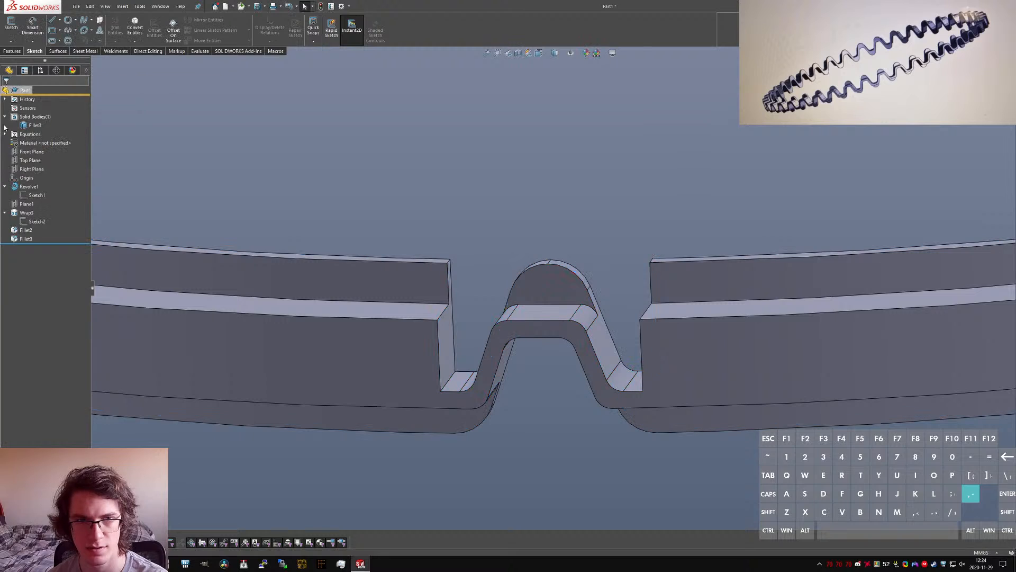
Step: Check the settings of the wave cutout's Wrap feature against the ring's inner face and leave without changing them
click(27, 212)
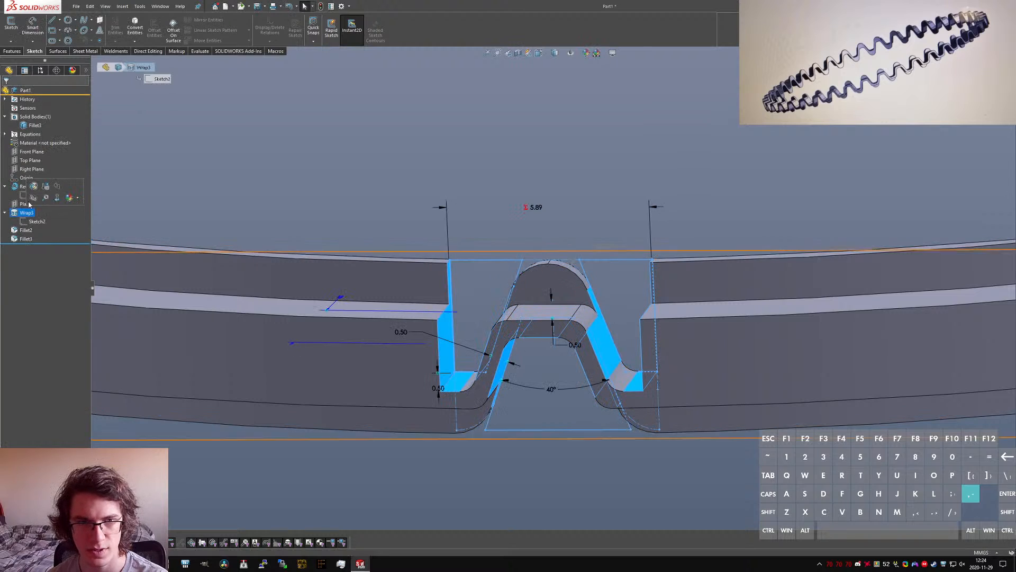
click(32, 187)
middle_drag(509, 359, 365, 390)
key(Escape)
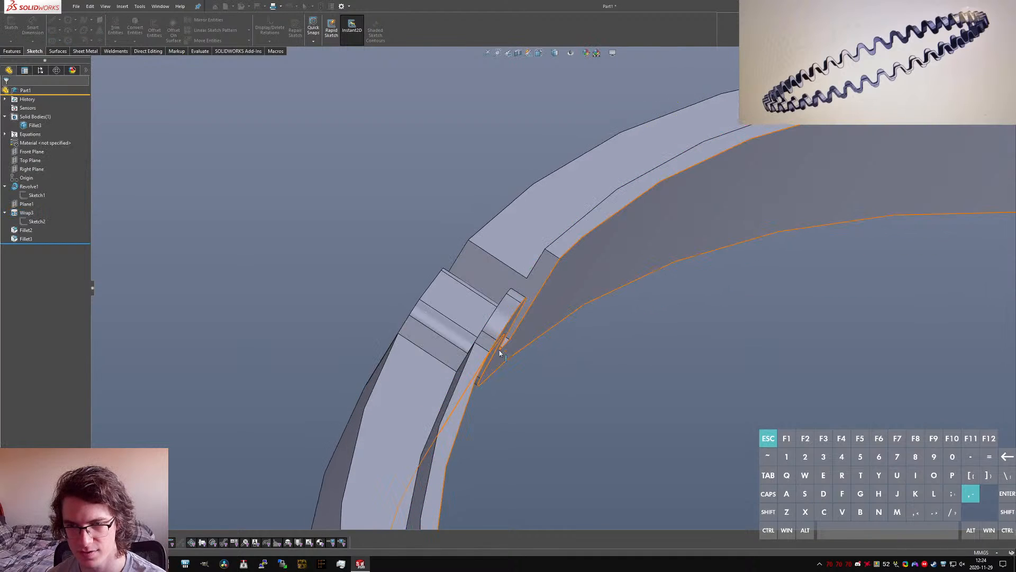
scroll(441, 322, down, 5)
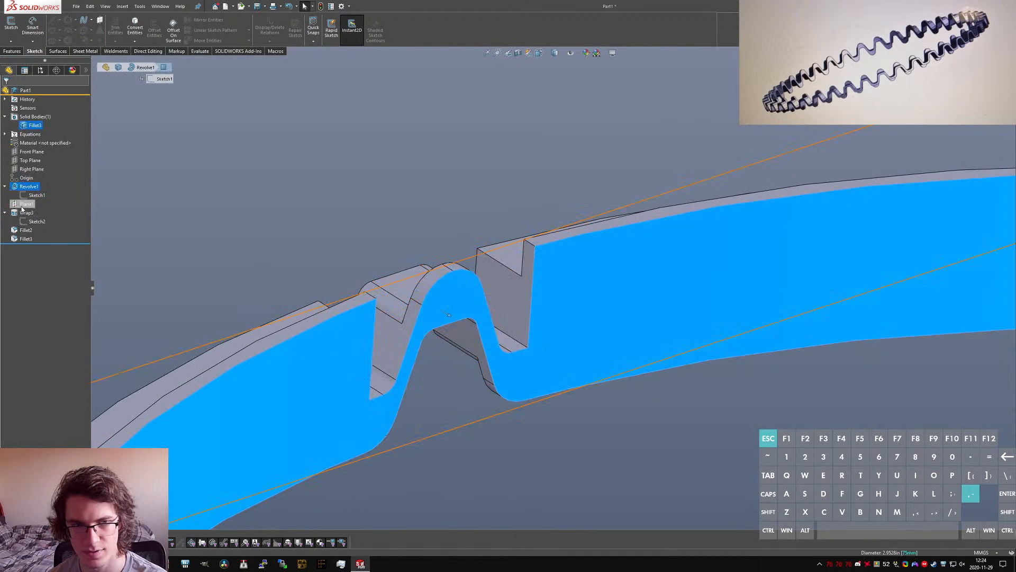
click(26, 212)
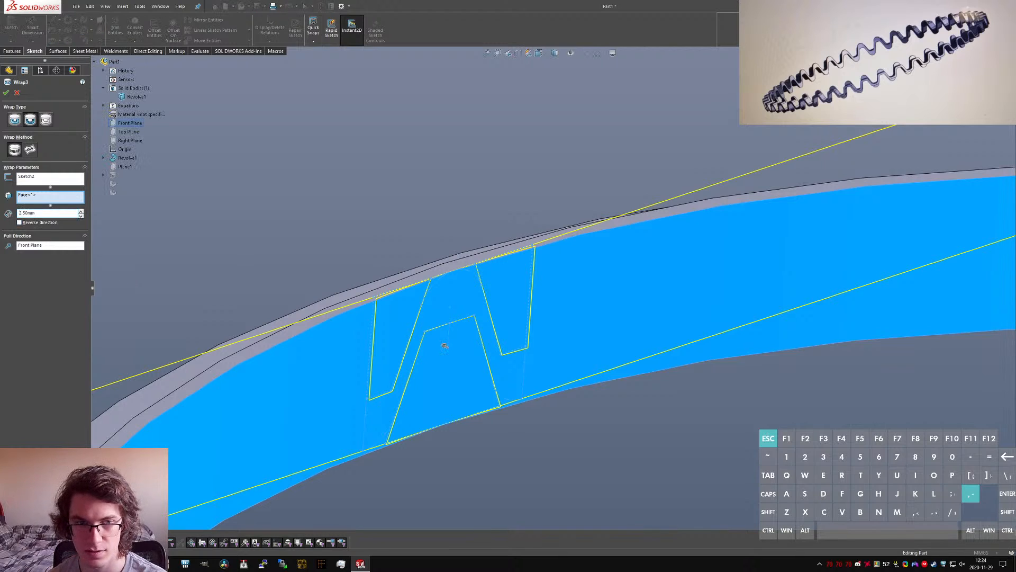
key(Escape)
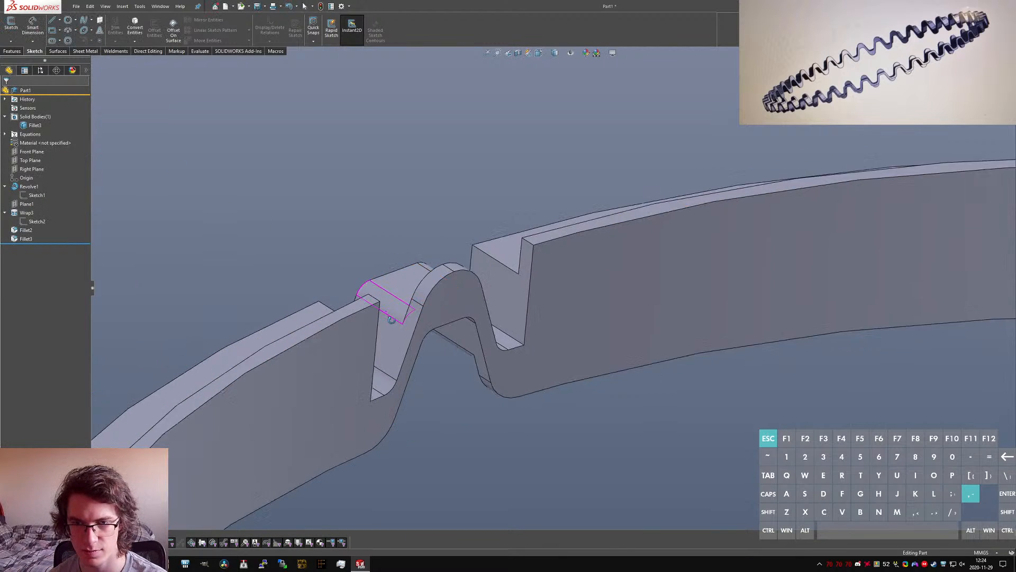
Step: Try to circular-pattern the wrapped cutout and its two fillets about the ring's inner face with Geometry pattern on
text(scircular)
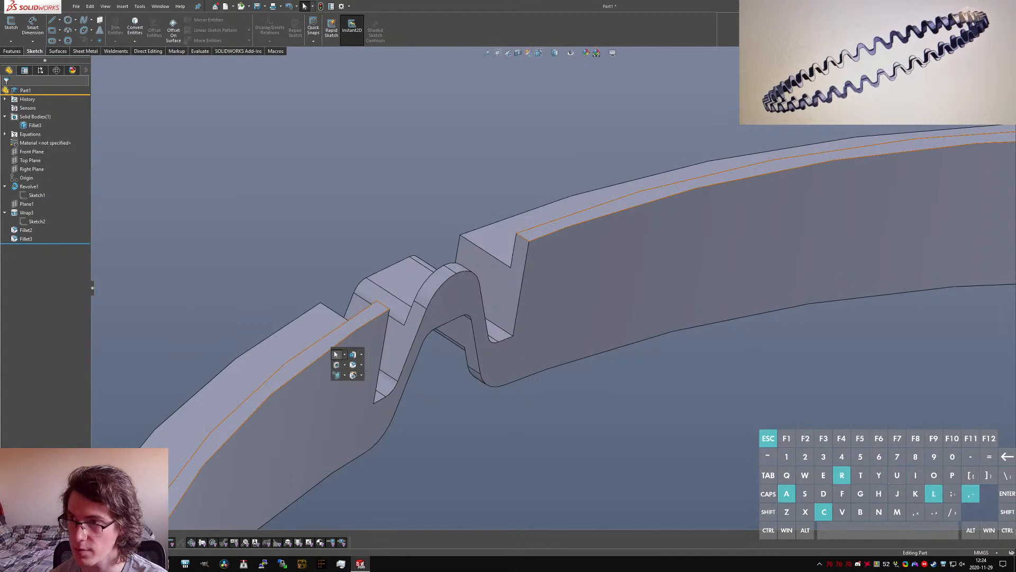
key(Return)
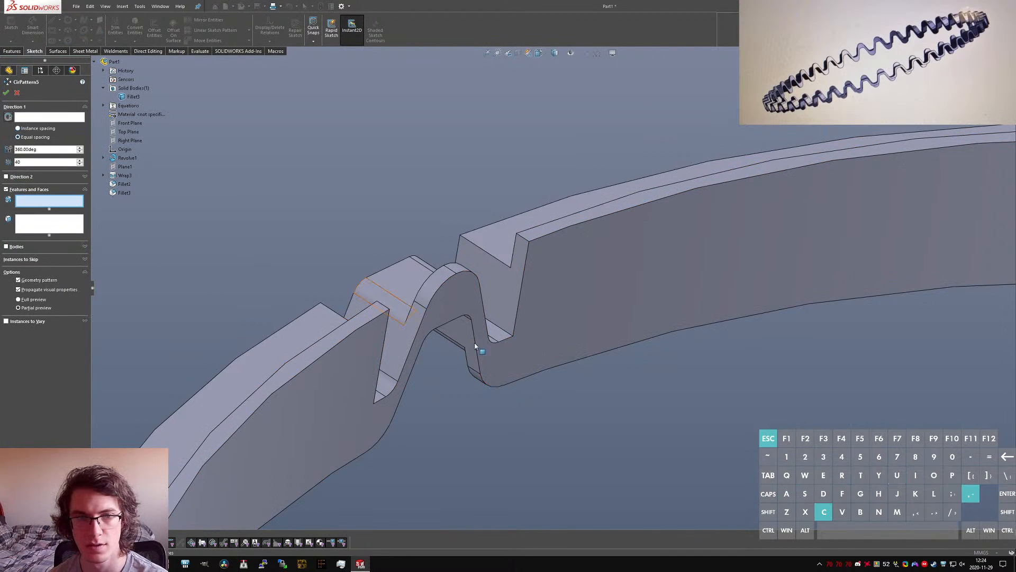
click(401, 325)
click(399, 310)
click(434, 298)
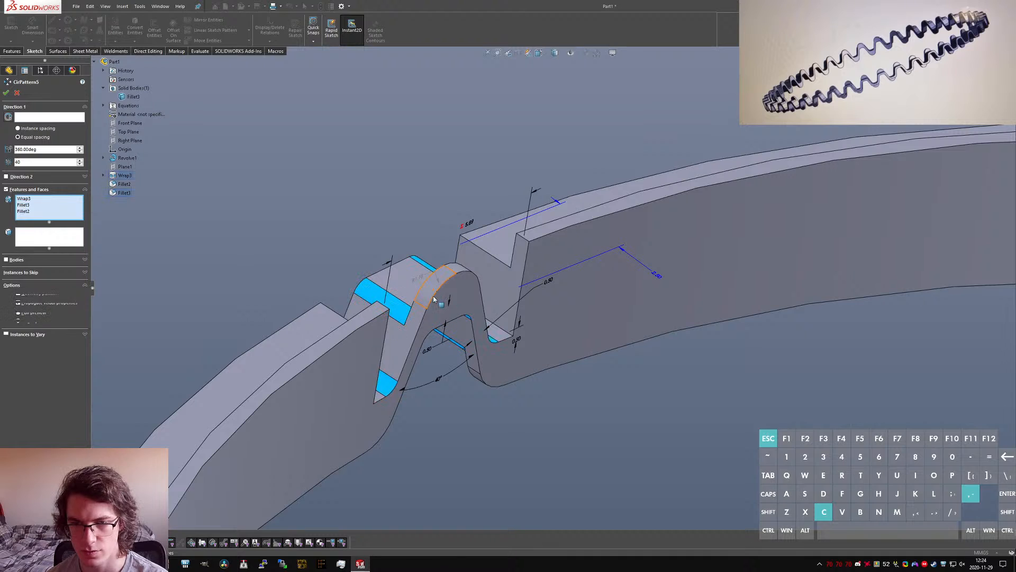
click(49, 238)
click(21, 119)
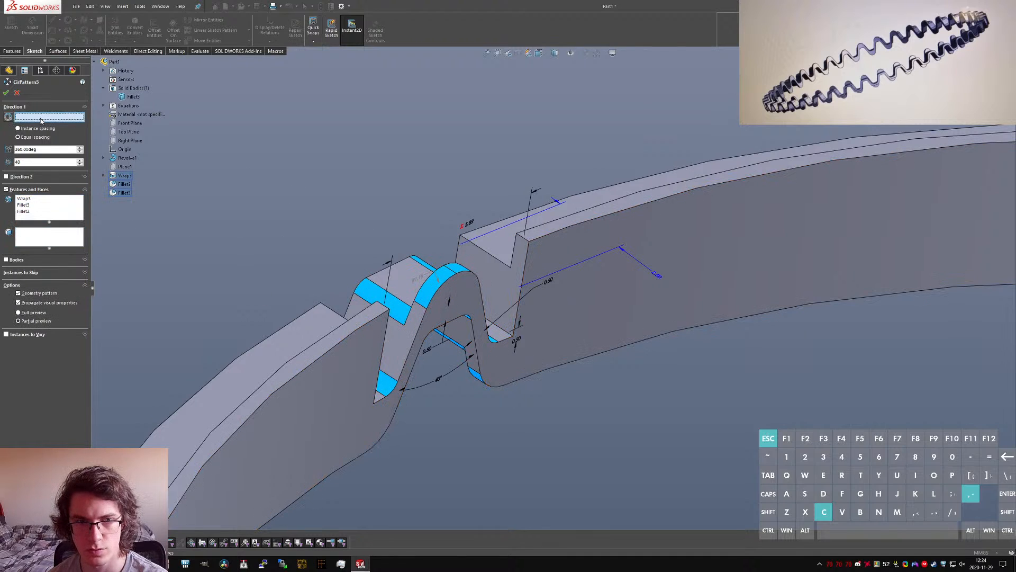
click(668, 282)
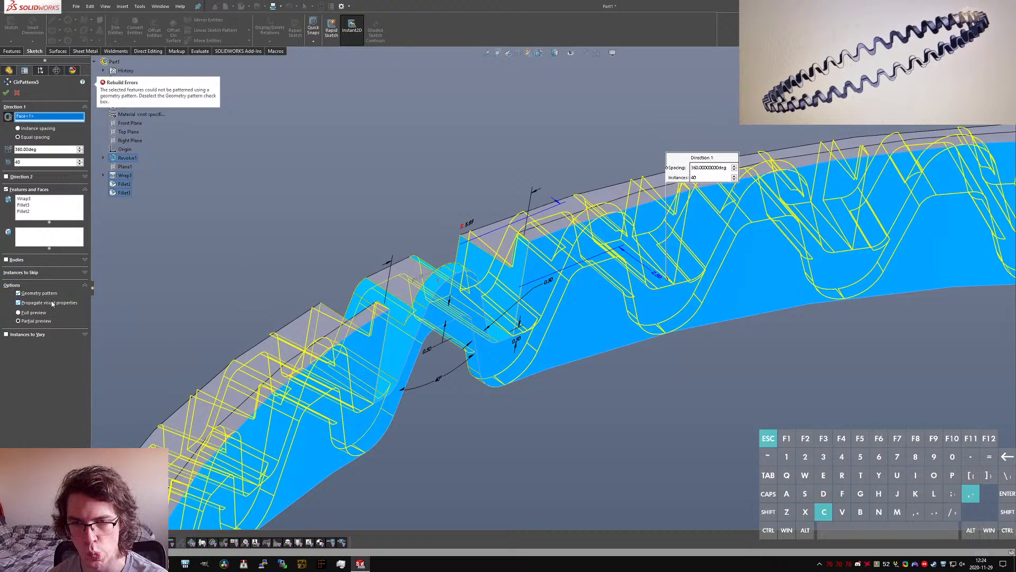
middle_drag(440, 307, 422, 447)
key(Escape)
Step: Edit the wave cutout's Wrap feature to remove the Front Plane as its pull direction, and apply the change
scroll(511, 217, up, 4)
middle_click(515, 208)
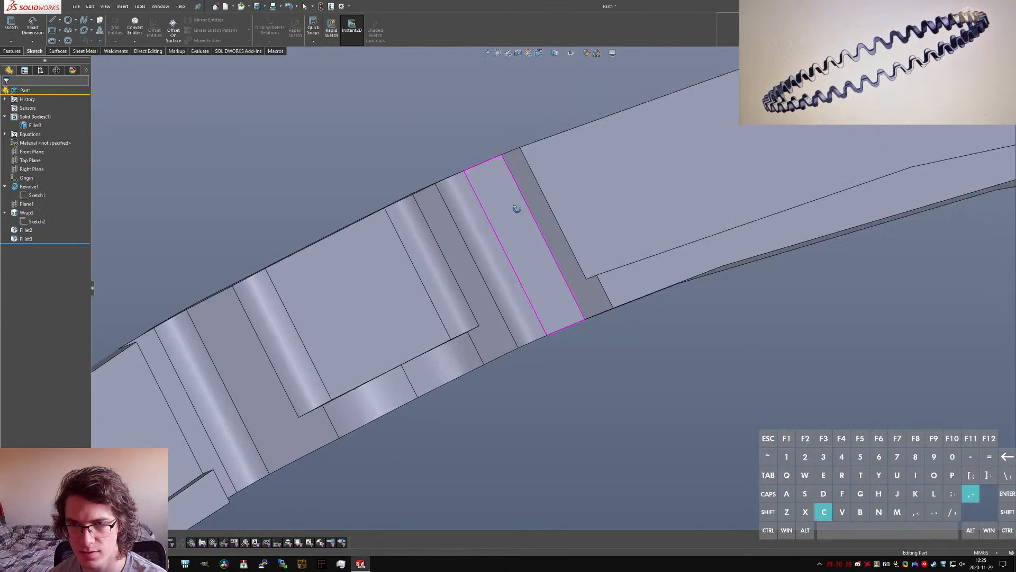
middle_drag(515, 208, 551, 234)
click(551, 233)
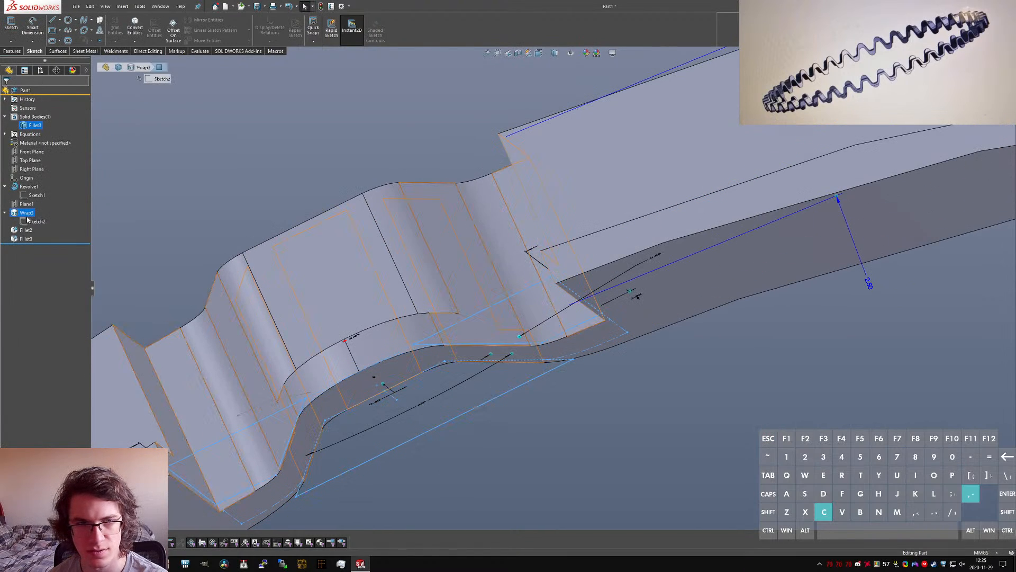
right_click(22, 213)
click(24, 180)
click(23, 213)
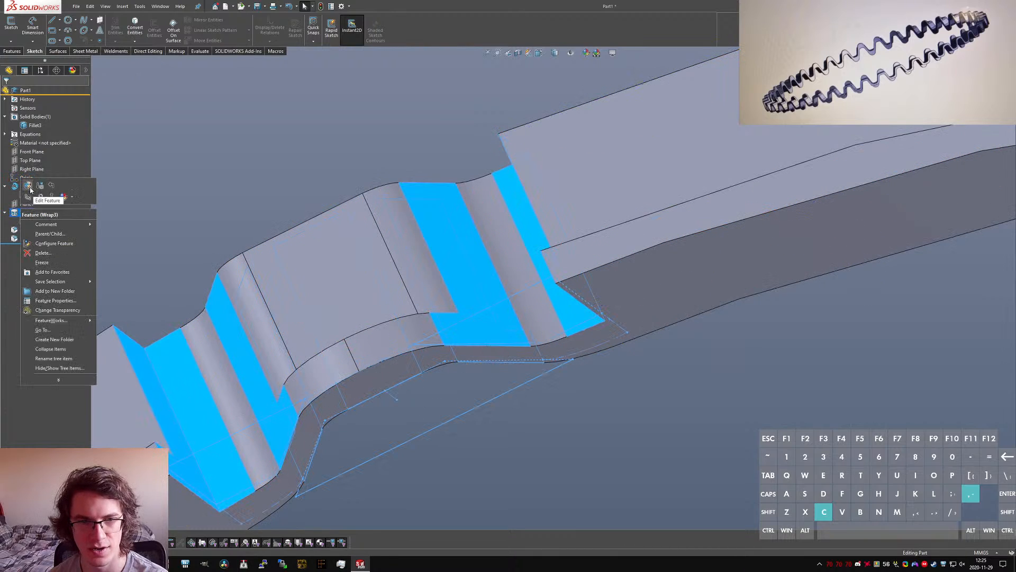
click(35, 201)
click(30, 121)
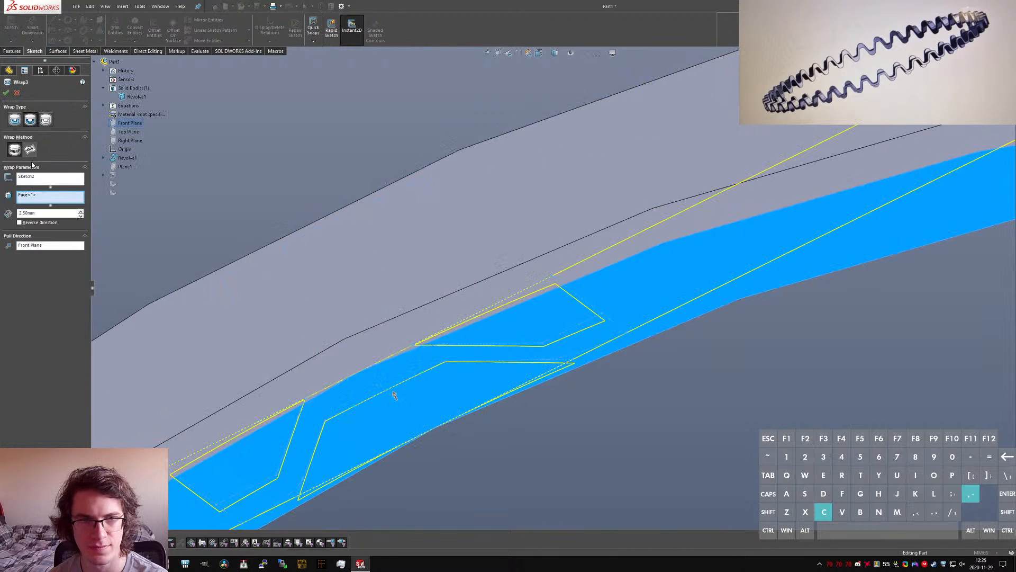
click(14, 150)
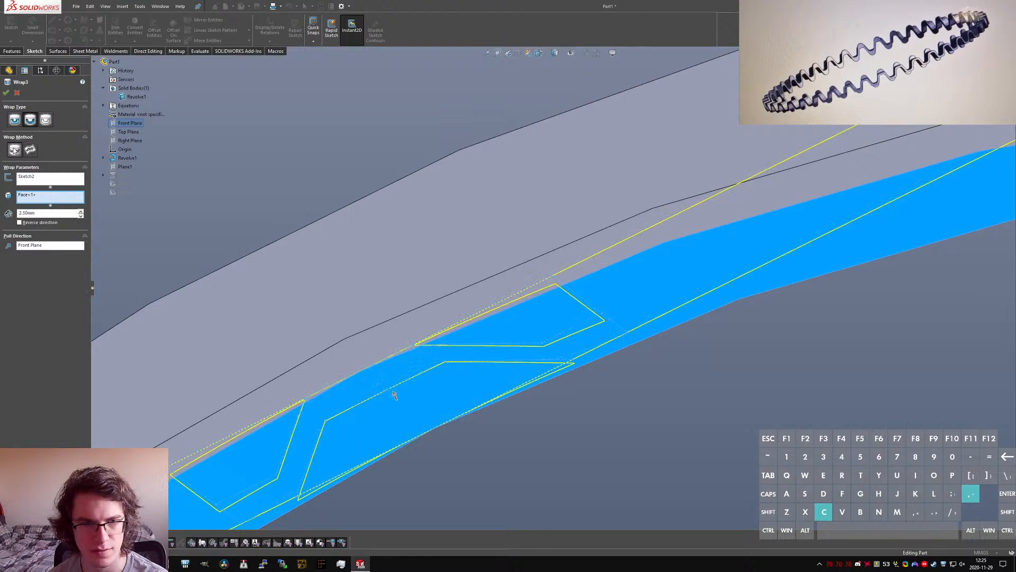
click(34, 246)
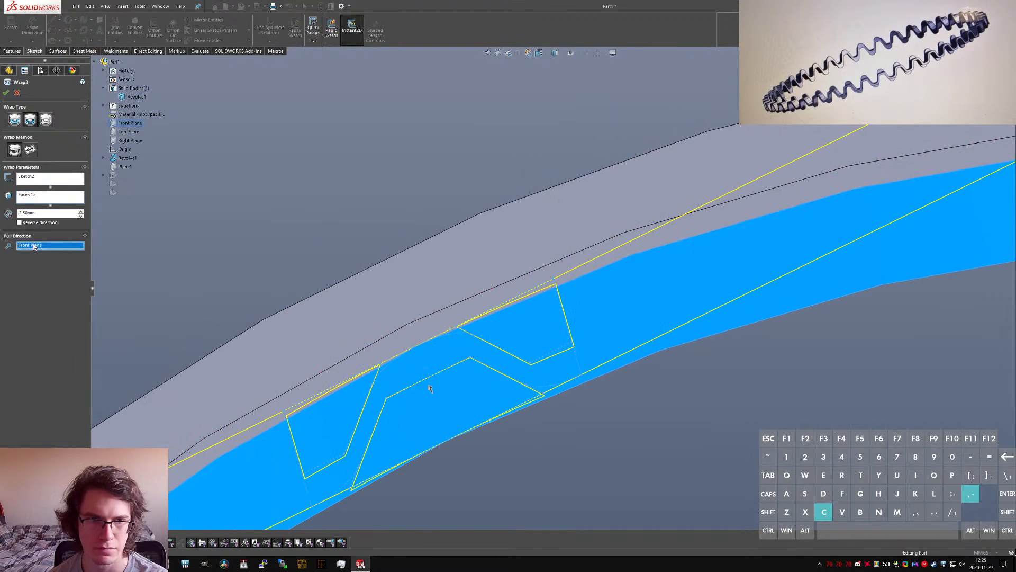
key(Delete)
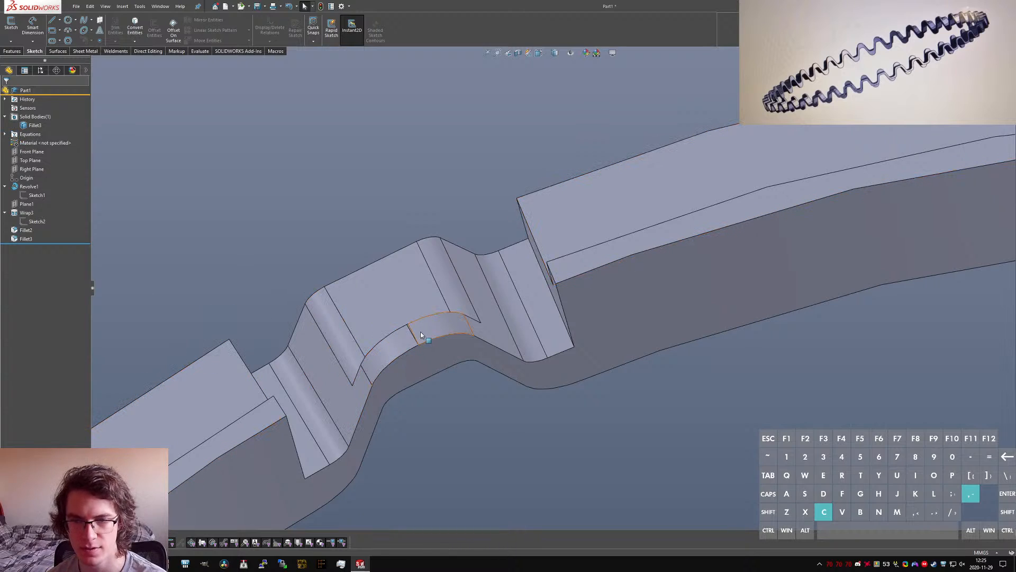
Step: Examine the middle of the tooth's rounded crest up close, where its two arc faces meet
scroll(436, 307, down, 3)
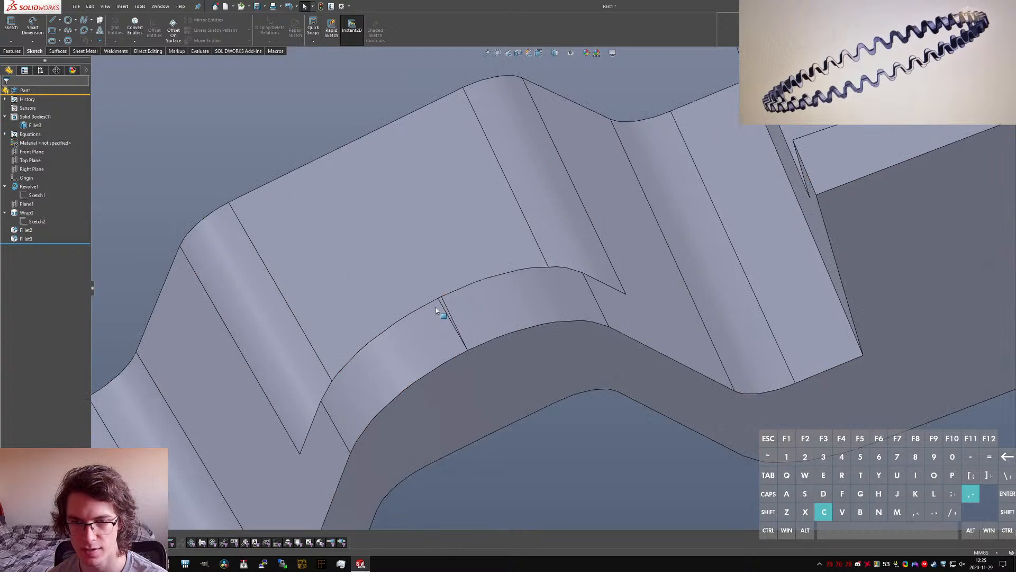
scroll(437, 307, down, 4)
click(530, 261)
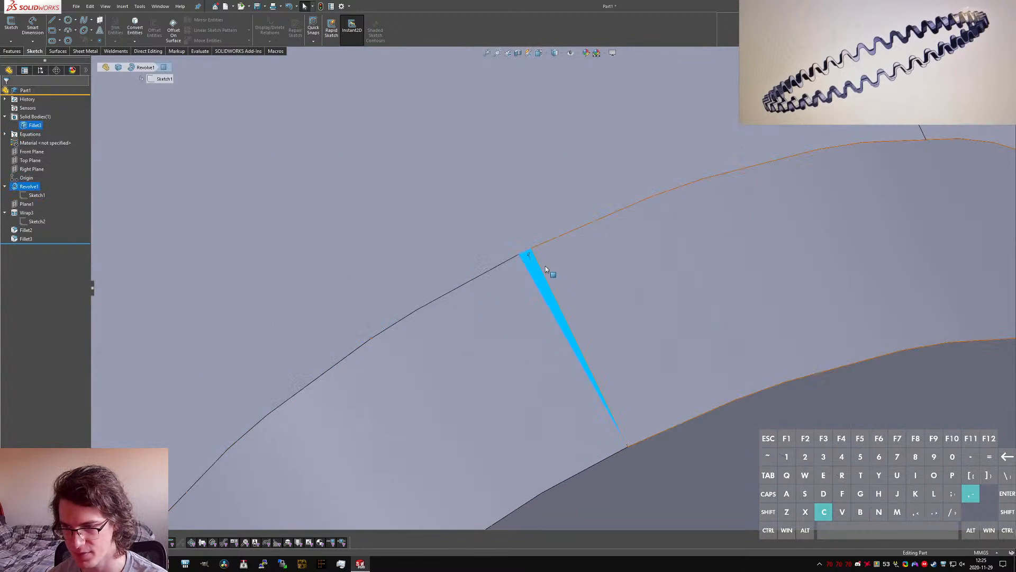
scroll(545, 267, up, 5)
click(364, 303)
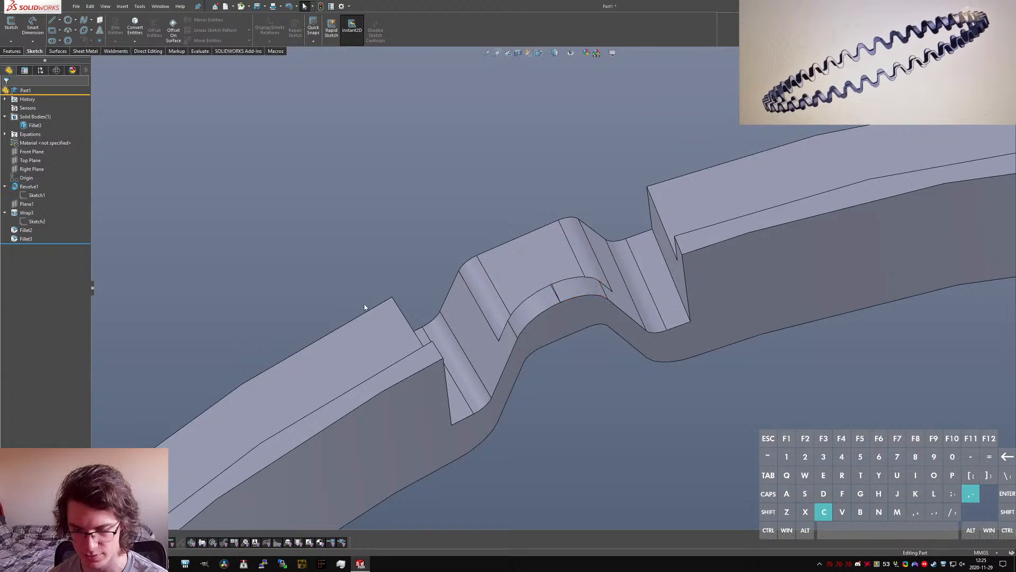
Step: Circular-pattern the wrapped cutout and both fillets about the ring's inner face, with 40 equally spaced instances over 360°
text(scircu)
key(Return)
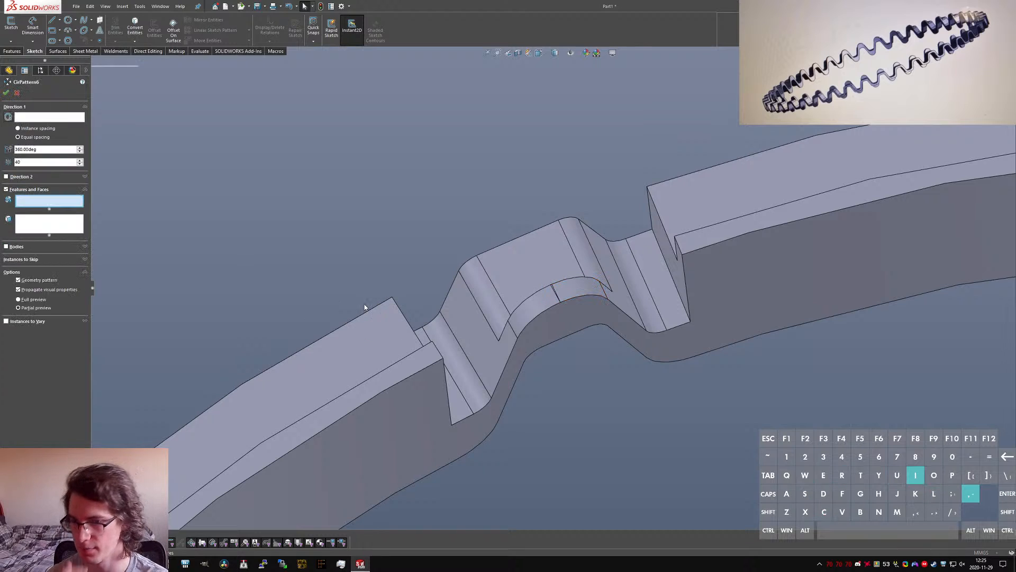
click(48, 117)
click(722, 274)
click(17, 198)
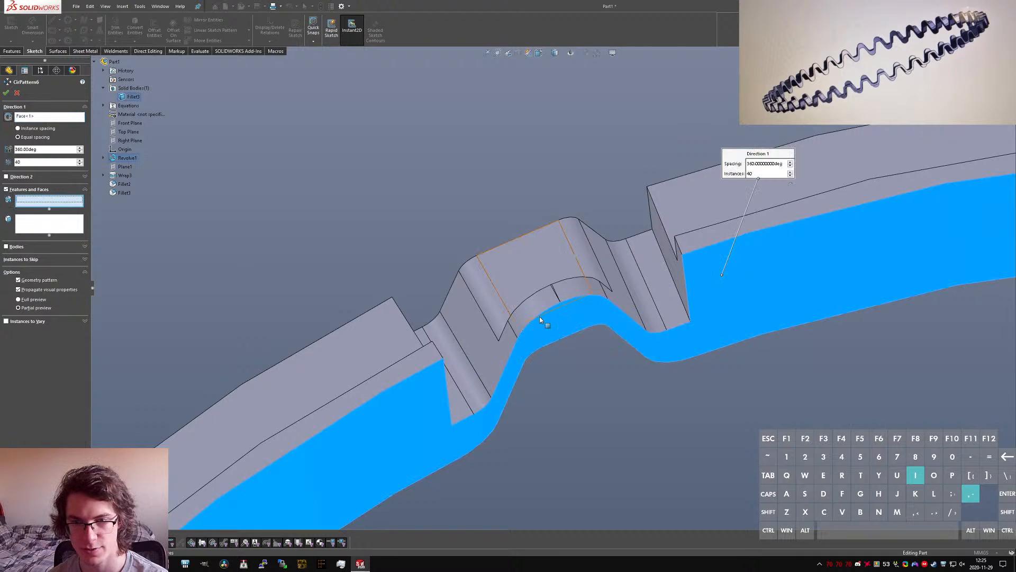
click(497, 351)
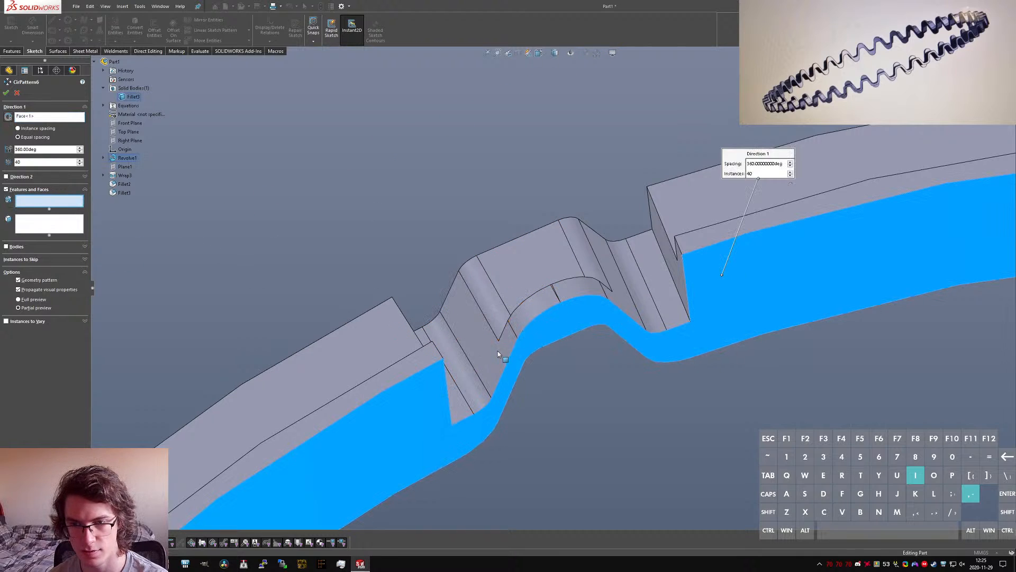
click(522, 315)
click(487, 294)
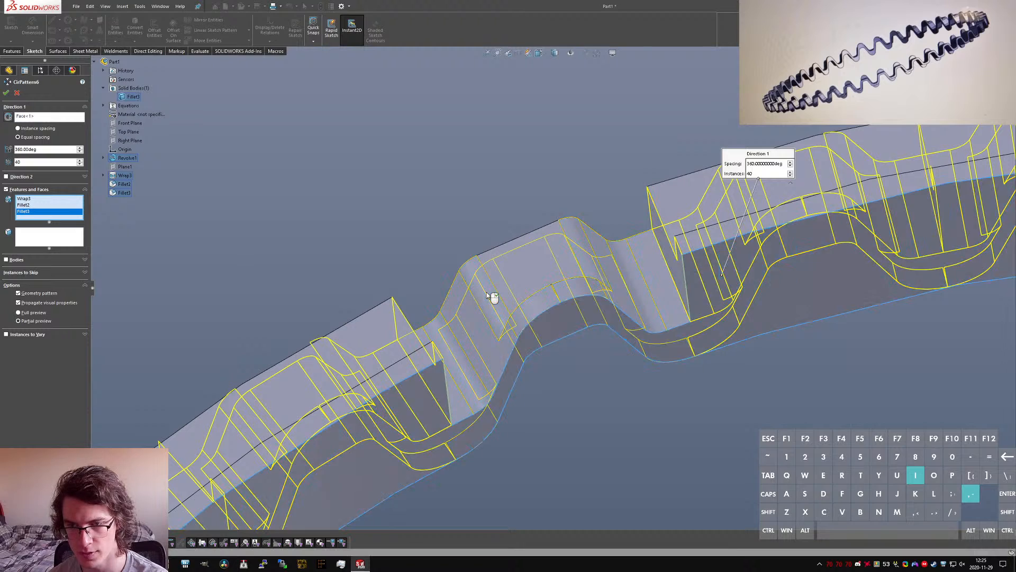
click(39, 290)
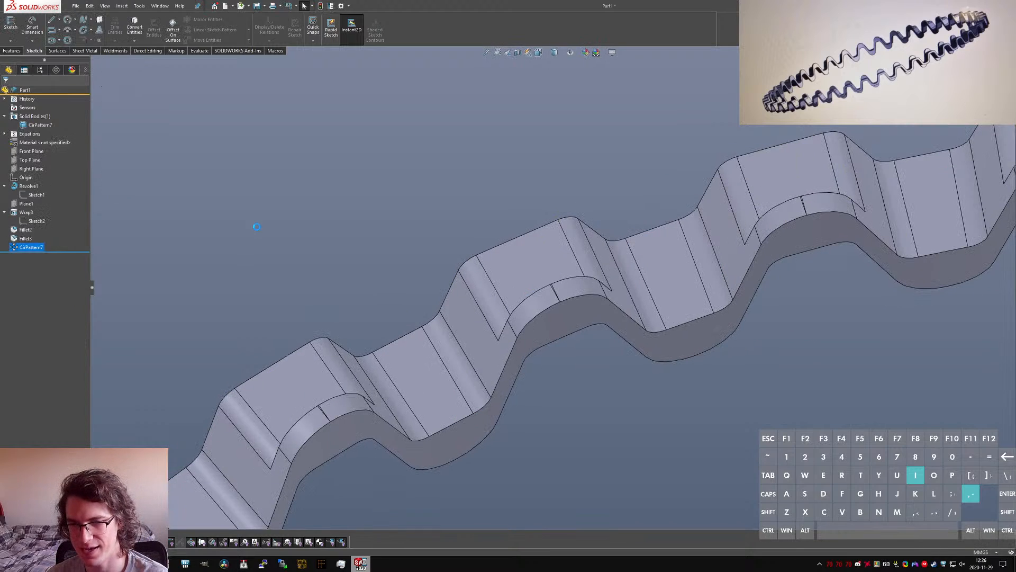
Step: Switch to the browser window with the reference images, move it beside the ring model and show image_01.jpg
scroll(372, 314, up, 15)
scroll(644, 365, down, 3)
middle_drag(642, 364, 444, 225)
scroll(423, 267, down, 3)
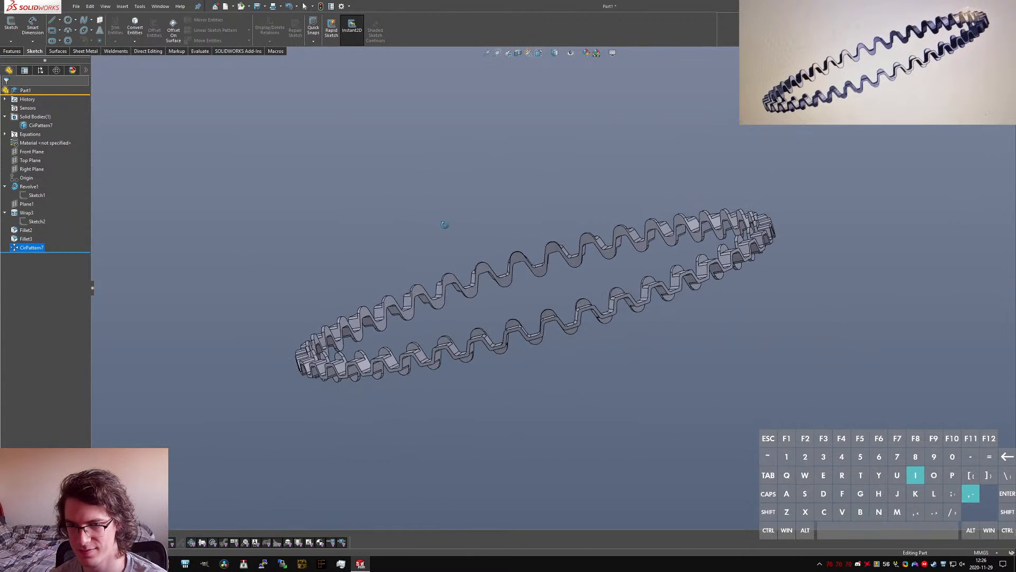
click(146, 564)
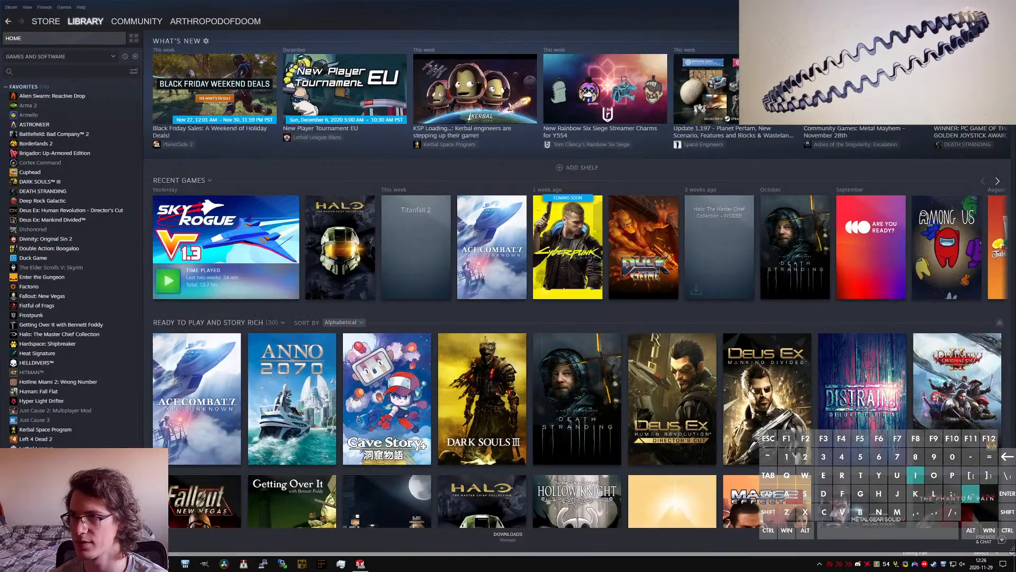
click(146, 564)
mouse_move(126, 564)
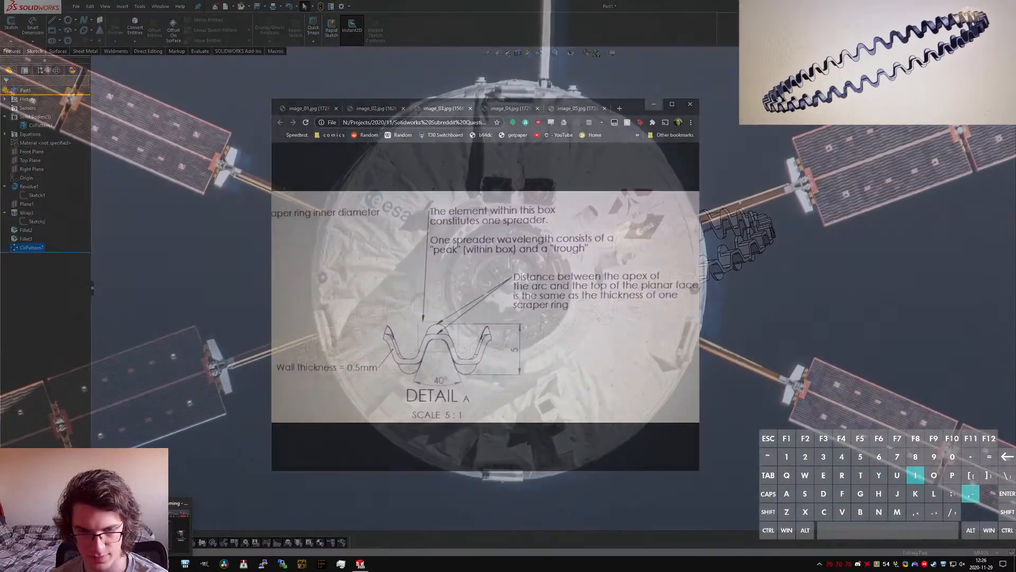
click(100, 523)
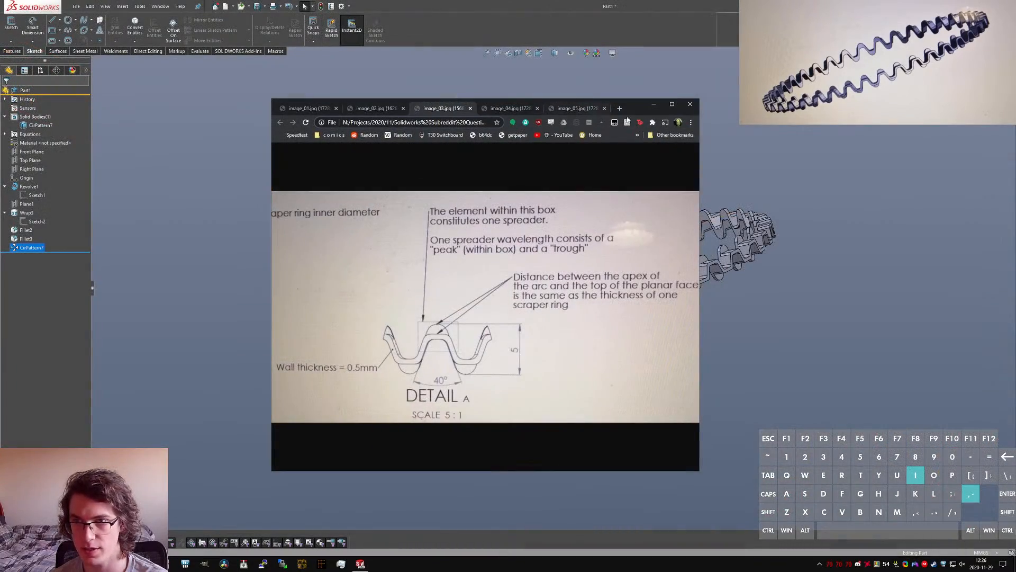
drag(641, 110, 958, 275)
click(603, 161)
ctrl+middle_drag(472, 210, 292, 123)
Step: Compare the patterned ring's wave shape, from the front and up close, with the reference photo in image_01.jpg
key(alt+Tab)
drag(980, 273, 943, 170)
scroll(312, 249, down, 5)
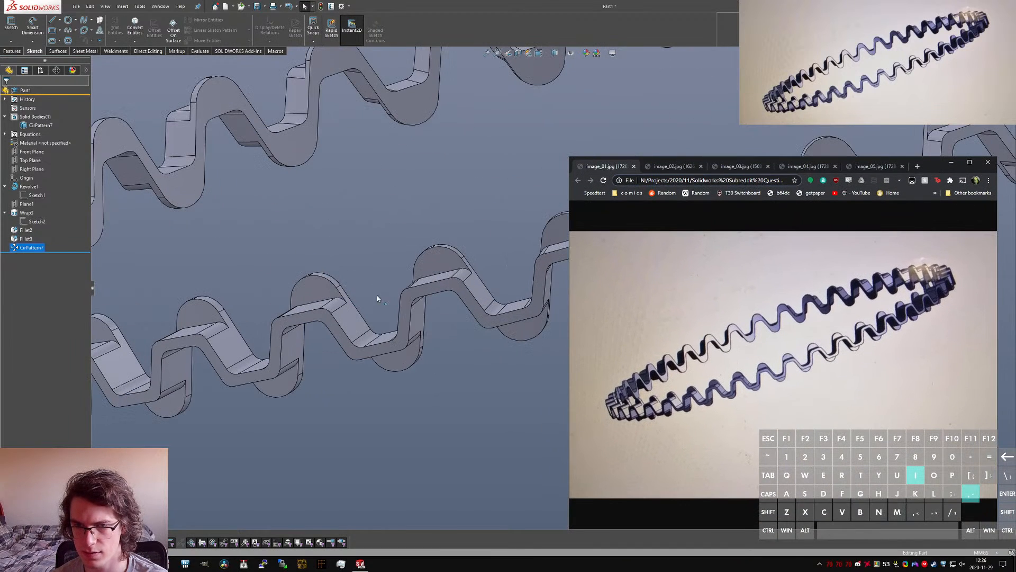
click(548, 4)
key(ctrl+1)
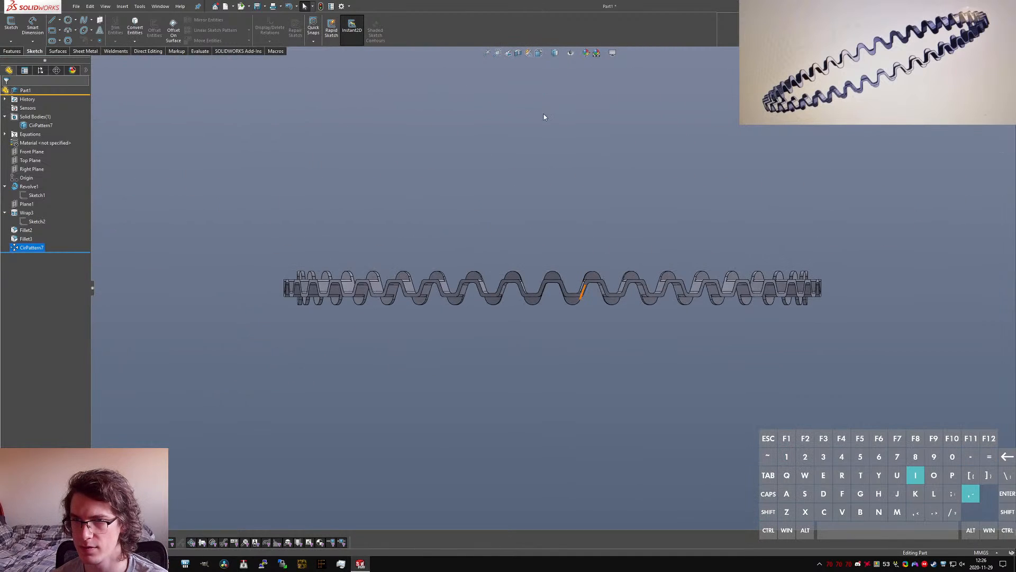
key(alt+Tab)
scroll(534, 291, down, 3)
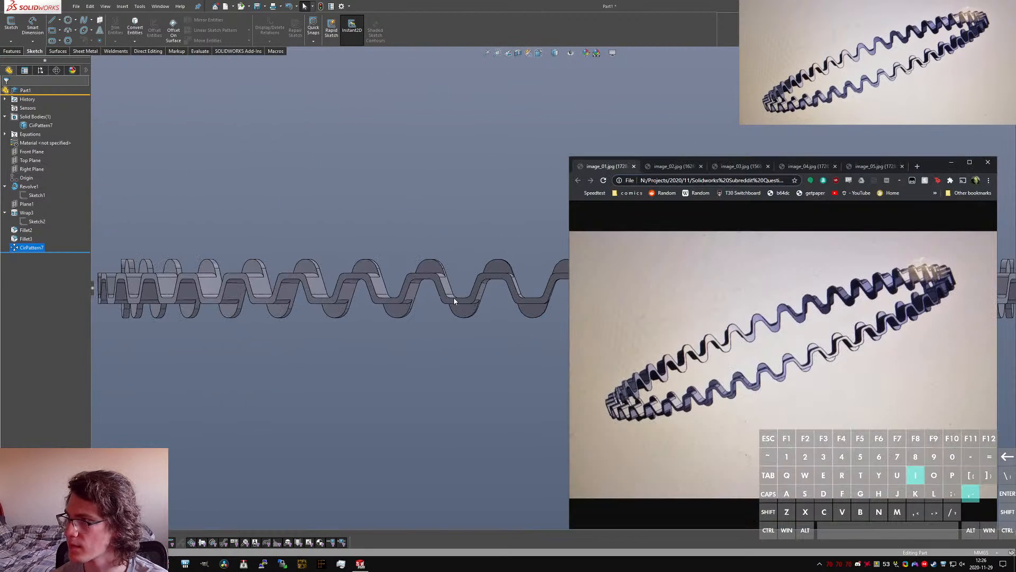
scroll(453, 297, down, 5)
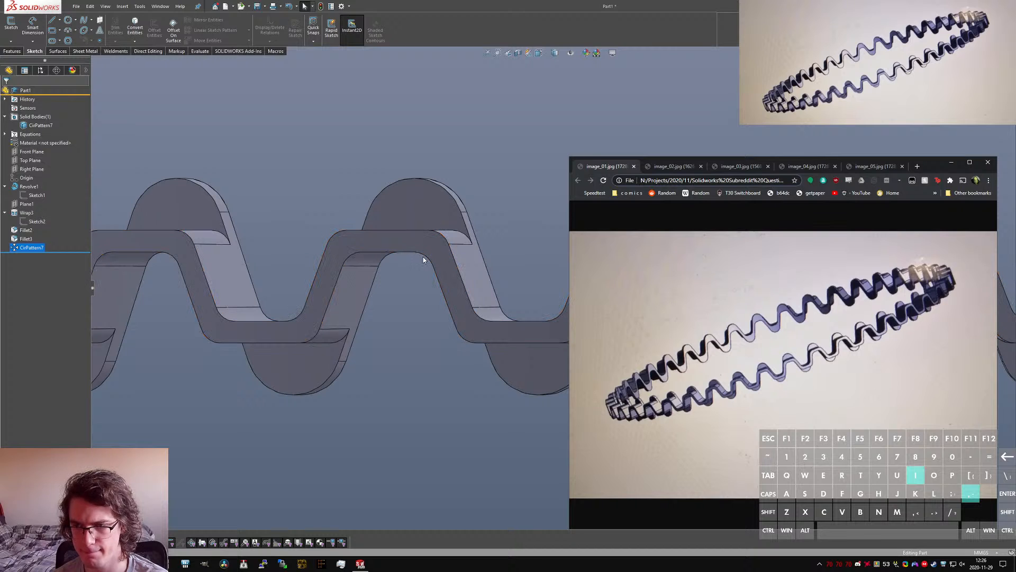
scroll(423, 256, up, 5)
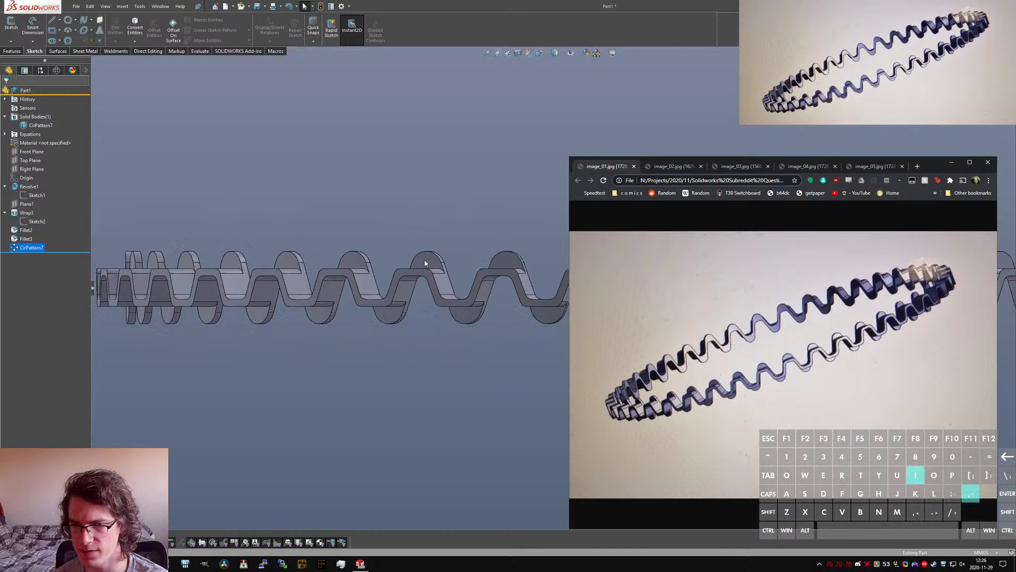
click(669, 118)
scroll(546, 299, down, 6)
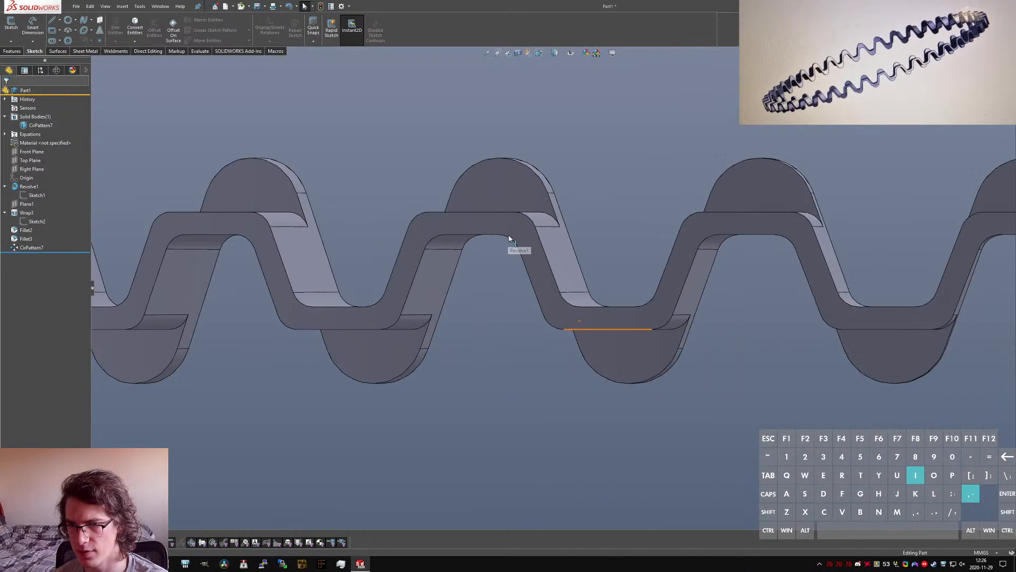
key(alt+Tab)
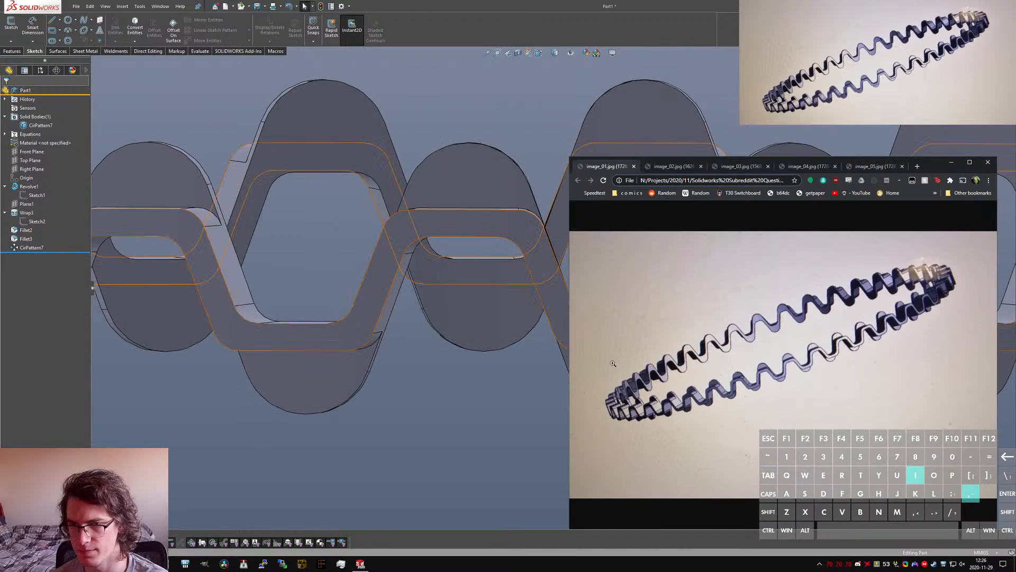
click(751, 392)
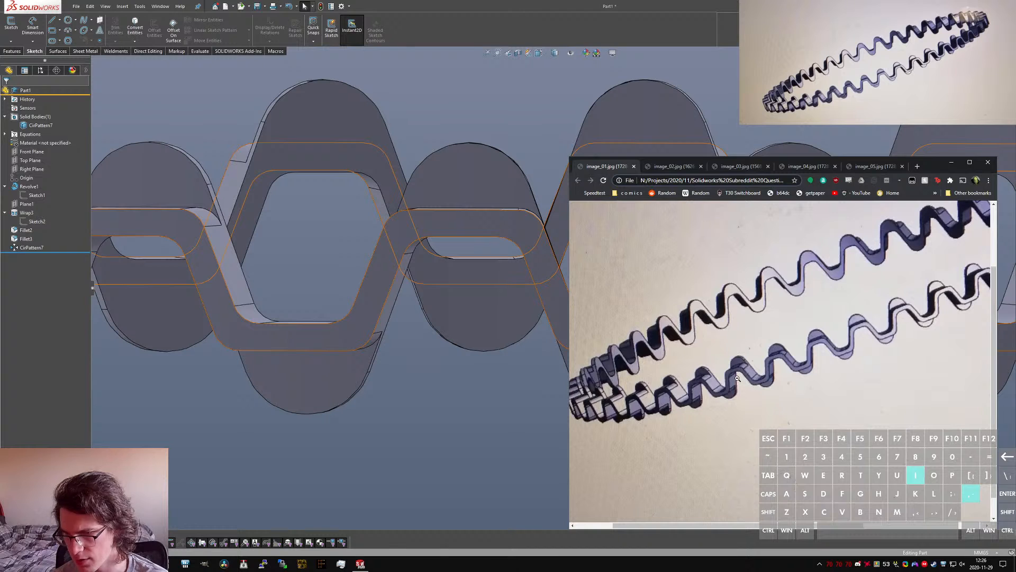
Step: Examine the ring's teeth and the faces belonging to the revolved body, from the whole ring down to single crests
click(460, 363)
scroll(477, 371, up, 4)
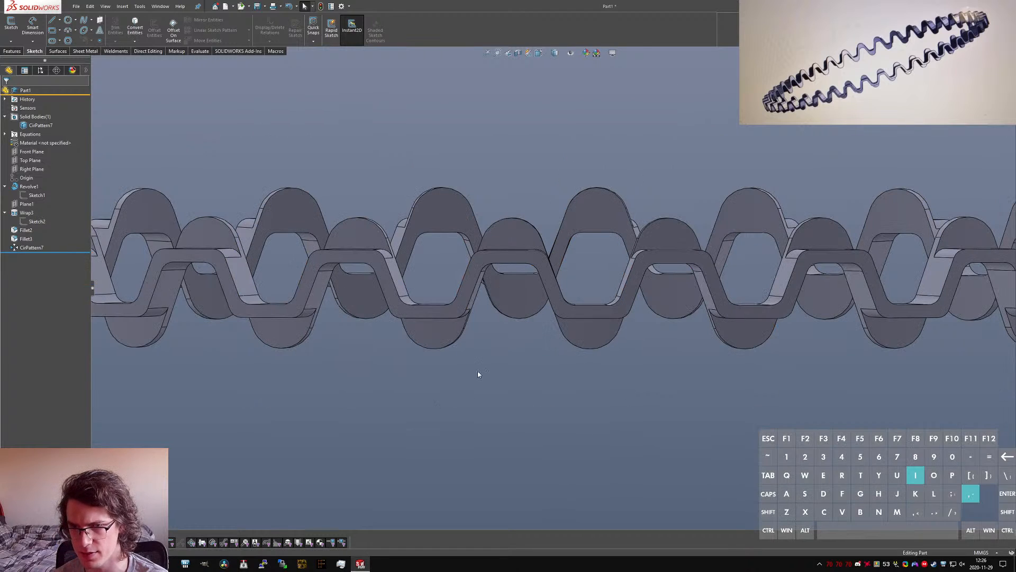
middle_drag(514, 267, 571, 237)
scroll(535, 220, down, 3)
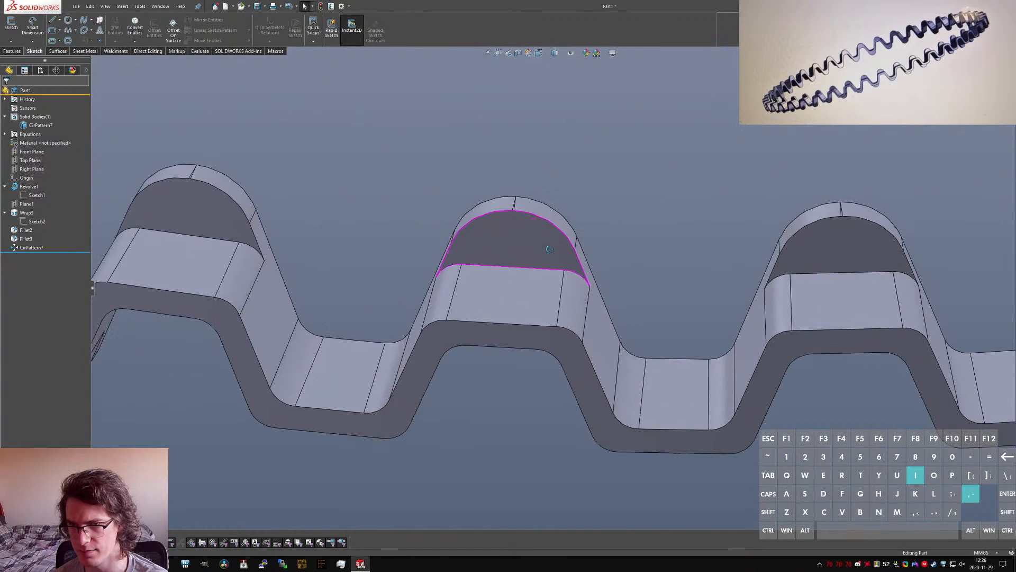
scroll(506, 284, up, 4)
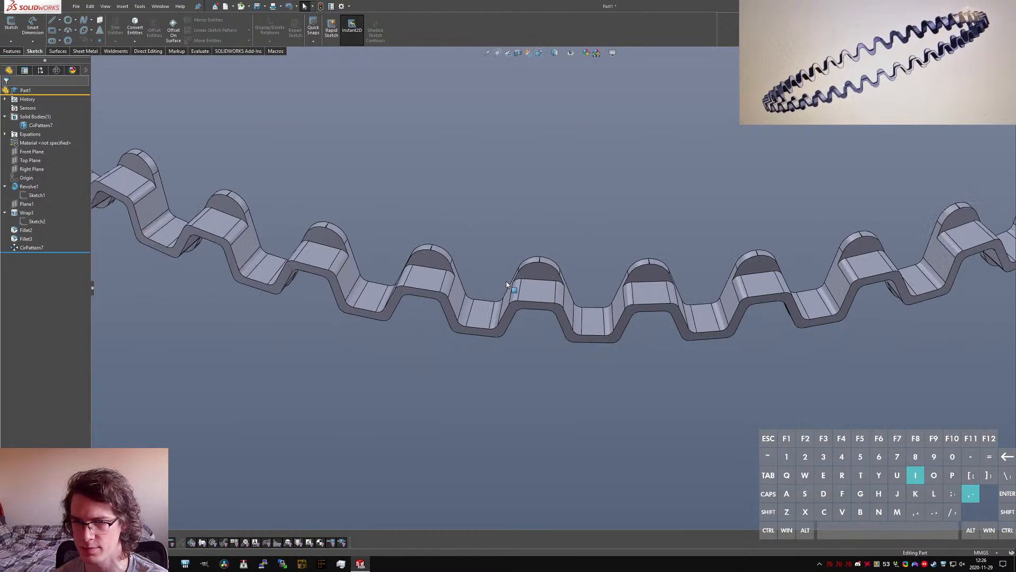
click(28, 187)
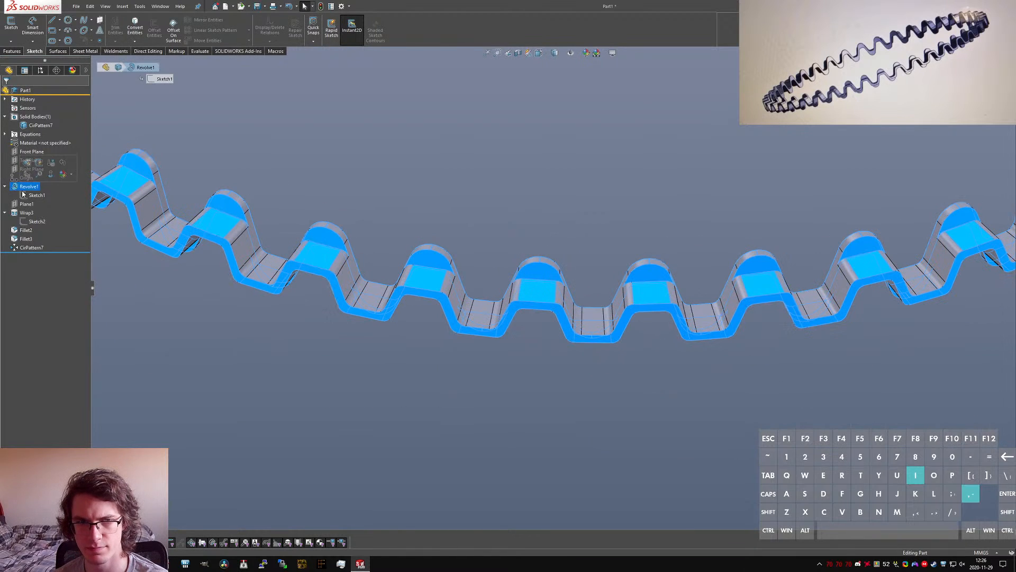
scroll(466, 312, up, 3)
click(533, 338)
scroll(537, 287, up, 2)
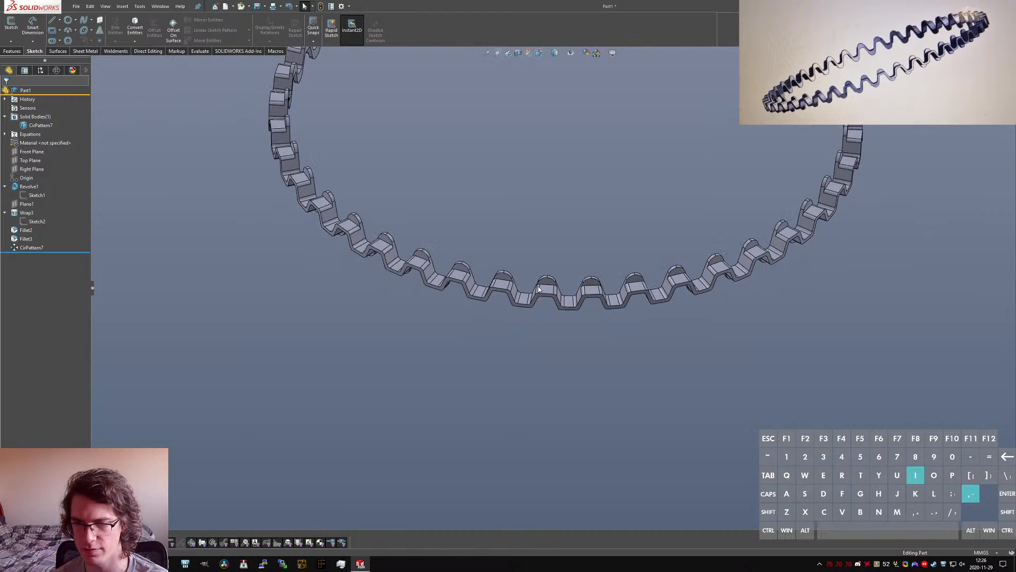
scroll(554, 210, down, 2)
scroll(560, 350, down, 8)
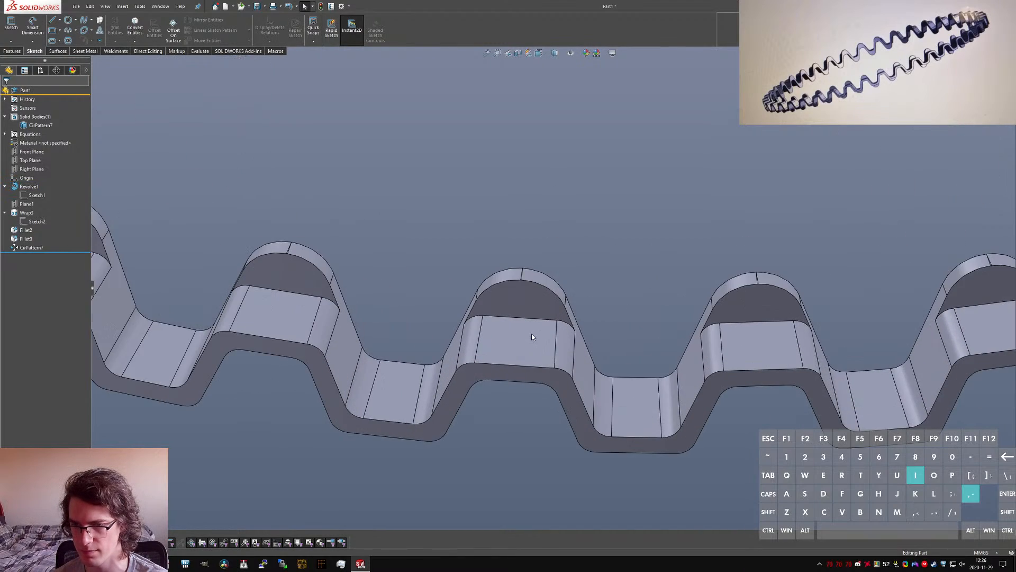
middle_drag(584, 258, 545, 313)
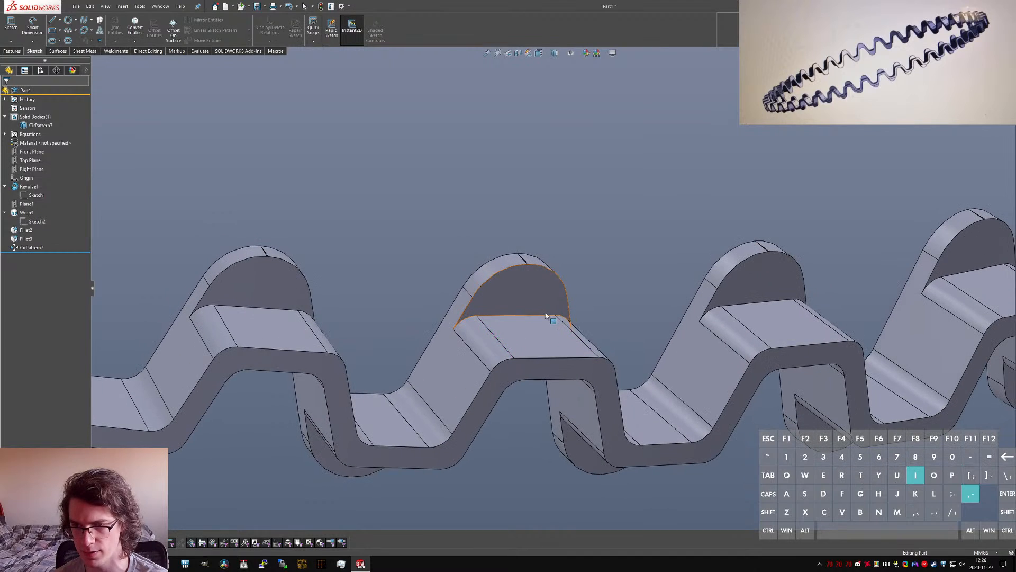
Step: Highlight one tooth's sloped side face, examine its angle from several directions, and clear the selection
click(470, 388)
middle_drag(645, 424, 567, 407)
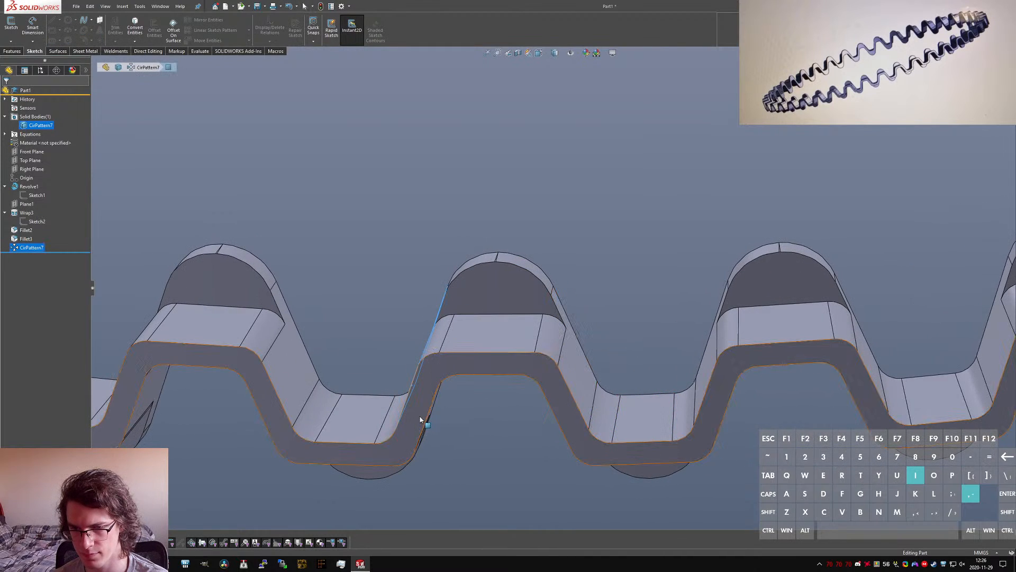
middle_drag(420, 419, 419, 439)
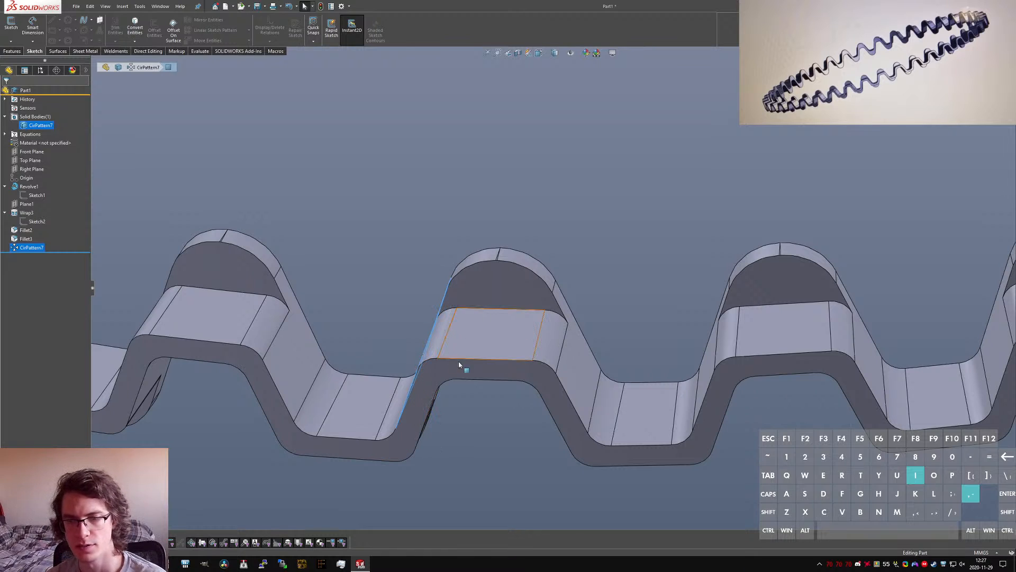
middle_drag(459, 362, 609, 376)
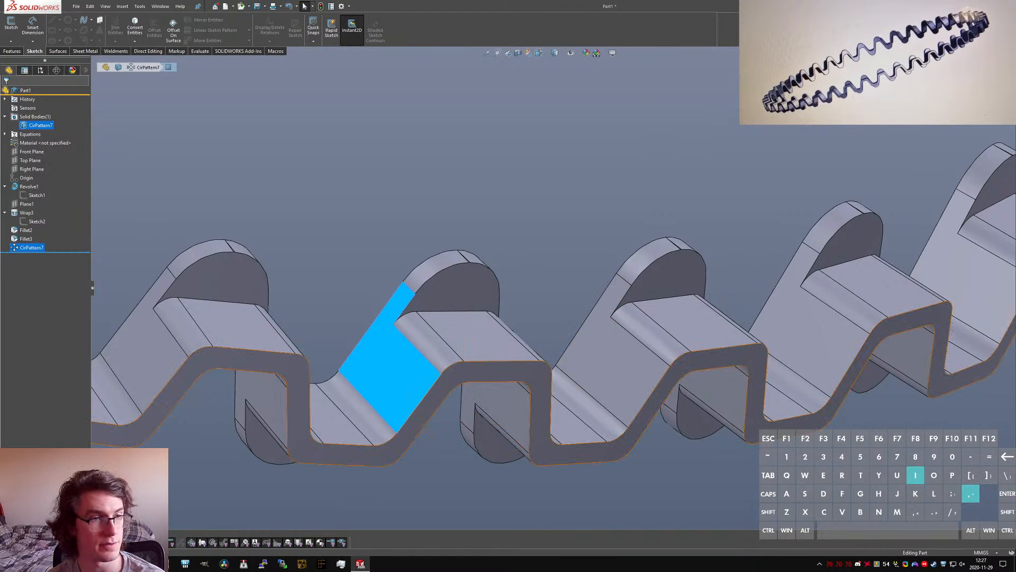
scroll(660, 374, up, 1)
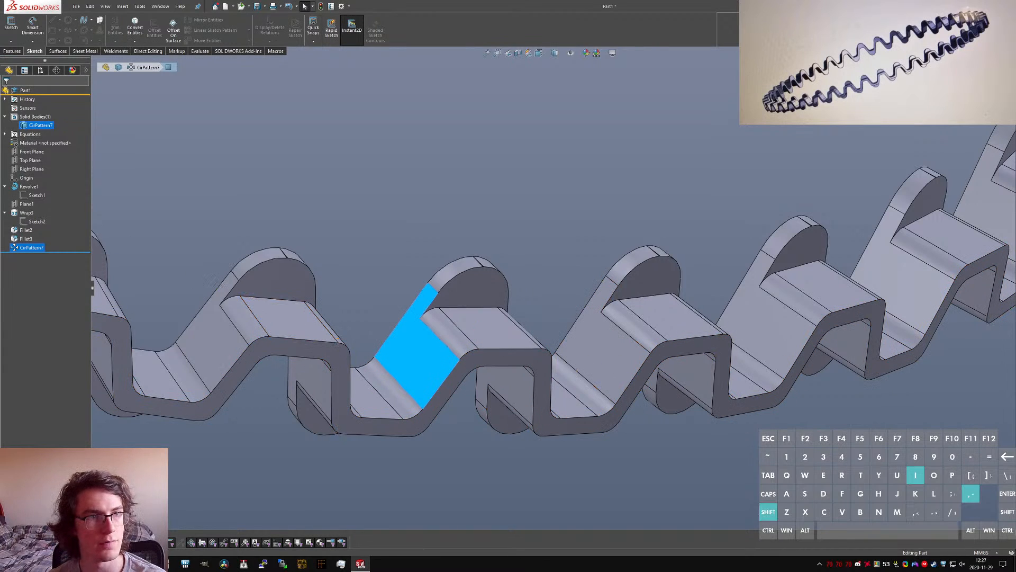
click(402, 457)
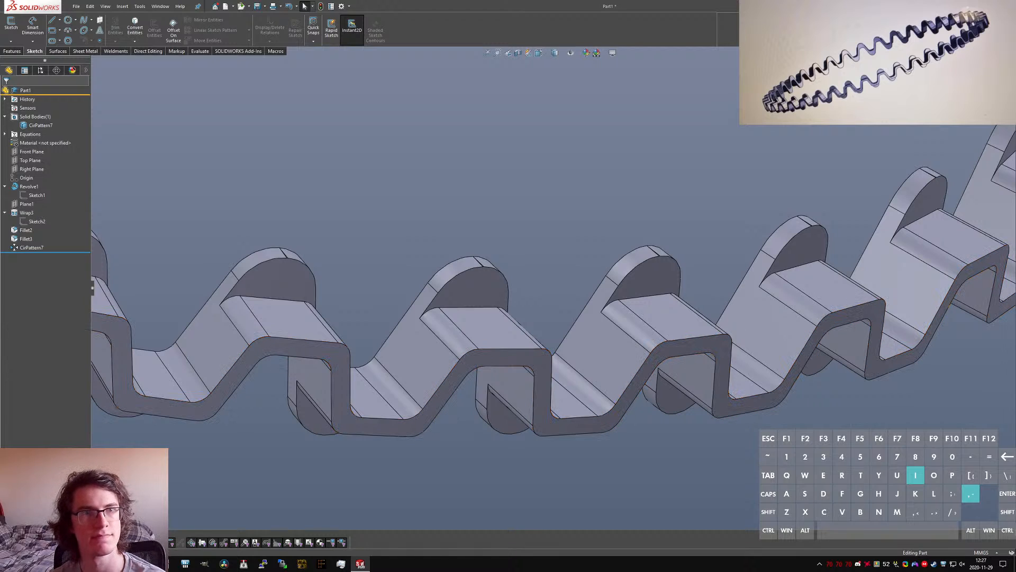